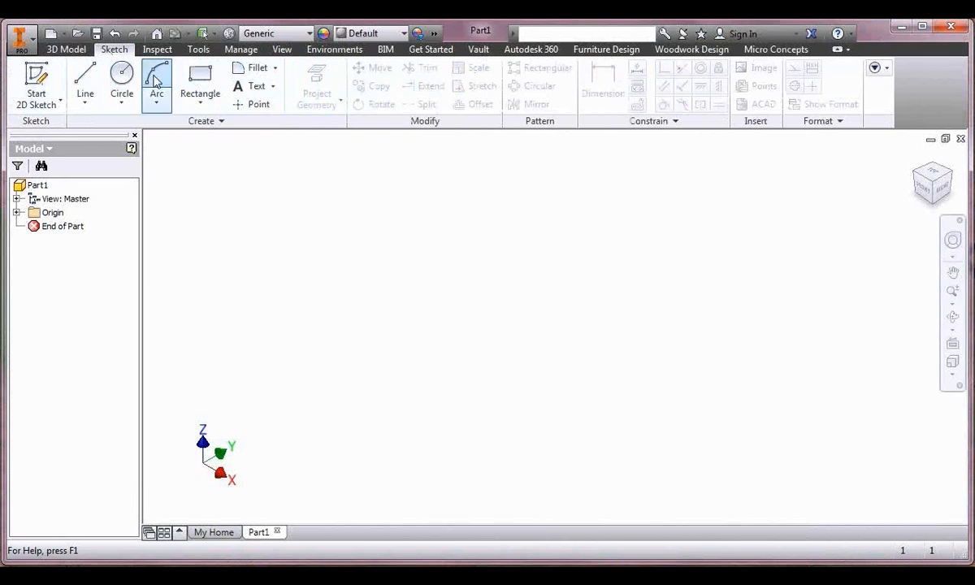
- Create a box primitive on the XY plane, centred on the origin and 1780 mm wide
click(66, 49)
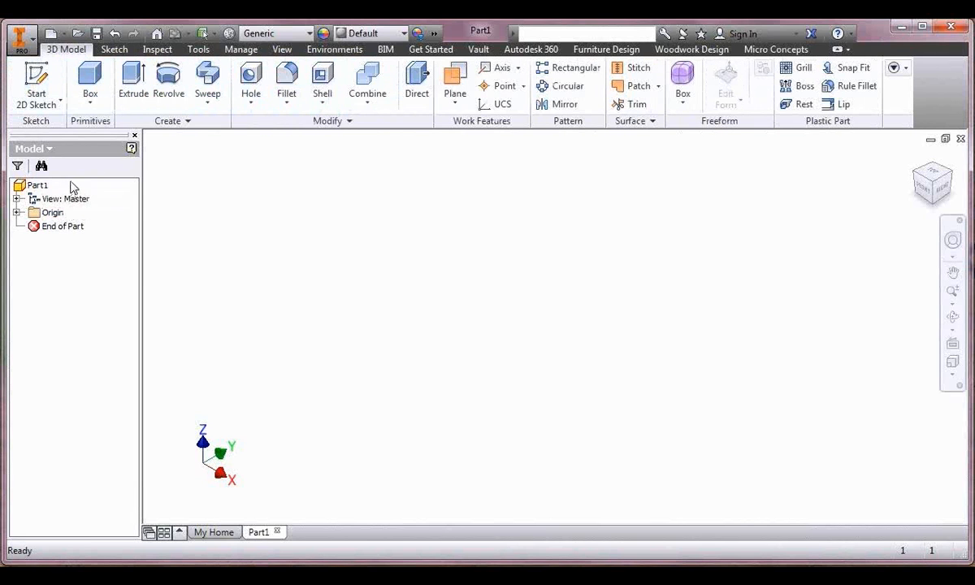
click(90, 102)
click(101, 133)
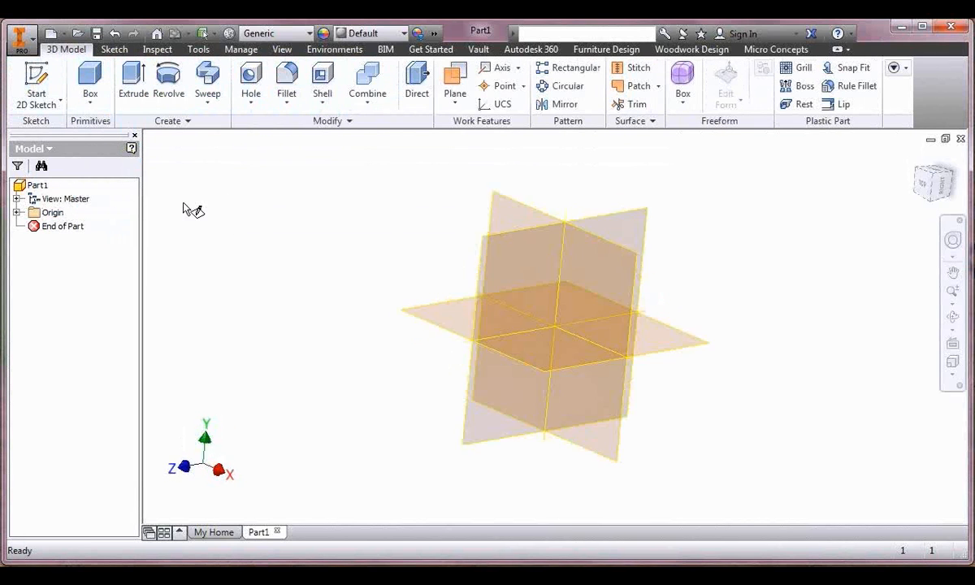
click(442, 320)
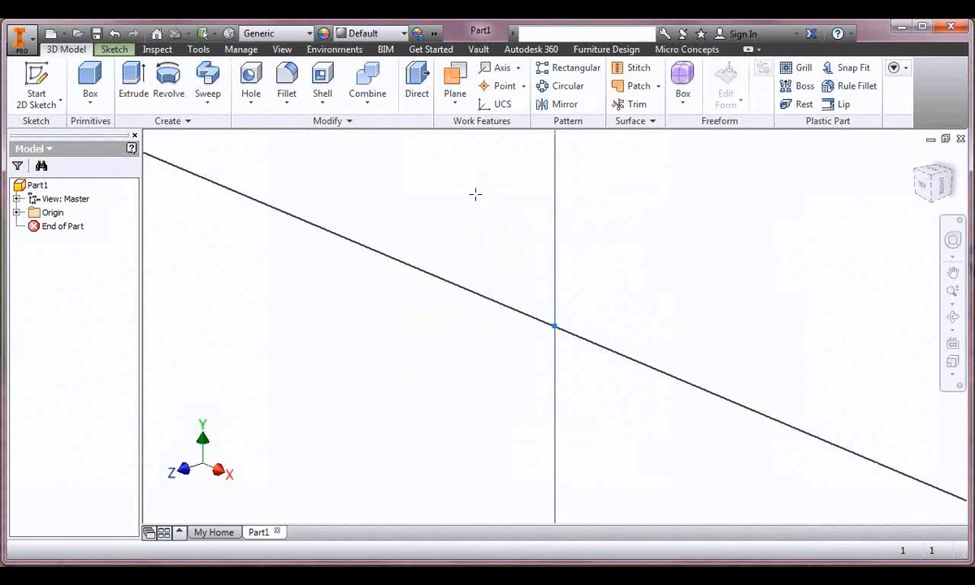
click(555, 326)
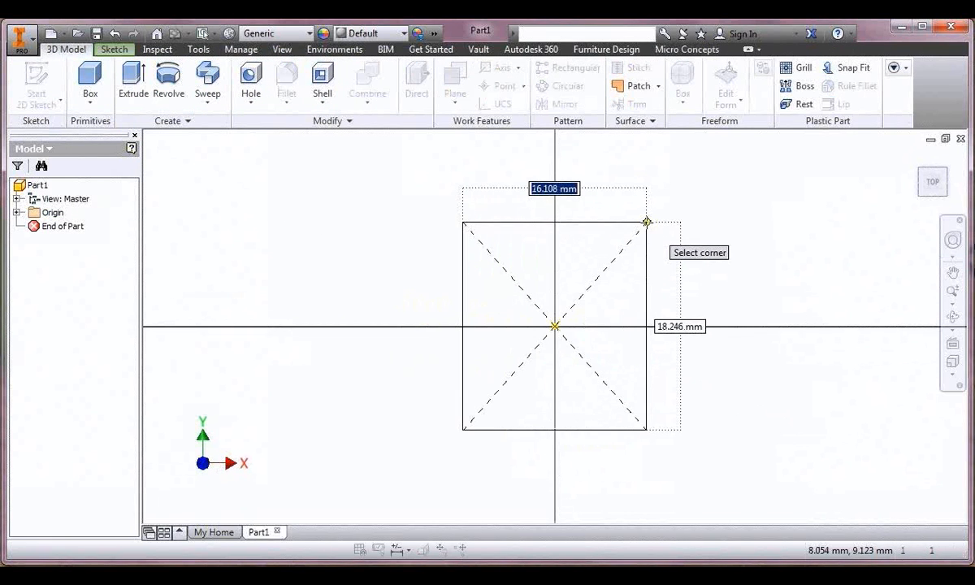
text(1780)
key(Tab)
key(Return)
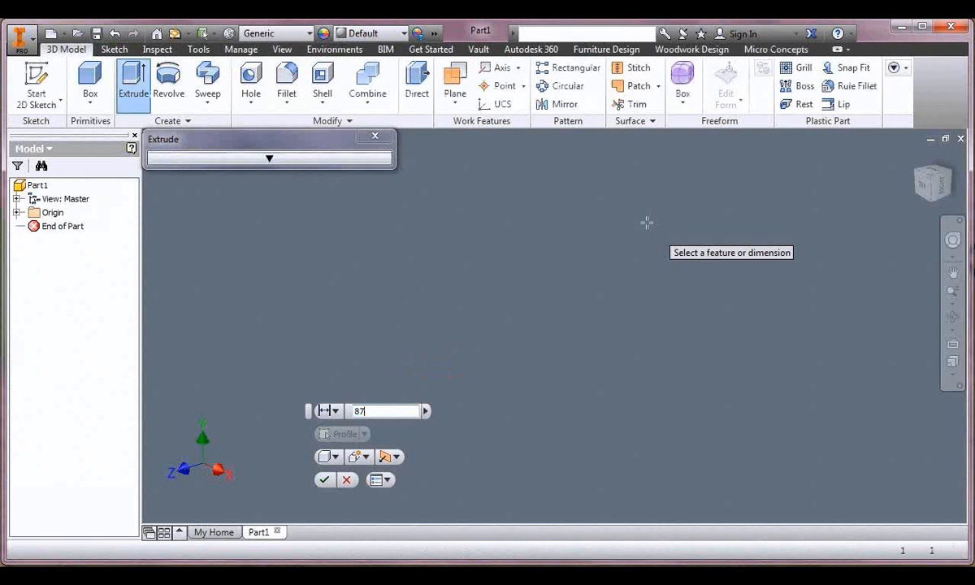
key(Return)
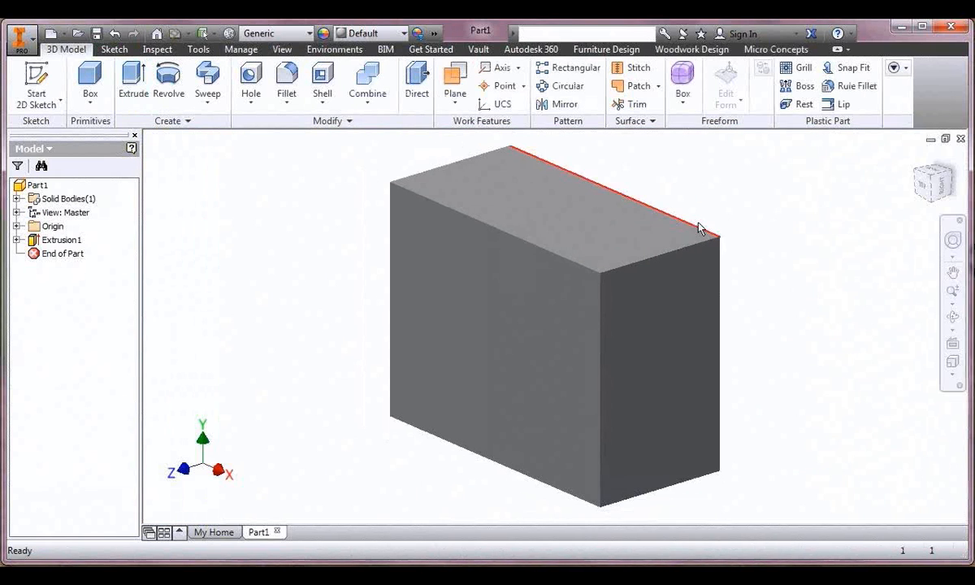
click(917, 159)
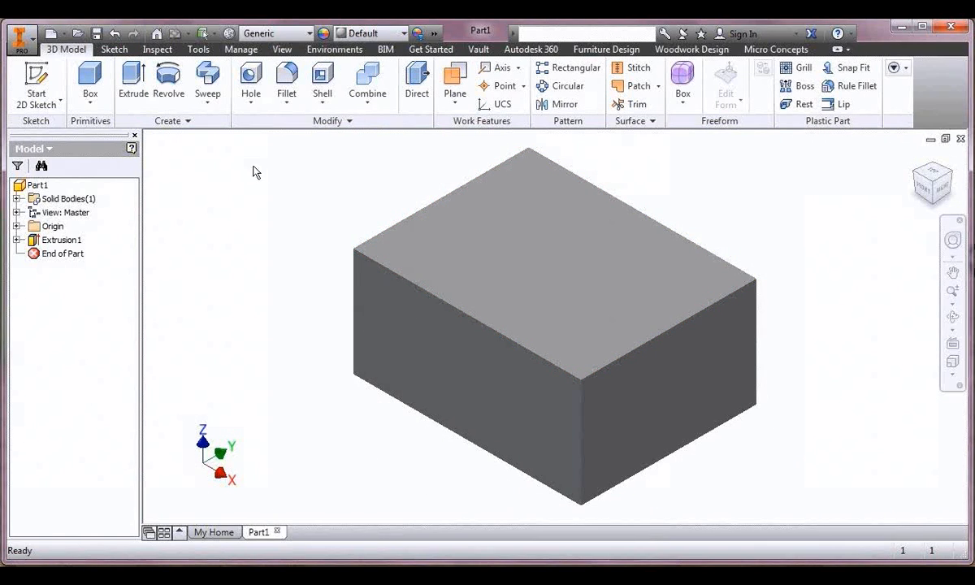
- Set the solid body's appearance to Clear - Blue and turn on the display of its edges
click(17, 226)
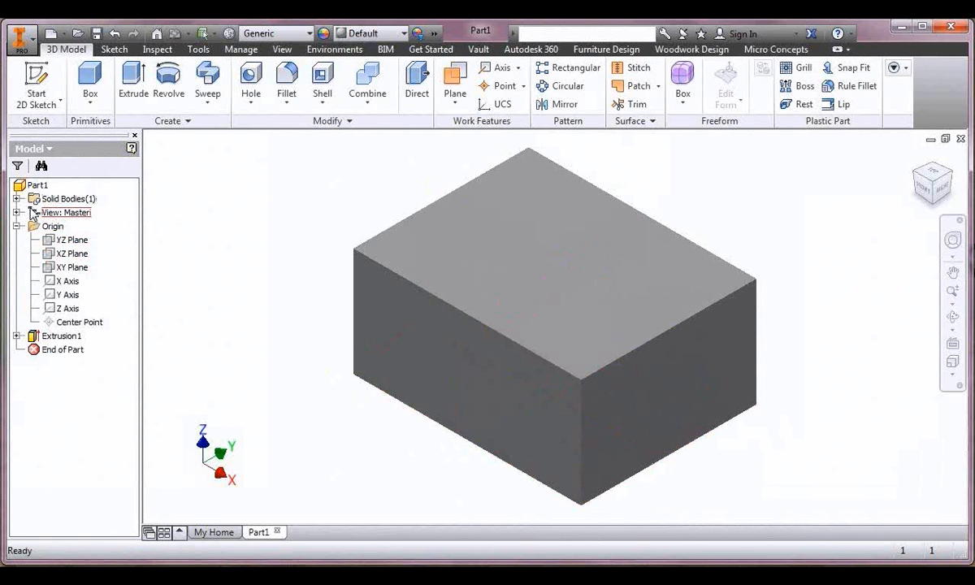
click(16, 198)
right_click(65, 213)
click(97, 369)
click(198, 345)
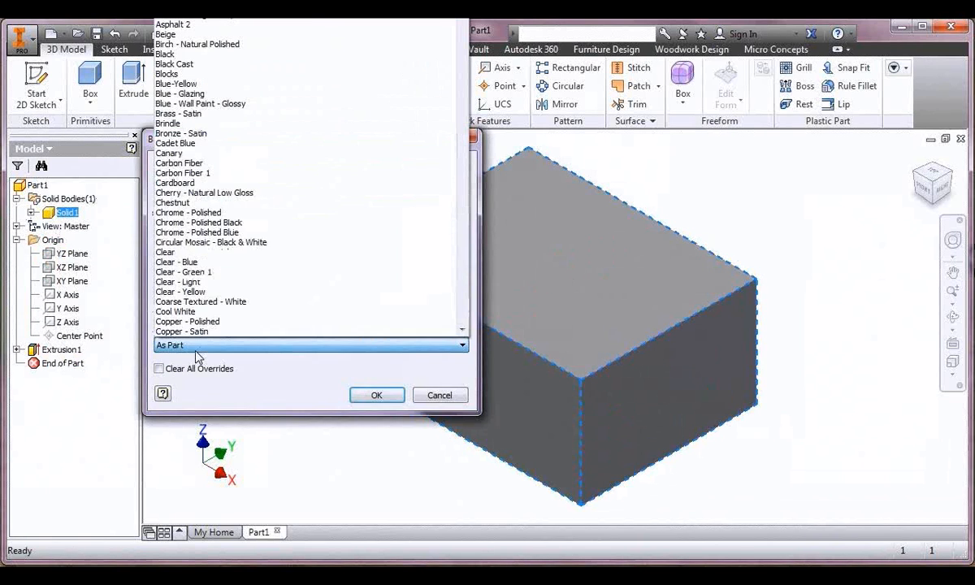
click(192, 262)
click(377, 395)
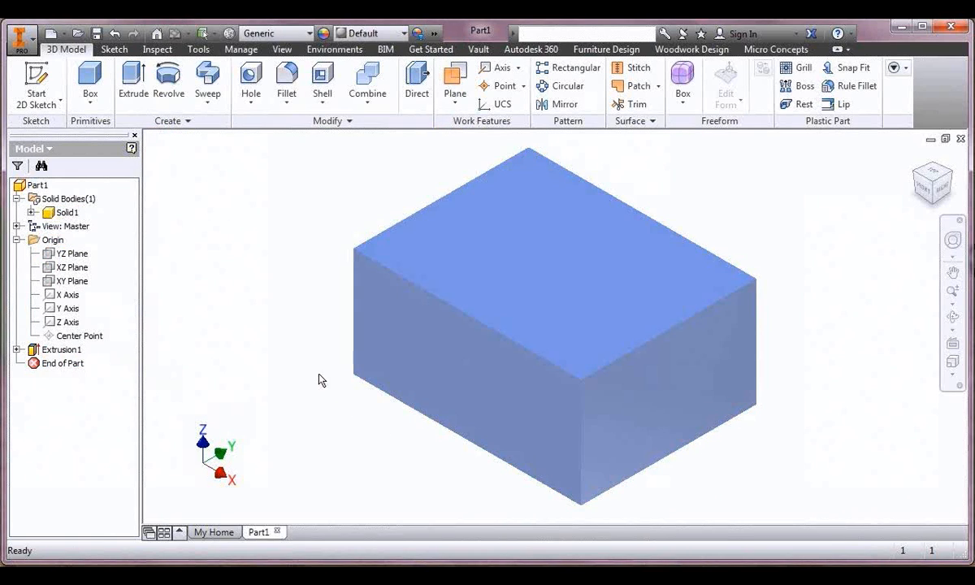
click(776, 51)
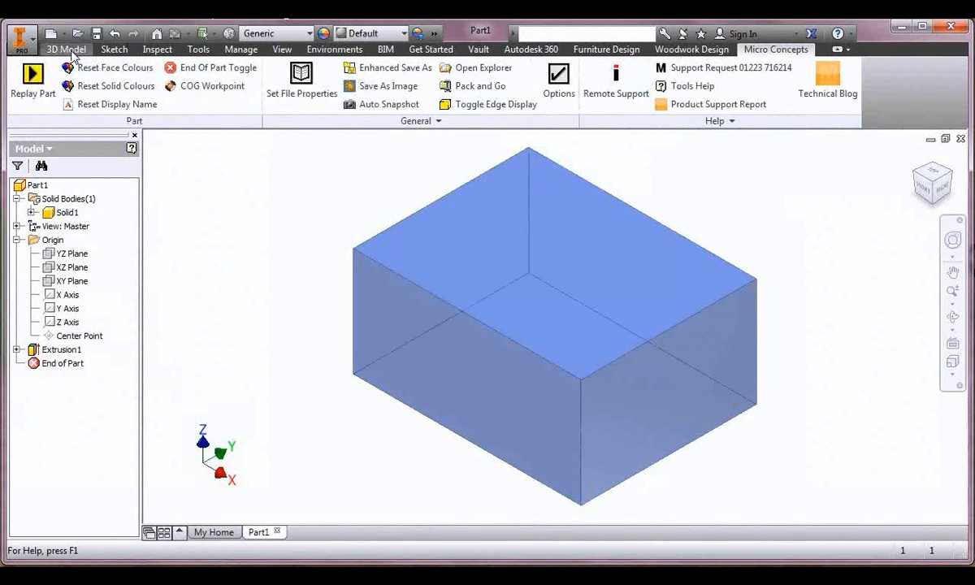
click(66, 50)
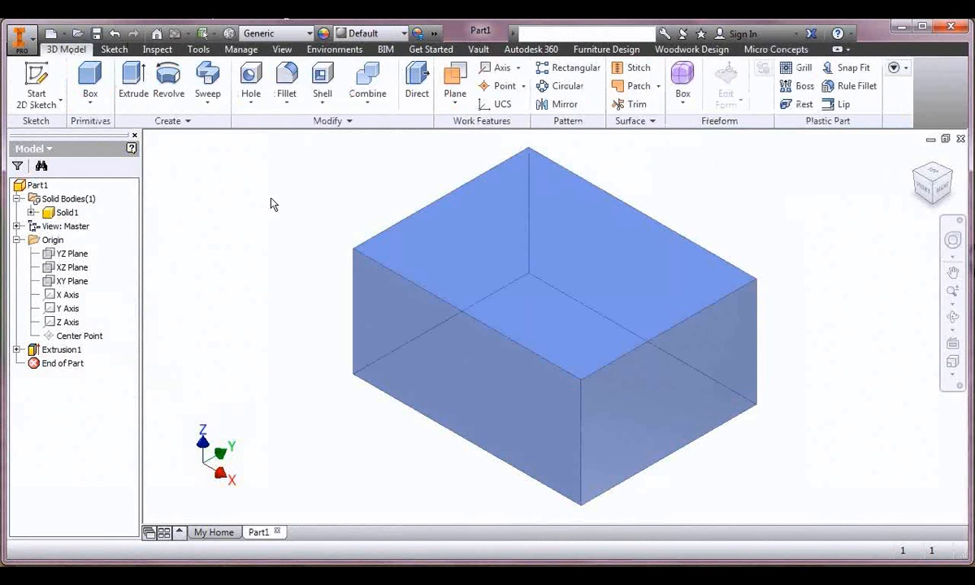
- Sketch three connected lines on the box's top face, rising about 283 mm from the front edge, peaking inside, and ending on the right edge
click(452, 254)
click(487, 235)
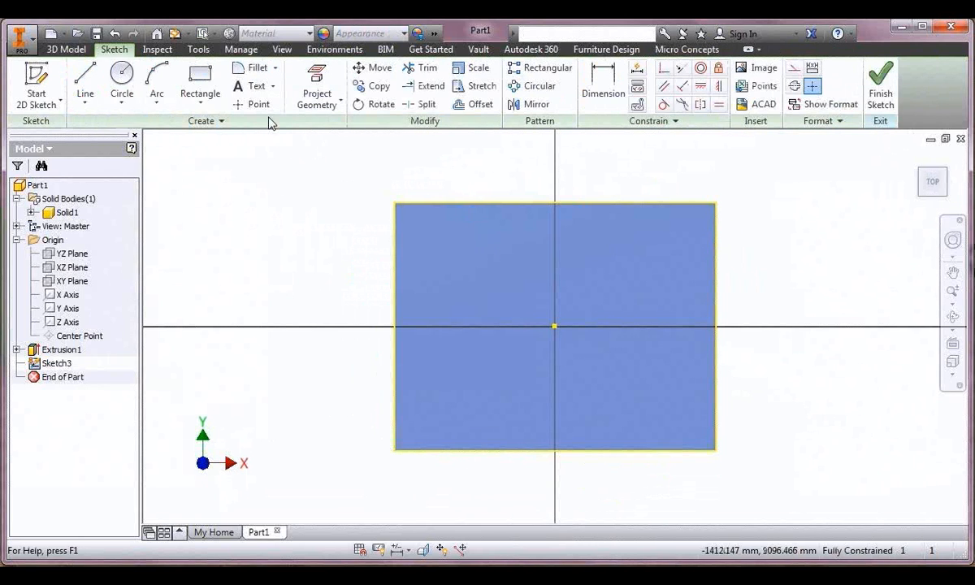
key(l)
click(459, 450)
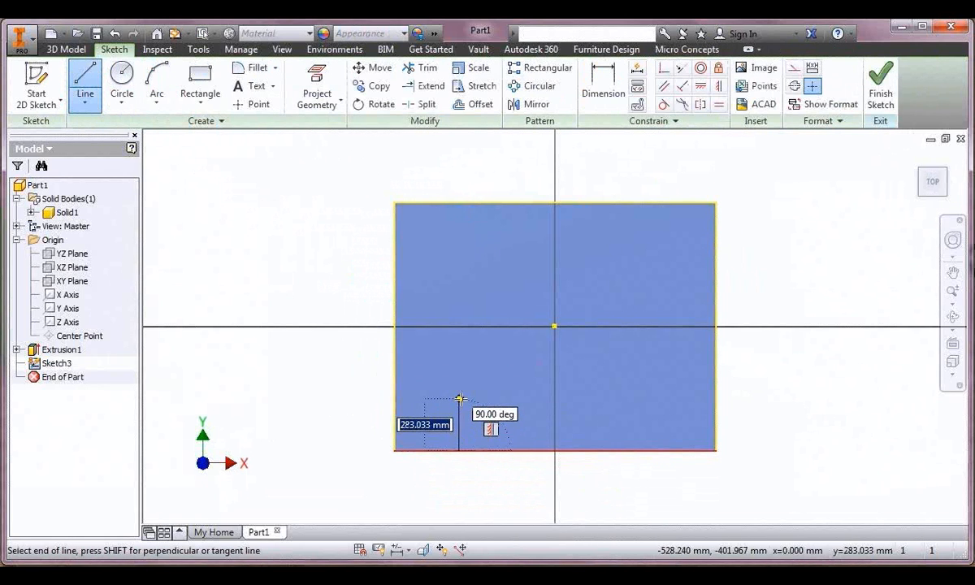
click(460, 399)
click(605, 360)
click(715, 400)
- Dimension the short vertical line 500 mm from the left edge and the first sloped line at 36 degrees to the front edge
right_click(700, 404)
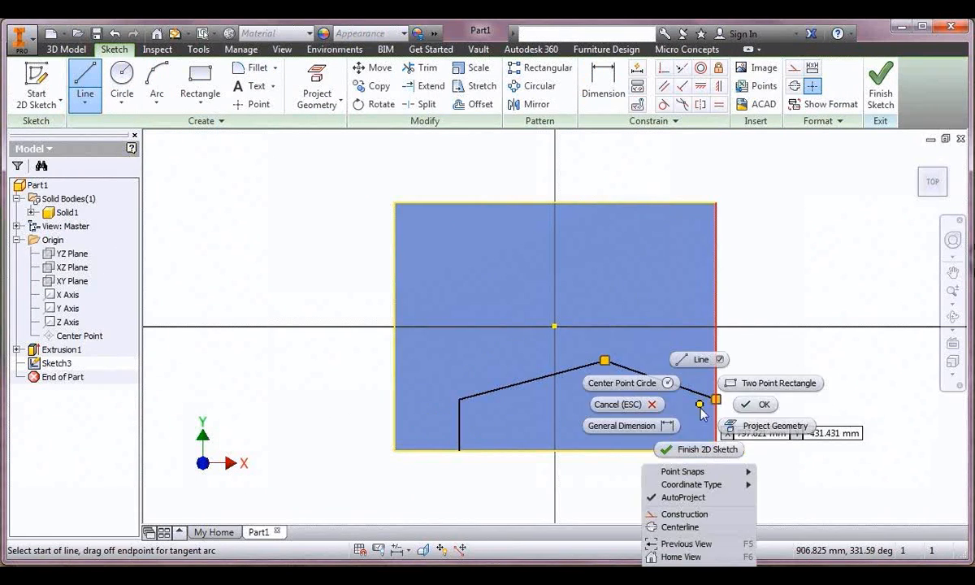
click(663, 427)
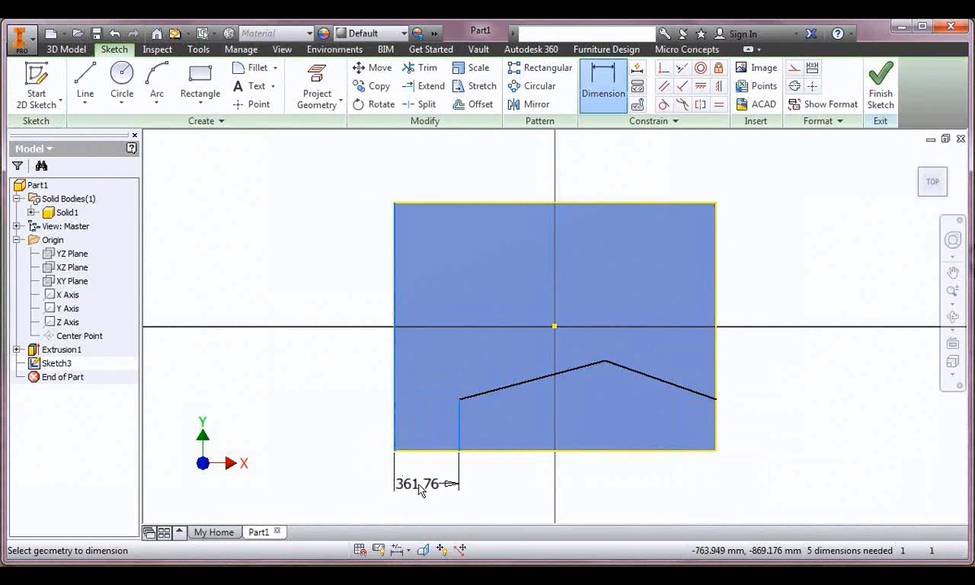
click(430, 485)
text(500)
key(Return)
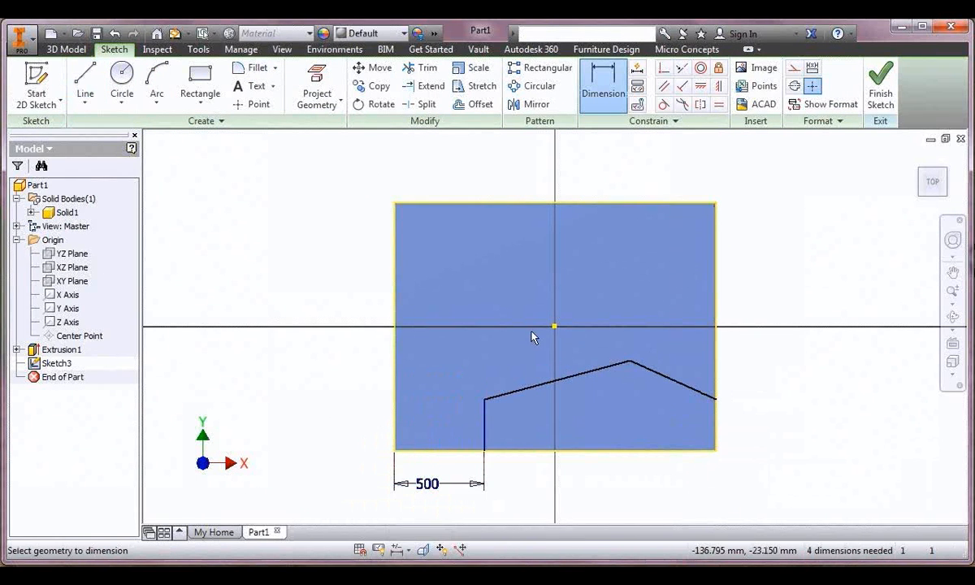
click(590, 429)
text(36)
key(Return)
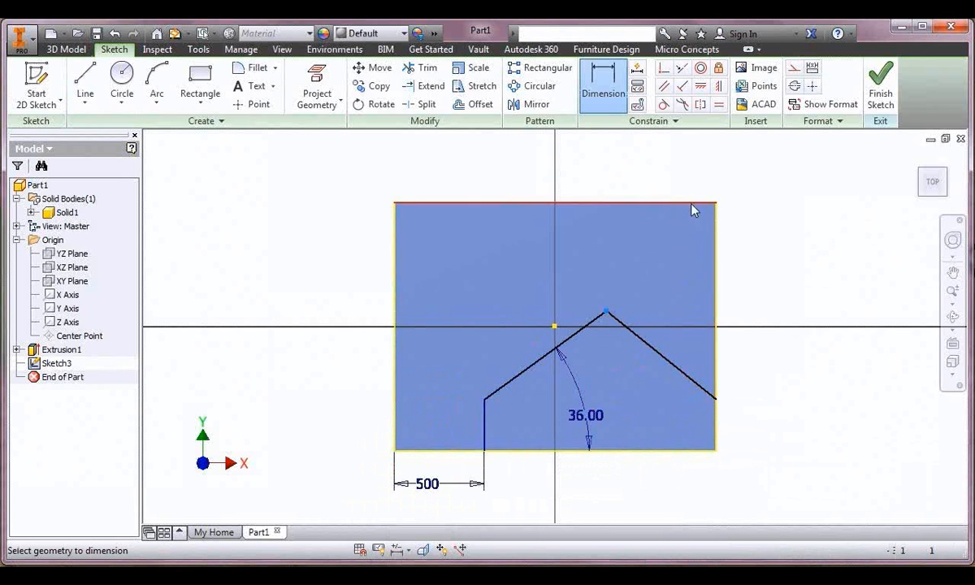
- Dimension the profile's peak 640 mm and its right endpoint 840 mm from the rear edge
click(693, 204)
click(768, 260)
text(640)
key(Return)
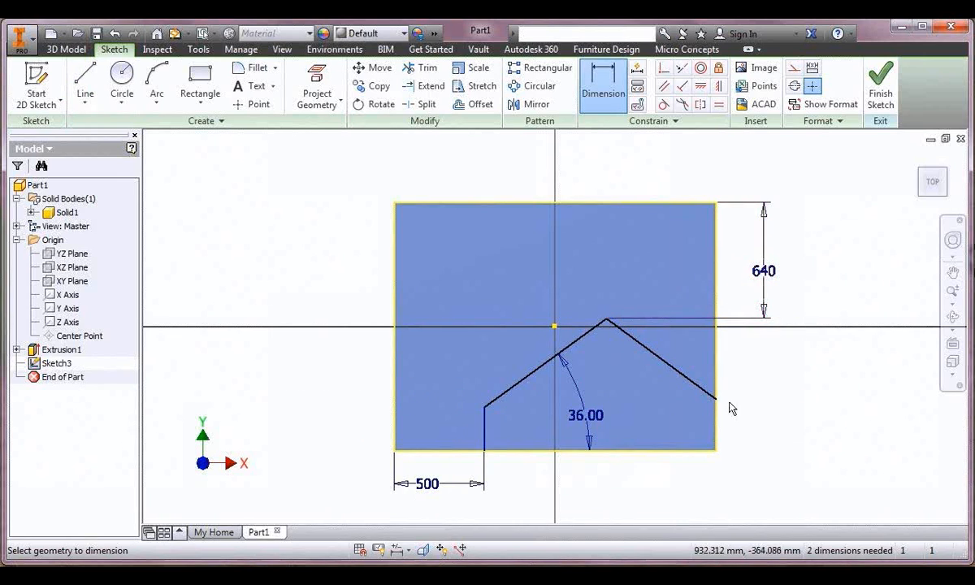
click(693, 204)
click(816, 295)
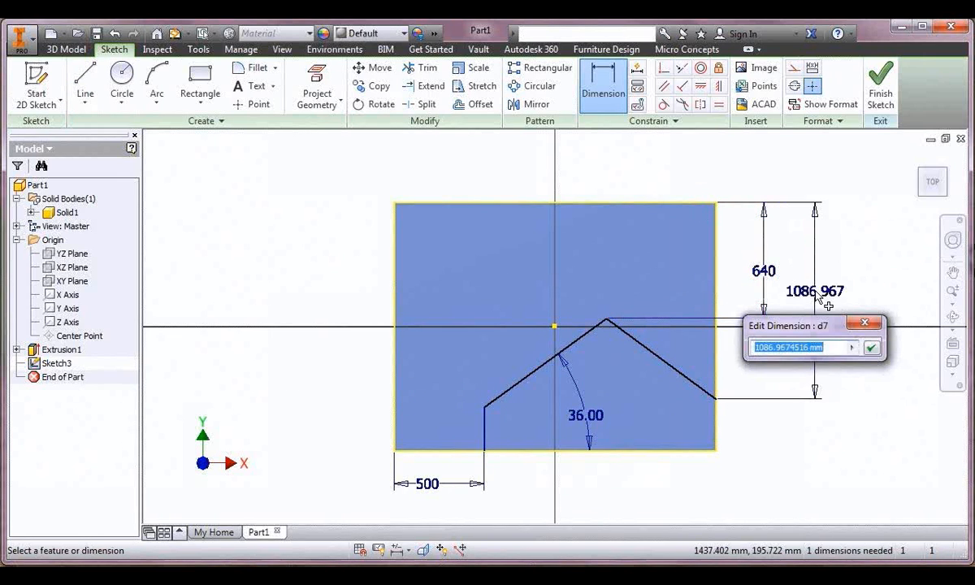
text(840)
key(Return)
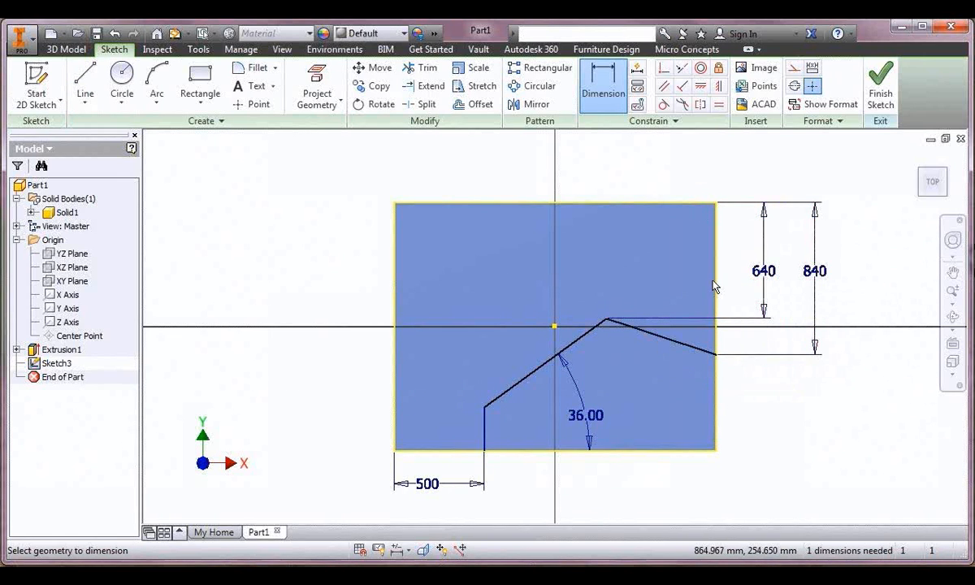
- Dimension the profile's peak 590 mm from the right edge and finish the sketch
click(667, 171)
text(590)
key(Return)
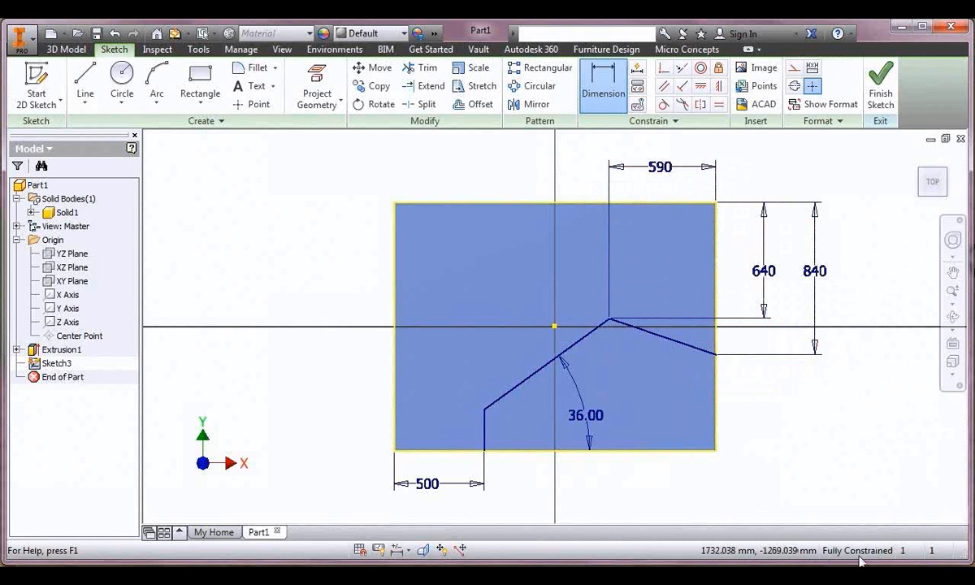
click(881, 81)
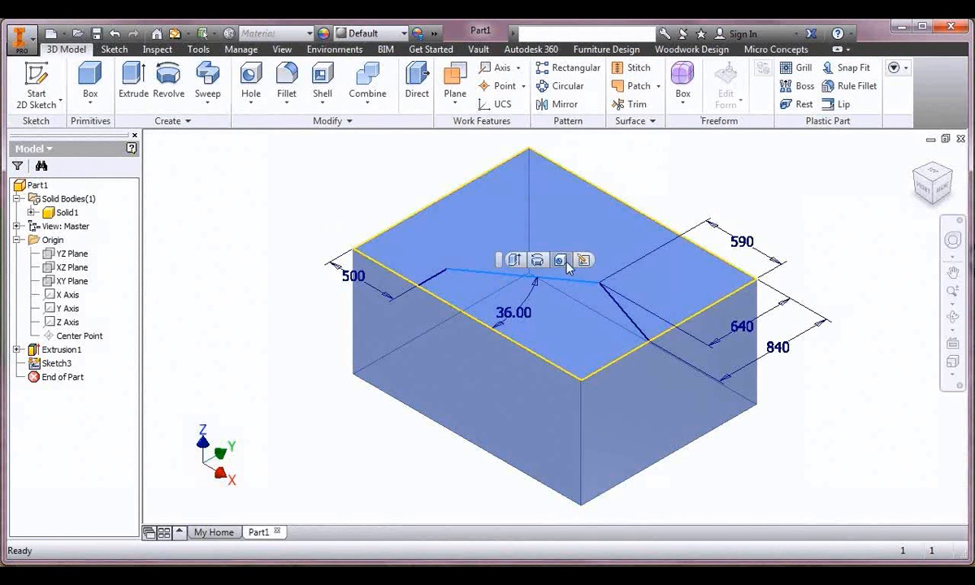
- Cut the front region of the sketch out of the box with an Extrude set to Through All
click(568, 265)
click(475, 269)
click(575, 163)
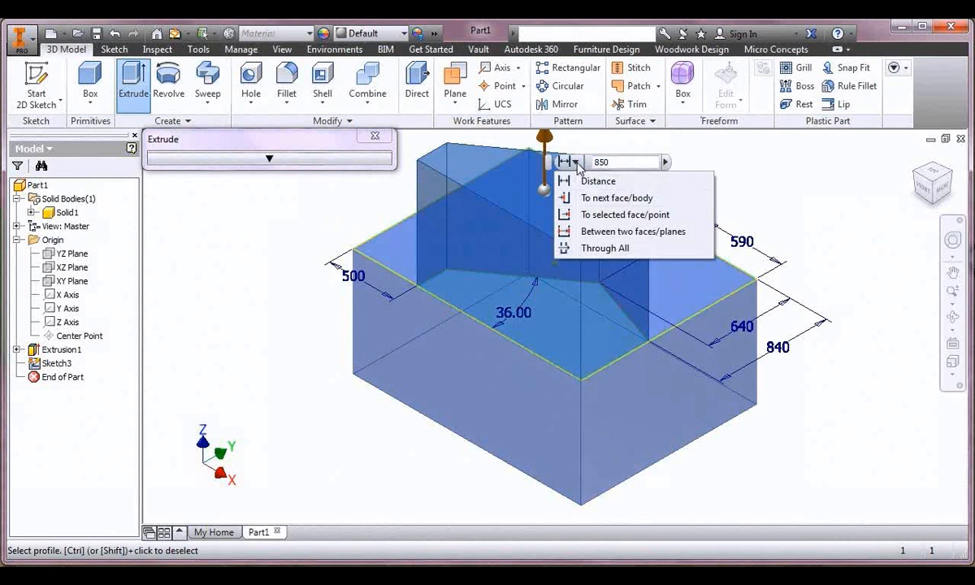
click(604, 249)
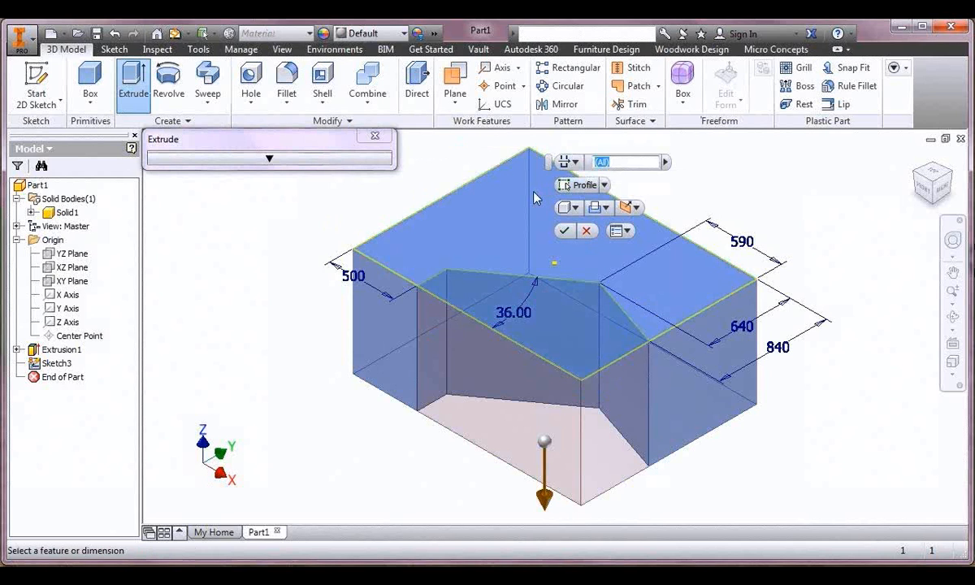
click(566, 232)
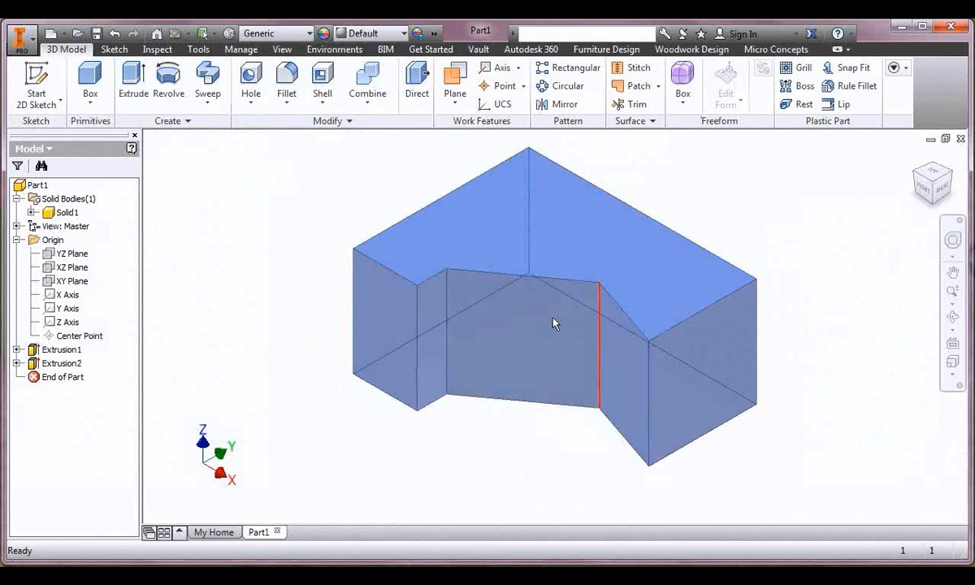
- Fillet the two inner vertical edges of the cutout with a 200 mm radius
click(467, 282)
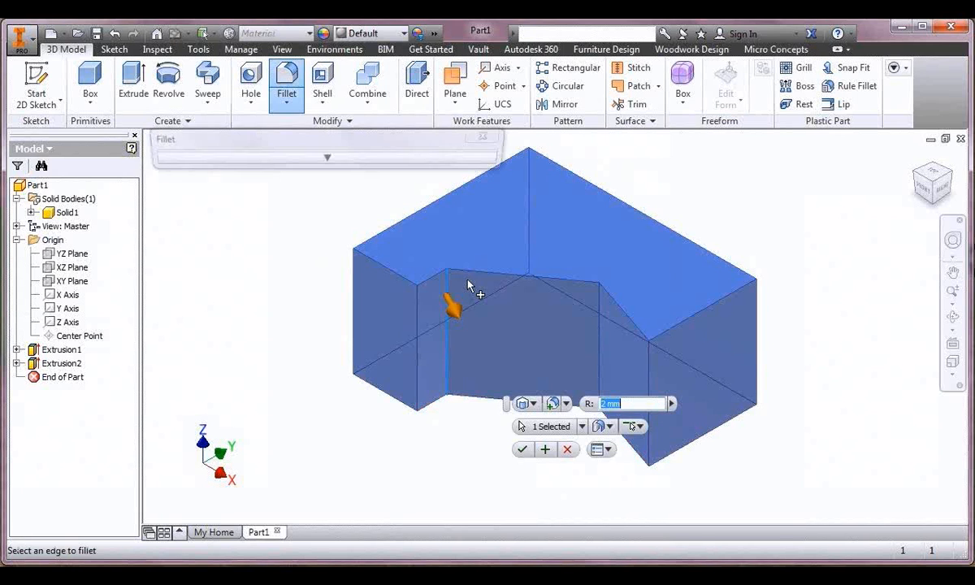
drag(568, 365, 579, 369)
text(200)
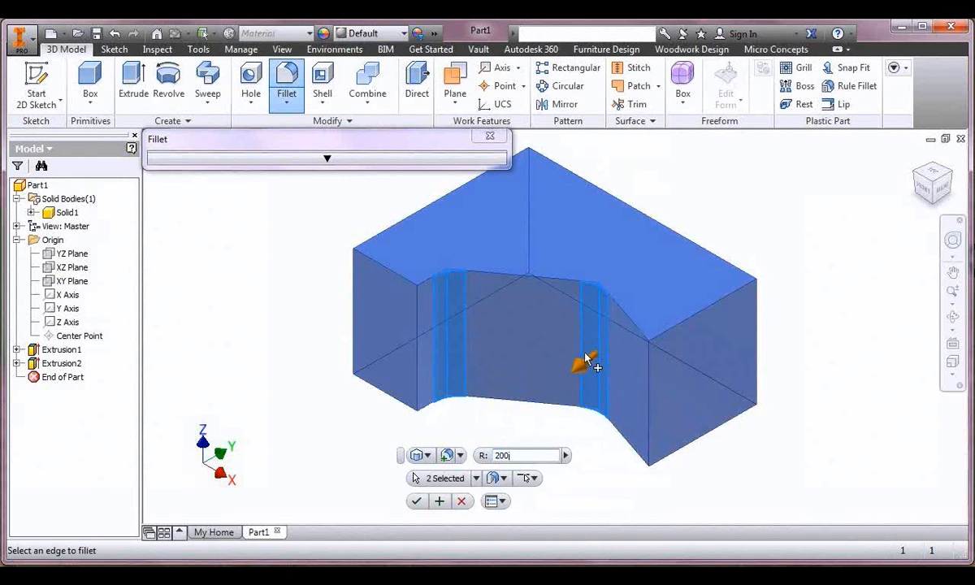
click(439, 500)
- Fillet the outer vertical edge at the cutout's right end with a 200 mm radius
click(648, 411)
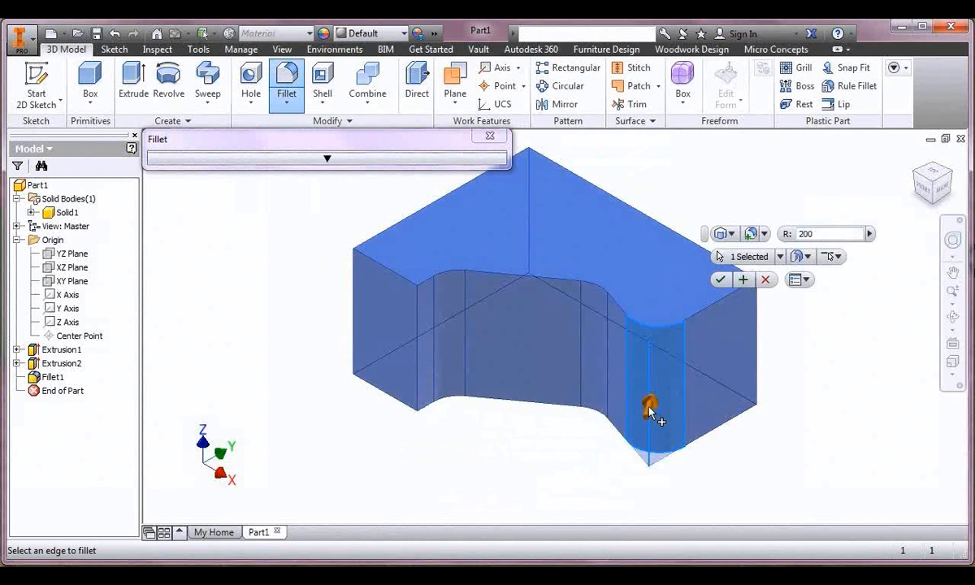
text(2)
key(Return)
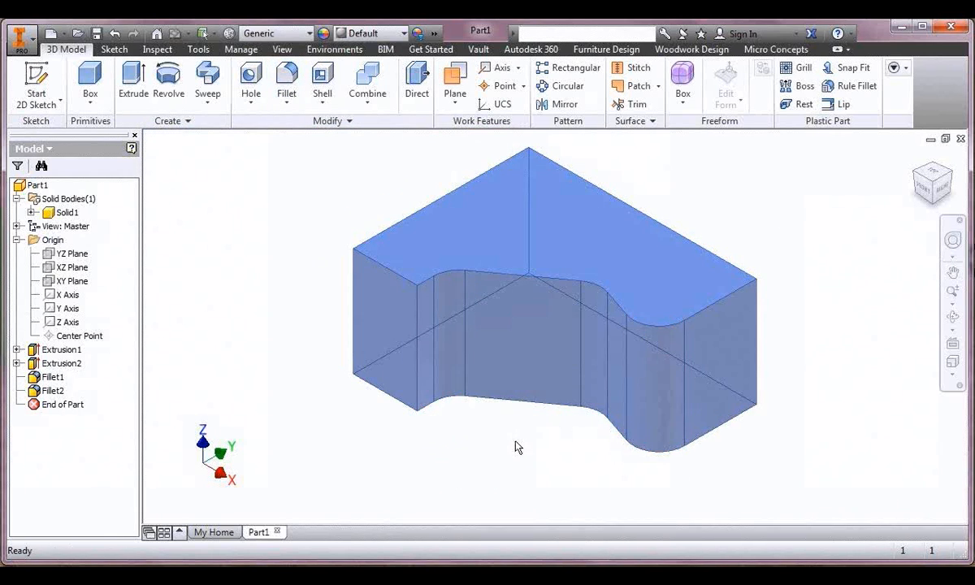
- Set up a Shell of the body with 25 mm thickness, removing the front and bottom faces
click(322, 83)
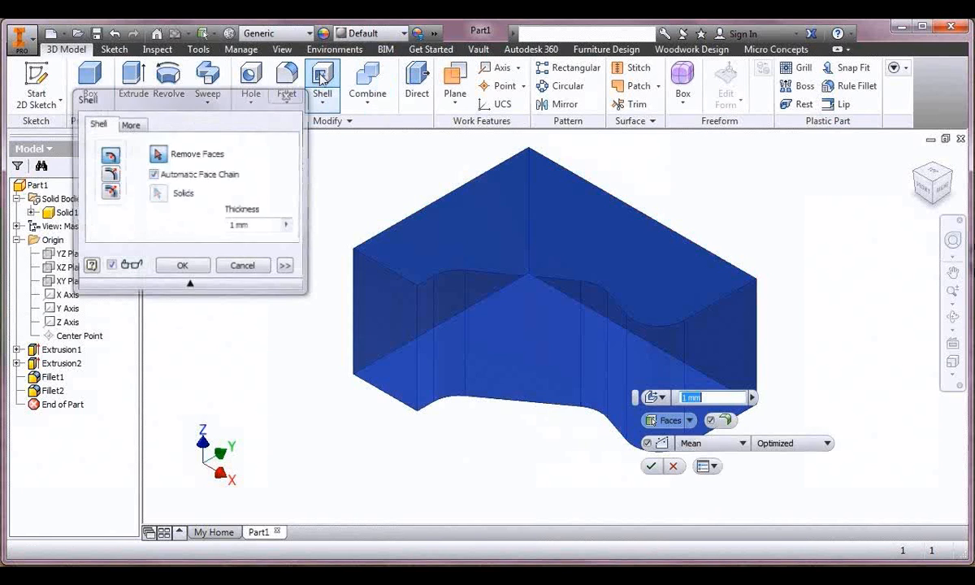
text(25)
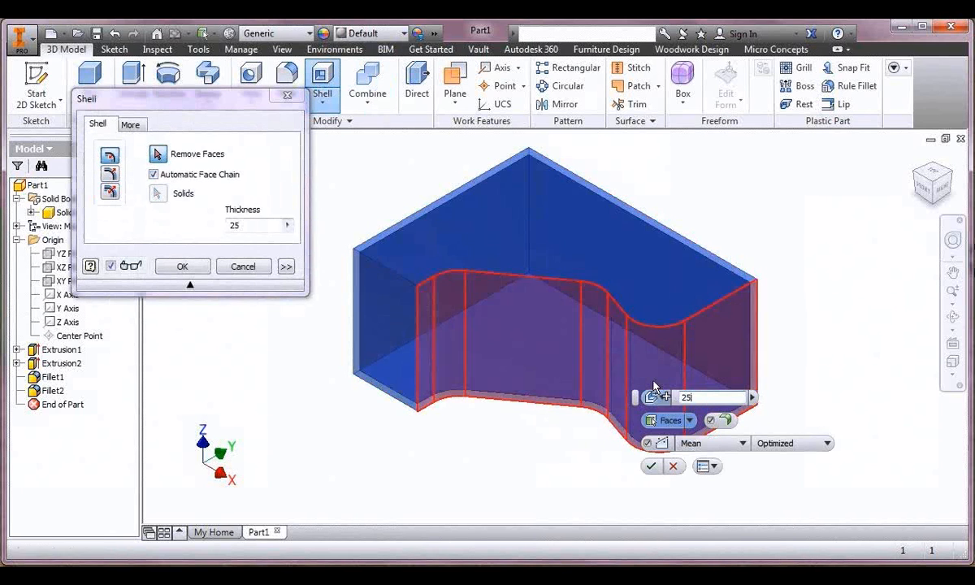
click(384, 299)
click(560, 375)
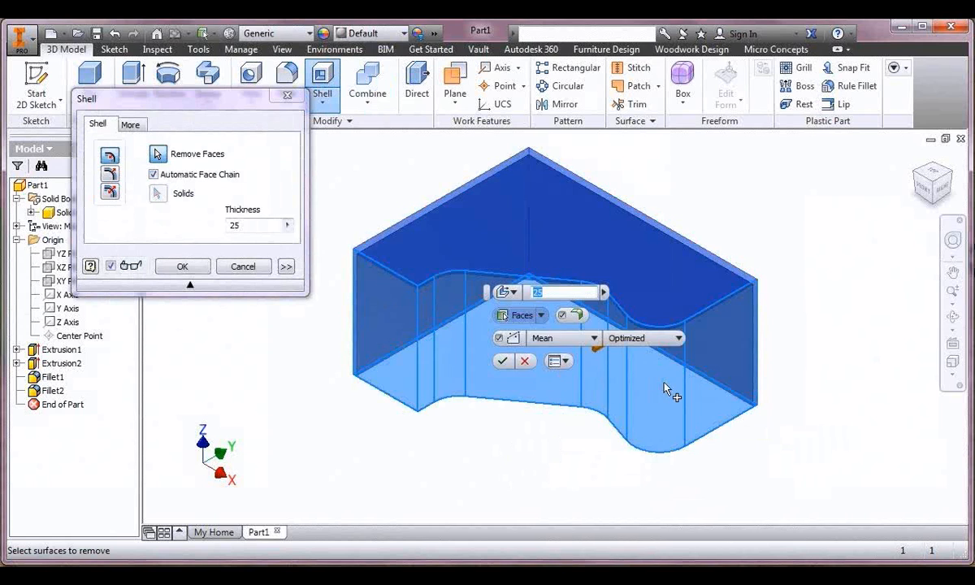
- Give the two rear wall faces a unique thickness of THK=18 and complete the Shell
click(189, 285)
mouse_move(192, 114)
click(286, 266)
click(163, 329)
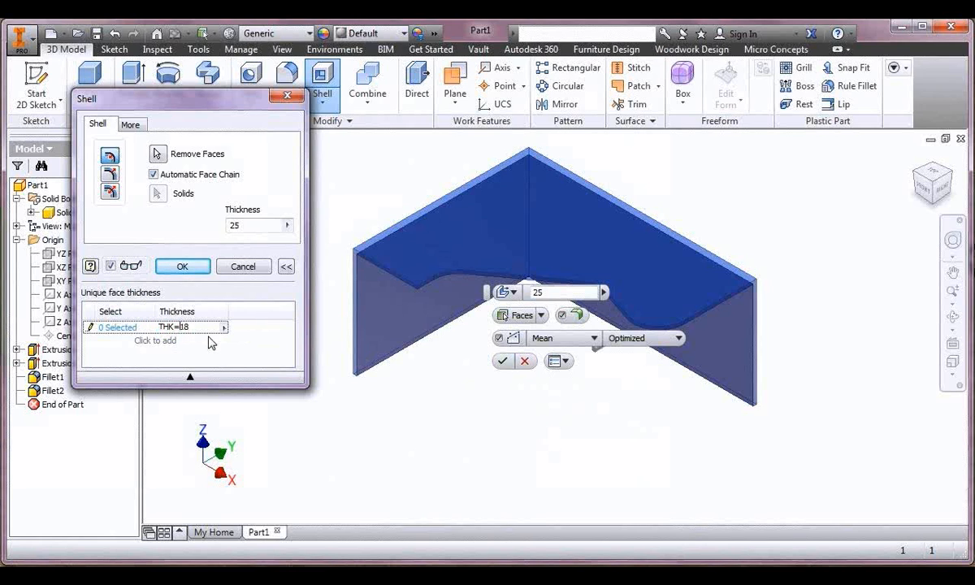
click(124, 327)
click(359, 333)
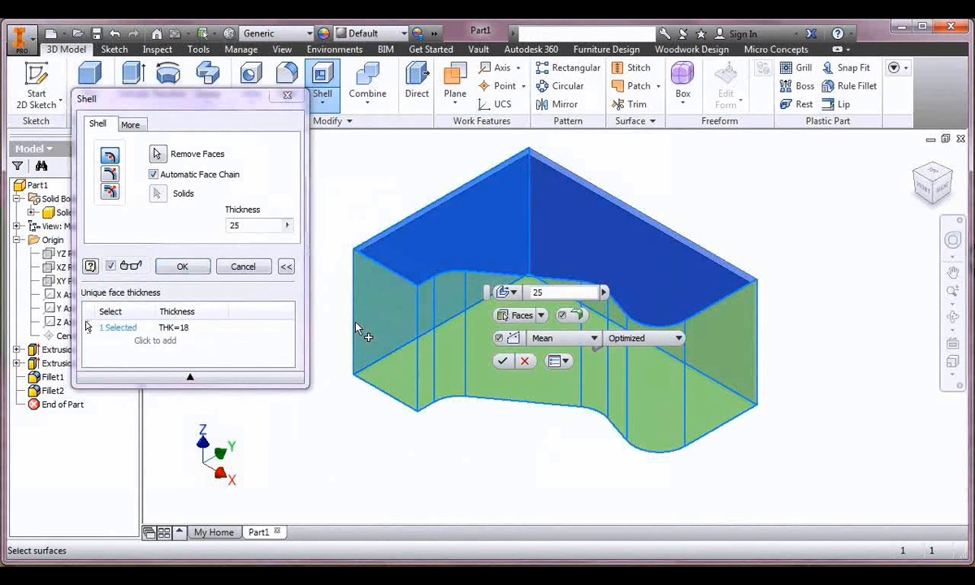
click(716, 309)
click(501, 360)
scroll(352, 254, up, 5)
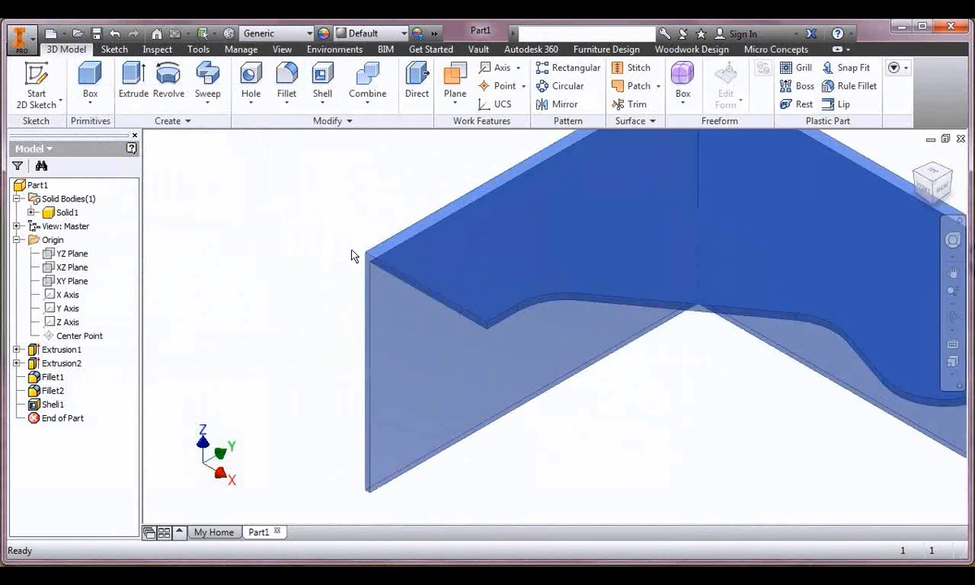
scroll(346, 277, down, 4)
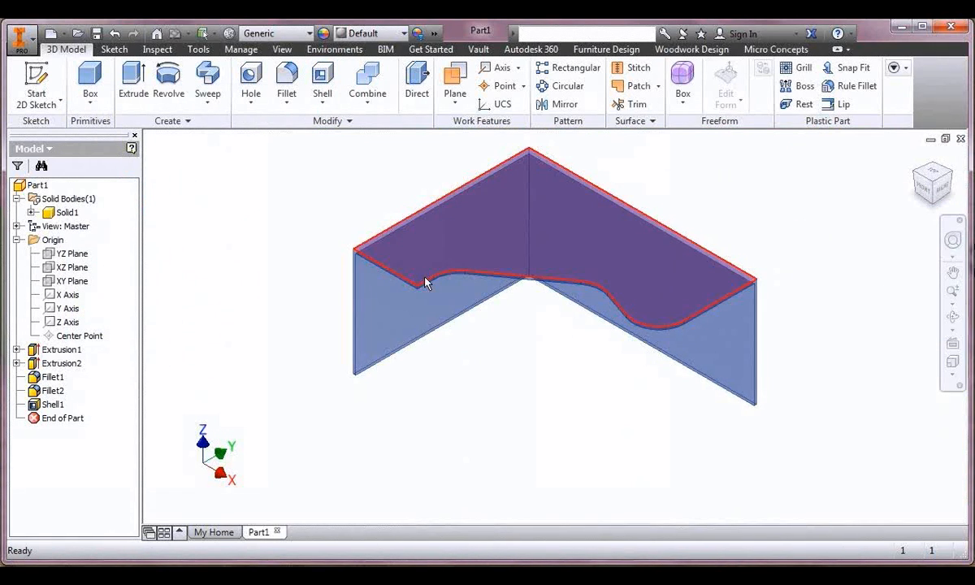
- Create a sketch on the desktop's upper face and Extrude its outline as a new solid up to the shelled top's underside
click(426, 279)
click(485, 353)
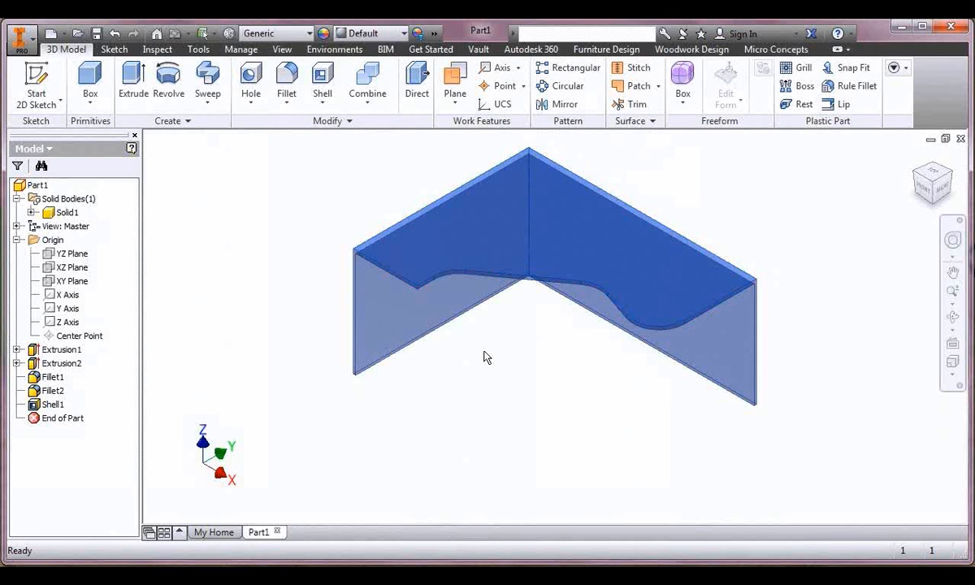
click(599, 209)
text(e)
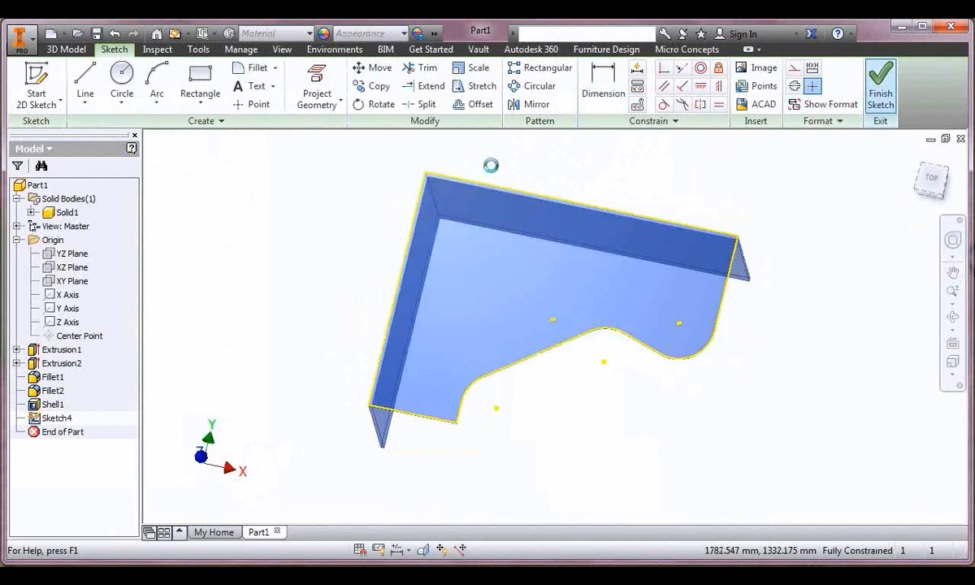
text(850)
click(619, 209)
click(644, 275)
click(588, 162)
click(606, 248)
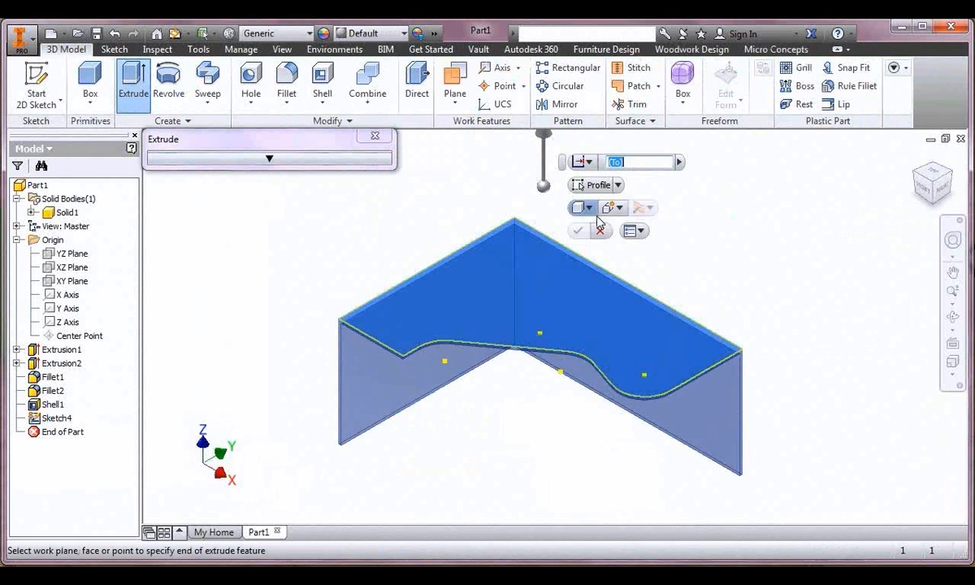
click(536, 352)
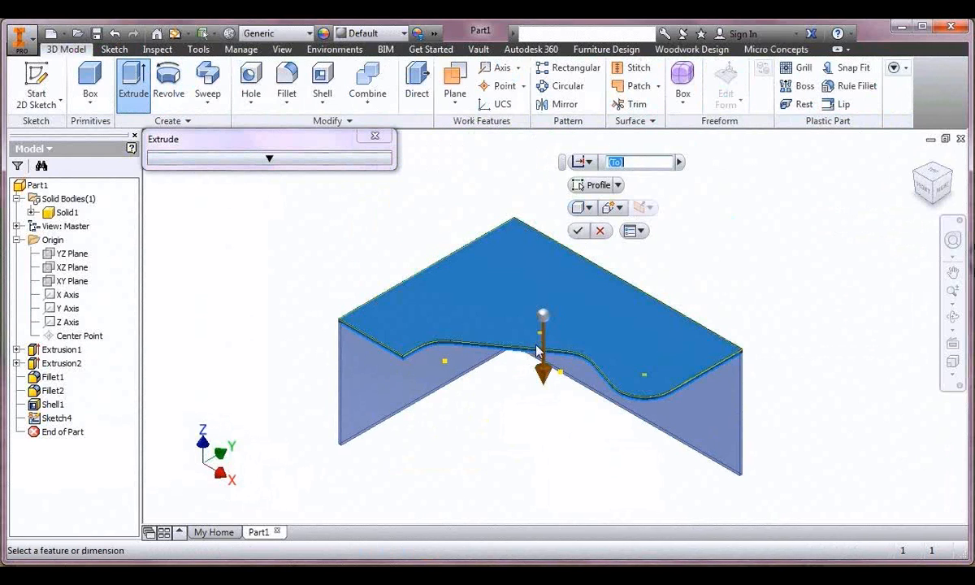
click(580, 233)
- Hide the original shelled body and use Direct Edit to move the desktop's back edge face by -THK
right_click(70, 213)
click(159, 277)
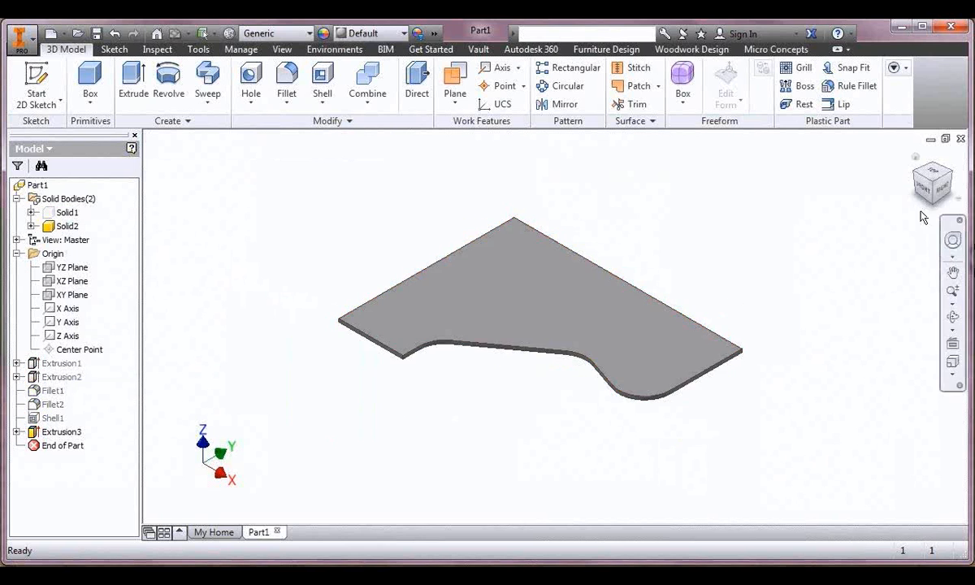
click(951, 171)
scroll(630, 391, down, 3)
click(418, 85)
click(668, 331)
drag(662, 352, 648, 343)
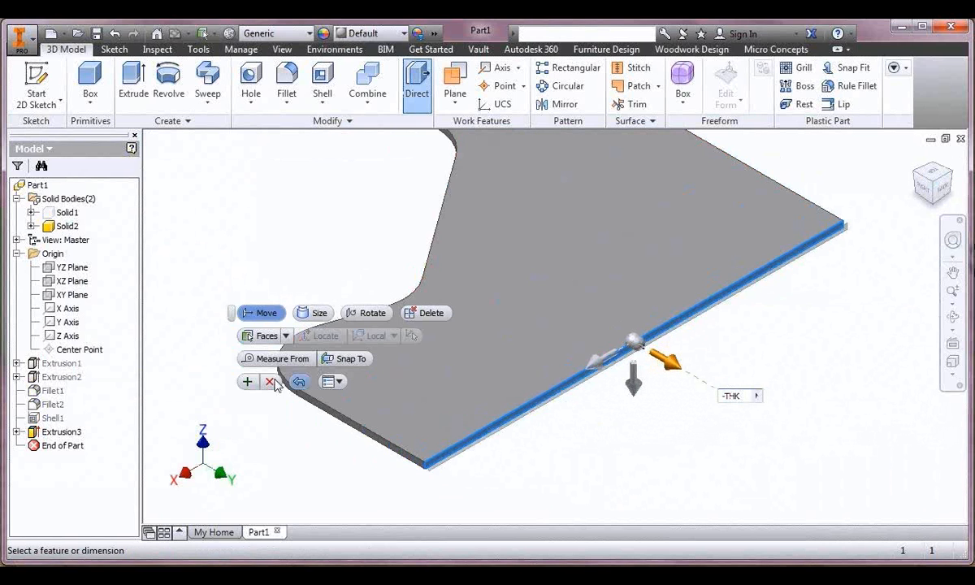
click(248, 382)
click(599, 229)
click(915, 158)
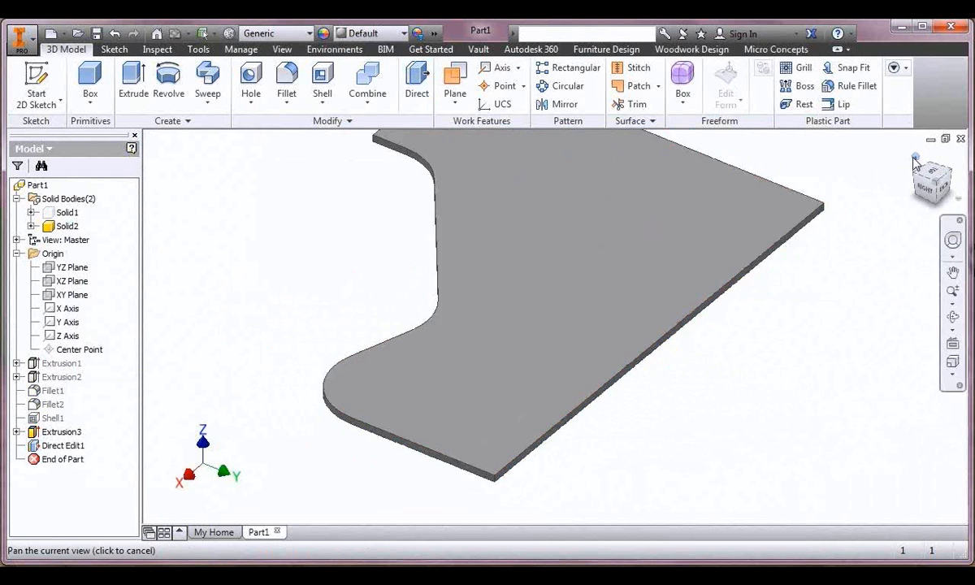
- Show the original shelled body again and create a sketch on the outer face of its back wall
right_click(66, 212)
click(91, 266)
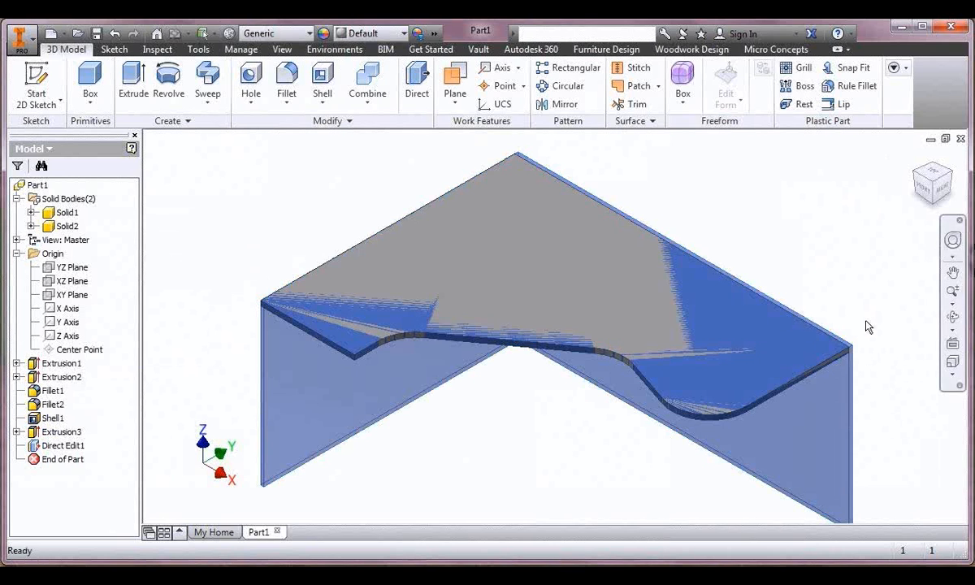
click(952, 171)
click(691, 344)
click(744, 299)
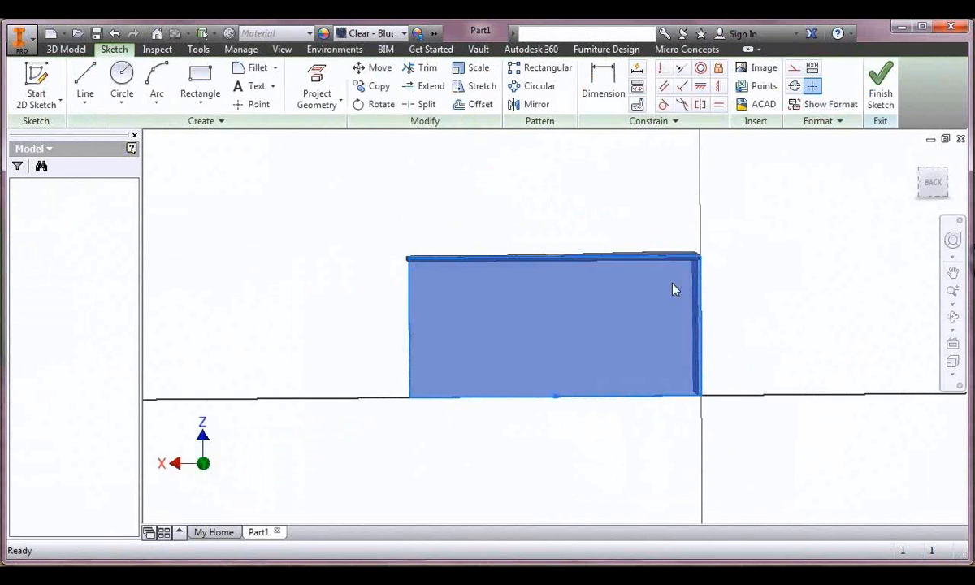
click(880, 85)
- Extrude the back wall outline inward as a new solid, ending at the wall's selected opposite face
key(e)
click(877, 486)
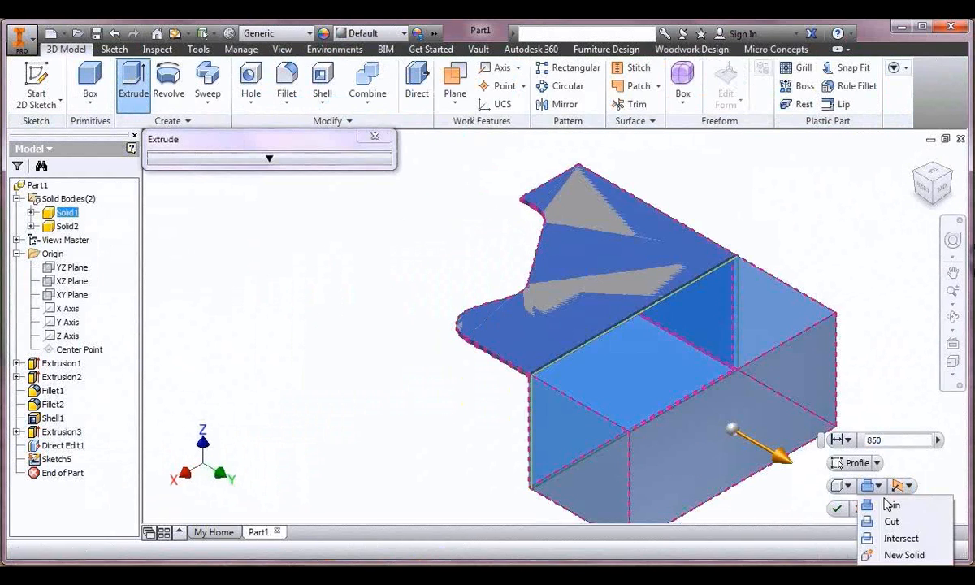
click(903, 555)
click(938, 440)
click(962, 477)
click(886, 483)
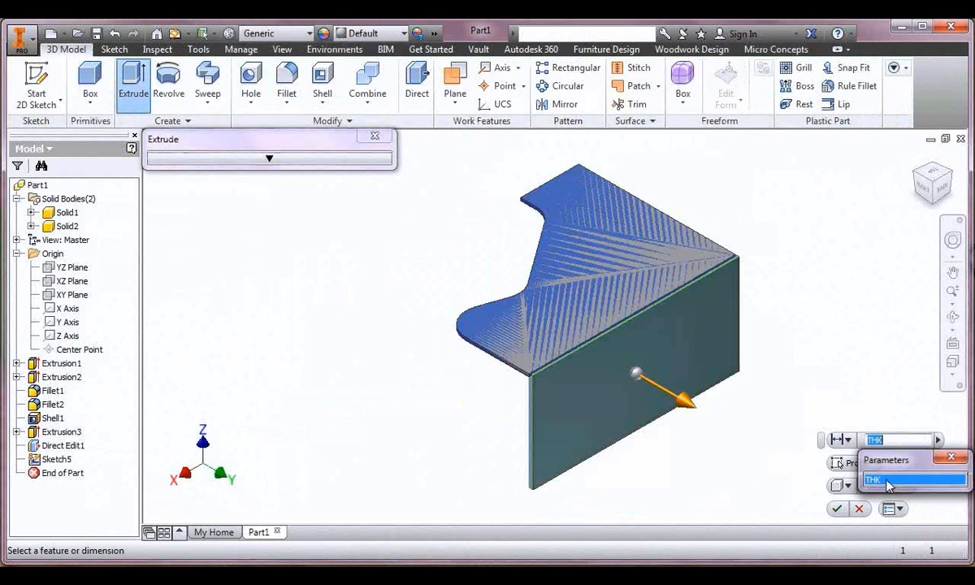
click(909, 486)
click(918, 521)
click(854, 439)
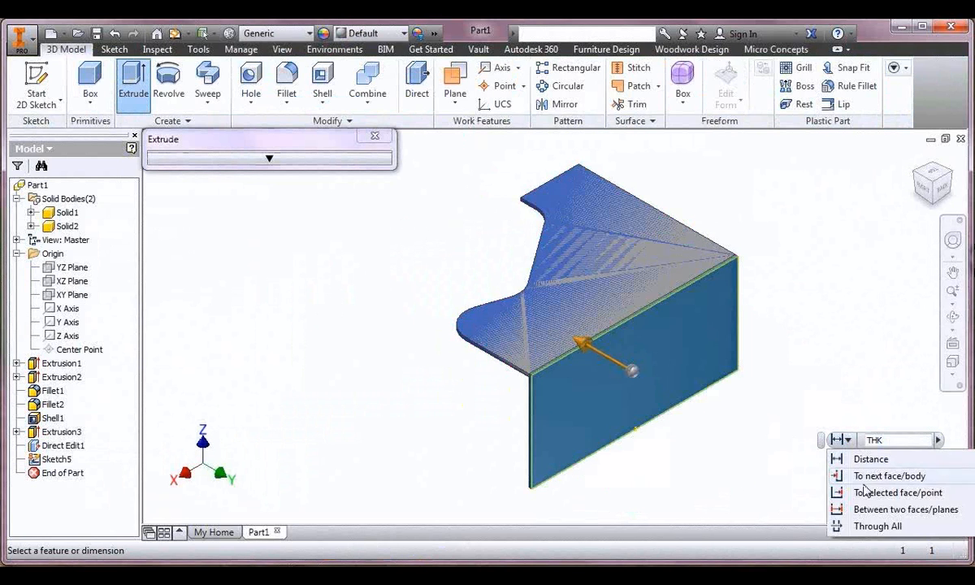
click(866, 492)
click(594, 439)
click(837, 509)
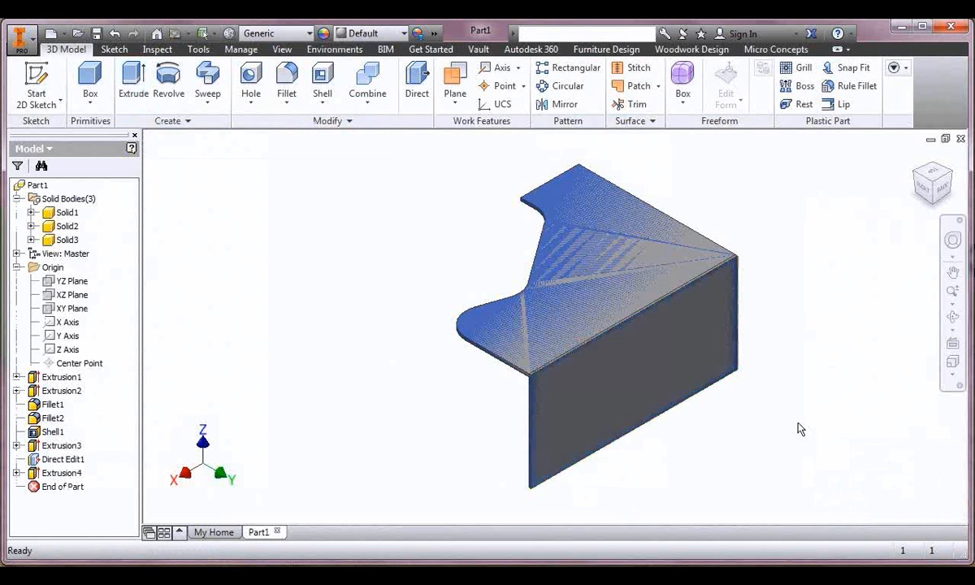
- Create a sketch on the face of the original body's left side wall
click(952, 172)
click(728, 335)
drag(954, 194, 857, 195)
click(533, 365)
click(569, 349)
click(880, 83)
- Extrude the left side wall outline as a new solid up to the wall's opposite face
key(e)
click(845, 485)
click(837, 521)
click(795, 440)
click(849, 494)
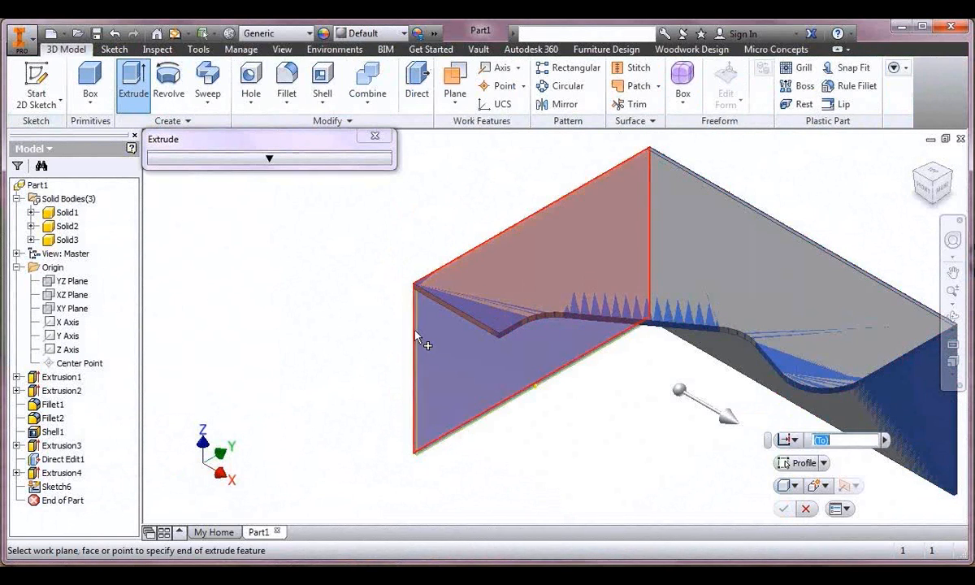
click(415, 337)
click(784, 509)
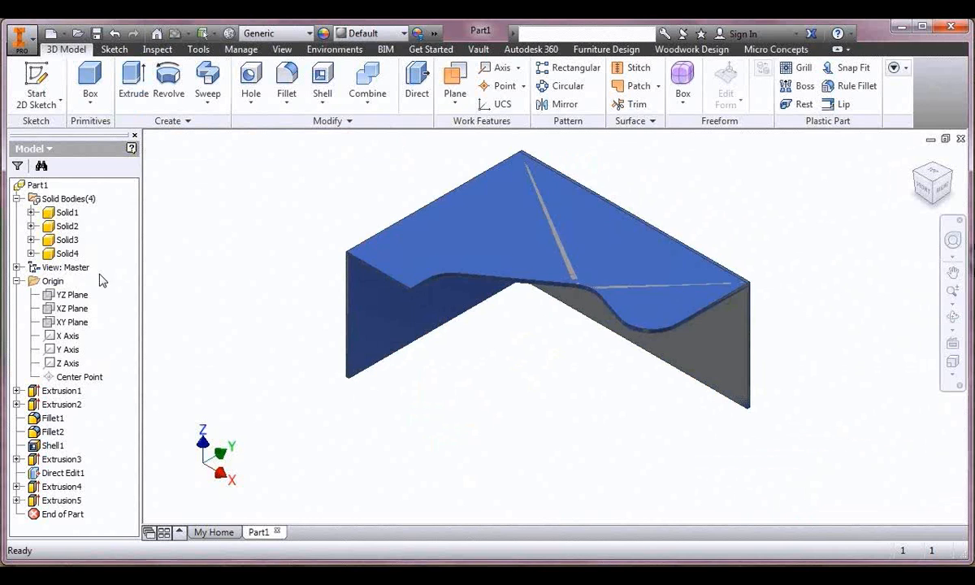
- Hide the original shelled body and start a sketch on the bottom edge face of the left side wall
right_click(68, 212)
click(93, 255)
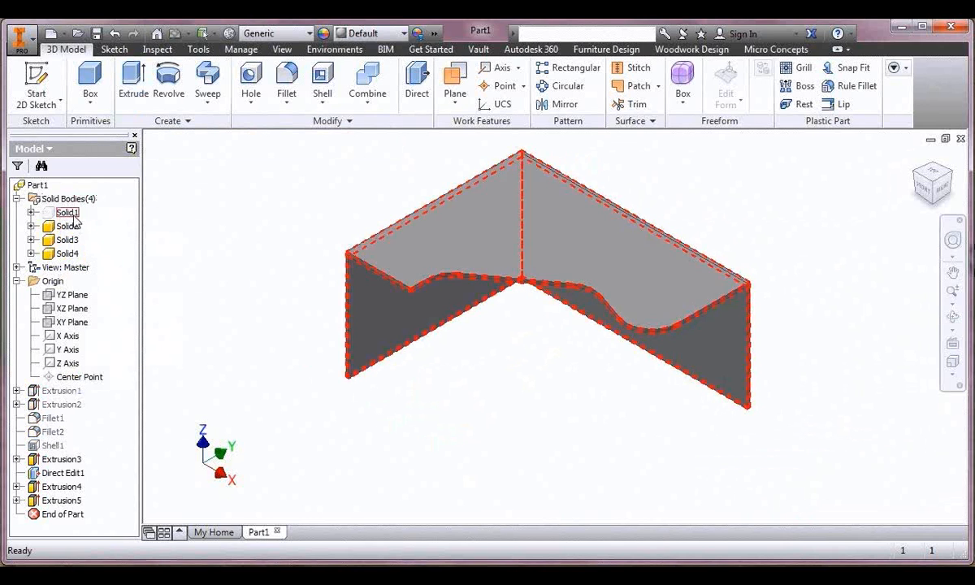
middle_drag(492, 206, 481, 219)
click(933, 204)
scroll(361, 371, down, 5)
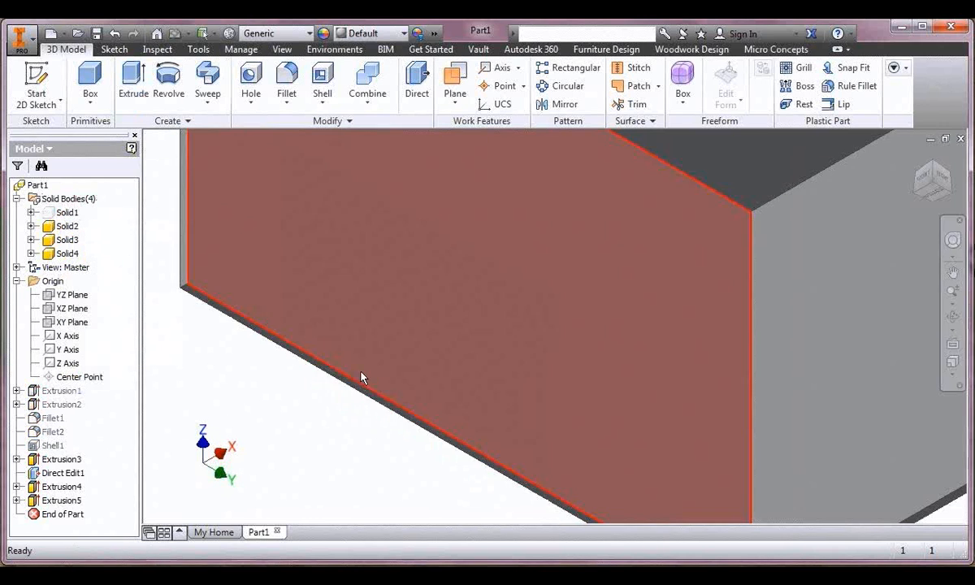
click(322, 370)
click(381, 355)
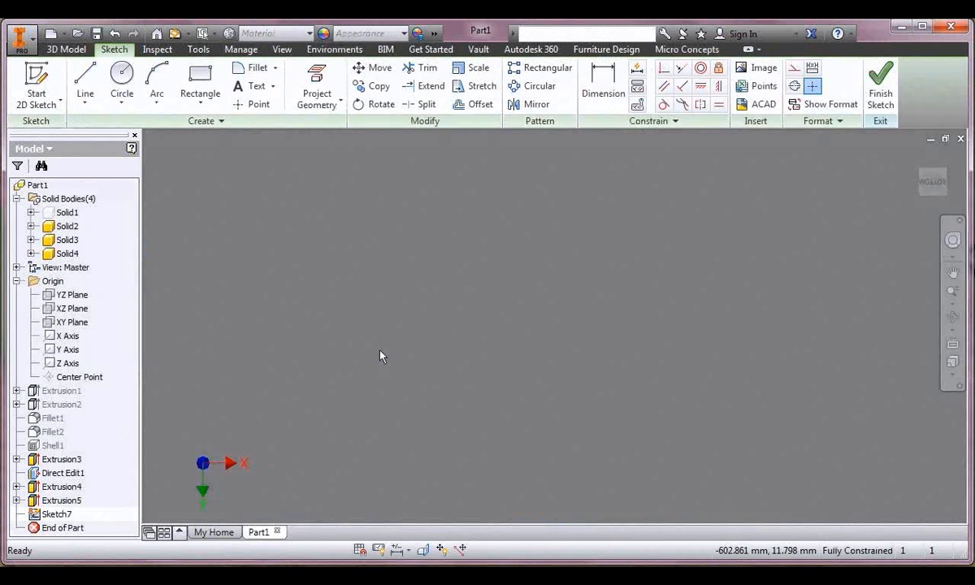
- Draw a 550 by 300 mm rectangle from the left side wall's front outer corner and finish the sketch
click(200, 81)
click(308, 207)
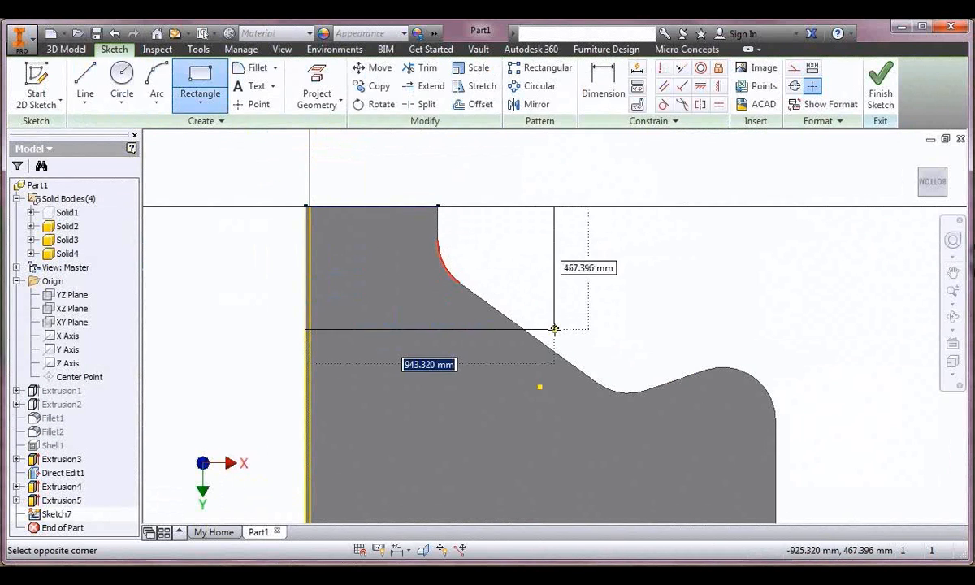
text(550)
key(Tab)
text(300)
key(Return)
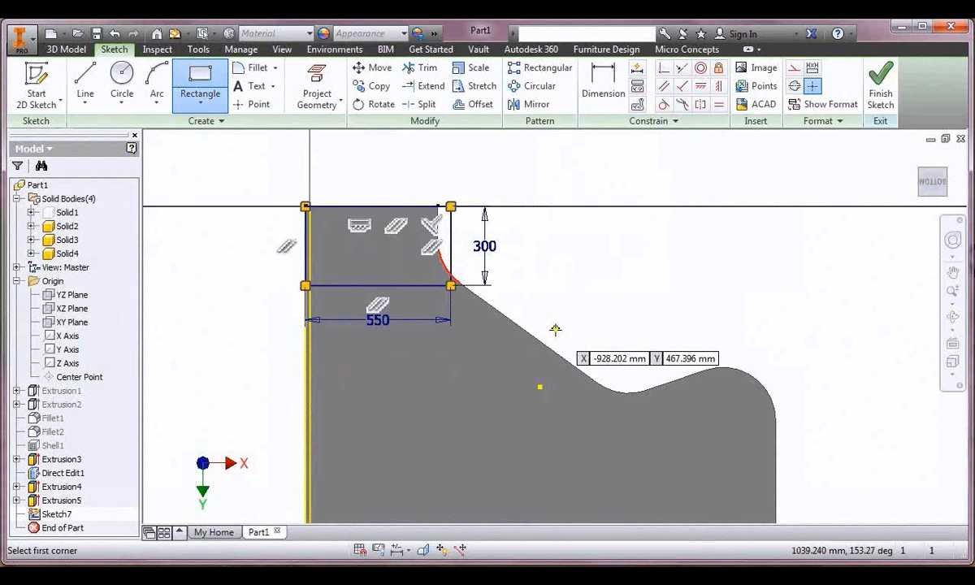
middle_drag(664, 311, 643, 291)
key(Escape)
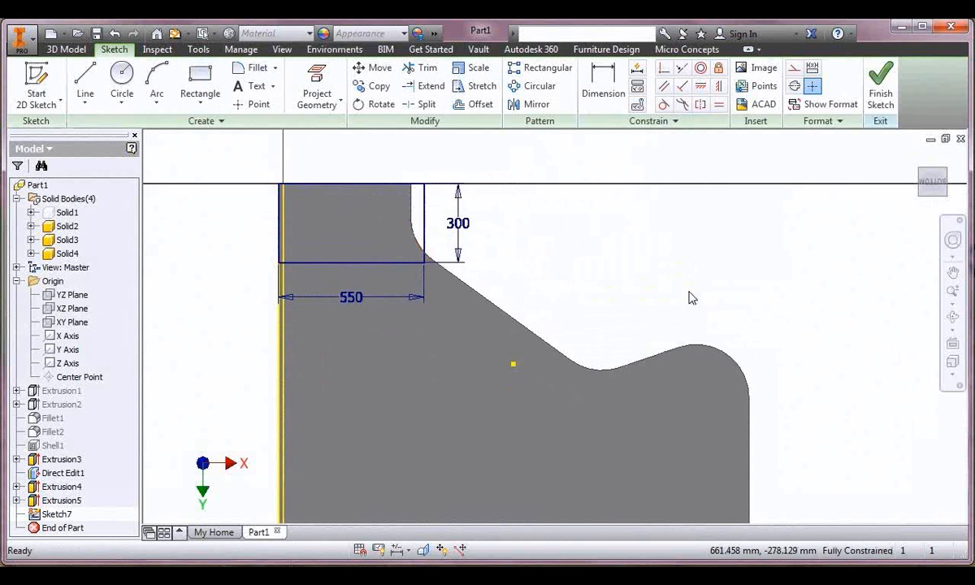
click(915, 155)
click(880, 86)
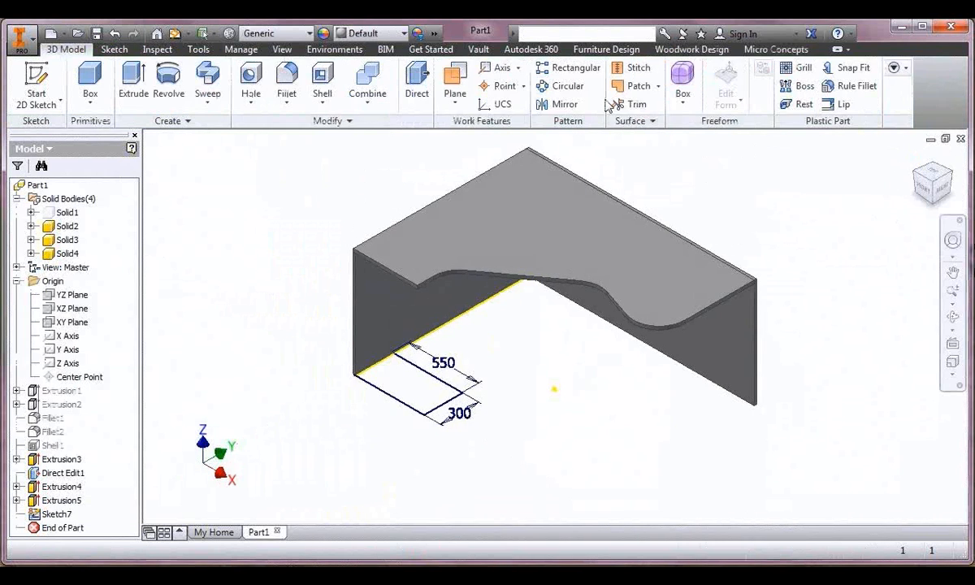
- Create a work plane offset 200 mm downward from the desktop's underside
click(932, 199)
click(455, 77)
drag(607, 335, 607, 356)
text(200)
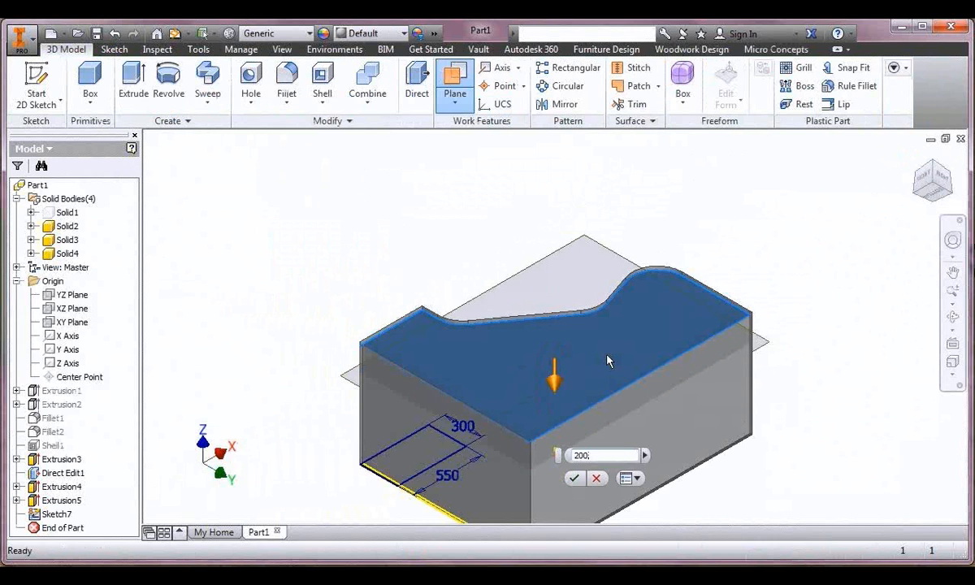
key(Return)
- Edit the pedestal rectangle sketch to add a line along the side wall's inner edge, and finish the sketch
click(915, 156)
scroll(375, 366, down, 5)
middle_drag(538, 412, 471, 386)
double_click(47, 515)
middle_drag(248, 237, 251, 215)
key(F7)
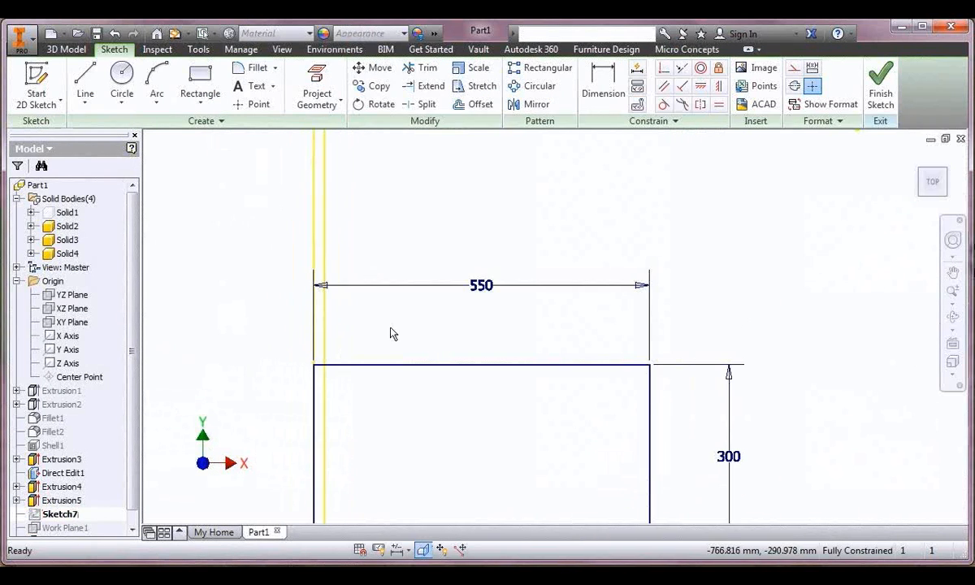
middle_drag(391, 333, 397, 229)
key(l)
click(328, 262)
right_click(374, 381)
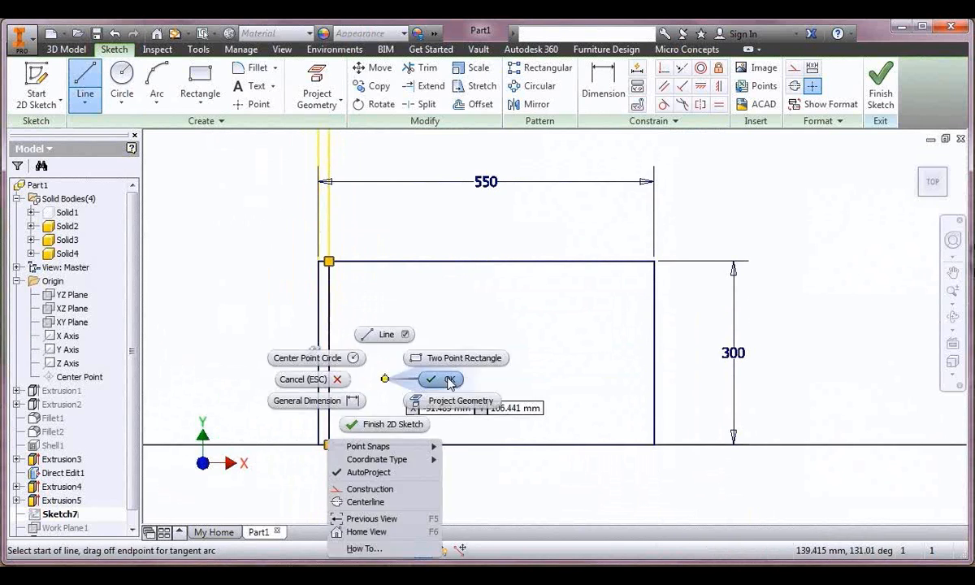
click(395, 424)
- Extrude the rectangle region beside the wall as a new solid up to the offset work plane
click(135, 82)
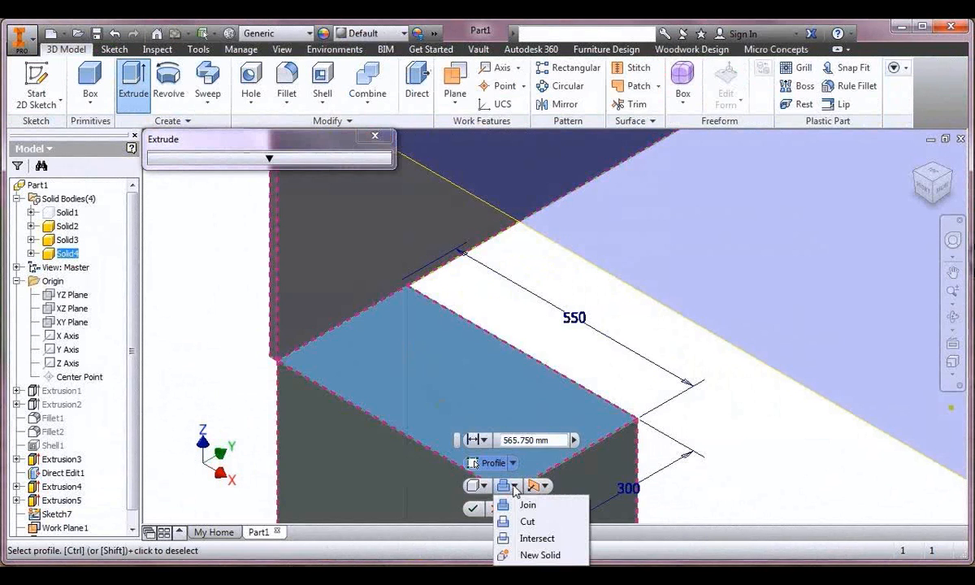
click(484, 440)
click(496, 496)
click(543, 213)
middle_drag(543, 213, 424, 371)
scroll(455, 333, down, 3)
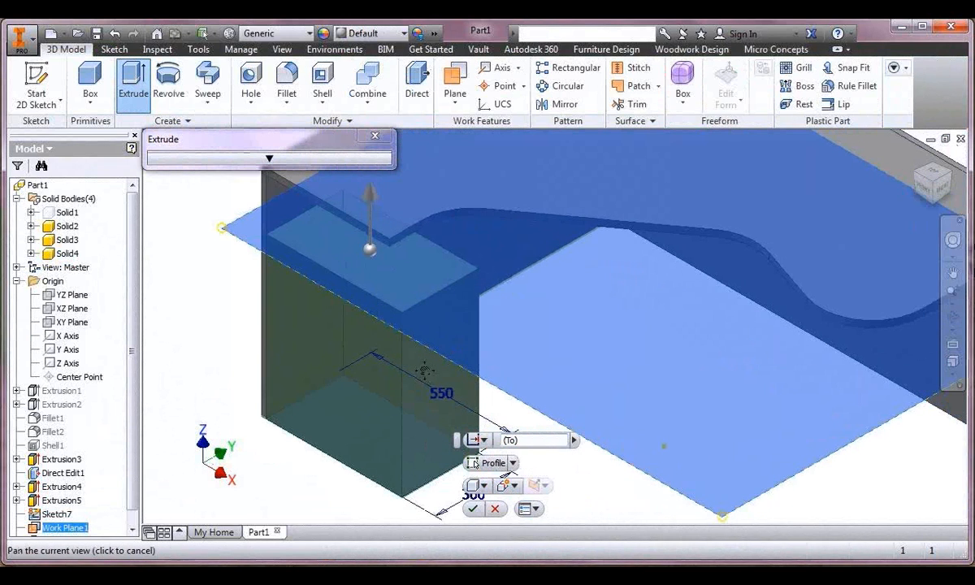
click(474, 510)
- On the back wall's bottom edge face, sketch a rectangle 450 mm along the wall and 500 mm deep from its outer end corner
shift+middle_drag(766, 245, 605, 379)
scroll(545, 329, up, 7)
click(533, 275)
click(582, 269)
middle_drag(586, 190, 489, 265)
key(r)
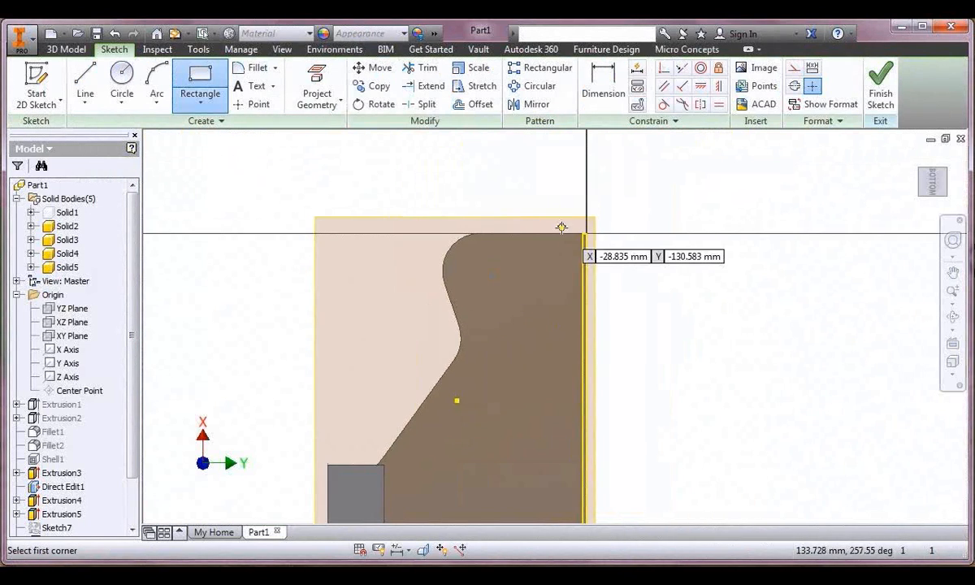
scroll(584, 235, up, 2)
click(605, 235)
scroll(303, 377, up, 2)
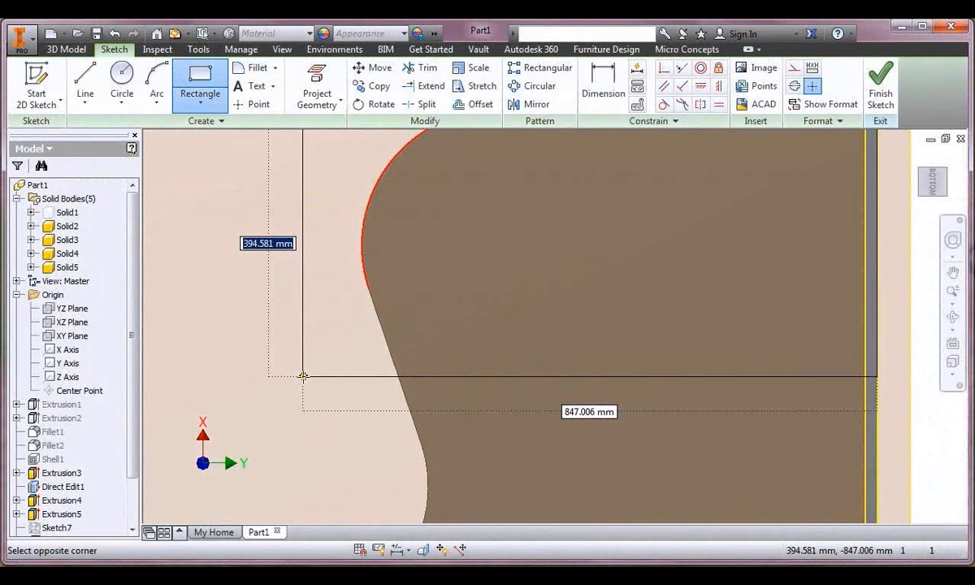
text(450)
key(Tab)
text(500)
key(Return)
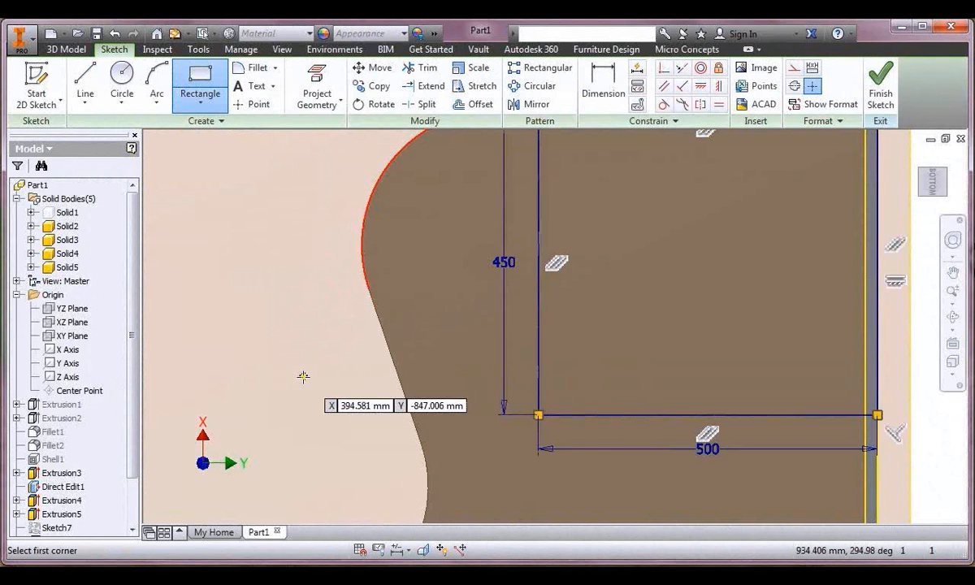
- Draw a line across the 450 by 500 mm rectangle along the back wall's inner edge
middle_drag(302, 274, 216, 344)
key(l)
click(410, 178)
click(778, 178)
click(779, 484)
key(Escape)
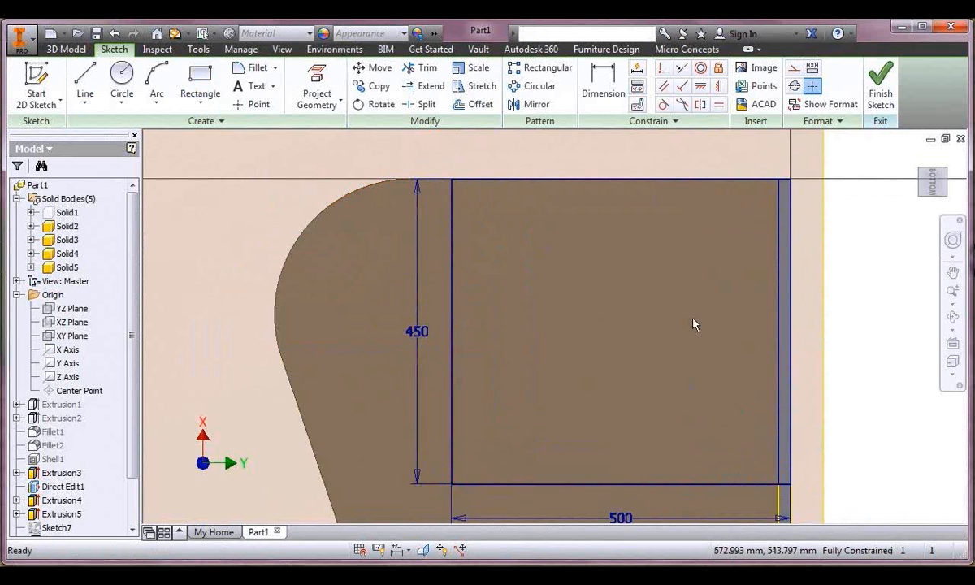
- Finish the sketch and extrude the rectangle region beside the back wall as a new solid up to the offset work plane
click(881, 86)
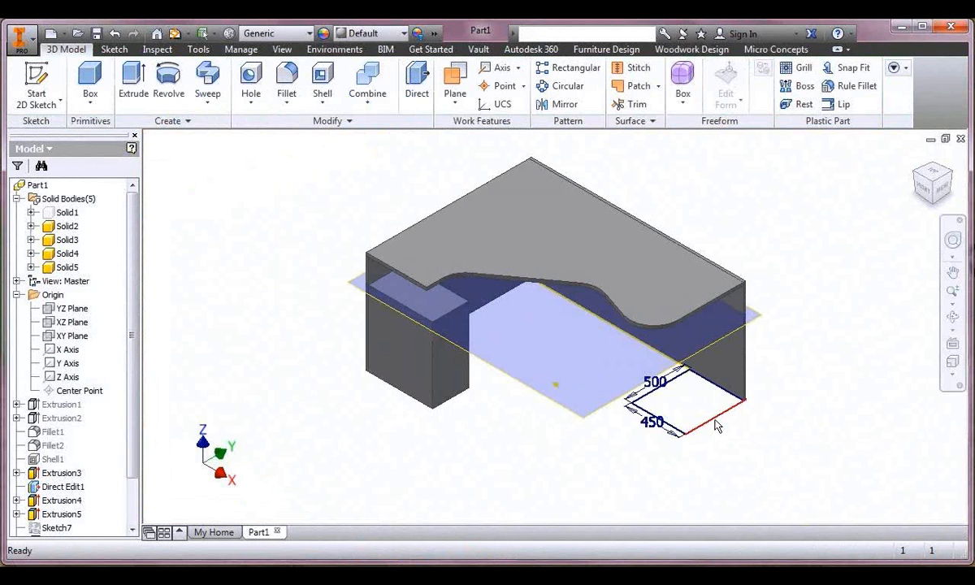
key(e)
click(717, 410)
click(749, 485)
click(770, 556)
click(718, 441)
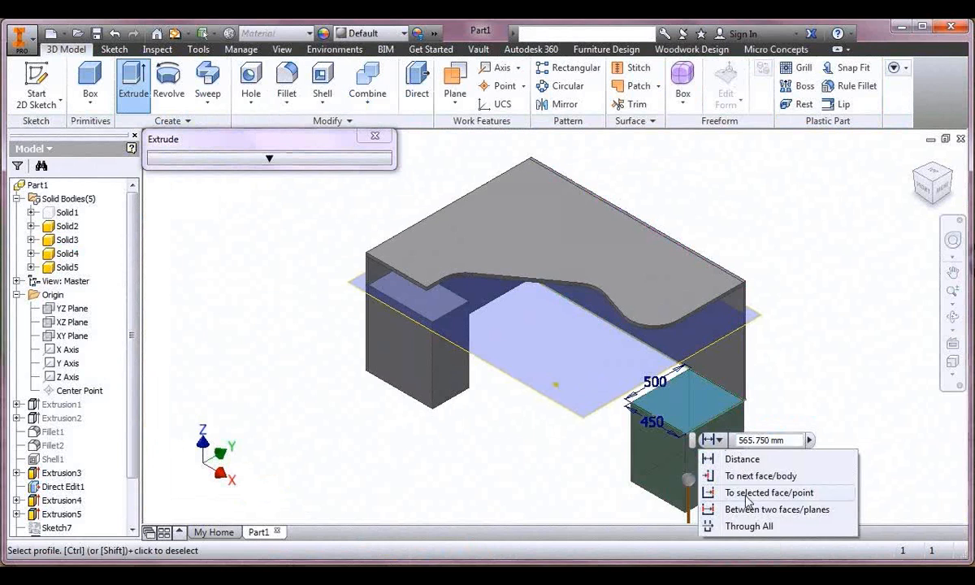
click(746, 497)
click(593, 403)
key(Return)
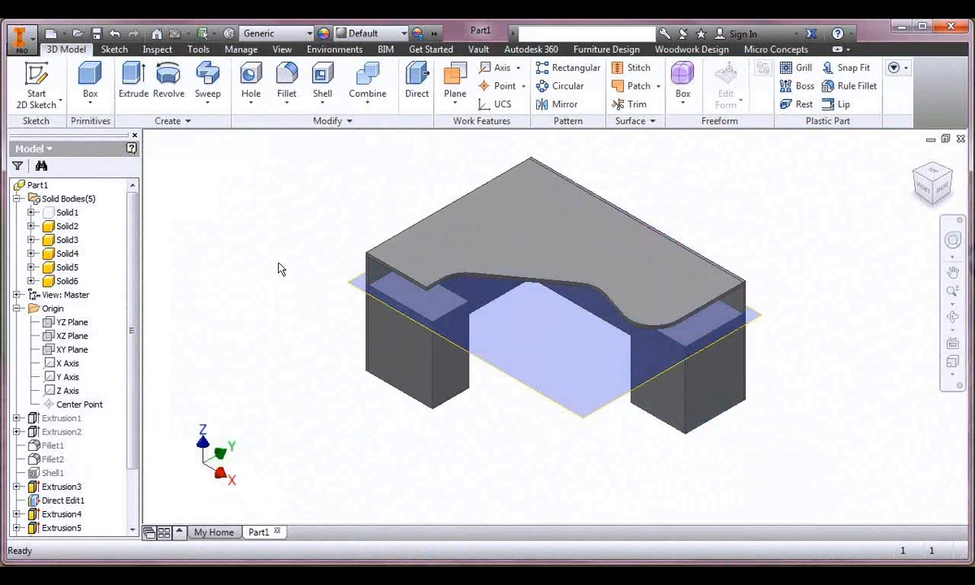
- Give both pedestal solids a transparent polycarbonate appearance and hide the offset work plane
ctrl+click(74, 282)
right_click(74, 282)
click(110, 412)
click(222, 345)
key(p)
scroll(204, 312, down, 3)
click(200, 273)
click(365, 395)
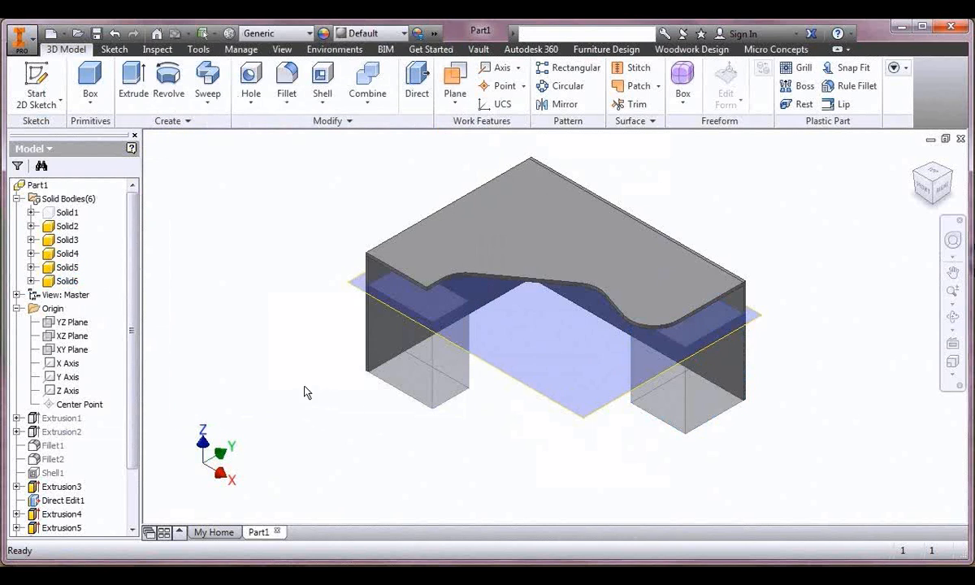
right_click(569, 415)
click(614, 431)
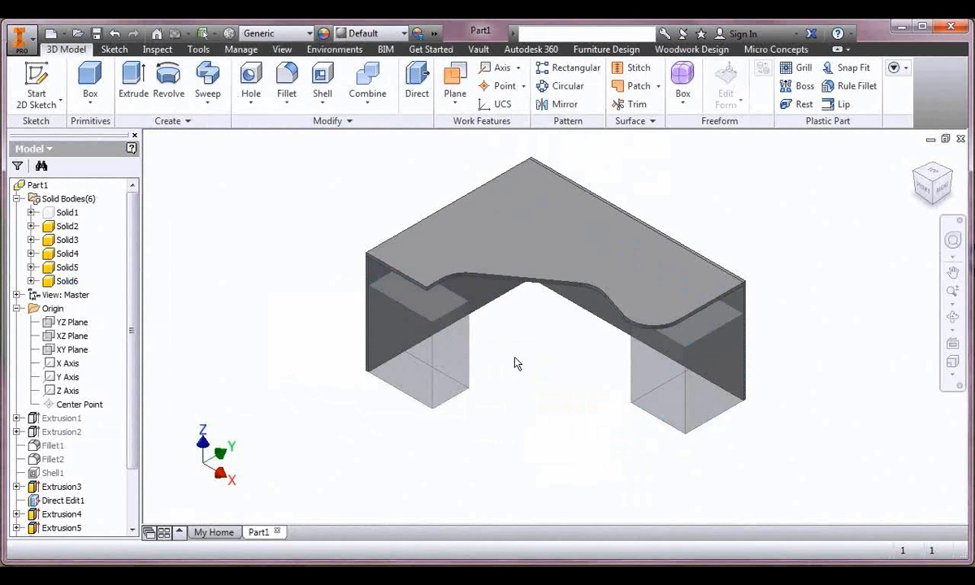
- On the top face of the pedestal beside the side wall, sketch a rectangle 400 mm long and THK wide
click(487, 288)
key(F7)
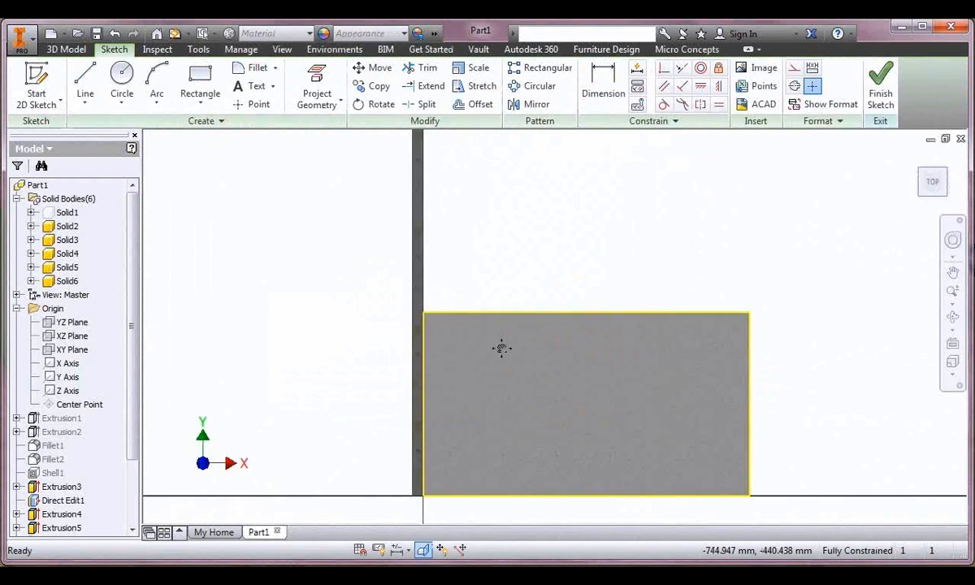
click(200, 81)
click(390, 335)
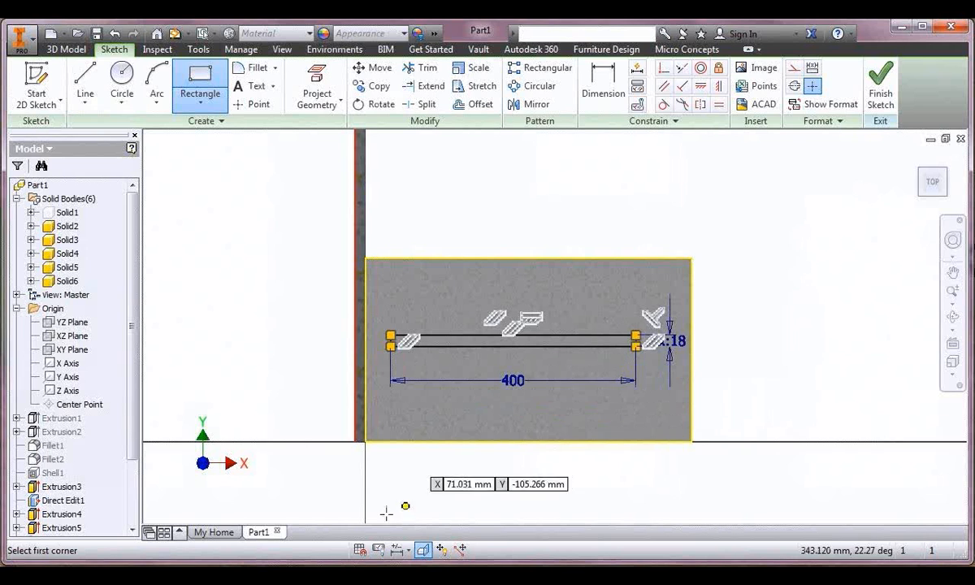
key(Escape)
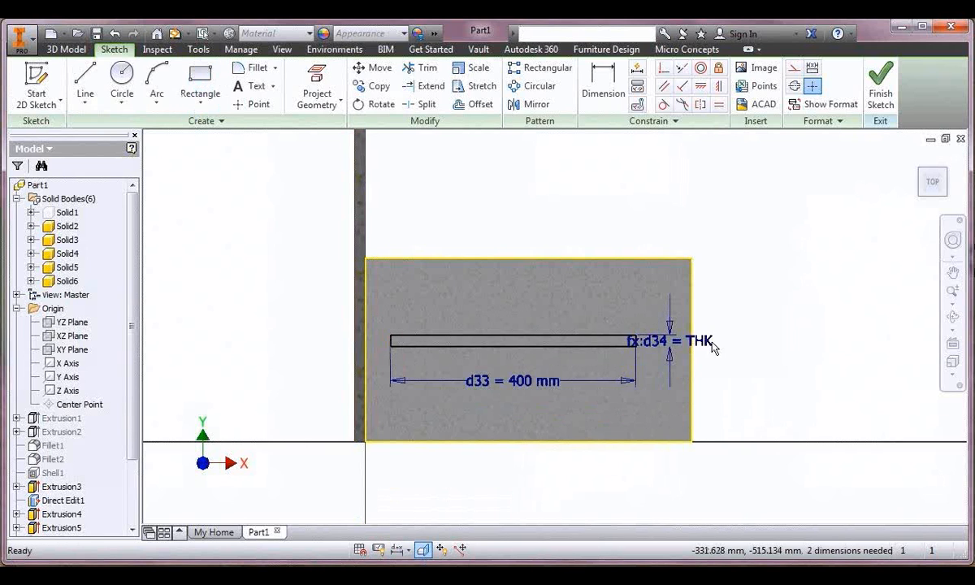
right_click(510, 207)
key(Escape)
- Constrain the rectangle to the midpoint of the pedestal's wall-side edge with its end flush against the side wall, and finish the sketch
click(701, 86)
click(366, 349)
click(391, 342)
click(681, 69)
scroll(391, 350, down, 6)
click(391, 349)
click(305, 339)
scroll(403, 377, up, 5)
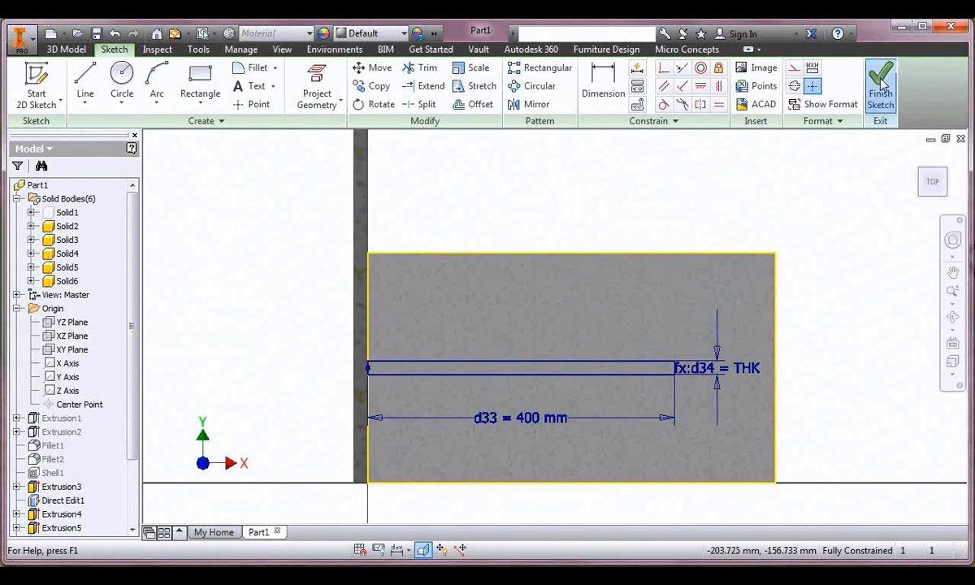
click(881, 87)
- Extrude the 400 mm strip as a new solid up to the underside of the desktop
click(411, 294)
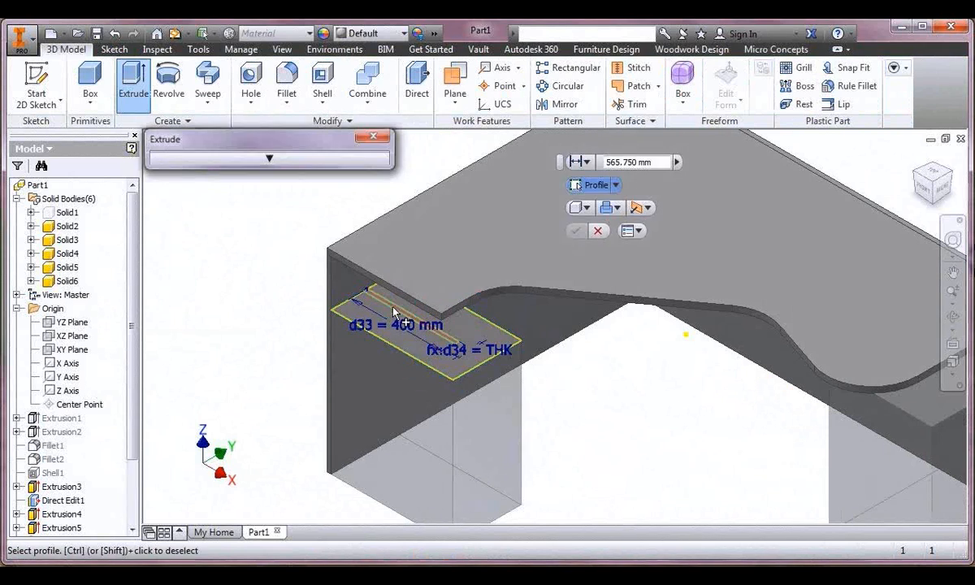
click(439, 162)
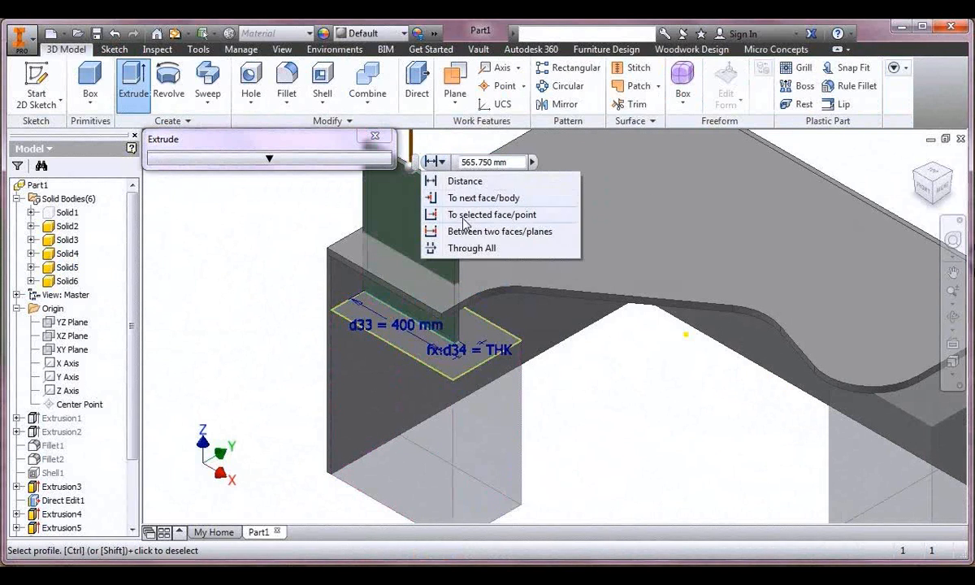
click(484, 197)
click(439, 162)
click(481, 217)
middle_drag(519, 294, 516, 272)
click(488, 275)
click(431, 231)
- On the top face of the back-wall pedestal, sketch a rectangle THK wide and 400 mm long starting at the back wall
mouse_move(476, 239)
shift+middle_down()
mouse_move(571, 391)
mouse_move(486, 363)
shift+middle_up()
click(813, 311)
click(781, 299)
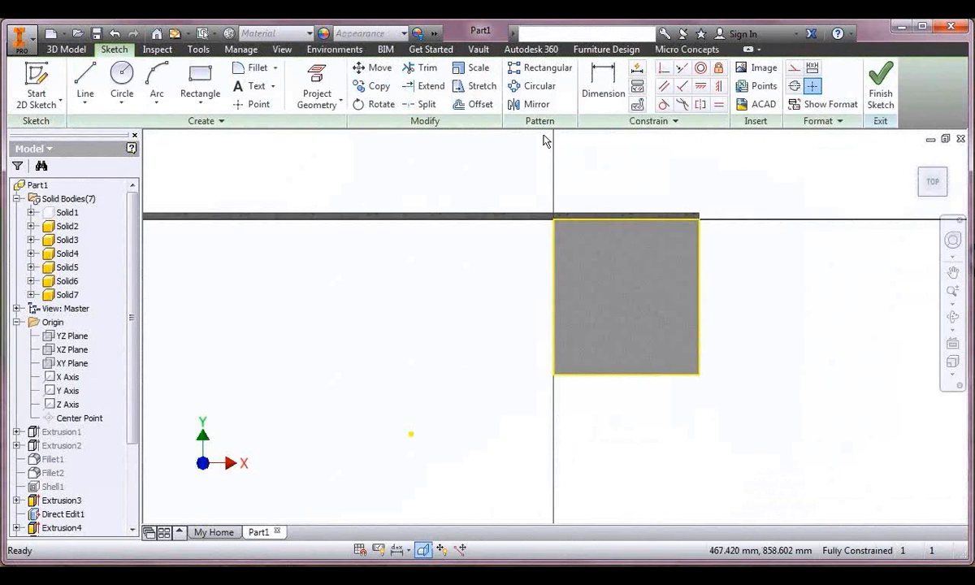
click(200, 81)
click(601, 220)
text(400)
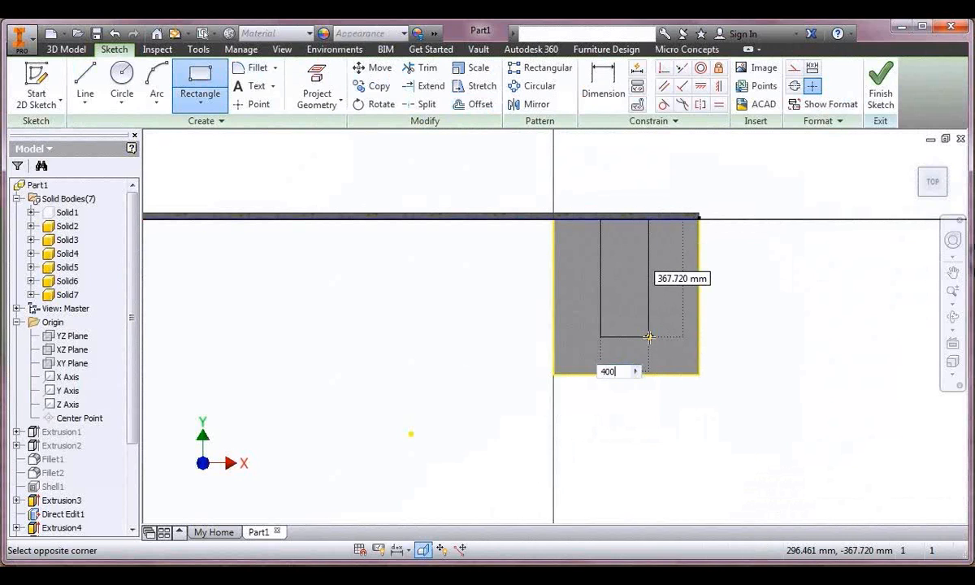
key(Tab)
text(4)
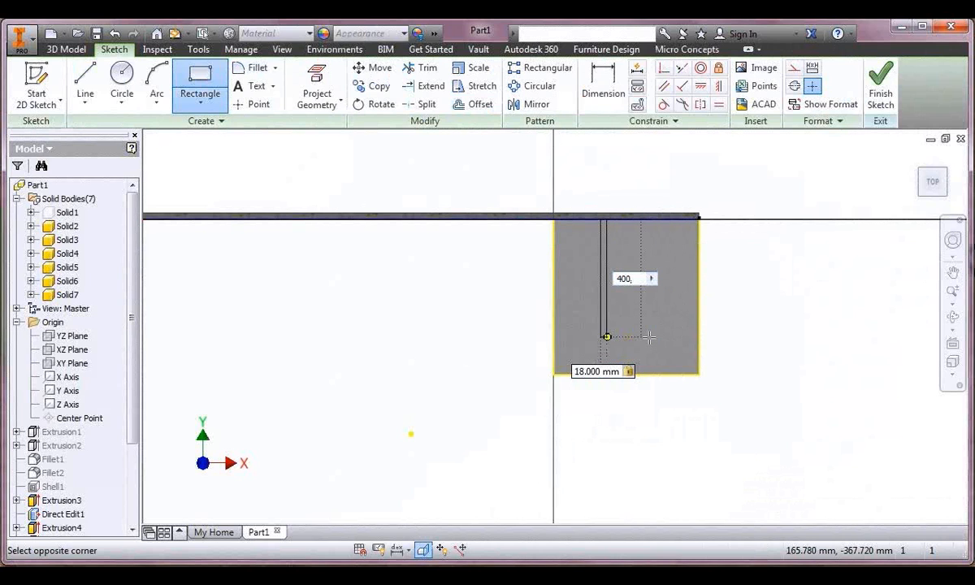
key(Return)
key(Escape)
- Align the rectangle vertically with the midpoint of the pedestal's front edge and finish the sketch
click(718, 86)
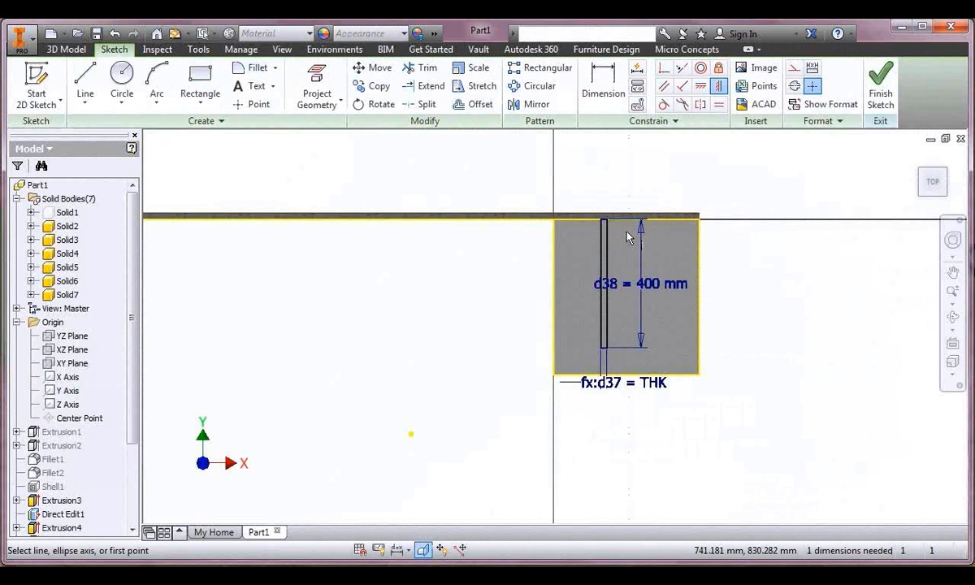
click(604, 348)
click(628, 375)
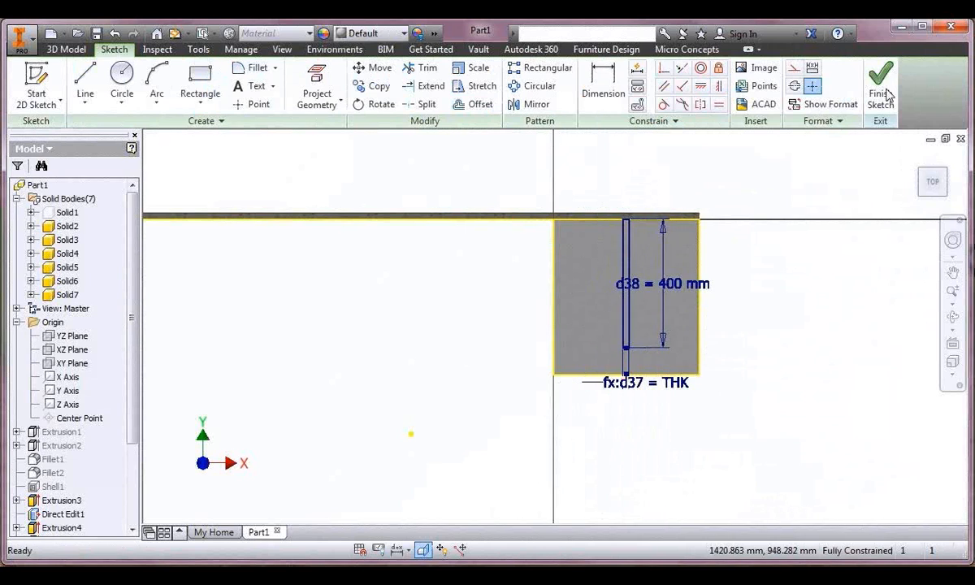
click(885, 91)
- Extrude the 400 mm strip on the back-wall pedestal as a new solid up to the underside of the desktop
scroll(855, 327, down, 3)
key(e)
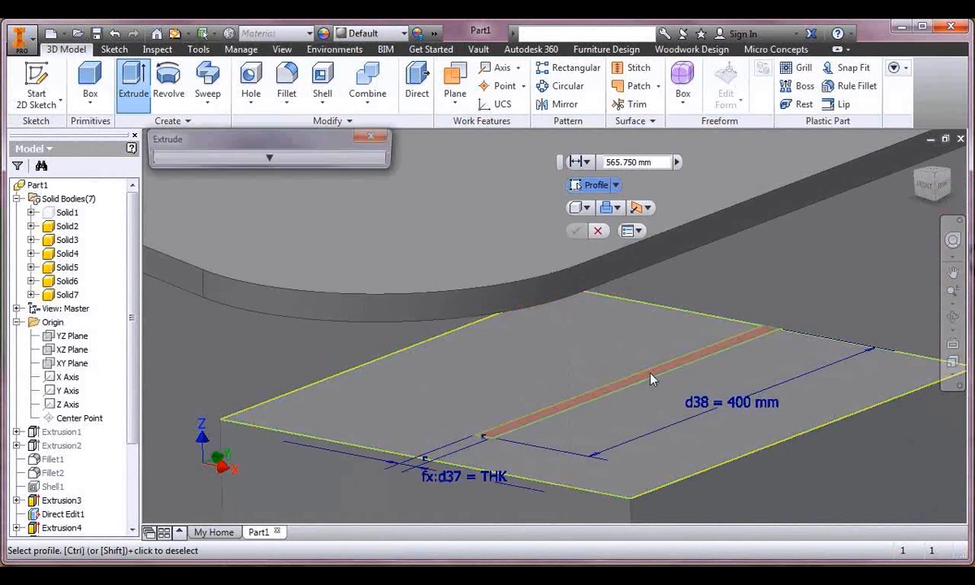
click(635, 163)
click(632, 213)
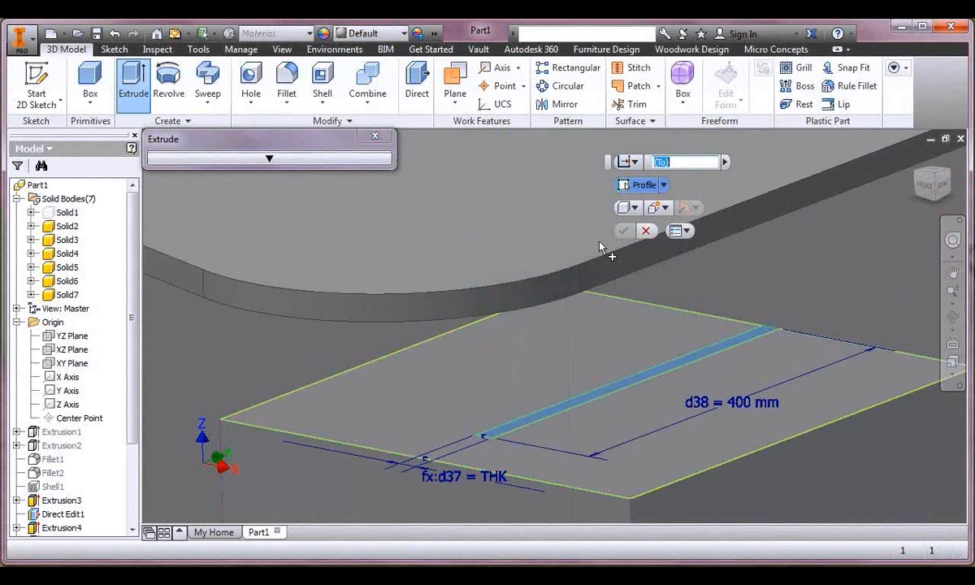
scroll(490, 327, up, 3)
key(F4)
shift+middle_drag(469, 365, 492, 268)
click(512, 165)
click(624, 231)
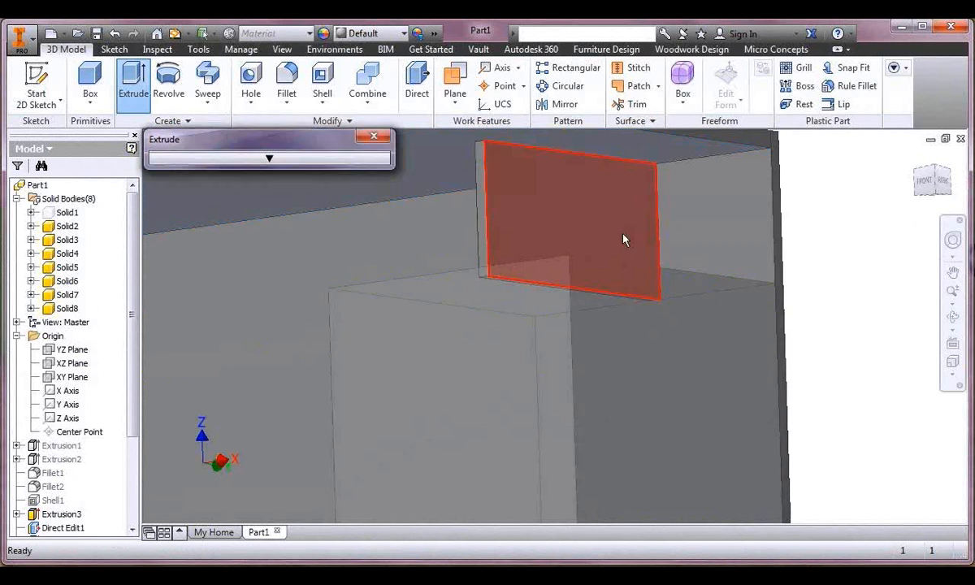
- Move the back wall's top face up 450 mm with a direct edit
click(915, 156)
click(417, 84)
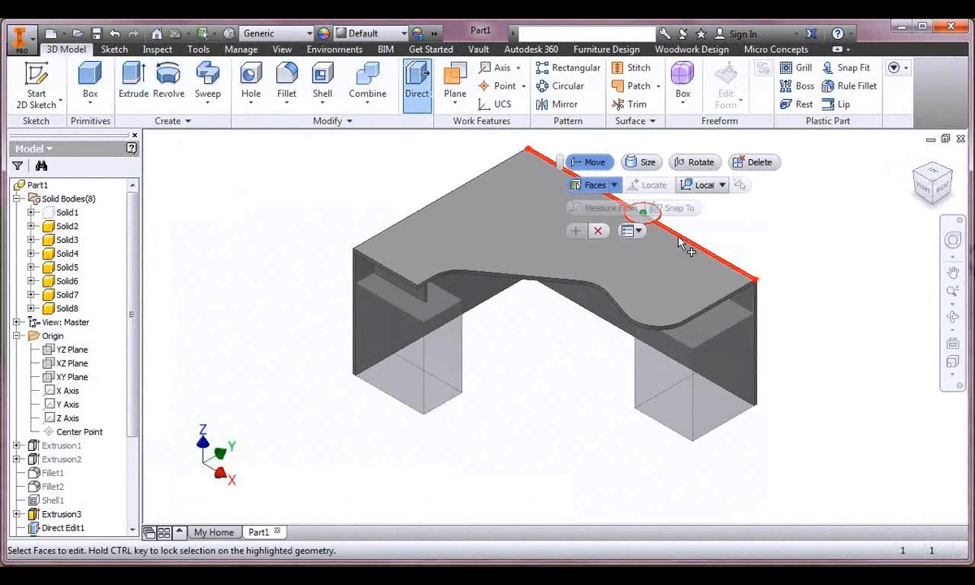
click(678, 236)
drag(645, 163, 645, 86)
middle_drag(628, 221, 580, 328)
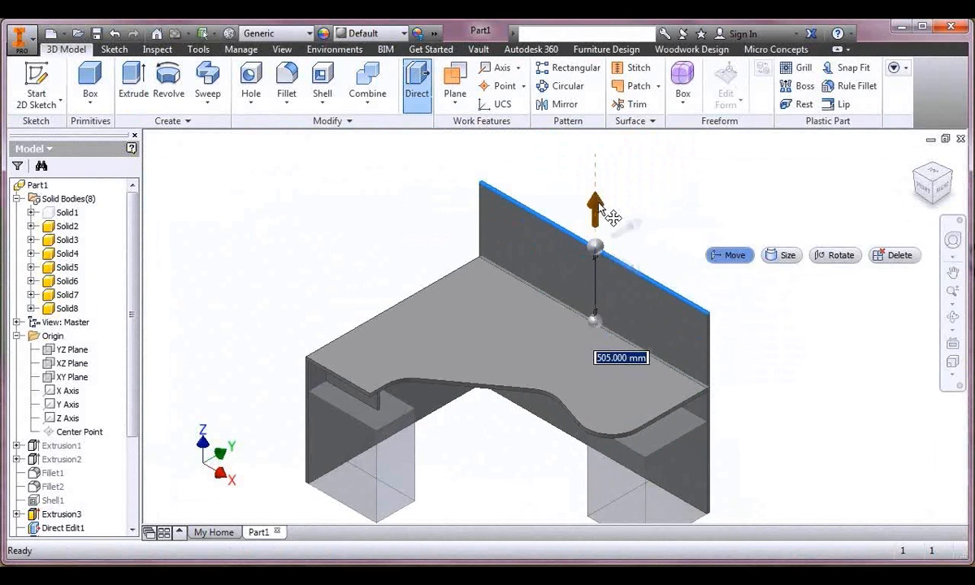
text(450;)
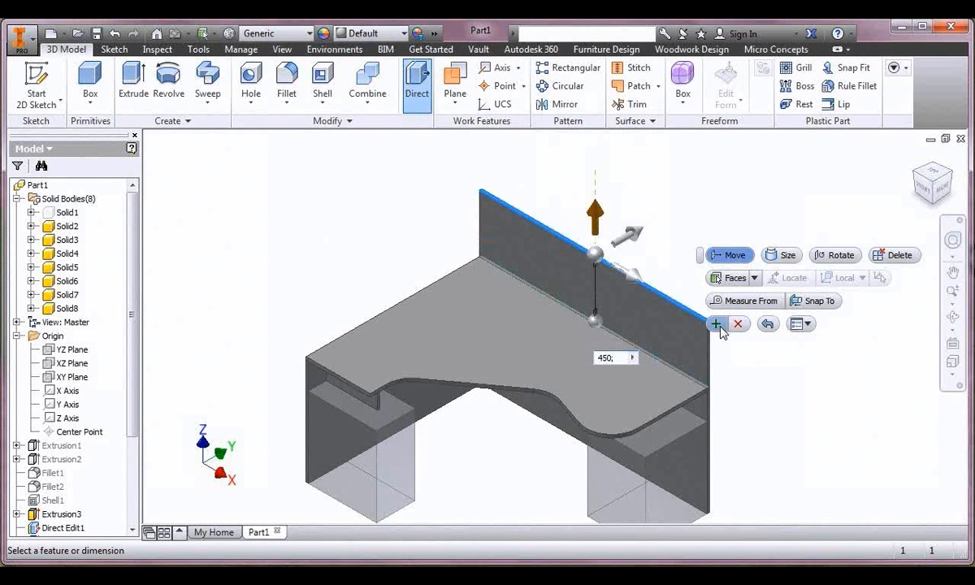
click(717, 325)
click(599, 231)
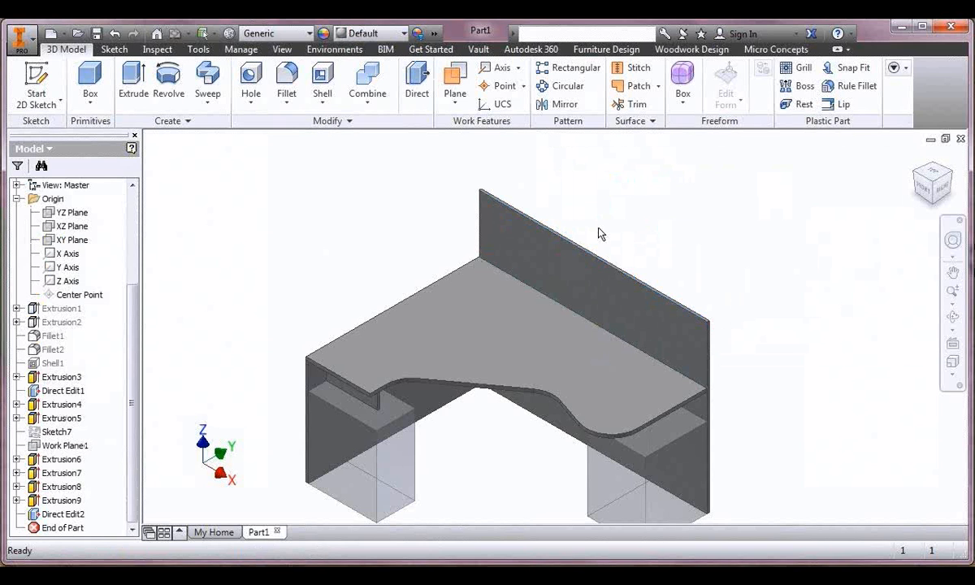
- On the back wall's inner face, sketch a slanted line down from the top edge, continued by a horizontal line to the outer edge
click(611, 275)
click(649, 256)
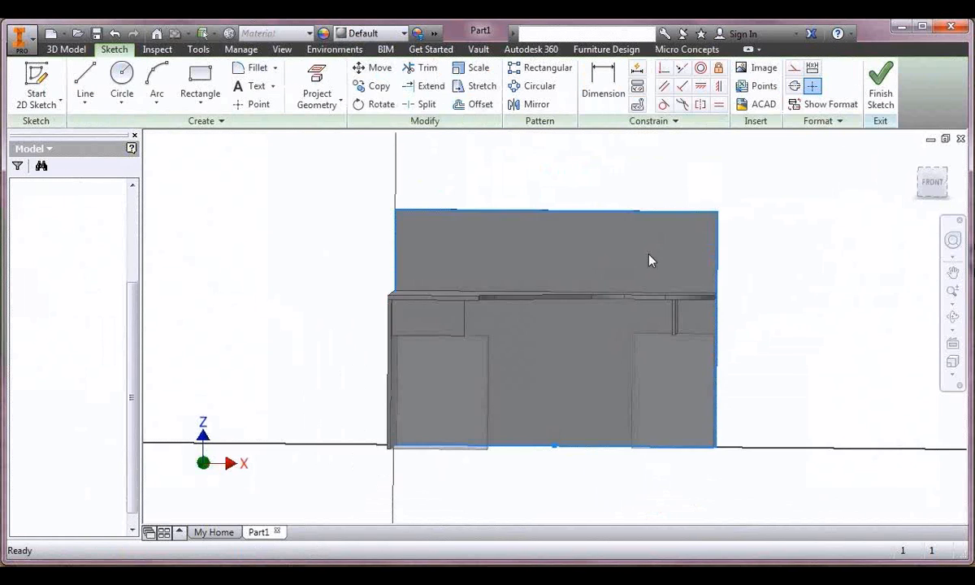
right_click(478, 146)
click(485, 101)
click(545, 210)
click(583, 249)
- Dimension the angle between the slanted and horizontal lines at 143 degrees
right_click(698, 260)
click(619, 281)
click(568, 227)
click(618, 249)
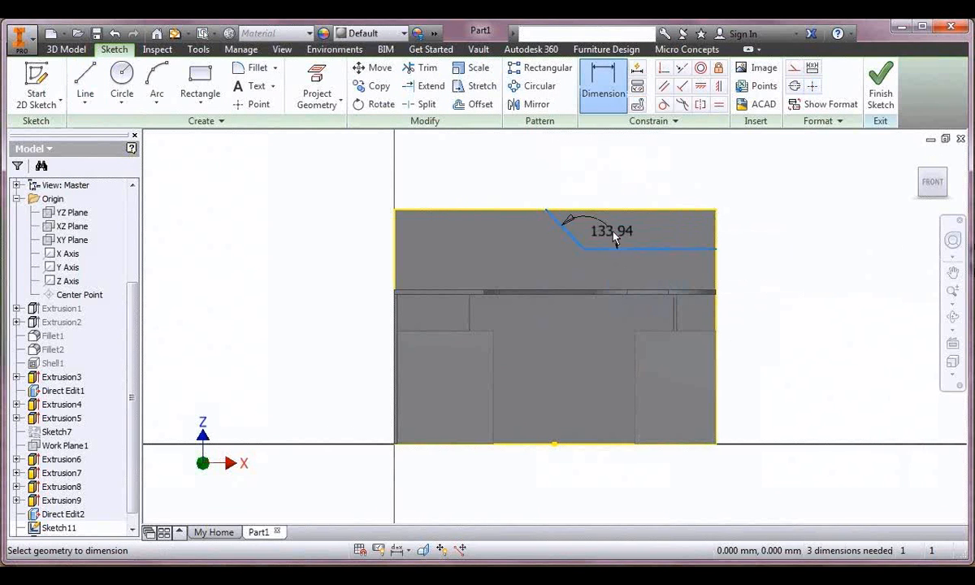
click(612, 234)
text(145)
key(Return)
click(623, 243)
text(143)
key(Return)
- Dimension the horizontal line 220 mm below the wall's top edge and 890 mm long, and finish the sketch
click(700, 248)
click(764, 230)
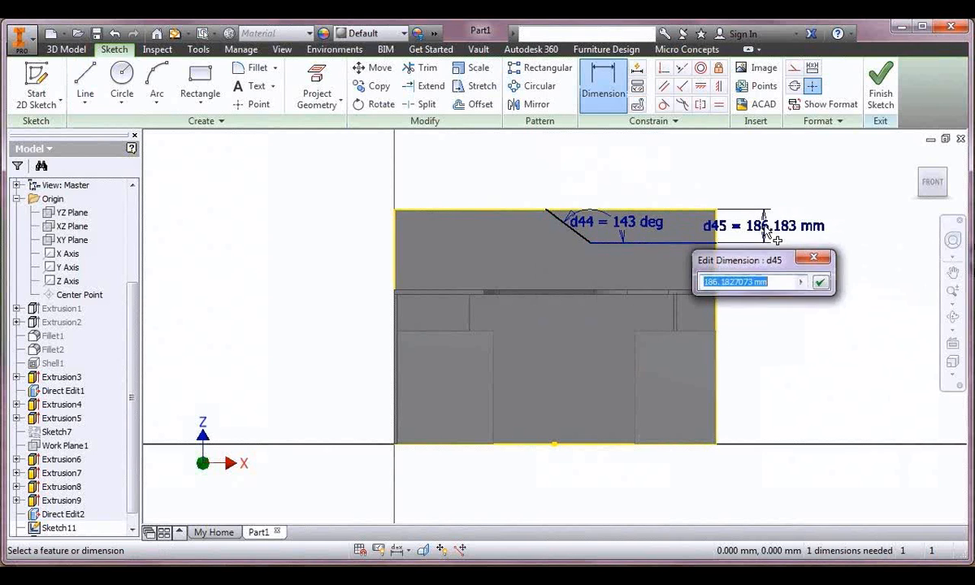
text(120)
key(Return)
click(642, 249)
click(678, 191)
text(890)
key(Return)
click(880, 90)
- Cut away the back wall's upper outer region above the sketched lines with a Through All extrusion
key(e)
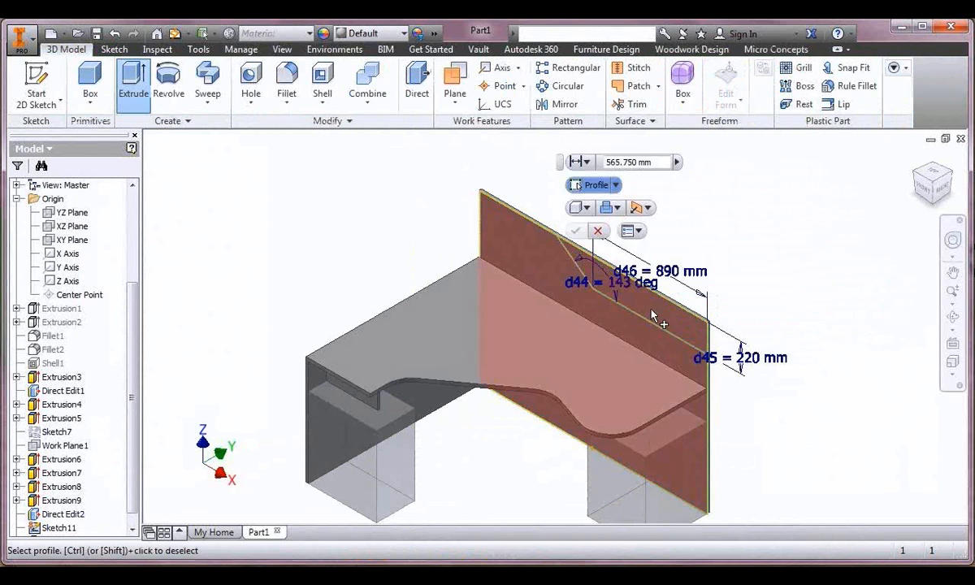
click(664, 321)
click(418, 439)
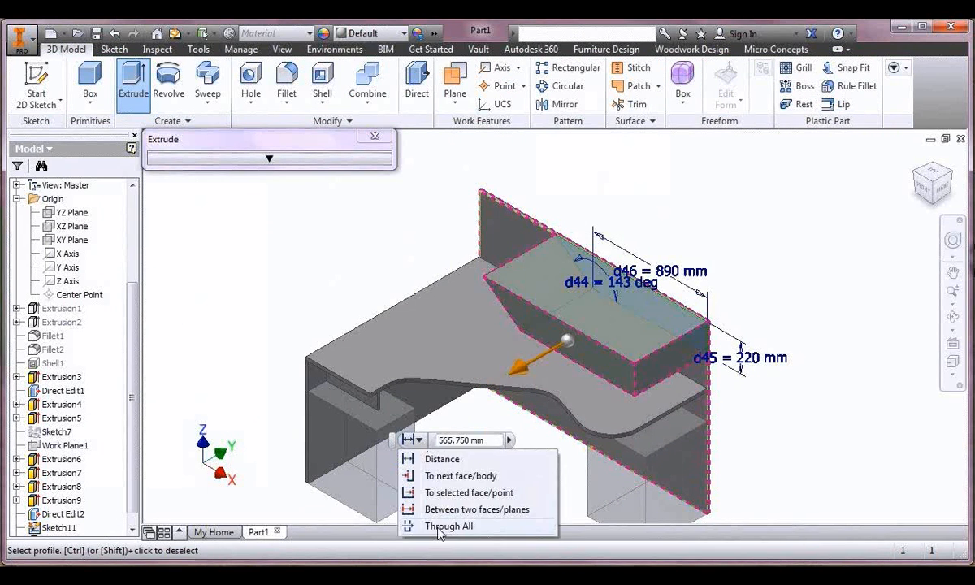
click(443, 506)
click(470, 485)
click(408, 510)
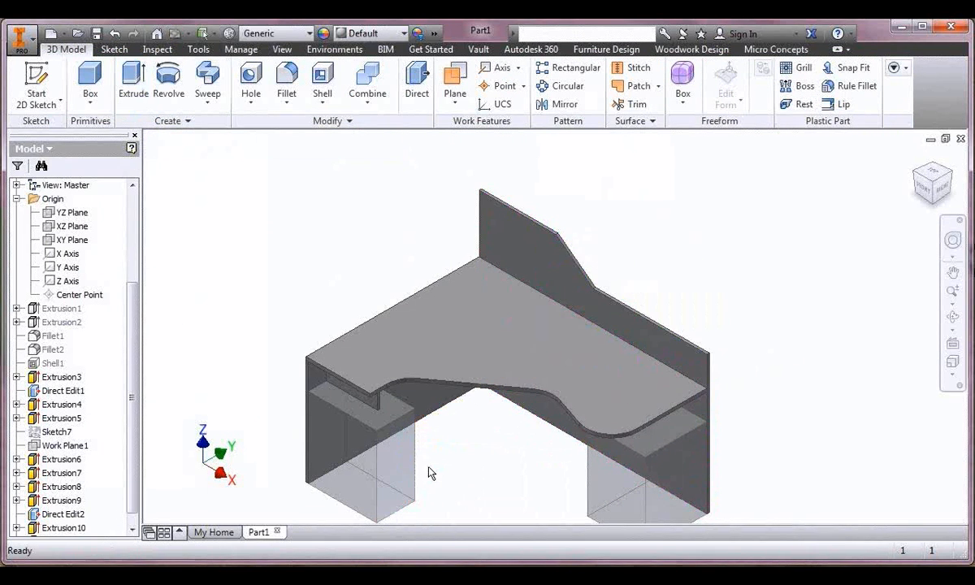
- Fillet both corners of the sloped cut and the back wall's outer top corner with a 200 mm radius
scroll(520, 320, up, 5)
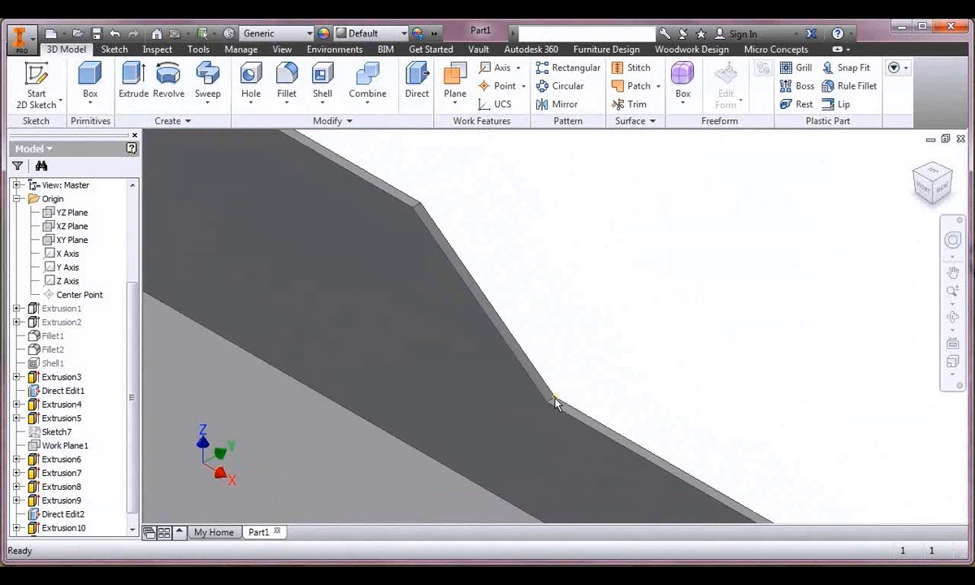
key(f)
click(553, 400)
click(425, 194)
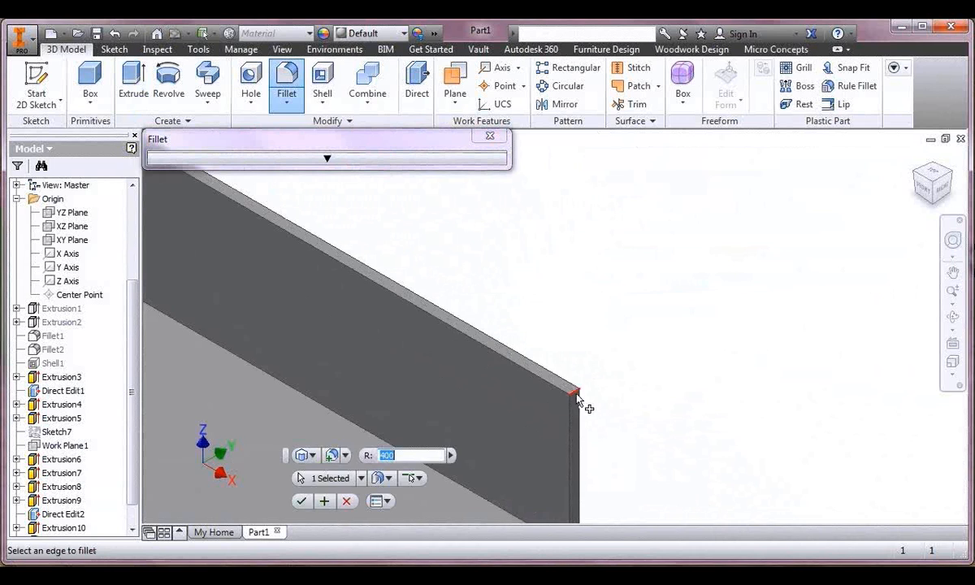
text(200)
click(301, 501)
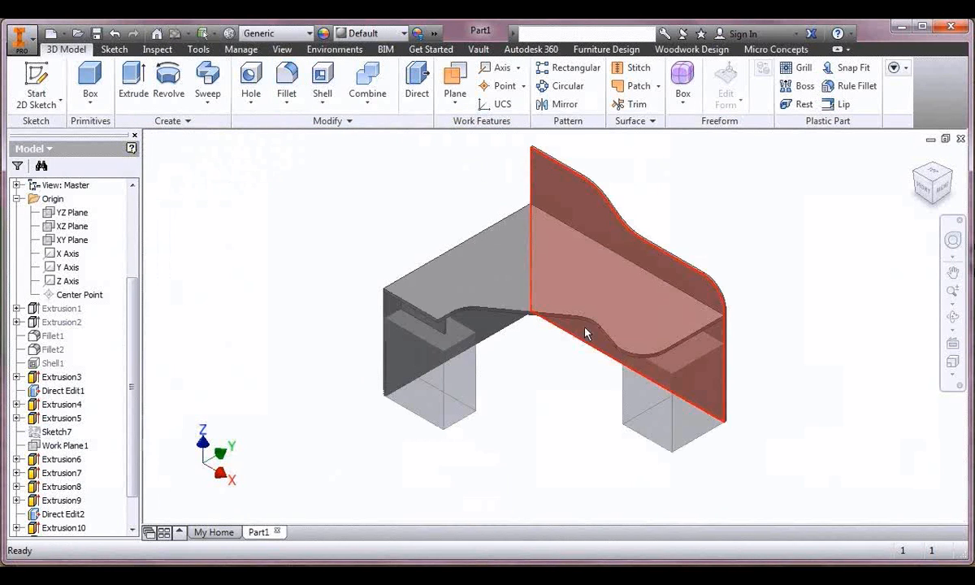
- Rename the desktop body Solid2 as Top and the back wall body Solid3 as Back Panel
scroll(65, 244, up, 3)
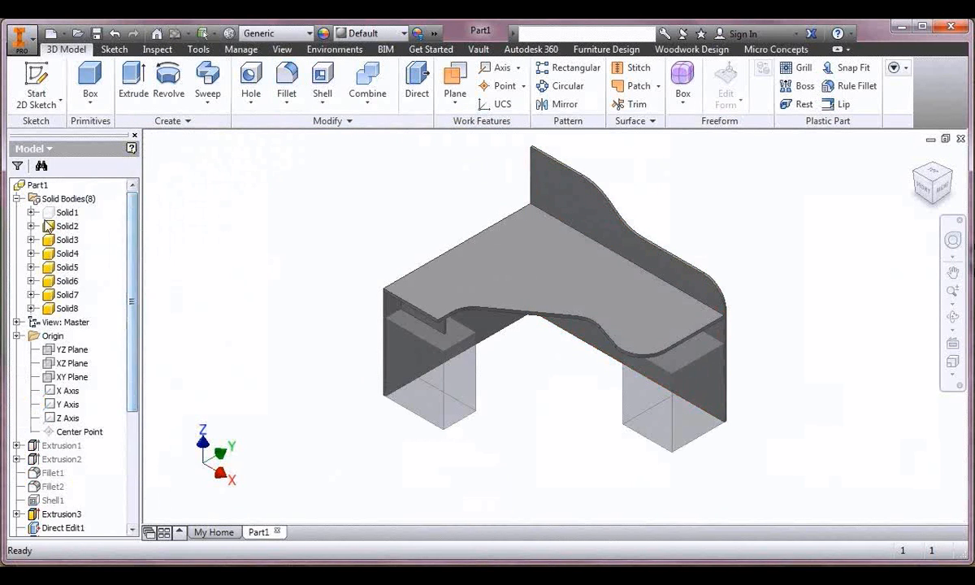
click(63, 228)
key(Return)
click(69, 242)
text(Back Panel)
key(Return)
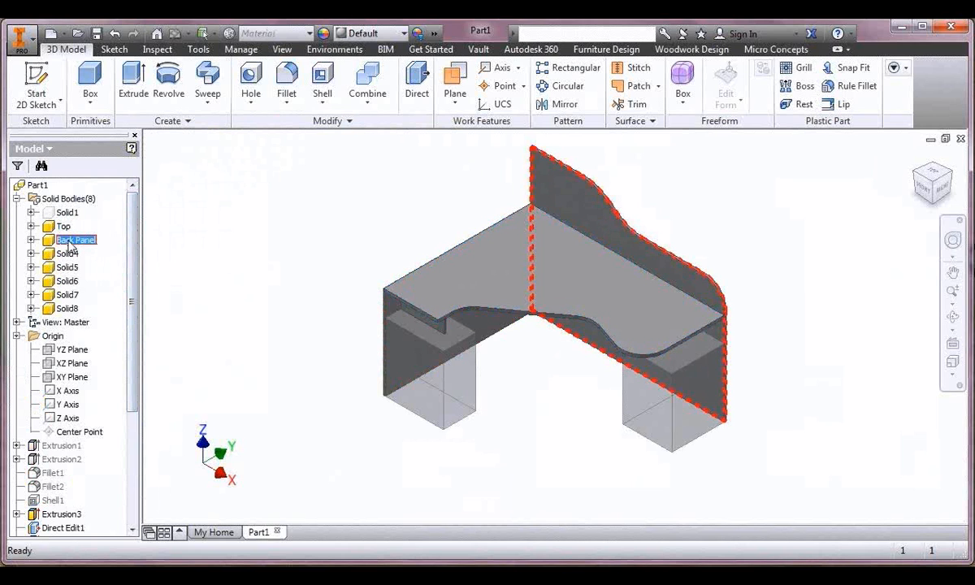
- Rename the solid body Solid4 as LH Panel and Solid5 as Computer Container
double_click(70, 255)
text(LH Panel)
key(Return)
click(69, 268)
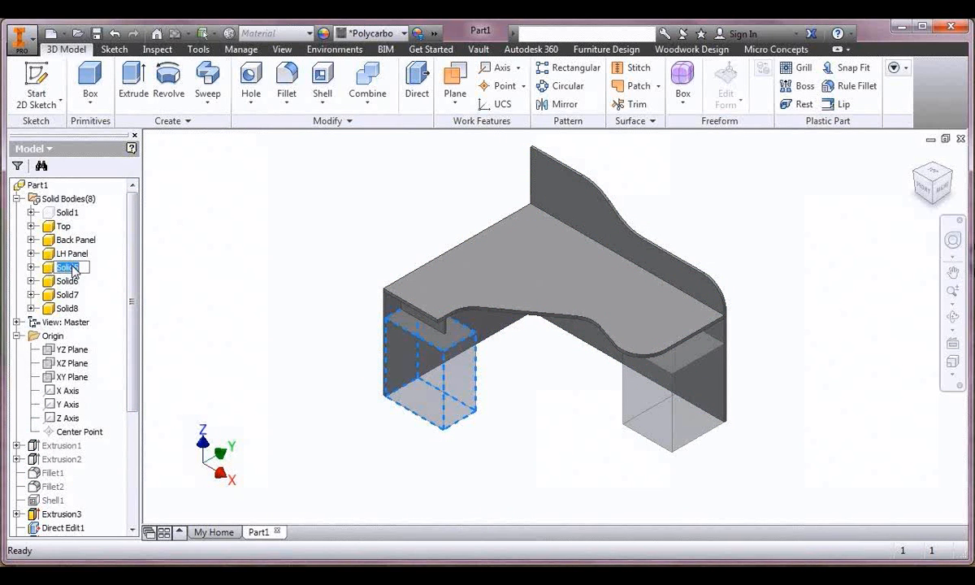
text(Computer Contain)
key(Return)
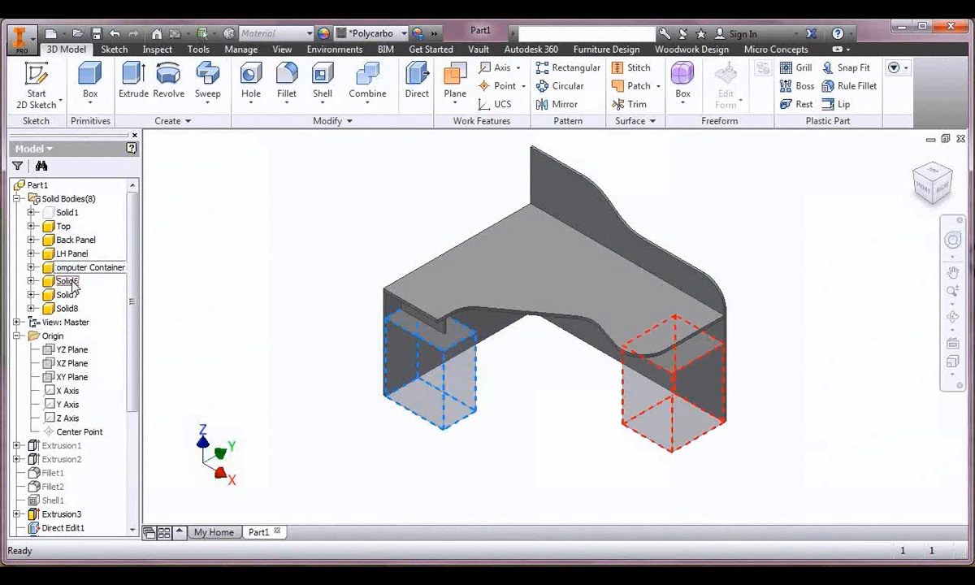
- Rename Solid6 as Drawer, Solid7 as Vertical Strut1 and Solid8 as Vertical Strut2
double_click(69, 281)
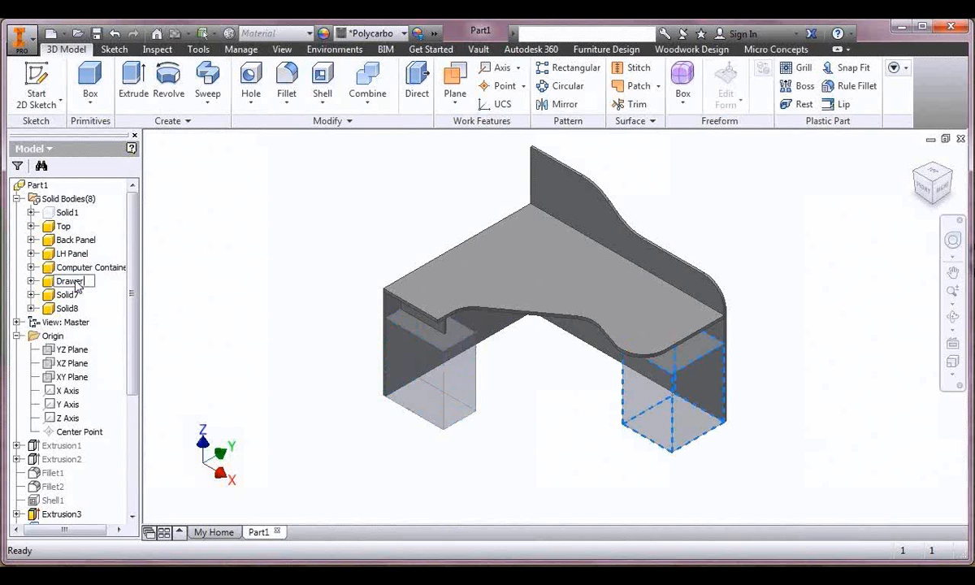
text(Drawer)
key(Return)
double_click(68, 295)
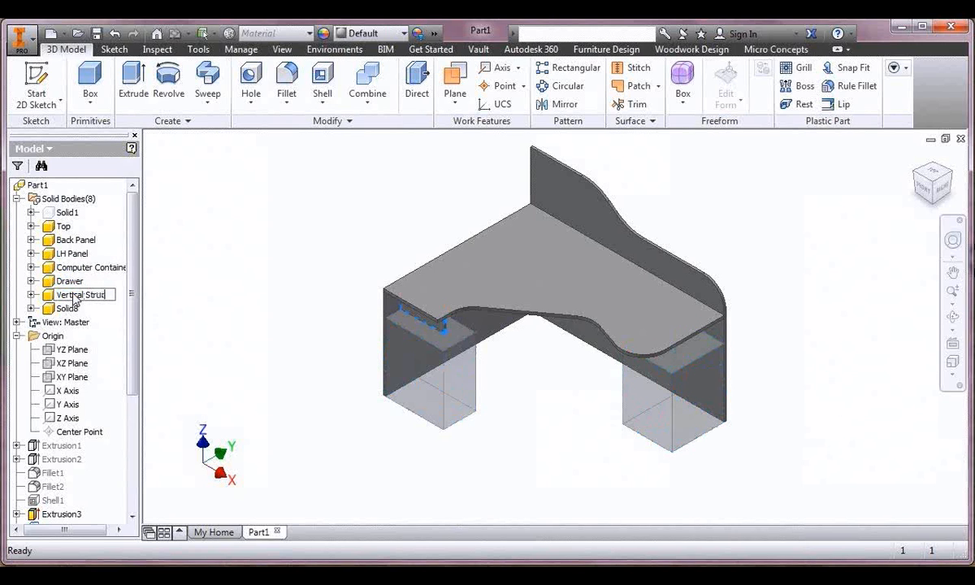
key(Return)
double_click(68, 309)
text(Vertical Strut2)
key(Return)
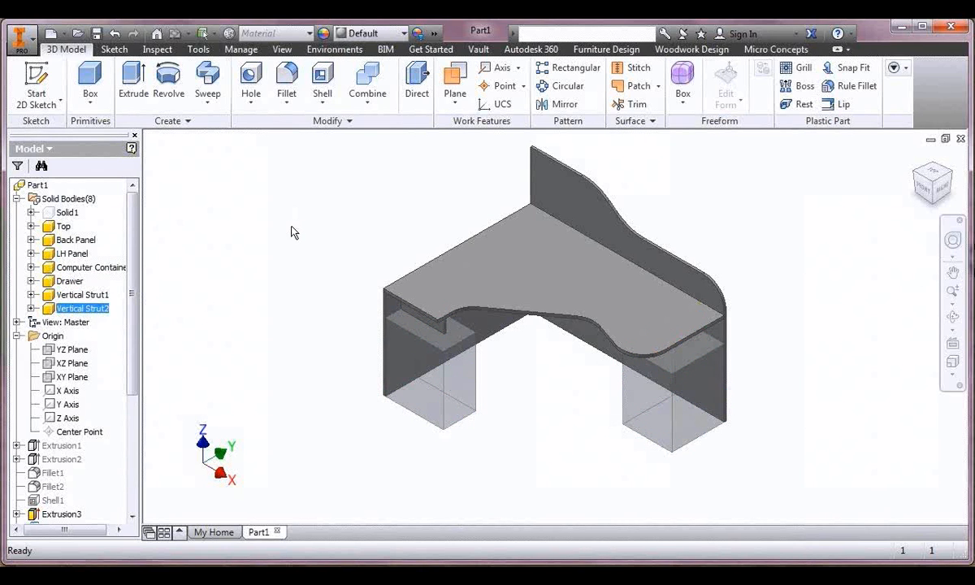
- Save the part as Desk Master Demo1.ipt in the Demo folder of the workspace
click(96, 34)
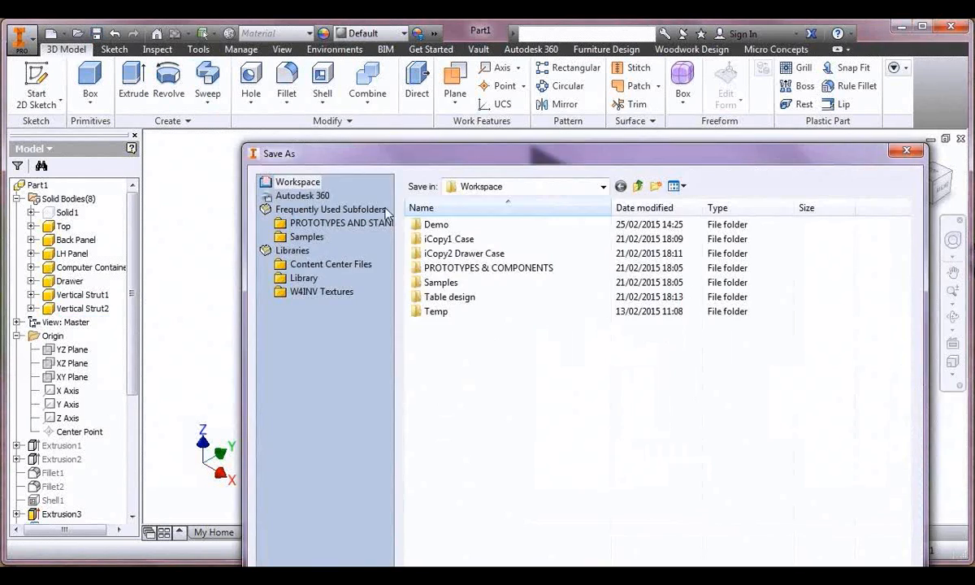
double_click(365, 152)
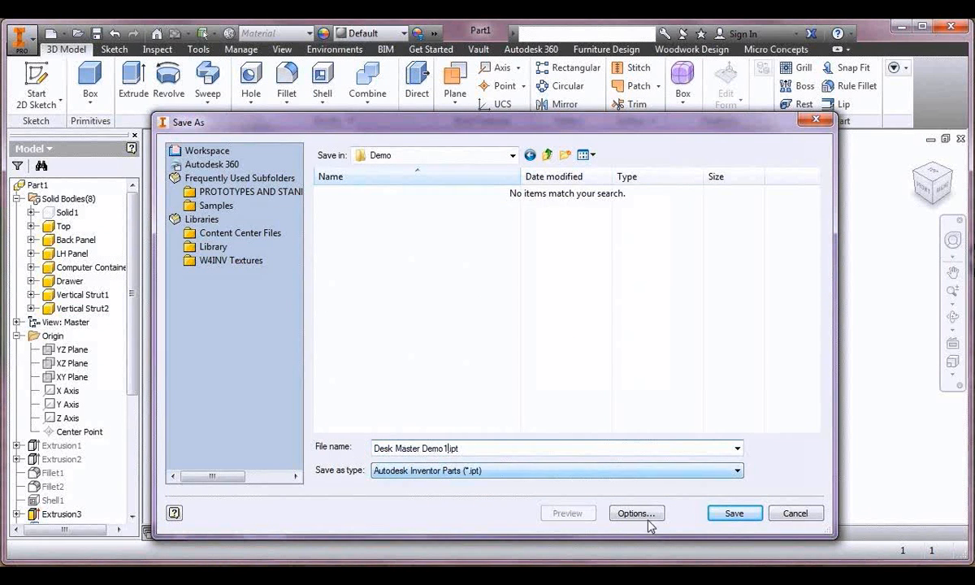
click(752, 515)
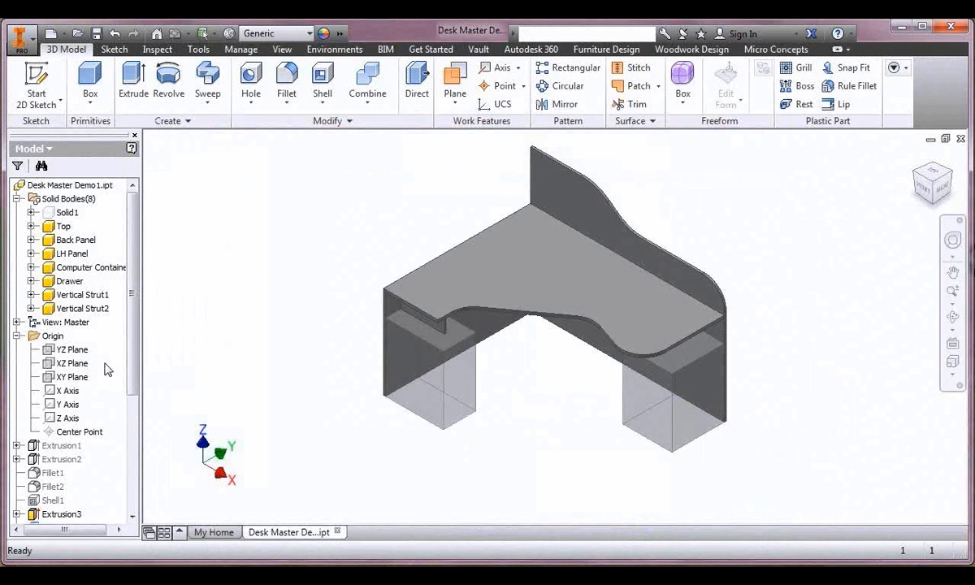
- Set the rectangle's horizontal dimension d0 in Extrusion1's Sketch2 to 1580 mm and finish the sketch
drag(132, 368, 132, 396)
click(16, 391)
double_click(69, 404)
double_click(559, 223)
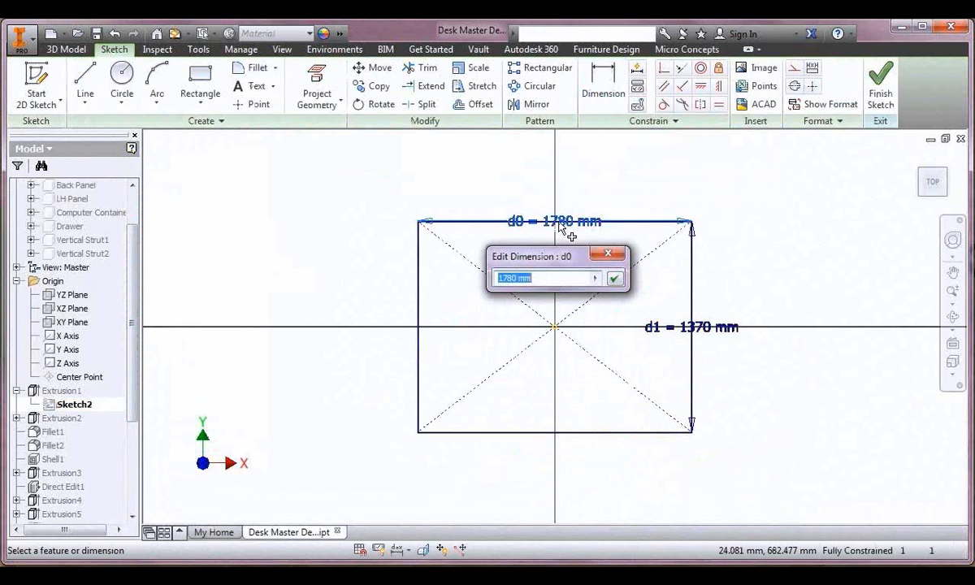
key(Return)
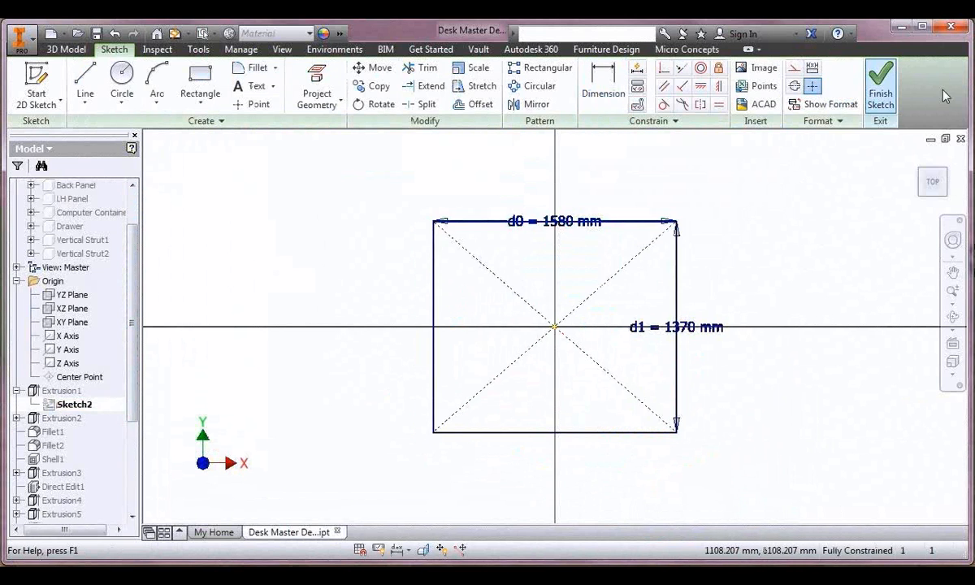
click(880, 86)
- Set the horizontal dimension d0 in Extrusion1's Sketch2 back to 1780 mm and finish the sketch
double_click(69, 404)
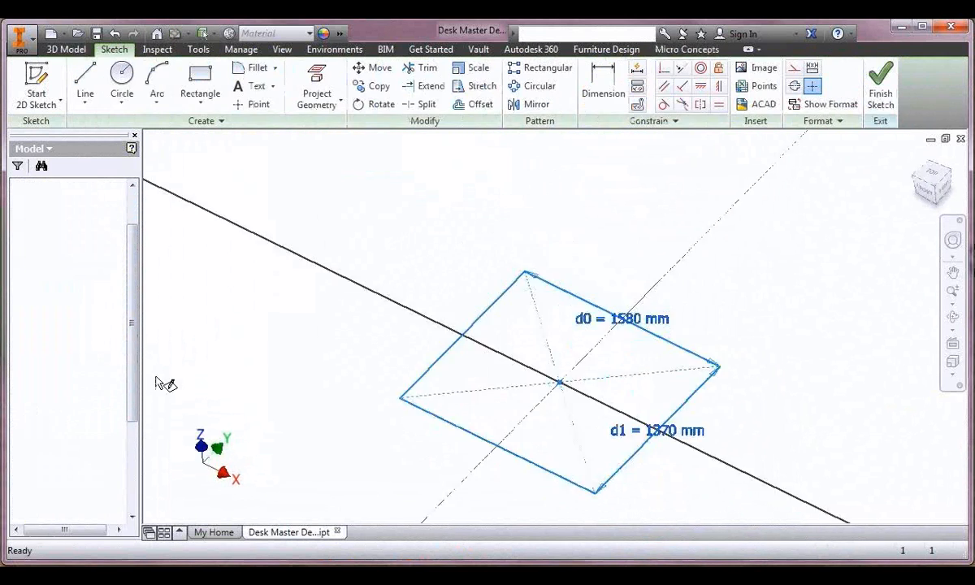
double_click(561, 225)
text(1780)
key(Return)
click(880, 86)
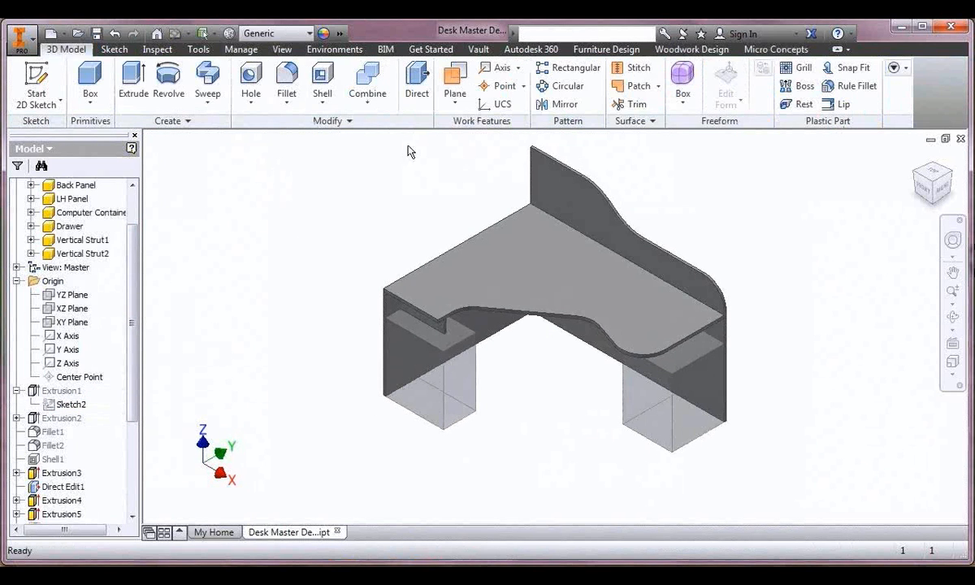
- Start Make Components with the seven bodies from Top to Vertical Strut2, targeting Desk Master Demo1.iam in the Demo folder
click(240, 49)
click(647, 86)
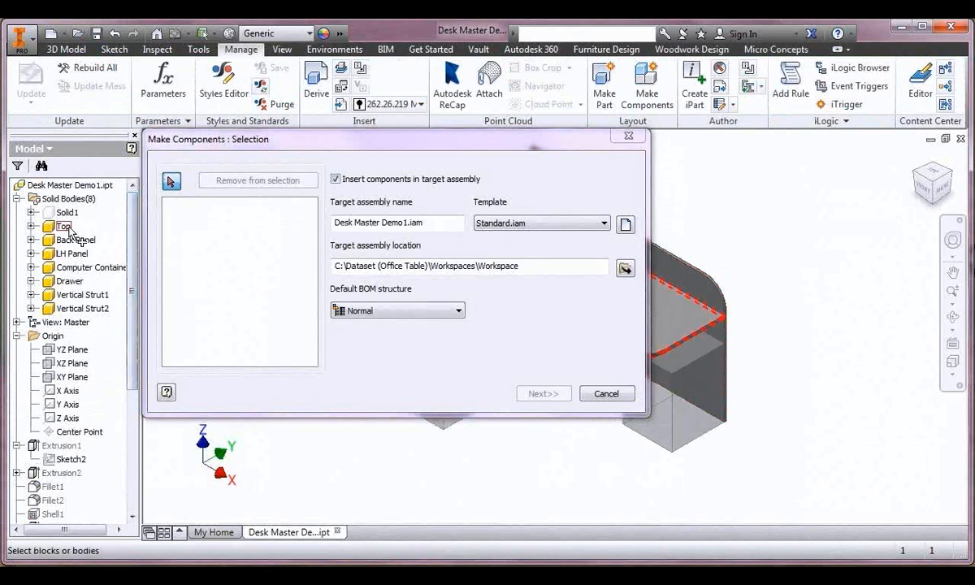
click(63, 226)
shift+click(82, 308)
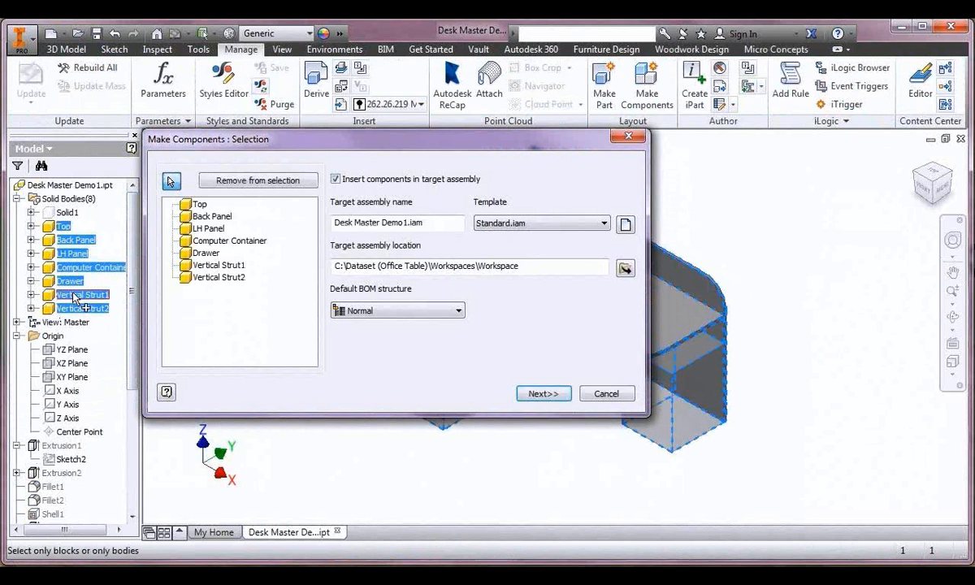
click(625, 269)
click(362, 313)
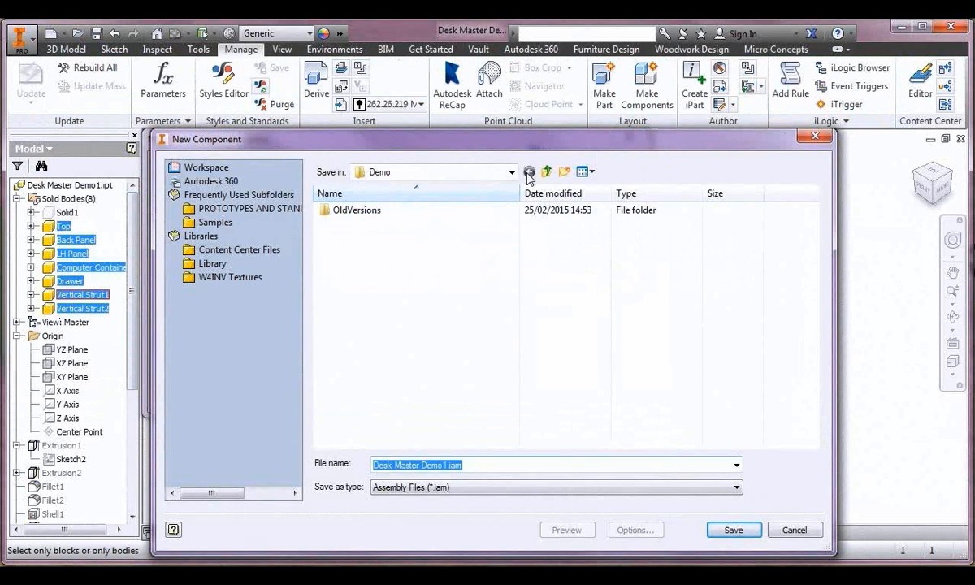
click(723, 530)
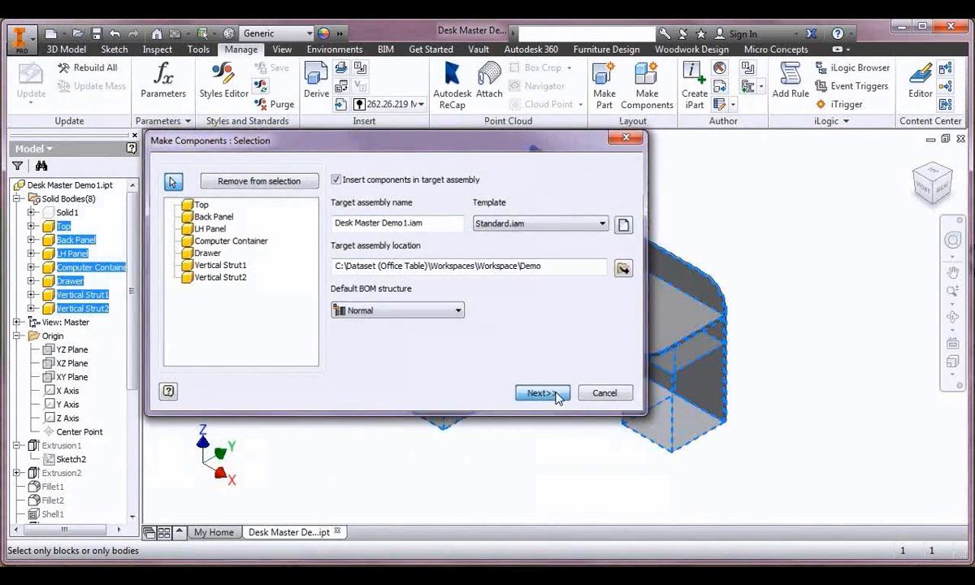
- Generate the components in the target assembly and save the assembly with its parts
click(545, 395)
click(432, 340)
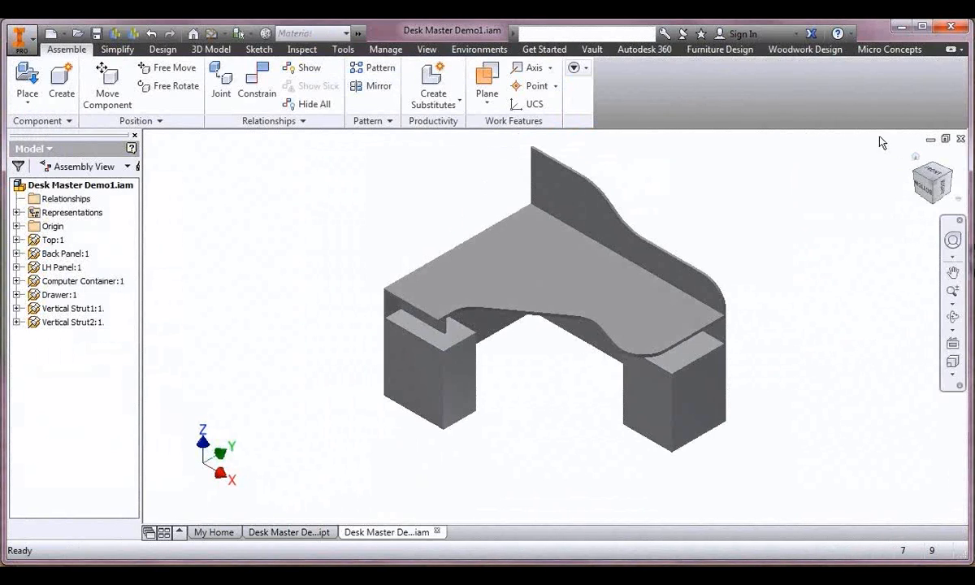
click(95, 33)
click(567, 245)
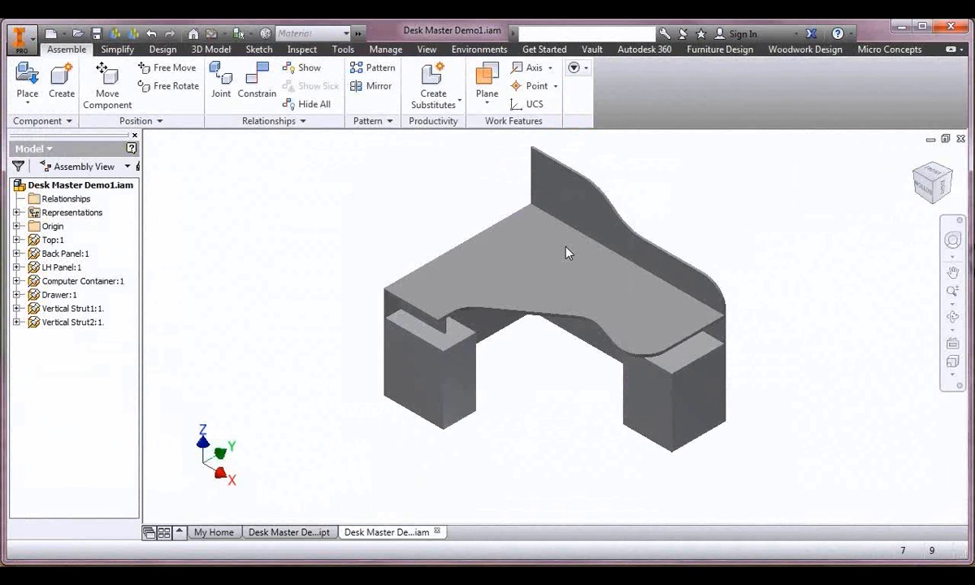
- Hide the LH Panel and Back Panel components in the assembly
right_click(387, 299)
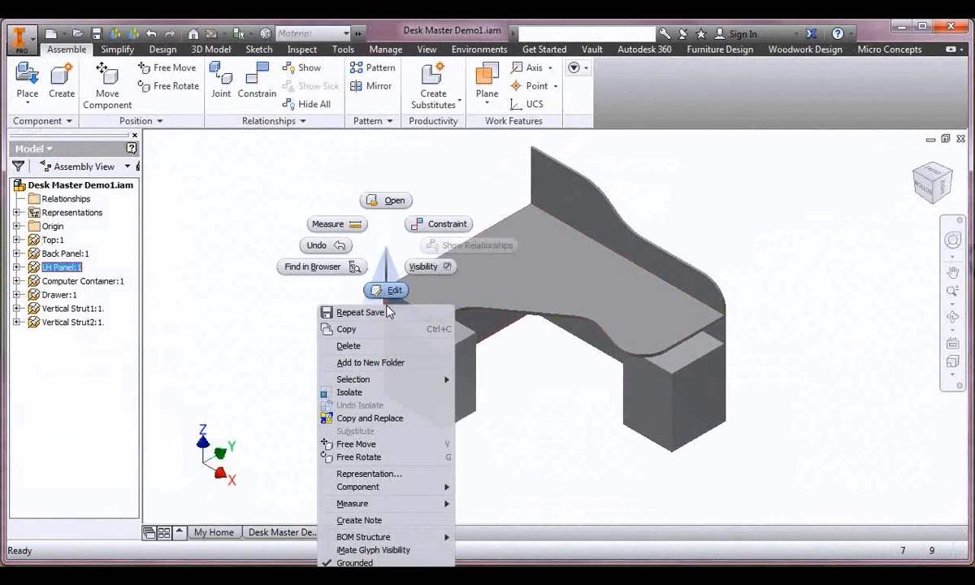
click(425, 266)
right_click(579, 187)
click(617, 205)
- Create a work plane offset -60 mm from Vertical Strut1's end face nearest the LH Panel side
click(492, 81)
click(915, 171)
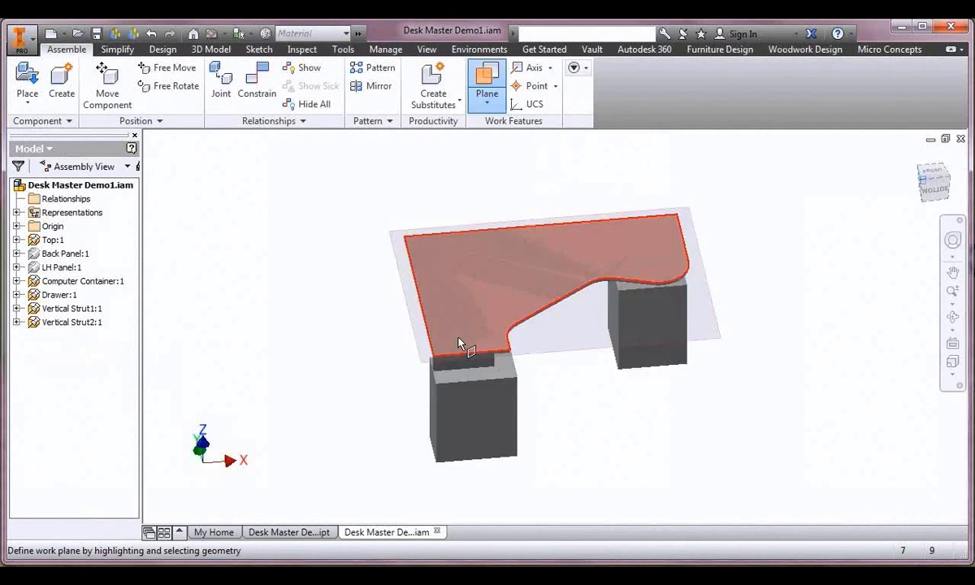
scroll(407, 318, down, 8)
drag(481, 337, 520, 321)
text(-60)
key(Return)
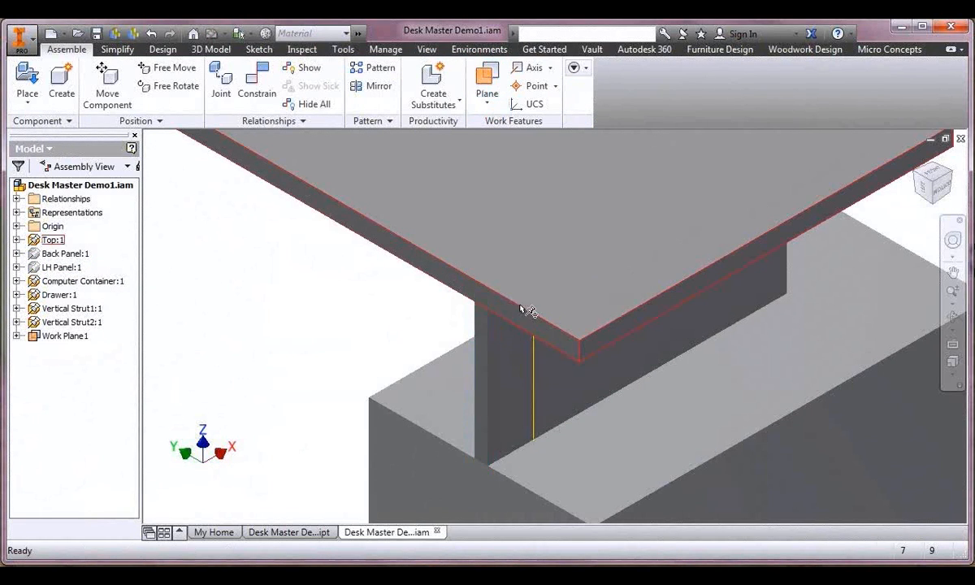
- Create a work plane offset -60 mm from the opposite end face of Vertical Strut1
shift+middle_drag(631, 287, 820, 363)
scroll(429, 287, down, 3)
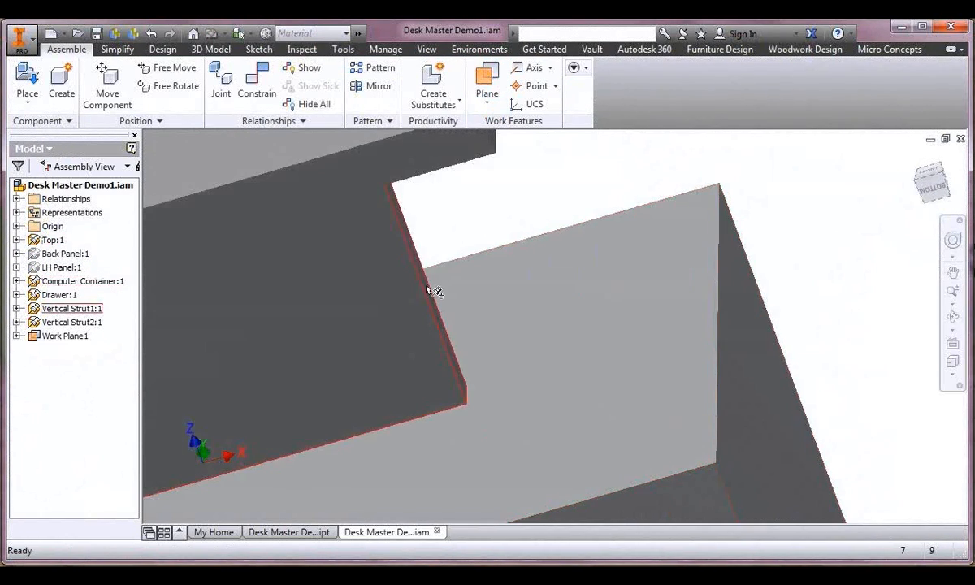
click(494, 87)
drag(406, 235, 315, 246)
text(-60)
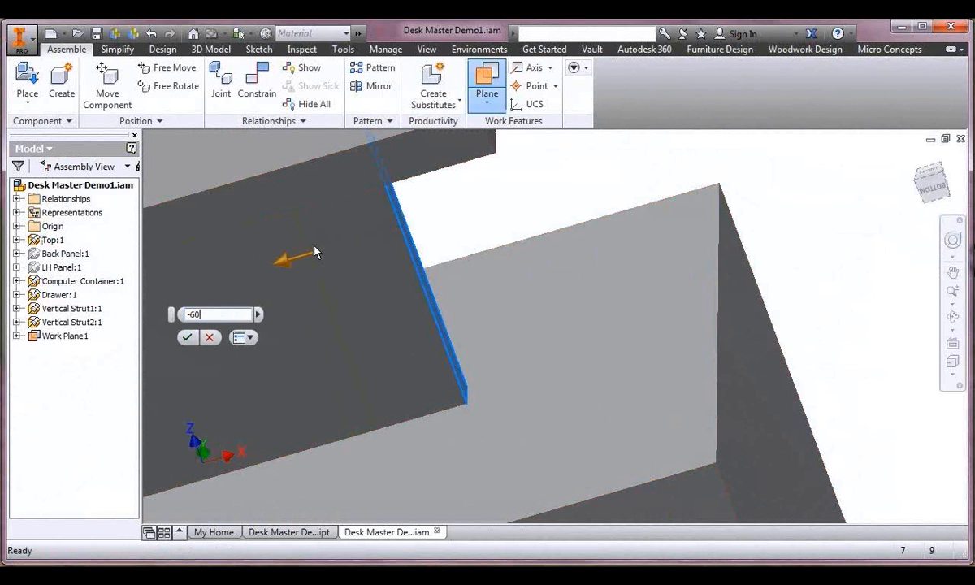
key(Return)
- Create a work plane offset -60 mm from the front end face of Vertical Strut2, near the desktop's rounded corner
click(915, 159)
middle_drag(827, 214, 760, 185)
shift+middle_drag(605, 308, 573, 230)
scroll(603, 239, down, 5)
click(487, 84)
drag(589, 276, 663, 267)
text(-80)
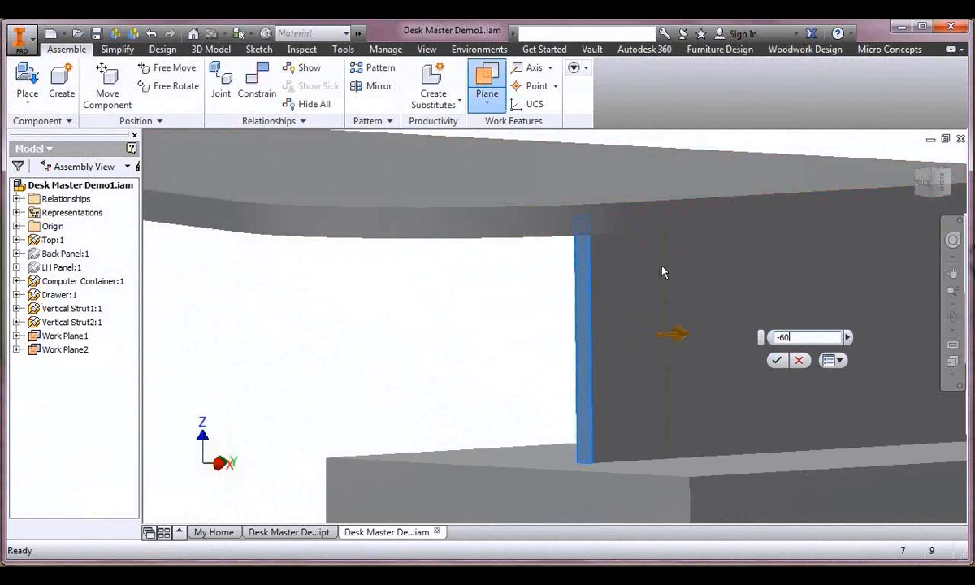
key(Return)
- Create a work plane offset -60 mm from the rear end face of Vertical Strut2
scroll(686, 261, up, 3)
shift+middle_drag(686, 261, 468, 406)
click(487, 84)
scroll(564, 328, down, 4)
drag(592, 348, 547, 335)
text(-80)
key(Return)
click(916, 158)
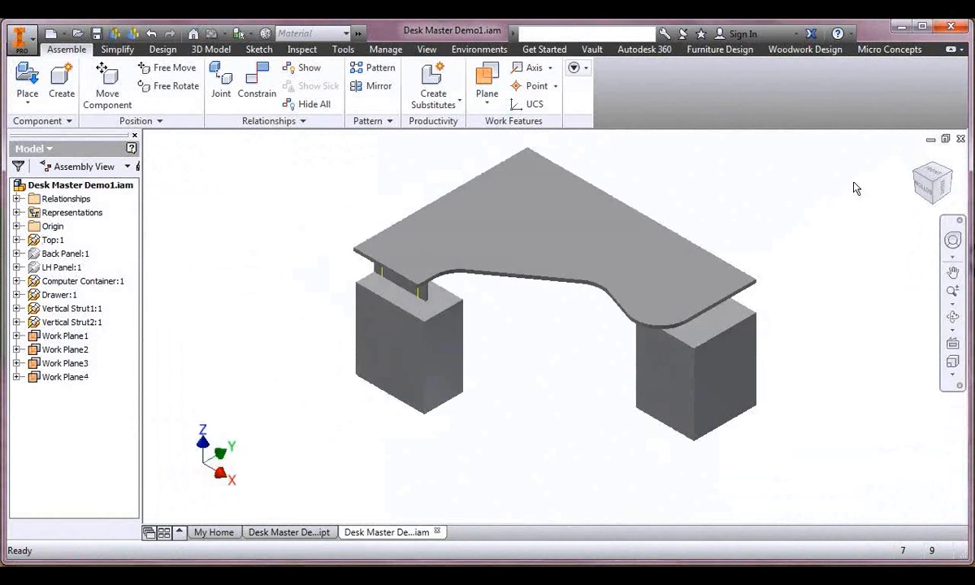
- Create a work plane offset -60 mm from the desktop's front end face above the computer container
click(488, 85)
scroll(360, 240, down, 5)
drag(316, 288, 378, 259)
text(-80)
key(Return)
- Create a work plane through the midpoint of the desktop's LH Panel side edge, parallel to the end face above the computer container
scroll(404, 253, up, 4)
middle_drag(436, 235, 414, 276)
click(487, 85)
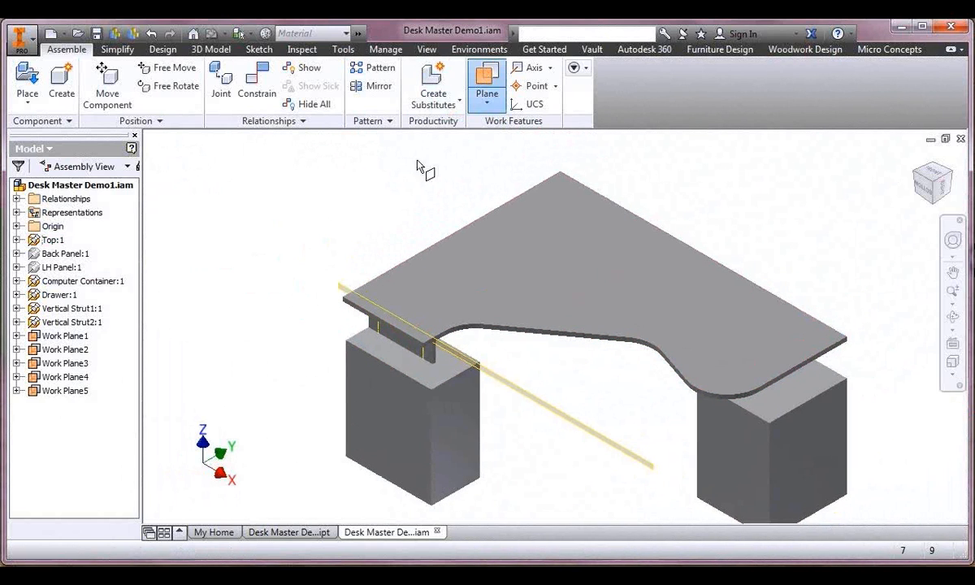
click(451, 235)
scroll(342, 310, down, 5)
click(356, 295)
scroll(455, 286, up, 5)
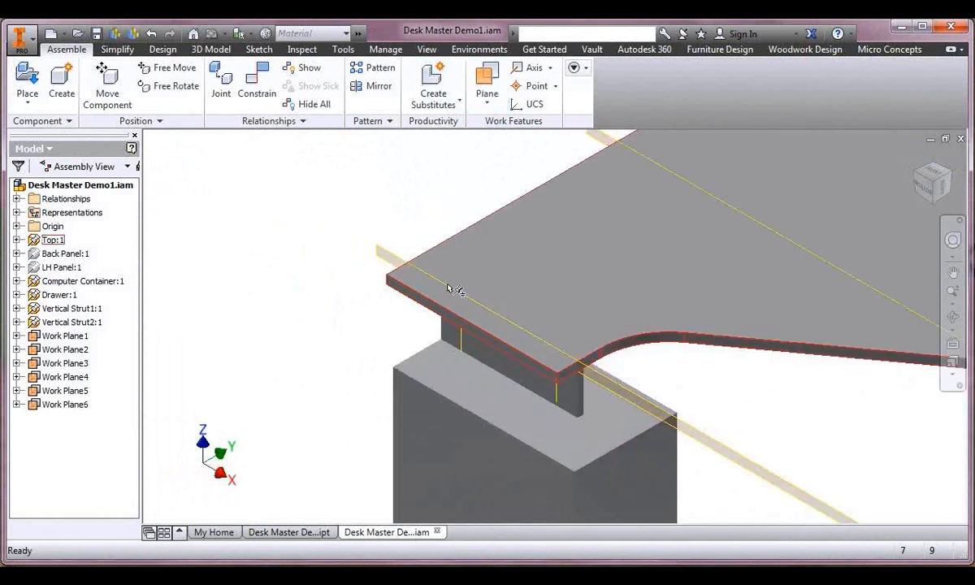
- Create a work plane offset -60 mm from the desktop's rear face along the back panel side
middle_drag(565, 216, 442, 254)
drag(948, 175, 869, 224)
scroll(724, 244, down, 5)
click(493, 84)
drag(716, 258, 636, 201)
text(-6)
key(Return)
scroll(630, 227, up, 5)
- Create a work plane offset -100 mm from the desktop's outer end face above the drawer unit
right_click(629, 187)
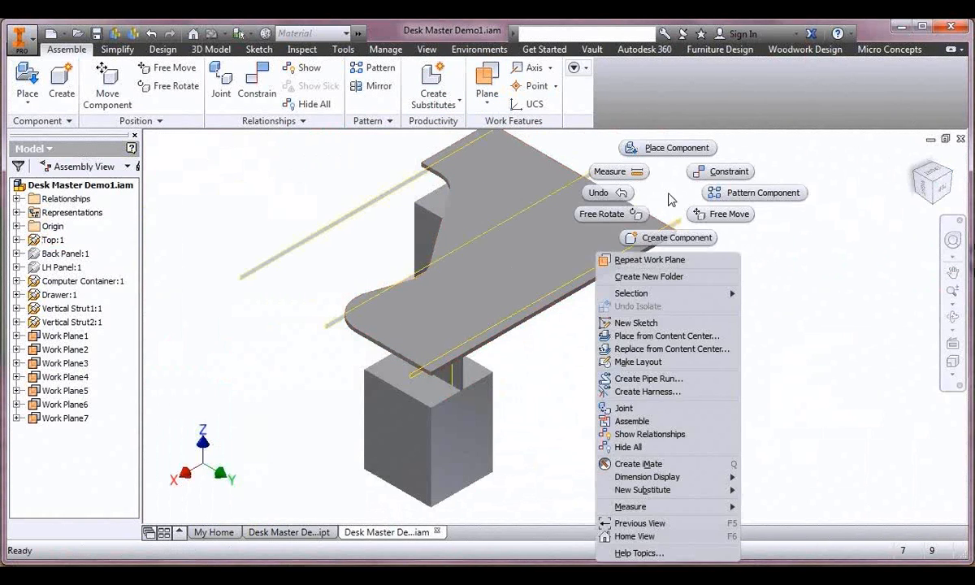
click(605, 259)
scroll(363, 315, down, 3)
scroll(400, 362, down, 3)
drag(404, 365, 444, 335)
text(-100)
key(Return)
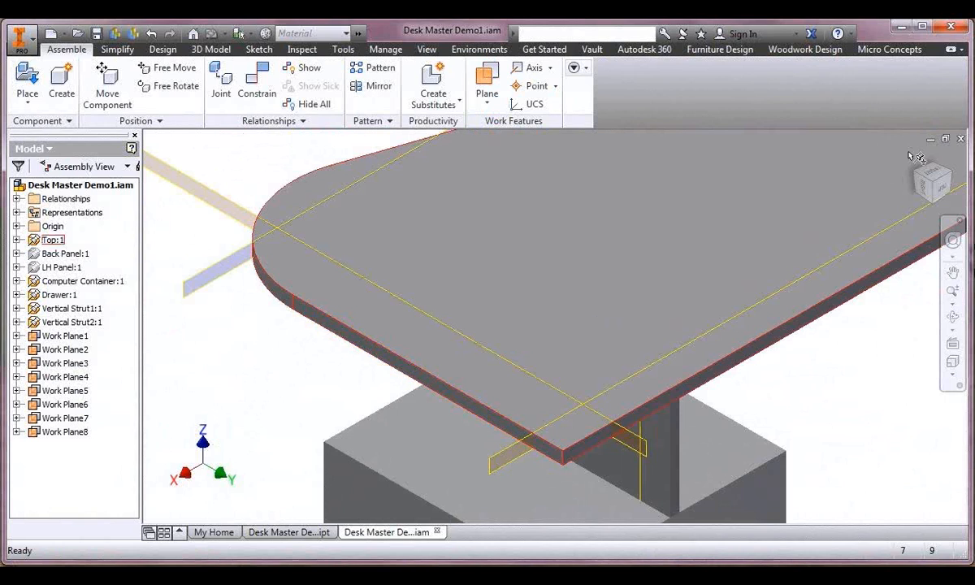
- Set the offset of Work Plane8 to -60 mm
double_click(42, 437)
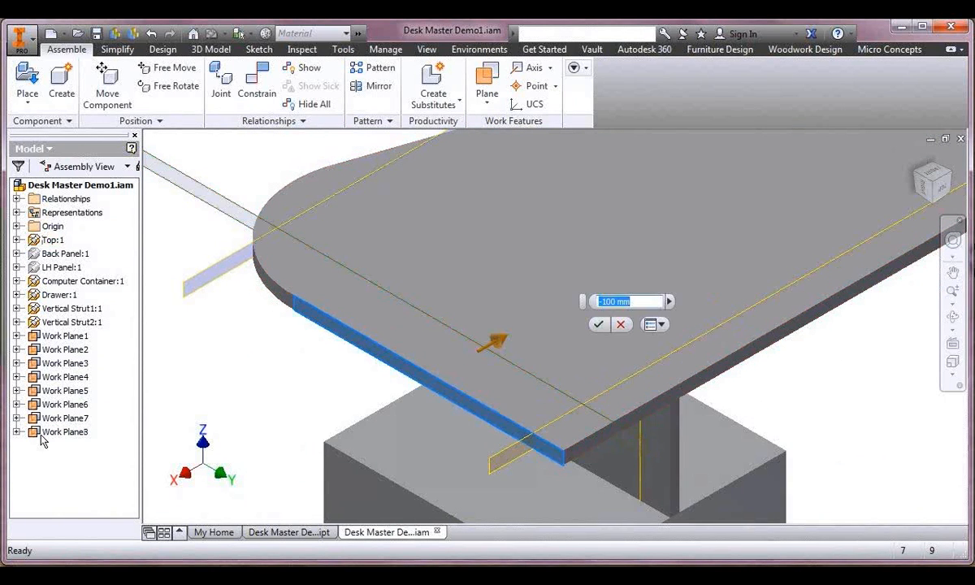
text(-60)
key(Return)
click(487, 310)
- Create a work plane offset -60 mm from the desktop's side face along the LH Panel
click(917, 171)
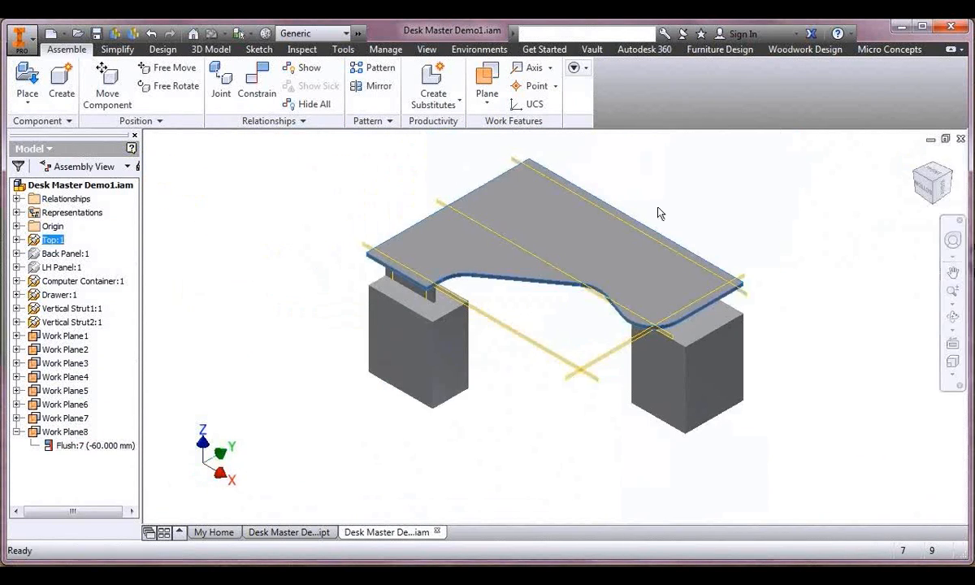
click(915, 170)
scroll(424, 251, down, 3)
middle_drag(424, 250, 419, 206)
click(487, 77)
scroll(340, 326, down, 4)
drag(342, 326, 425, 279)
text(-60)
key(Return)
- Create a work plane through the midpoint of the desktop's rear edge, parallel to the LH Panel side face
scroll(440, 270, up, 4)
click(487, 77)
middle_drag(447, 163, 383, 360)
click(482, 259)
middle_drag(309, 462, 307, 358)
scroll(310, 358, down, 2)
scroll(313, 360, up, 3)
scroll(475, 452, down, 2)
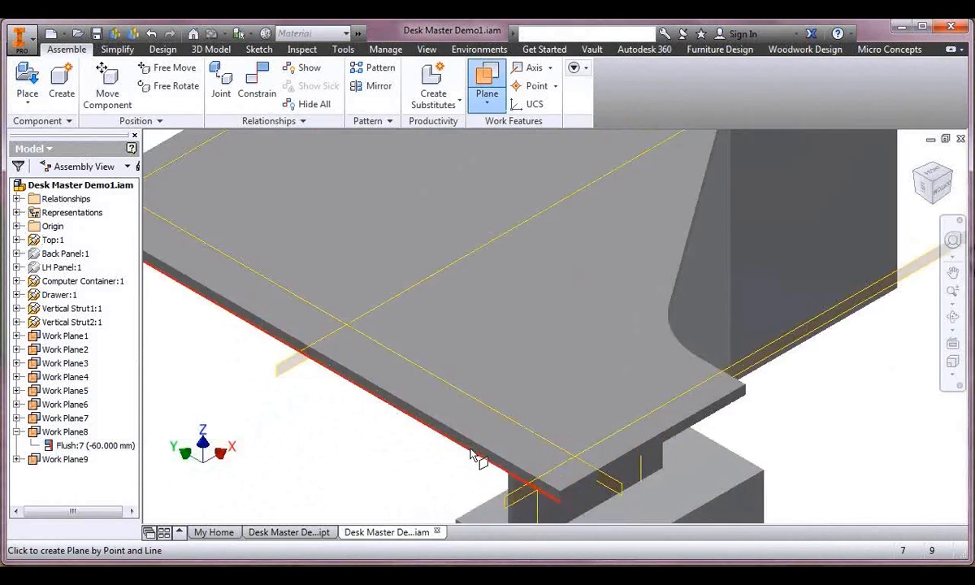
click(474, 449)
scroll(478, 419, up, 3)
click(911, 160)
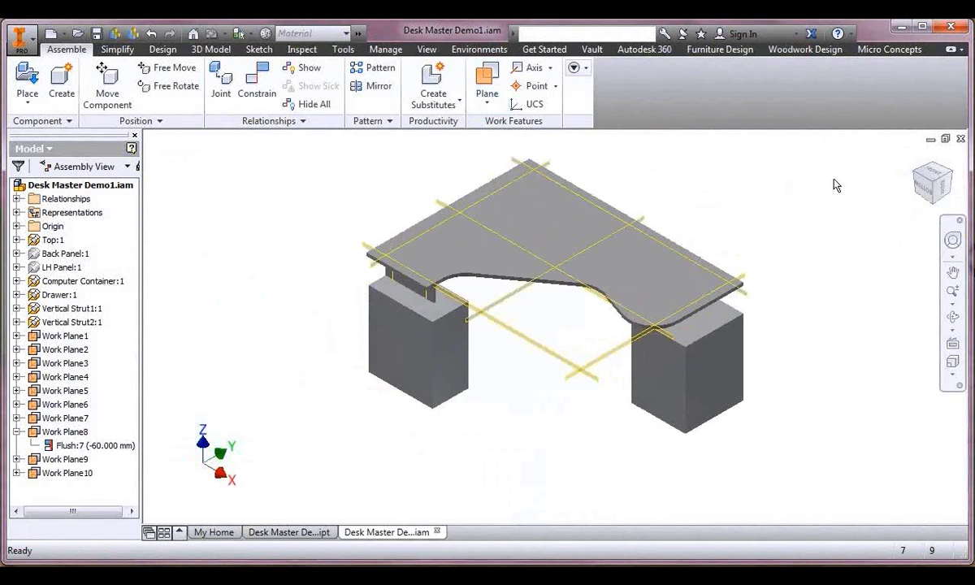
- Make the Back Panel and LH Panel components visible again
click(65, 254)
ctrl+click(62, 267)
right_click(66, 267)
click(101, 486)
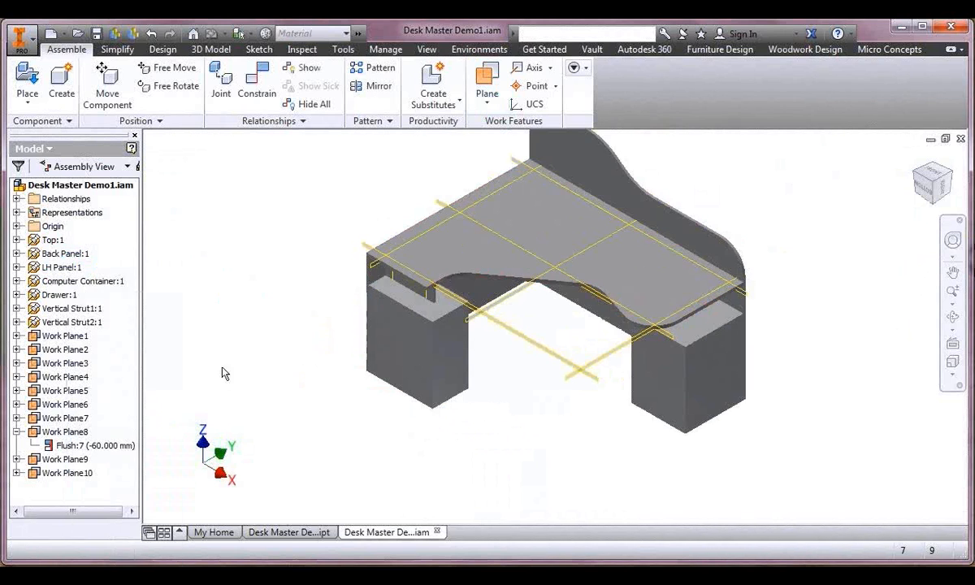
- Hide the Computer Container and Drawer components and save the assembly
click(68, 283)
ctrl+click(66, 295)
right_click(59, 294)
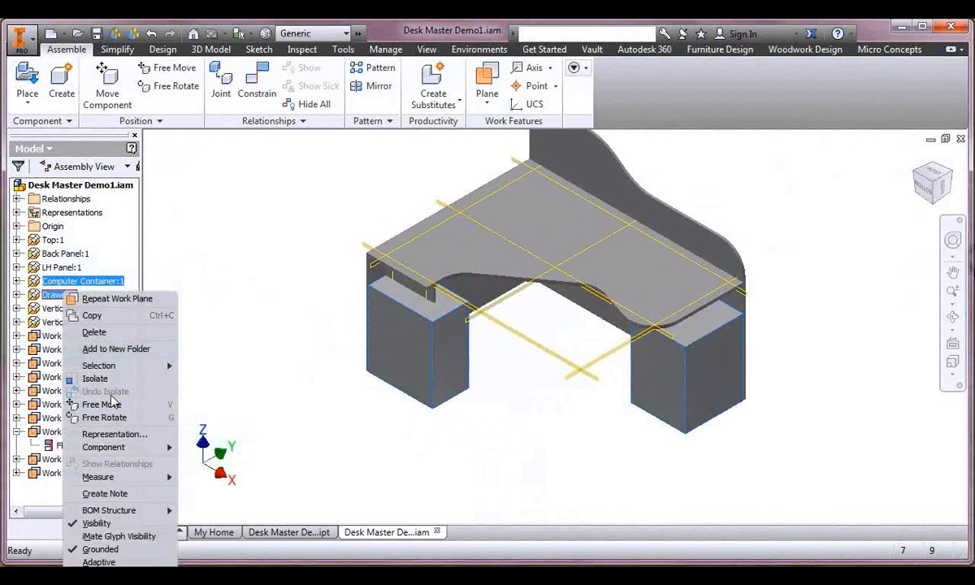
click(102, 523)
click(96, 34)
click(566, 244)
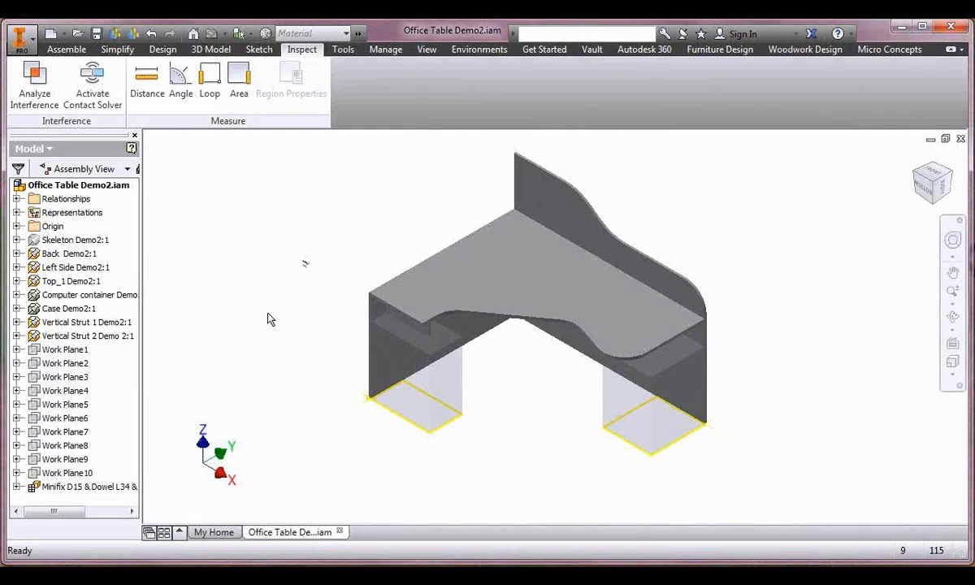
- Enable the Computer container component in the Office Table Demo2 assembly, then measure its front vertical edge and copy the distance
right_click(79, 294)
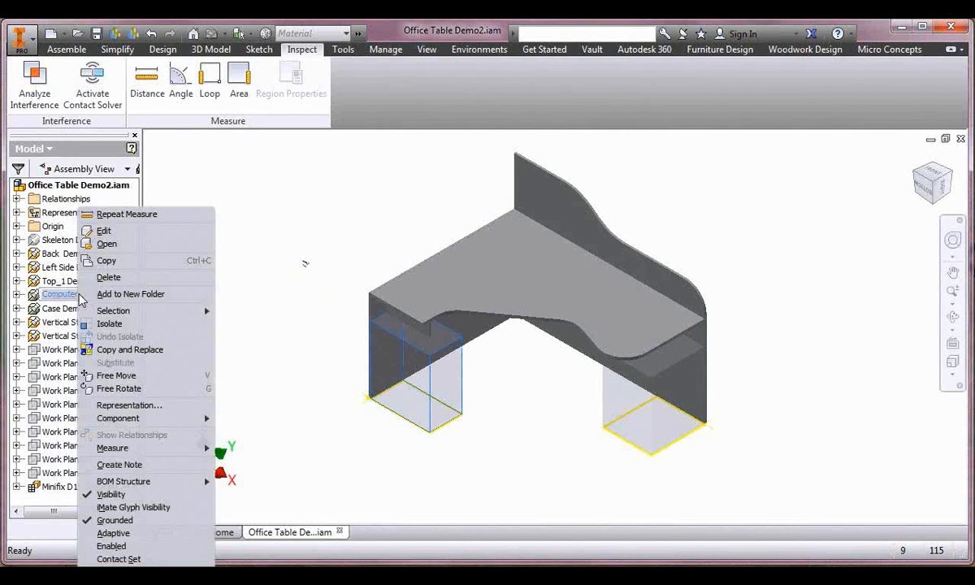
click(111, 546)
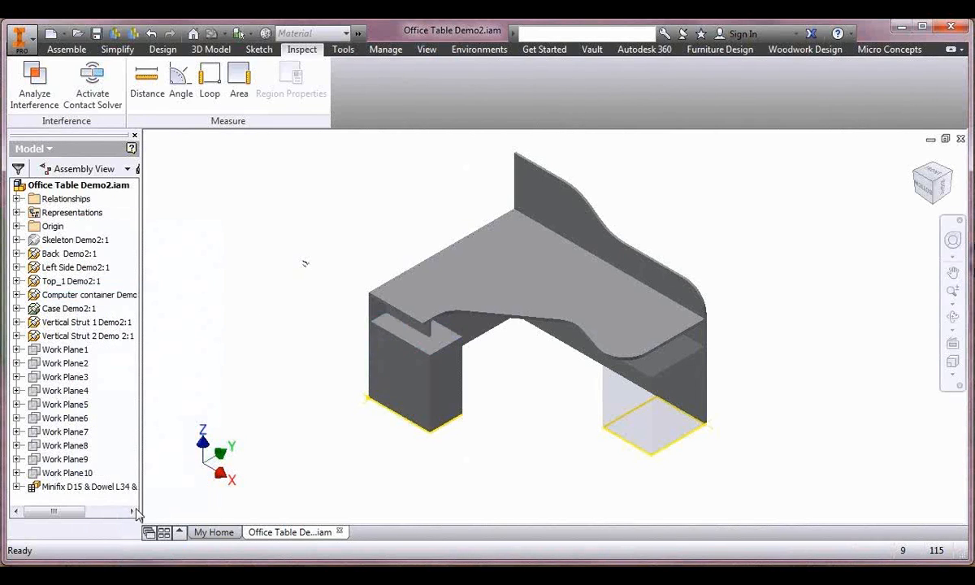
click(147, 79)
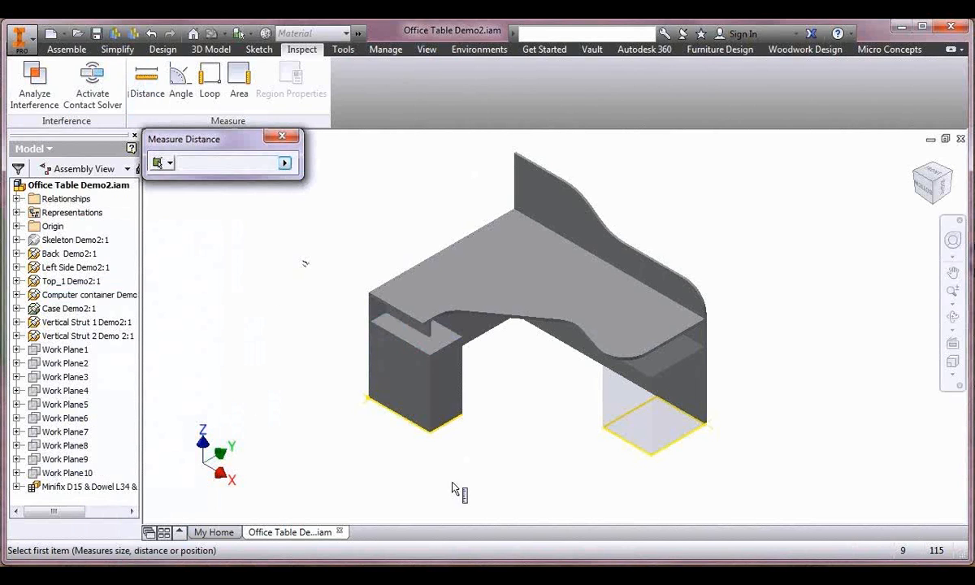
click(429, 357)
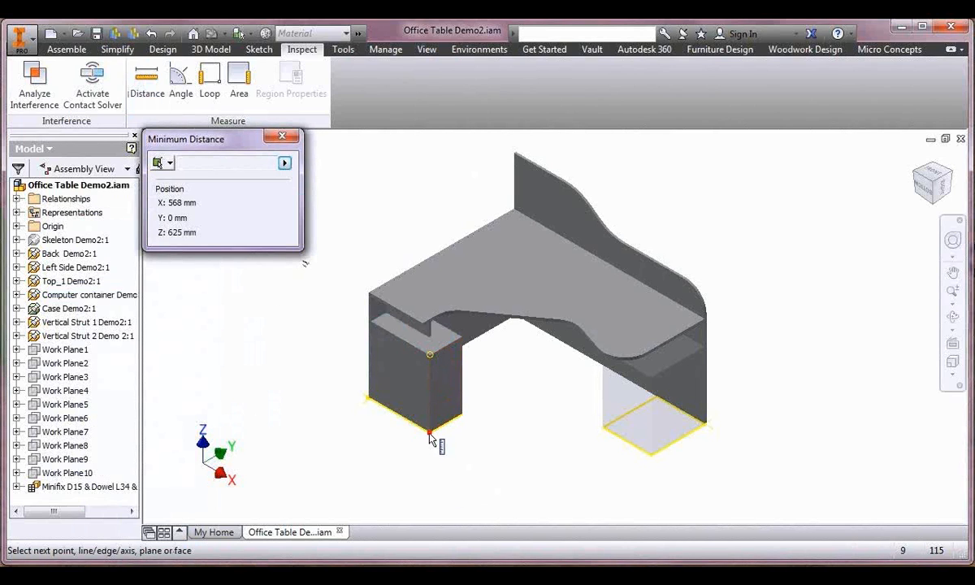
click(429, 431)
drag(209, 163, 179, 163)
right_click(195, 163)
click(232, 213)
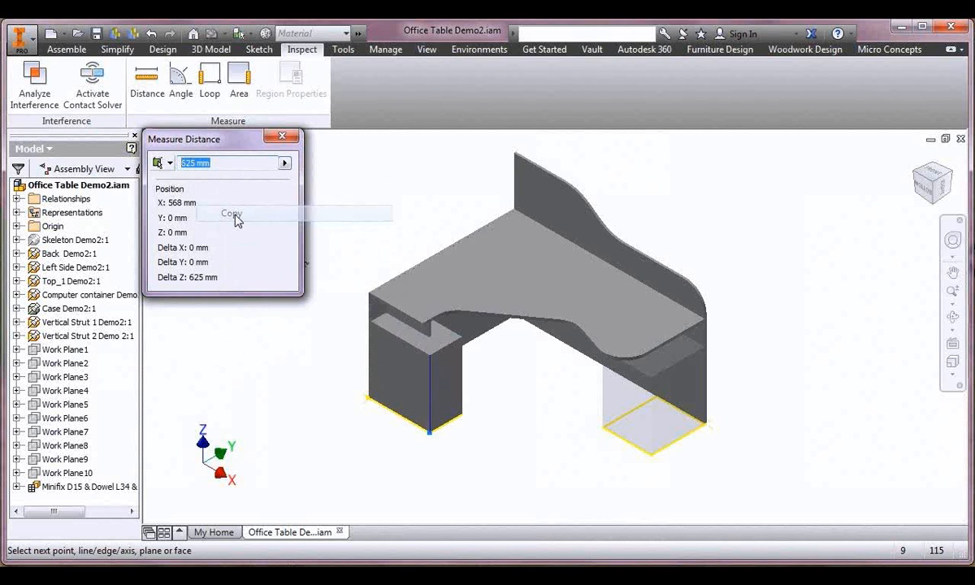
click(281, 135)
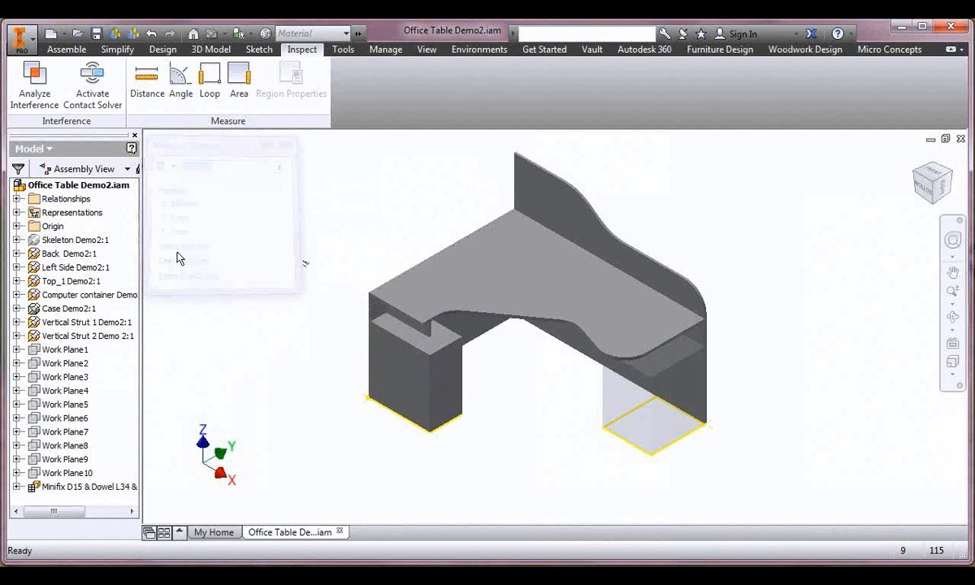
- Disable the Computer container component again and start an iCopy with CS .iam from the iCopy1 Case folder as source assembly
right_click(81, 295)
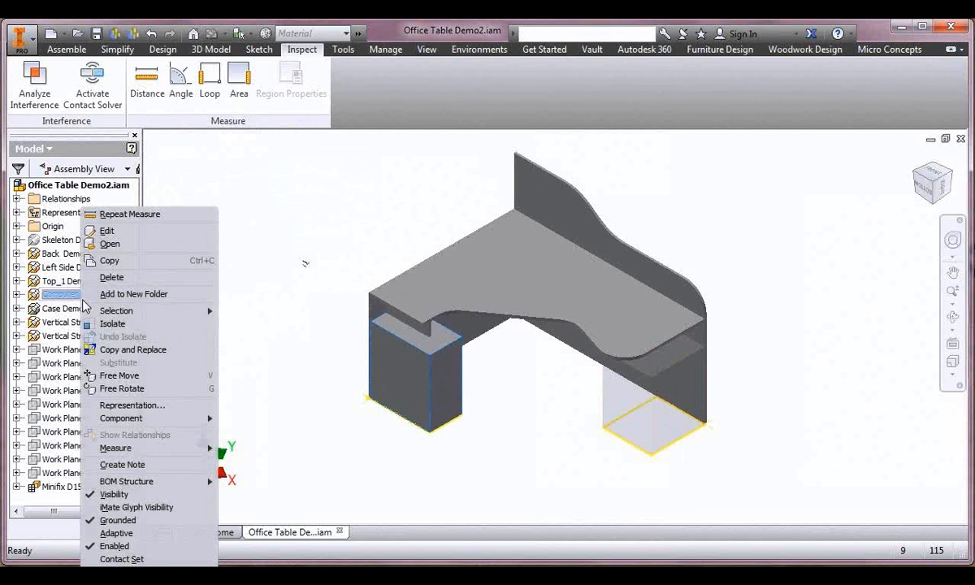
click(147, 546)
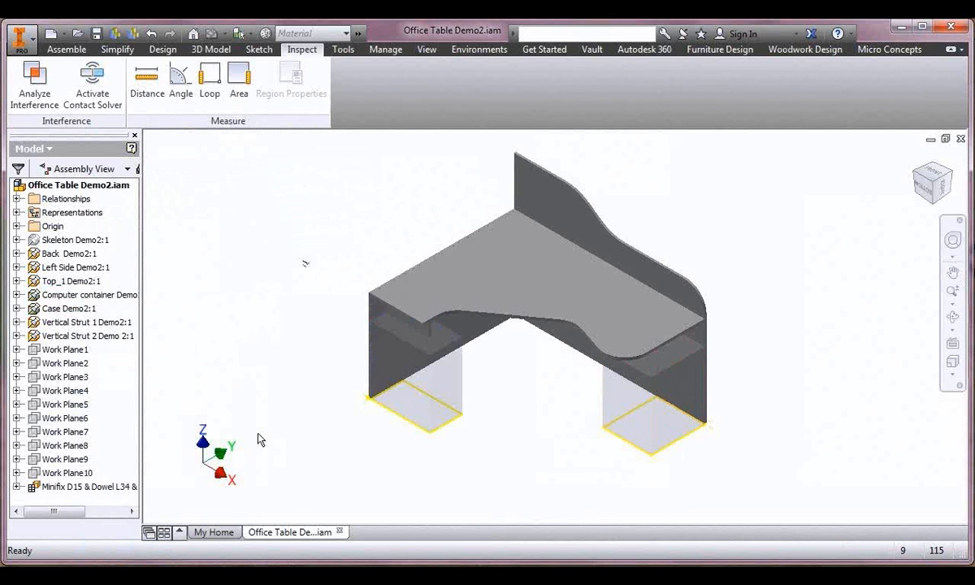
click(75, 50)
click(380, 122)
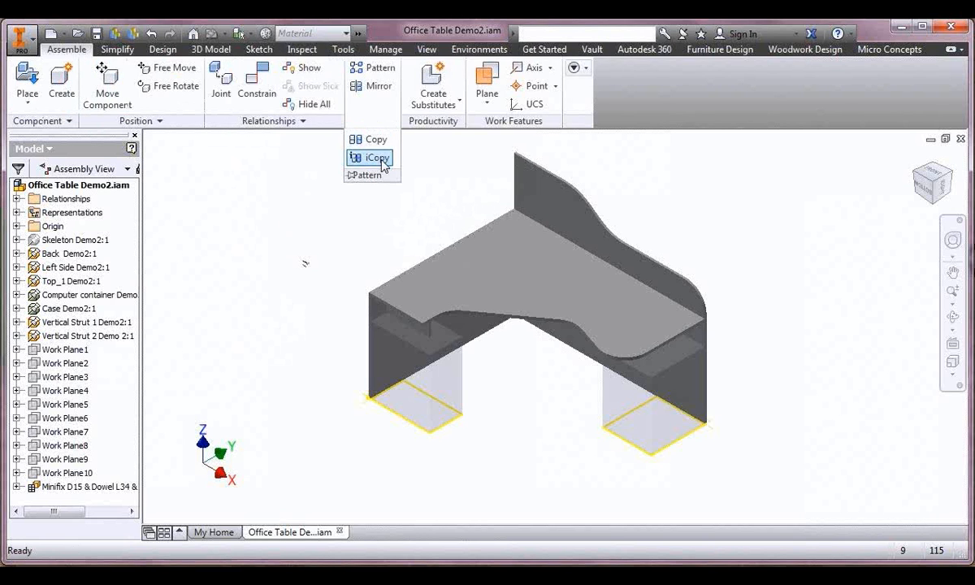
click(385, 160)
click(346, 177)
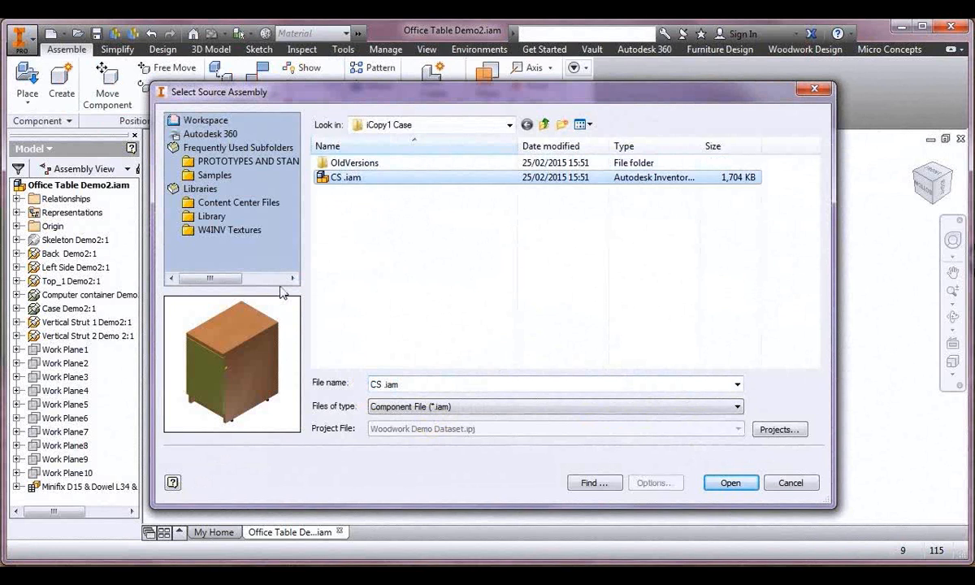
click(731, 483)
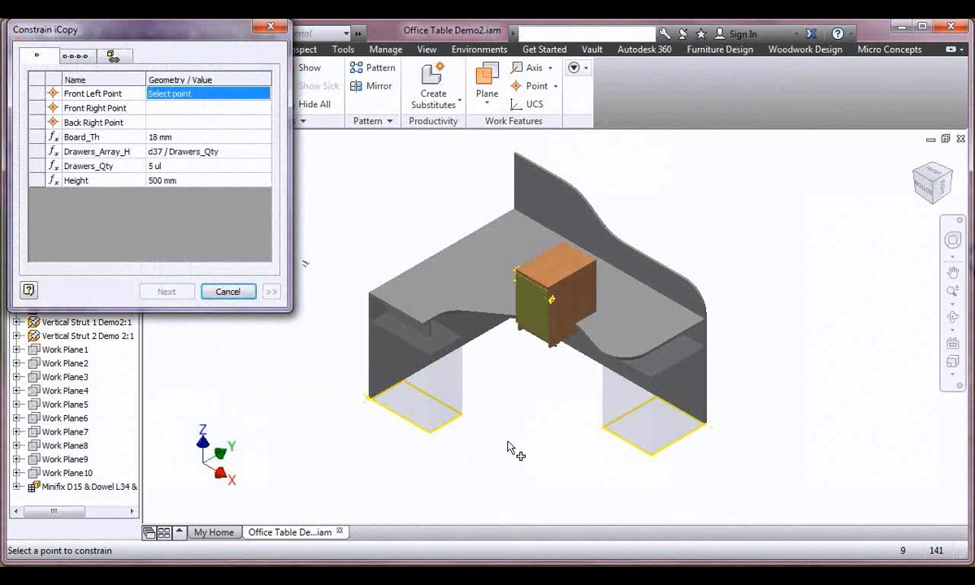
- Constrain the iCopy's Front Left, Front Right and Back Right points to the sketch corners of the Computer container's base
click(428, 430)
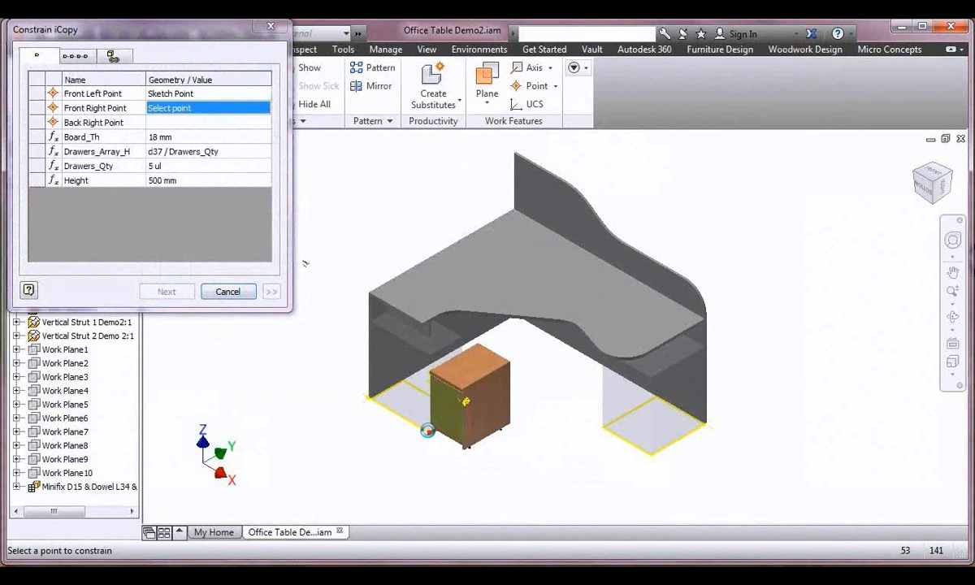
scroll(428, 431, up, 5)
mouse_move(434, 432)
shift+middle_down()
mouse_move(494, 454)
mouse_move(482, 455)
mouse_move(529, 458)
mouse_move(436, 453)
mouse_move(610, 470)
shift+middle_up()
click(530, 450)
click(612, 459)
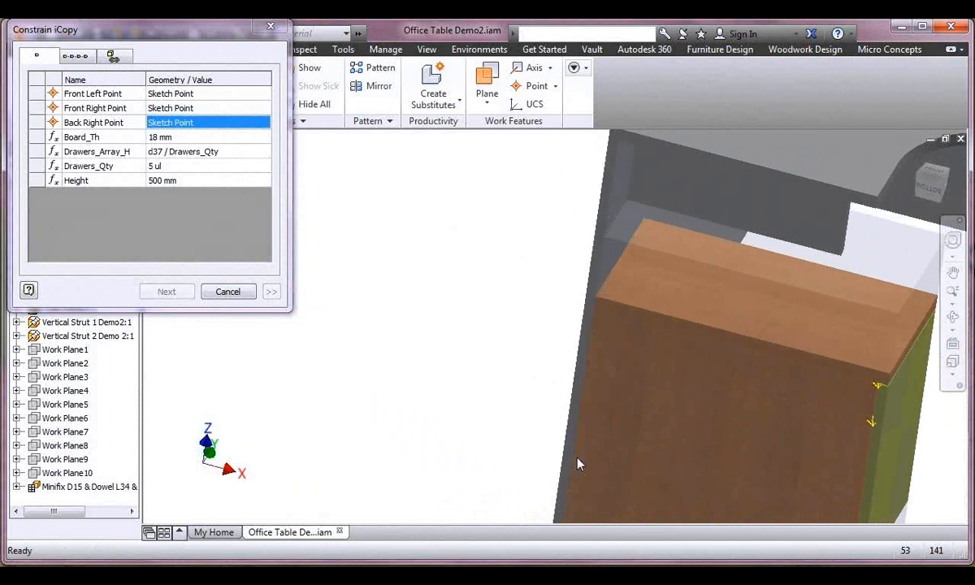
shift+middle_drag(546, 453, 540, 443)
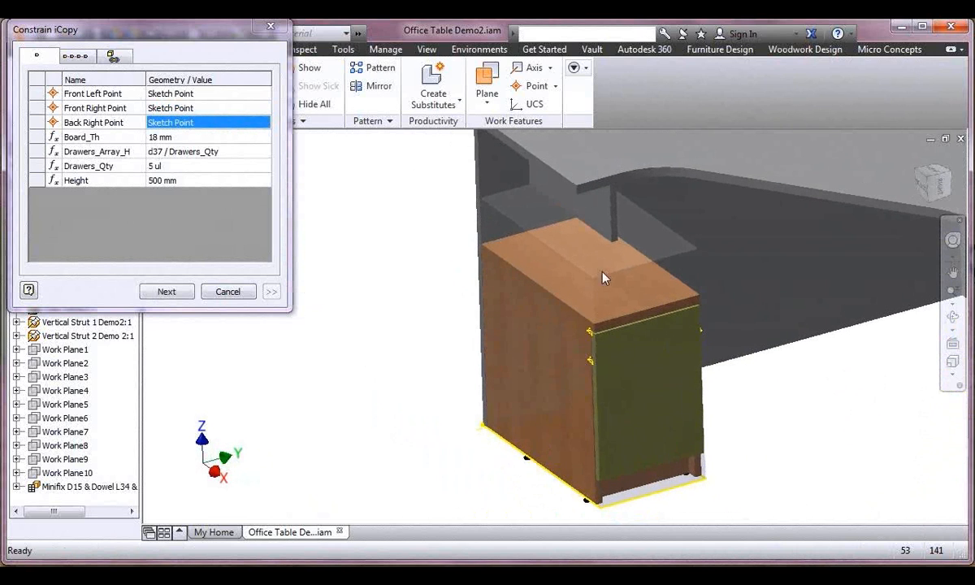
- Set the iCopy's Height parameter to 625 mm and accept the default copy and reuse status of its components
click(190, 181)
click(191, 180)
double_click(159, 180)
right_click(165, 175)
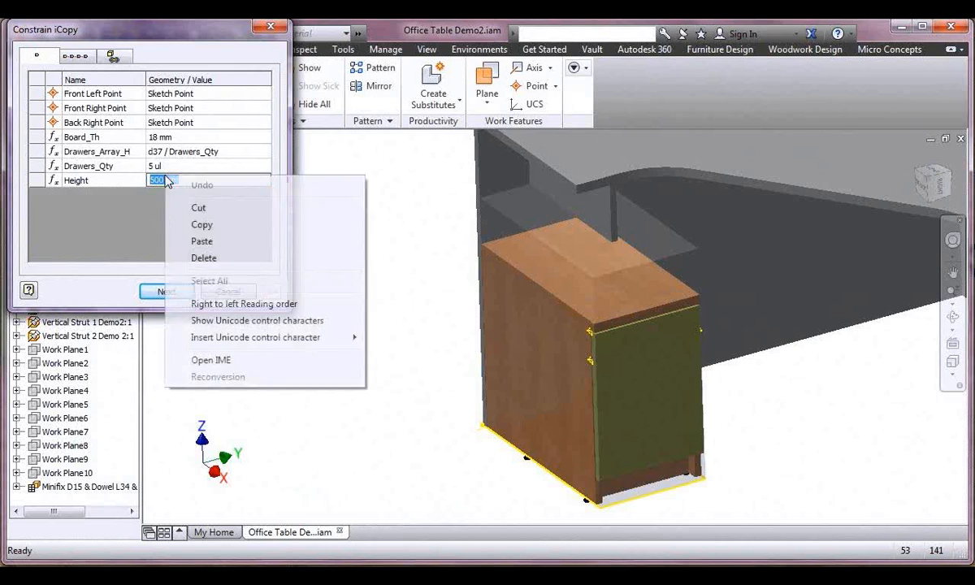
click(202, 242)
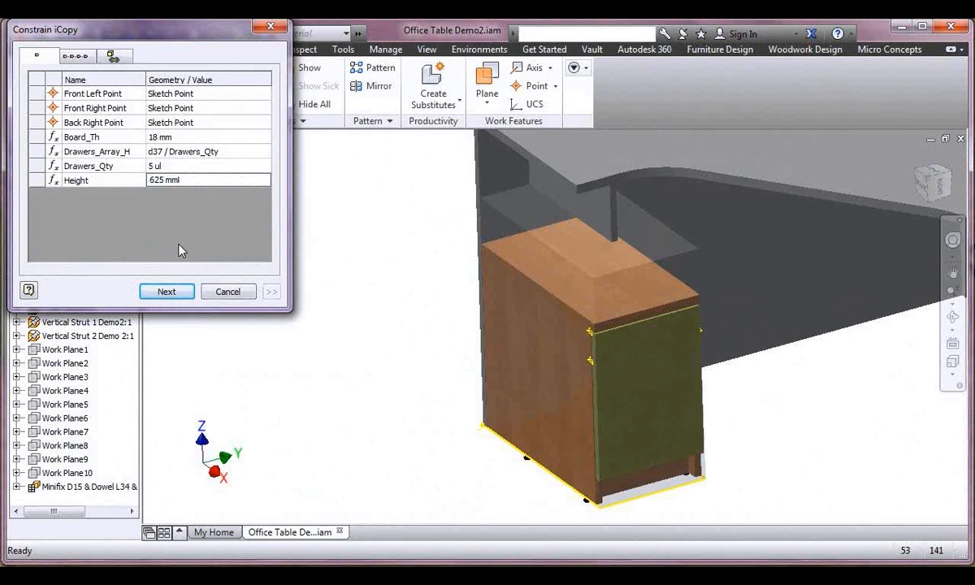
click(167, 294)
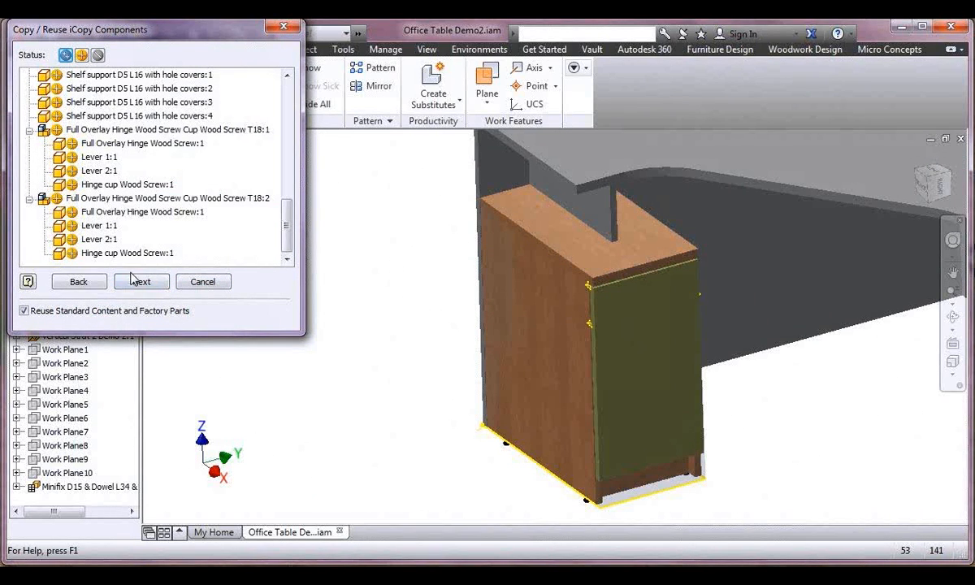
mouse_move(289, 226)
mouse_down()
mouse_move(291, 113)
mouse_move(281, 240)
mouse_up()
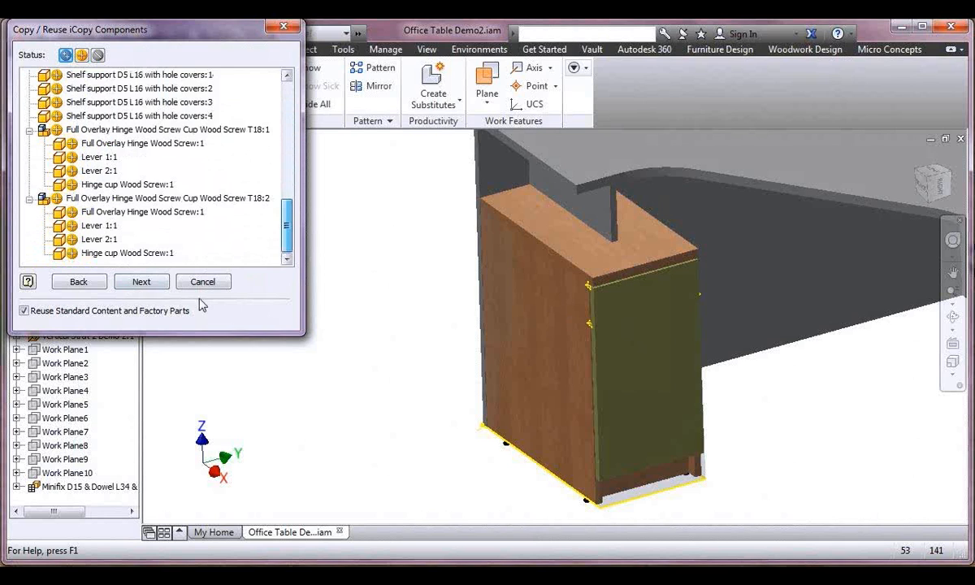
click(151, 282)
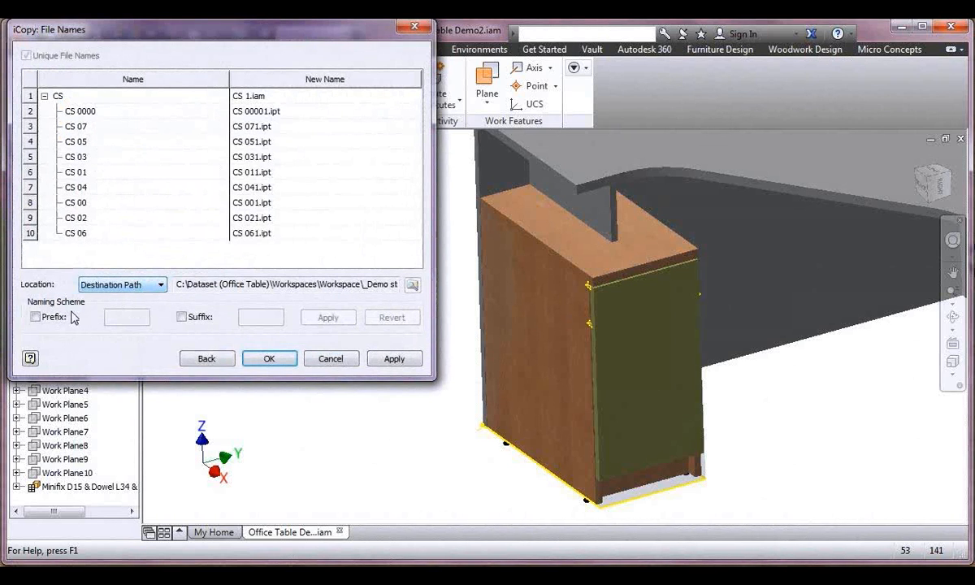
- Set the iCopy file location to User Path and browse to Dataset (Office Table)\Workspaces\Workspace on drive C
click(160, 284)
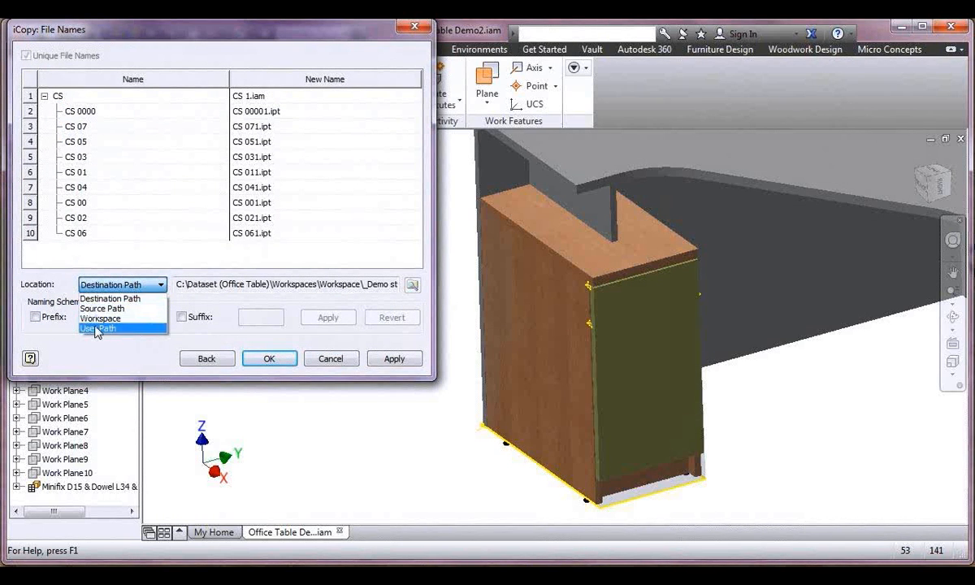
click(96, 329)
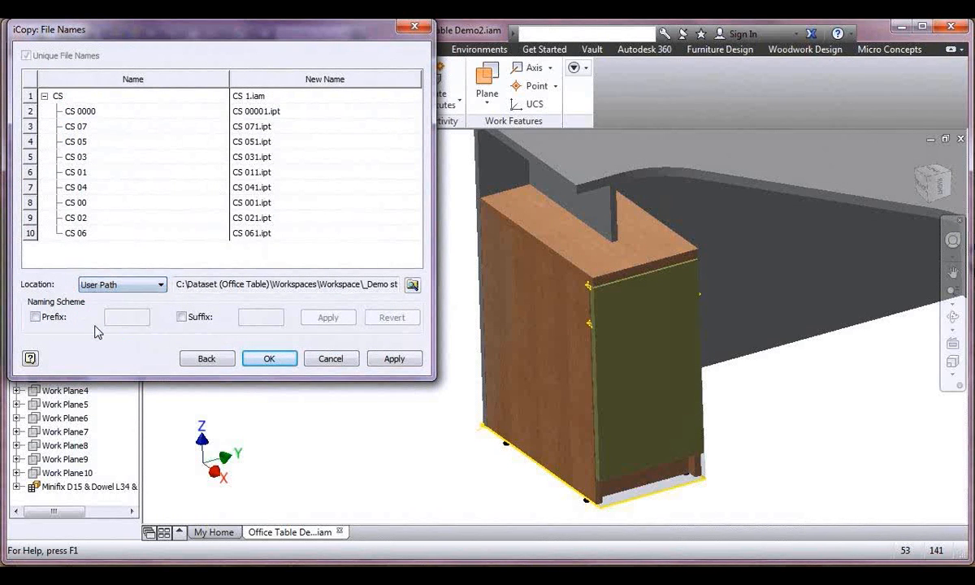
click(411, 284)
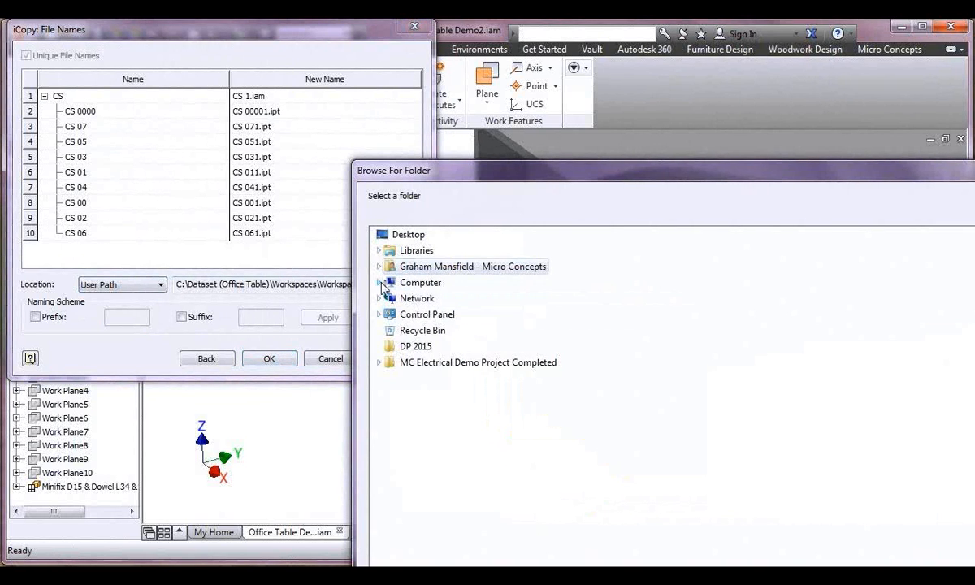
click(379, 282)
click(389, 298)
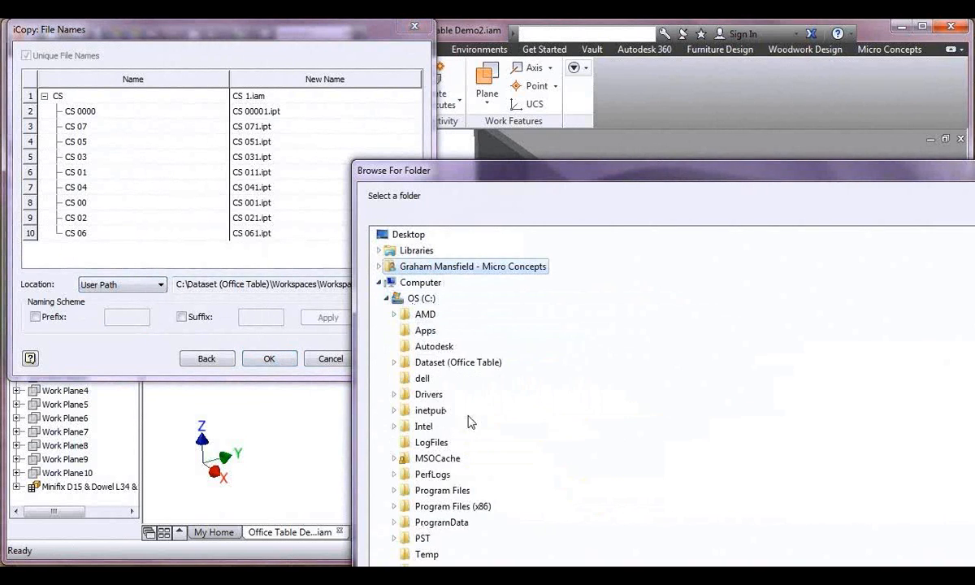
double_click(404, 364)
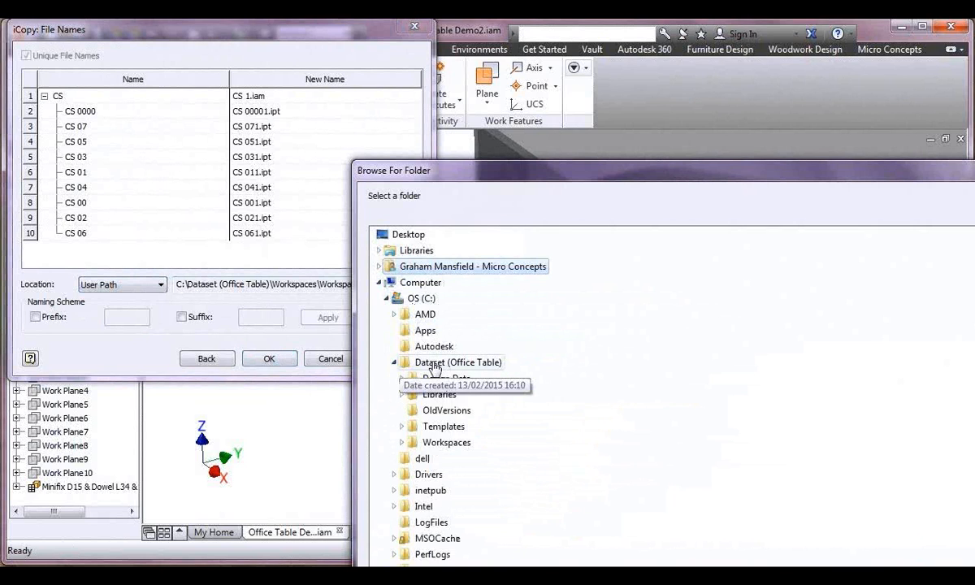
double_click(447, 443)
click(455, 459)
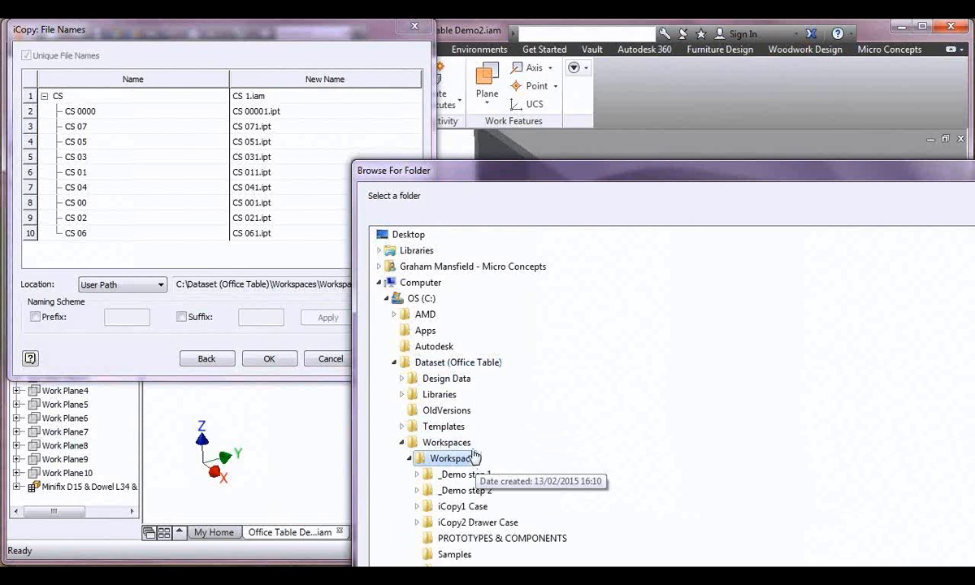
- Create a folder named Temp Case inside Workspace and use it as the iCopy's destination
drag(537, 175, 395, 82)
click(237, 492)
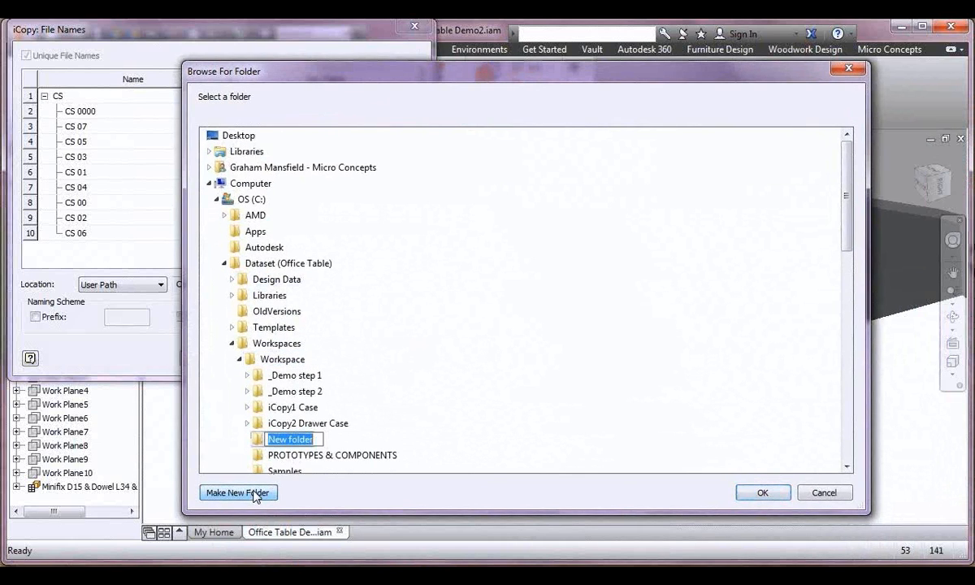
text(T)
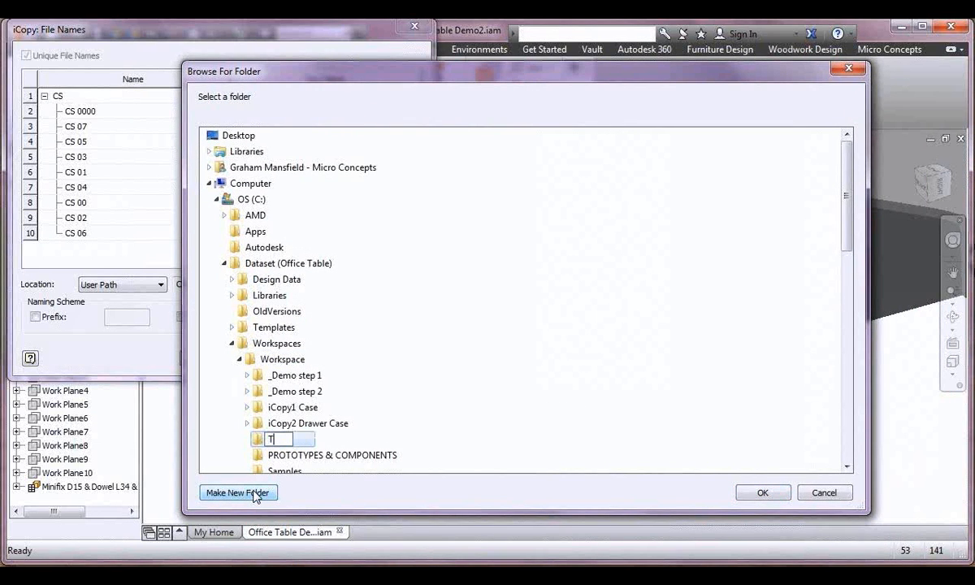
text(emp Case)
key(Return)
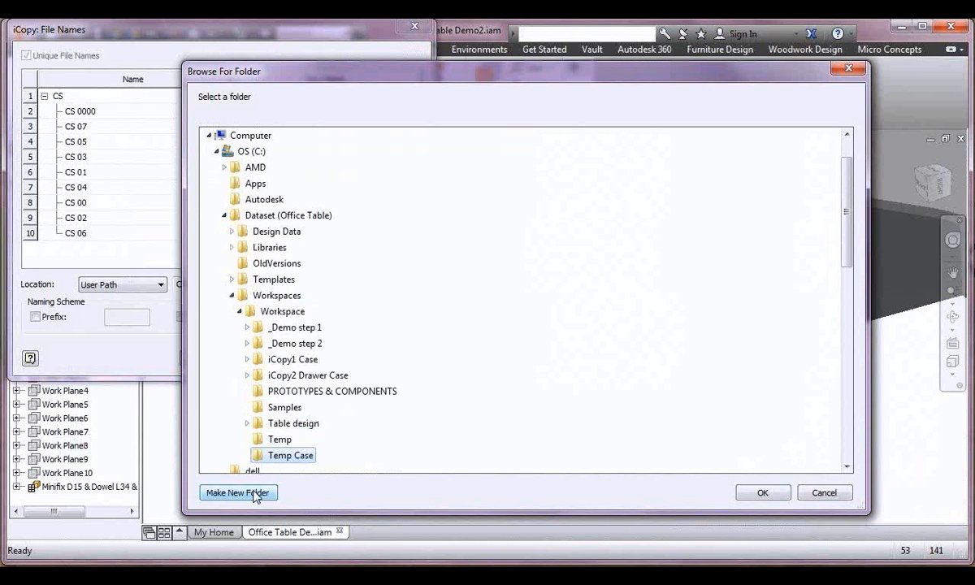
click(762, 492)
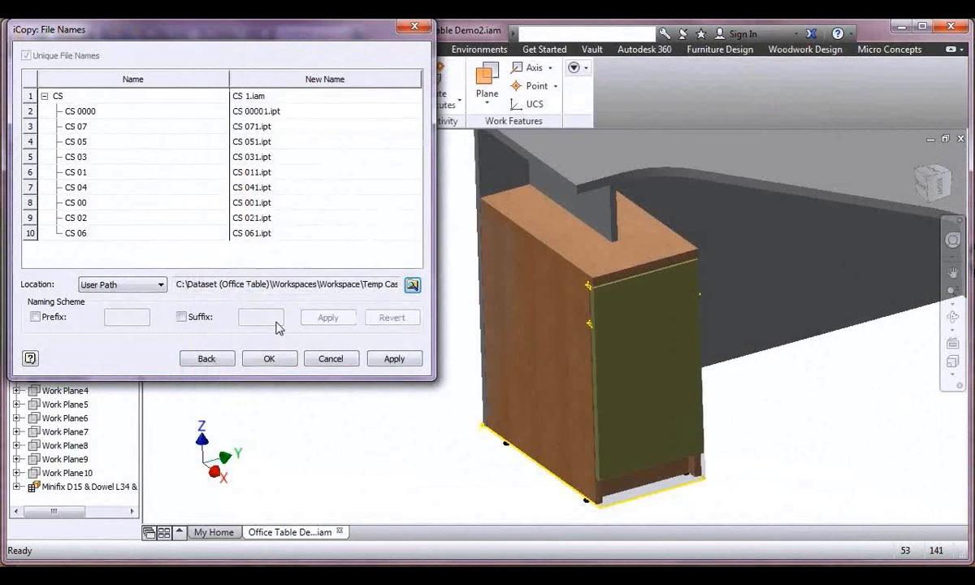
- Apply the prefix G1_ with a blank suffix to the new file names and generate the iCopy cabinet
click(35, 317)
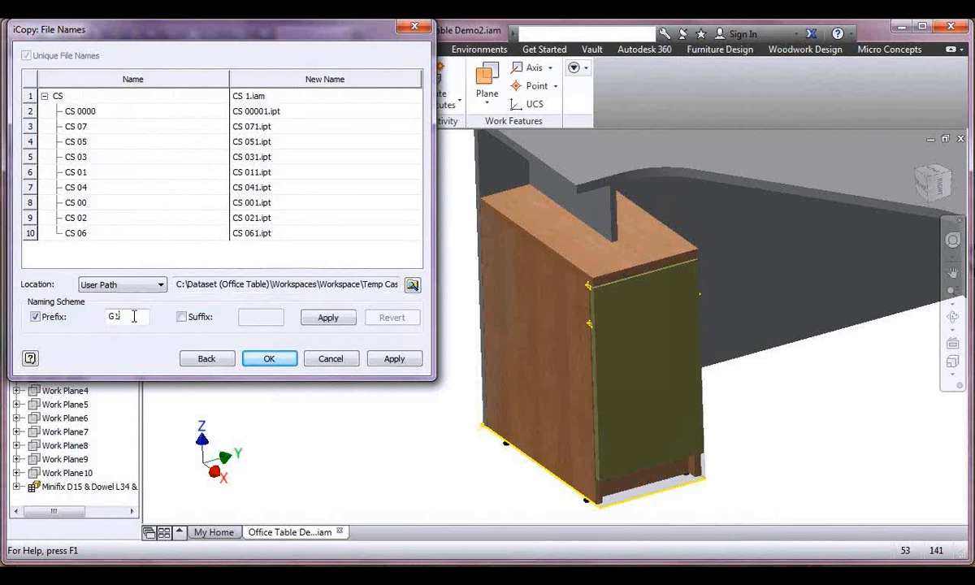
click(182, 317)
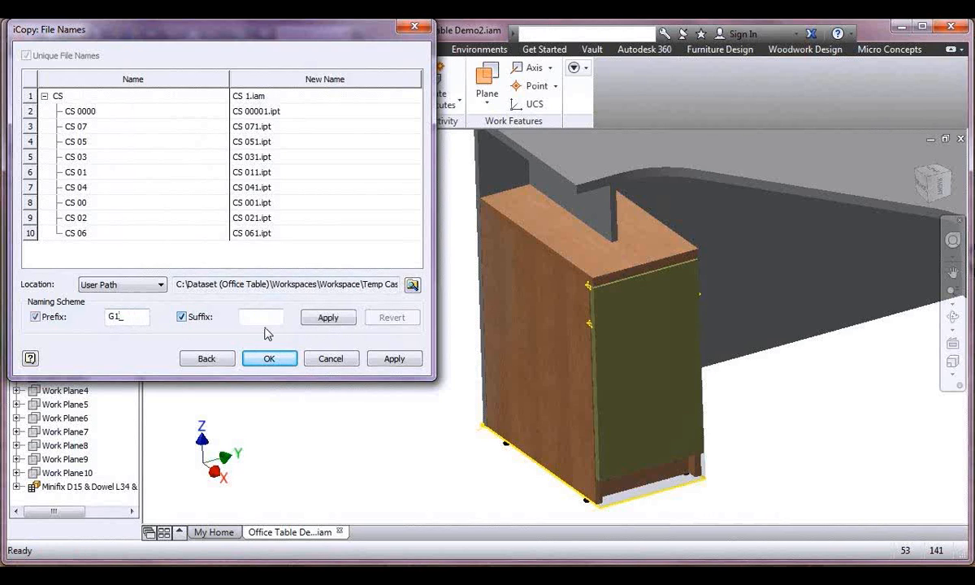
click(328, 317)
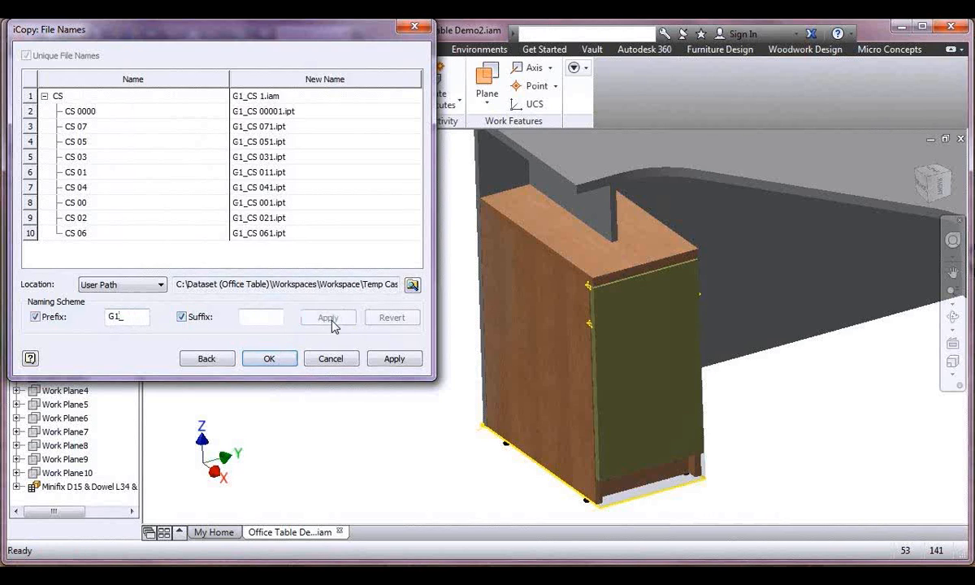
click(265, 363)
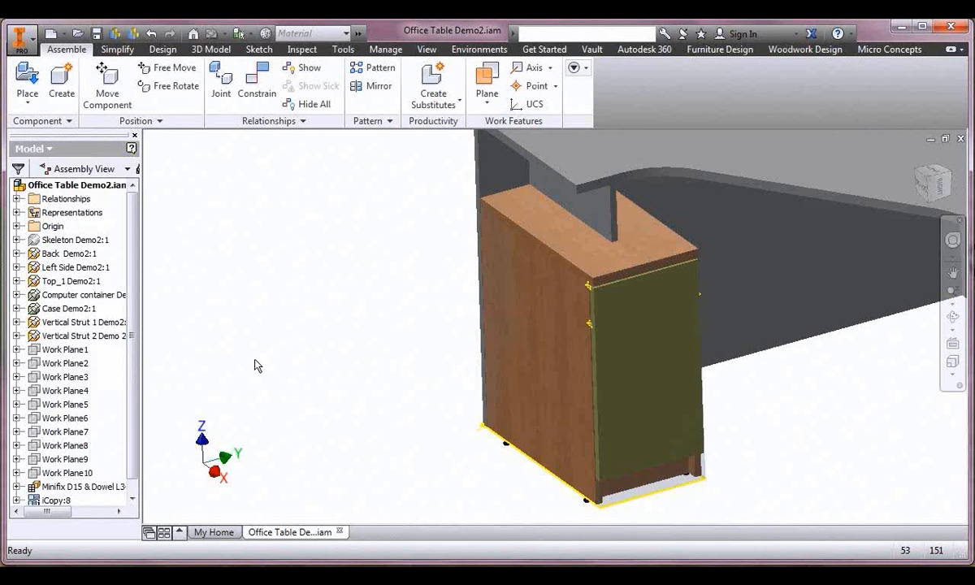
- Start a new iCopy using the DRC assembly from the iCopy2 Drawer Case folder as its source
key(F5)
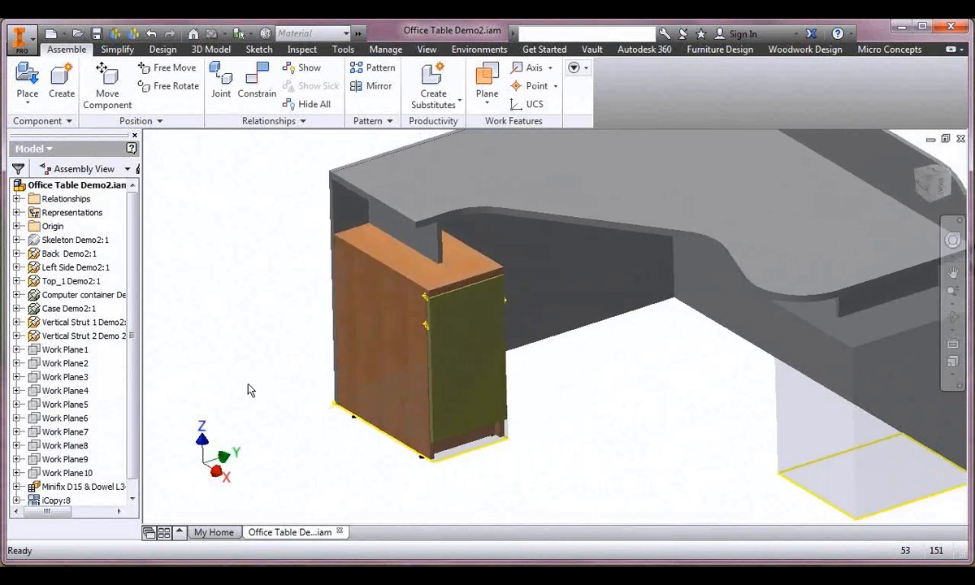
key(F5)
middle_drag(504, 416, 491, 380)
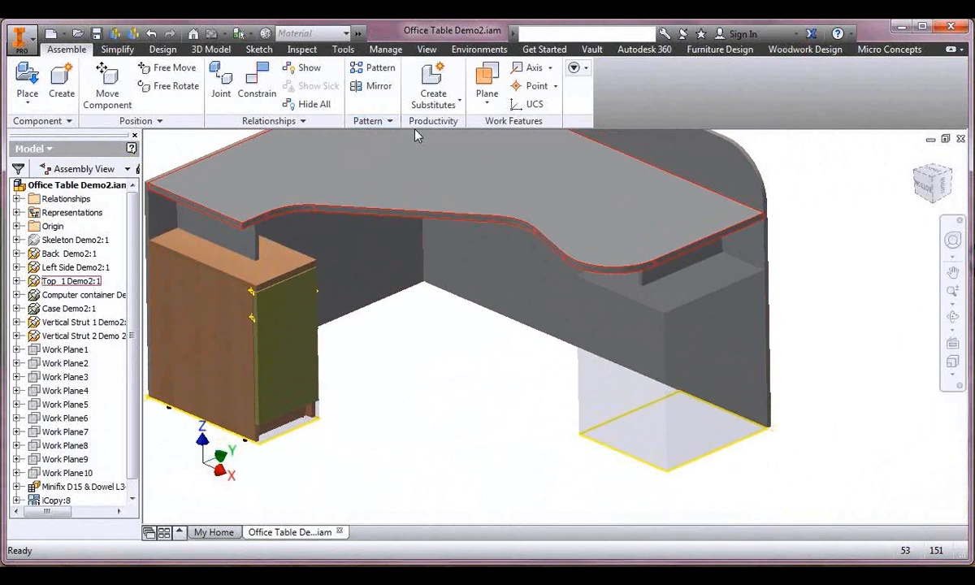
click(389, 124)
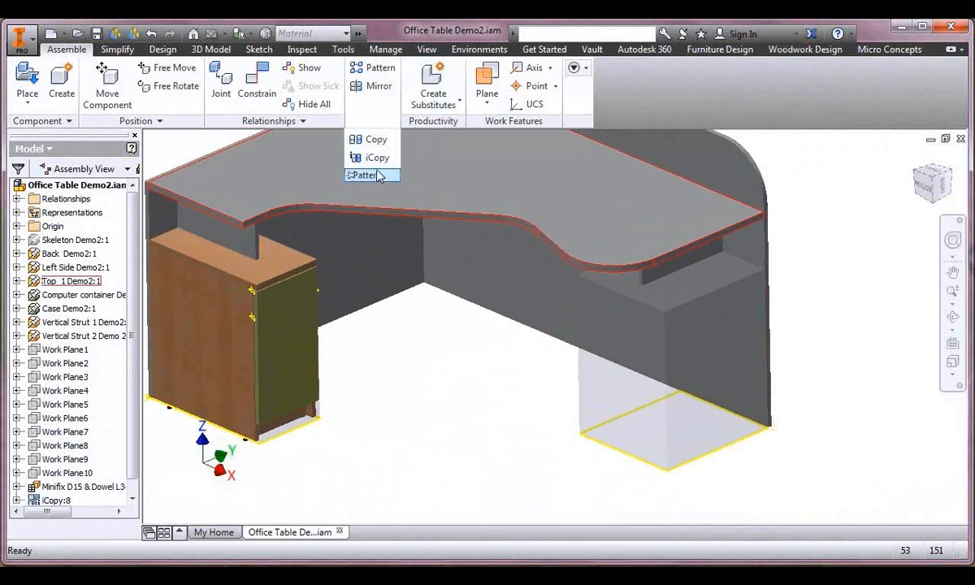
click(370, 157)
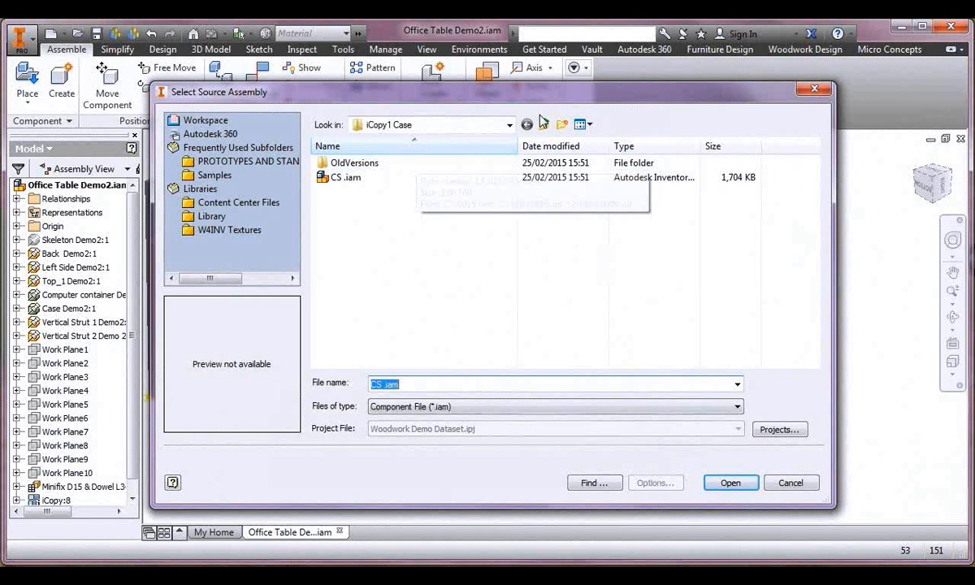
click(544, 124)
double_click(370, 208)
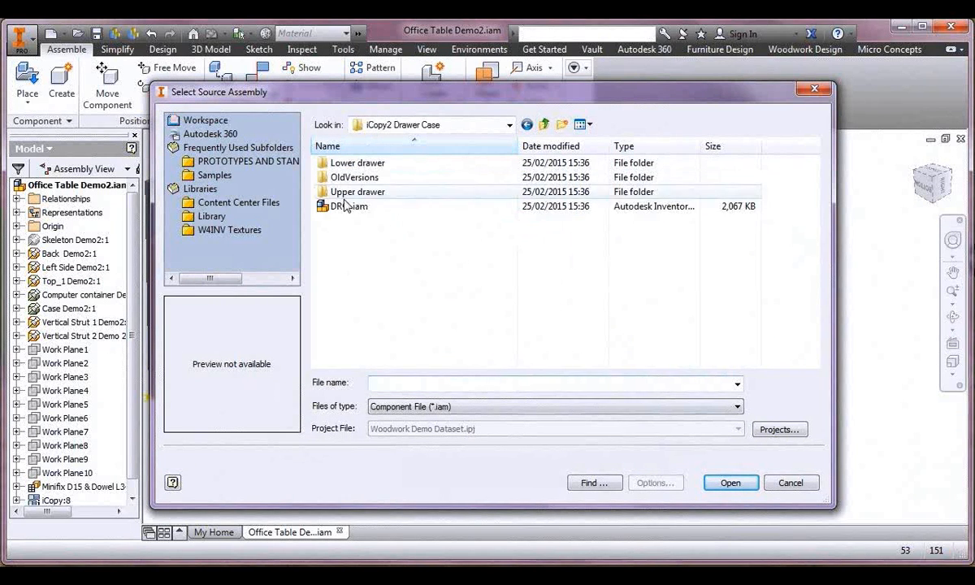
click(329, 207)
click(730, 482)
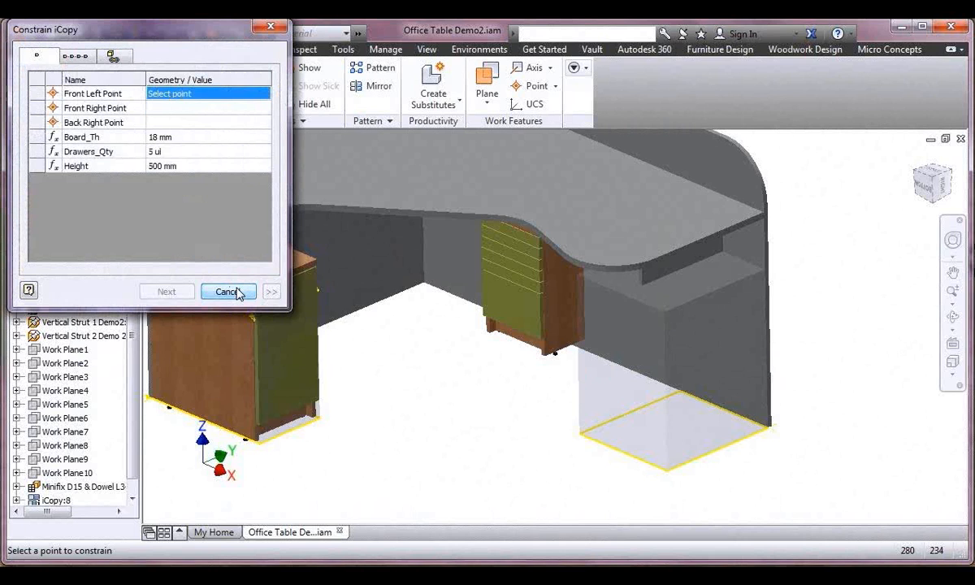
- Constrain the drawer case's front left, front right and back right points to the matching footprint corners of the empty container space
click(579, 434)
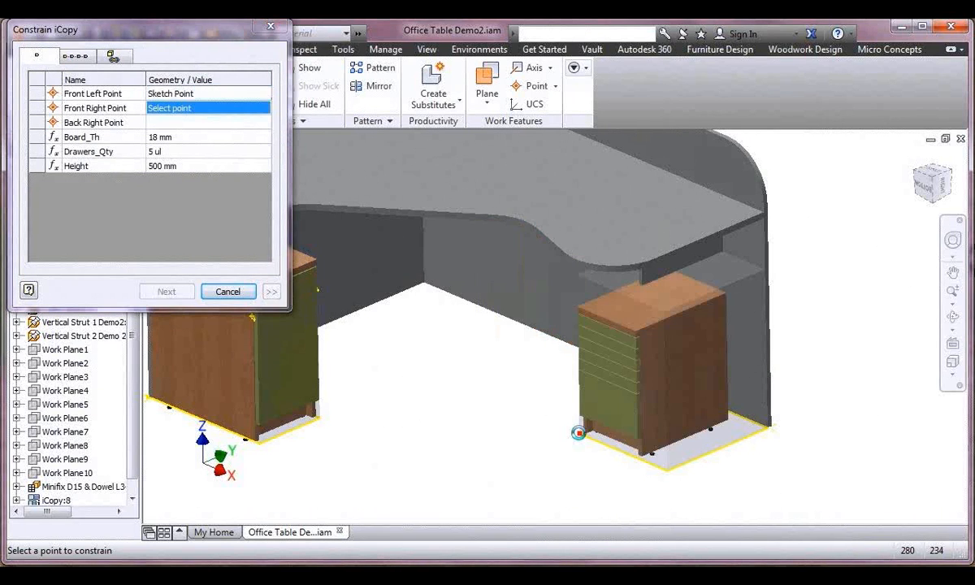
click(667, 471)
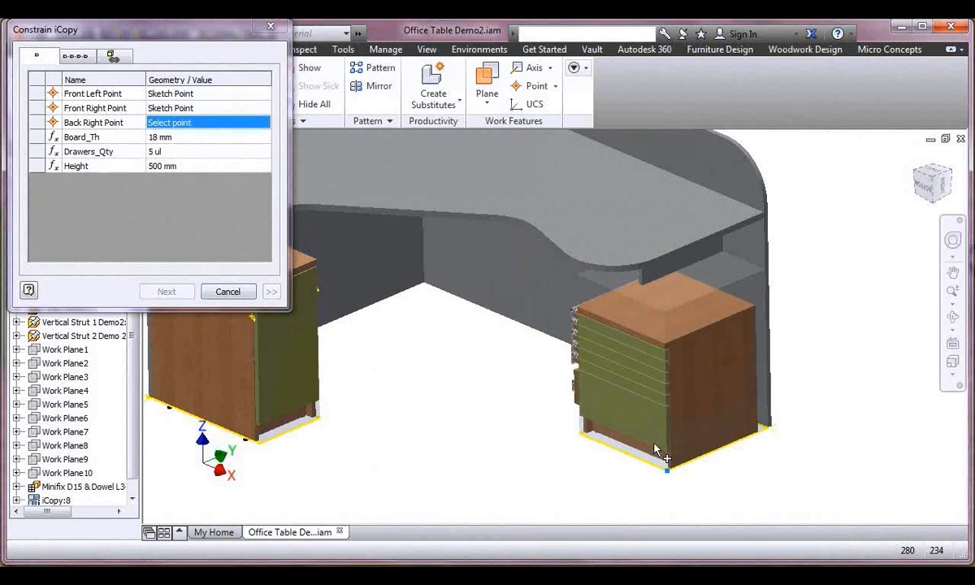
click(769, 427)
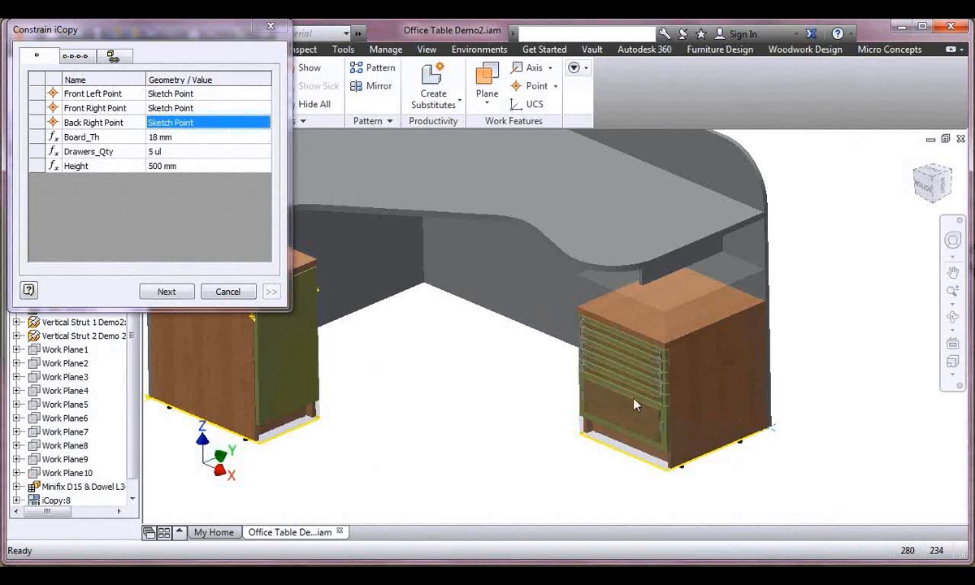
- Set the drawer case iCopy's Drawers_Qty parameter to 3
click(189, 152)
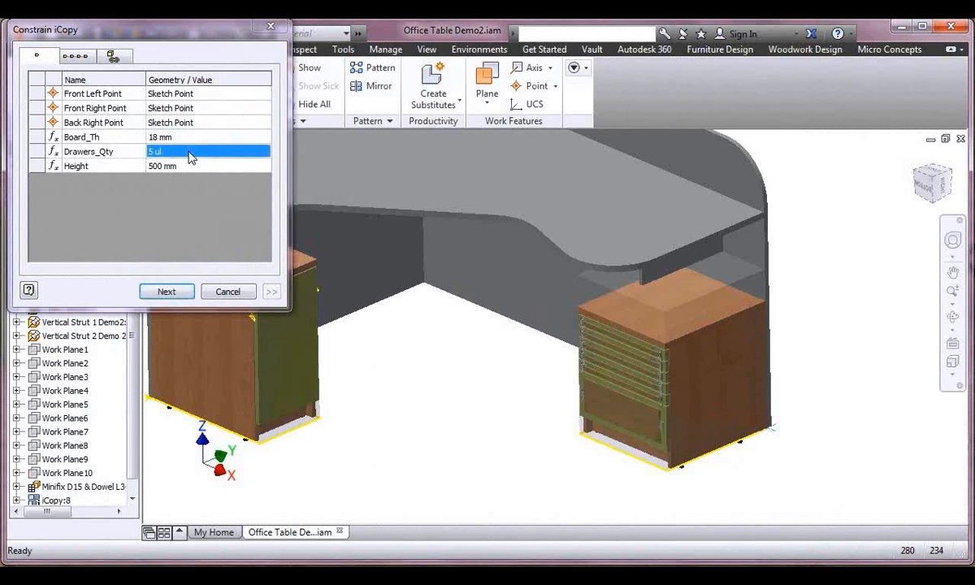
text(3)
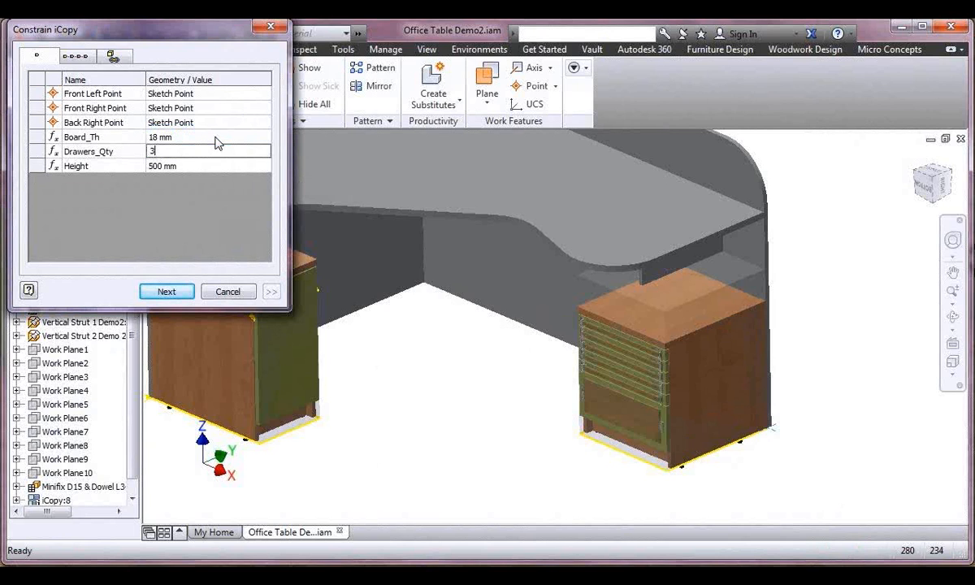
key(Return)
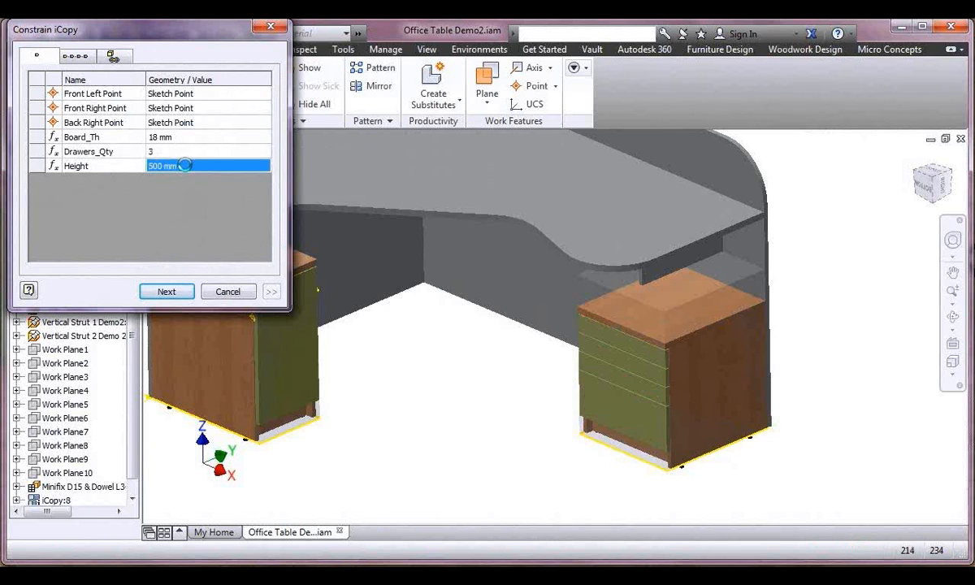
- Set the drawer case iCopy's Height parameter to 625 mm
click(186, 166)
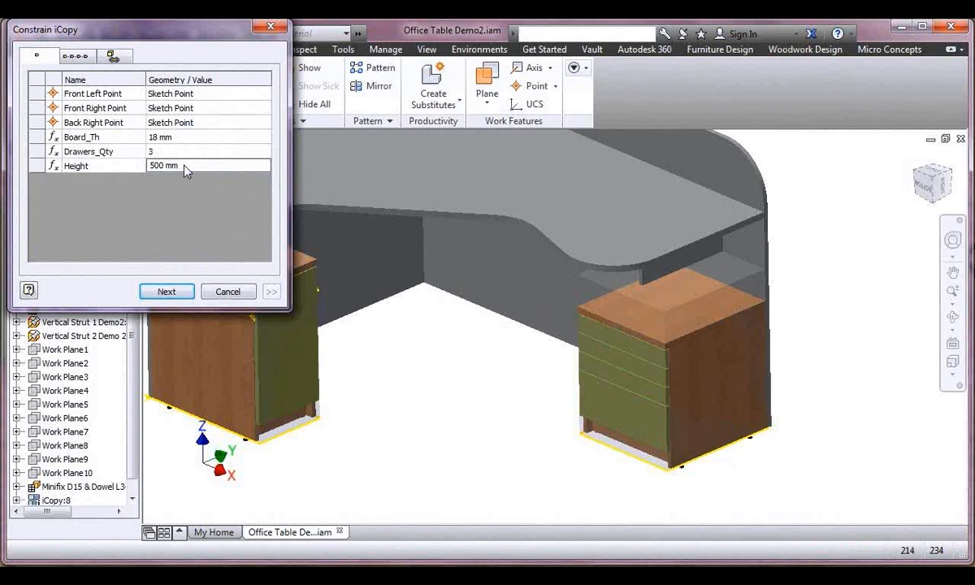
right_click(167, 166)
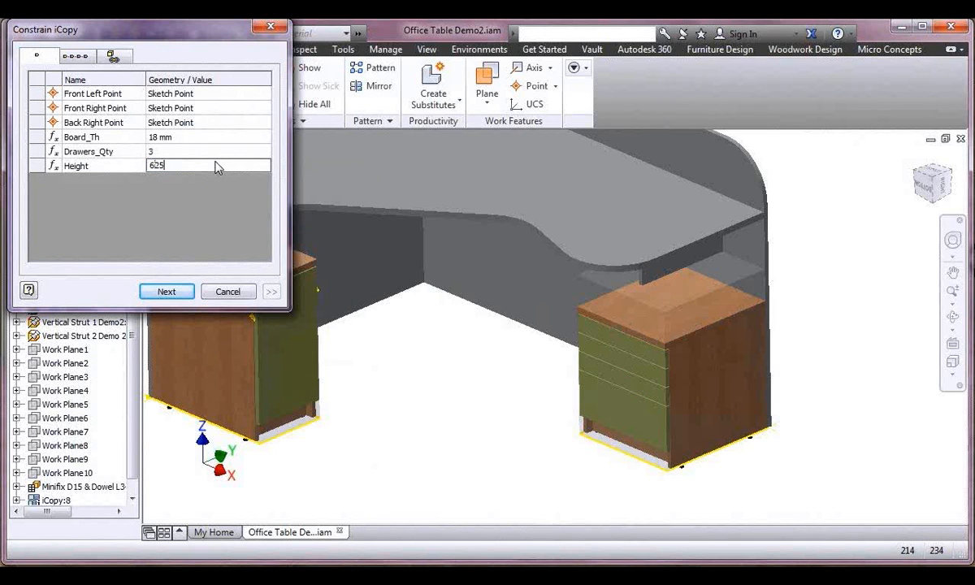
key(Return)
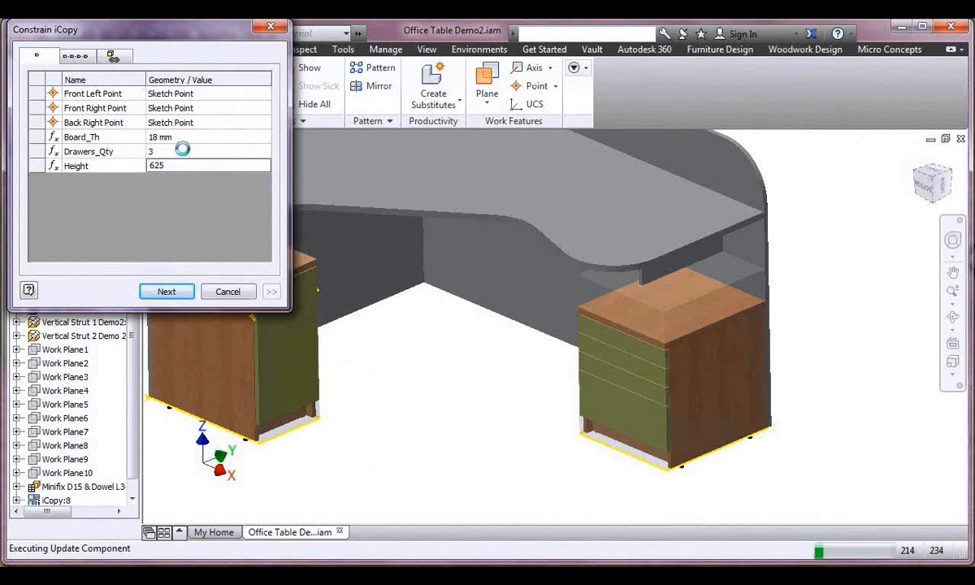
- Set the drawer case's Drawers_Qty parameter to 2 and accept the default copy and reuse status of its components
click(182, 152)
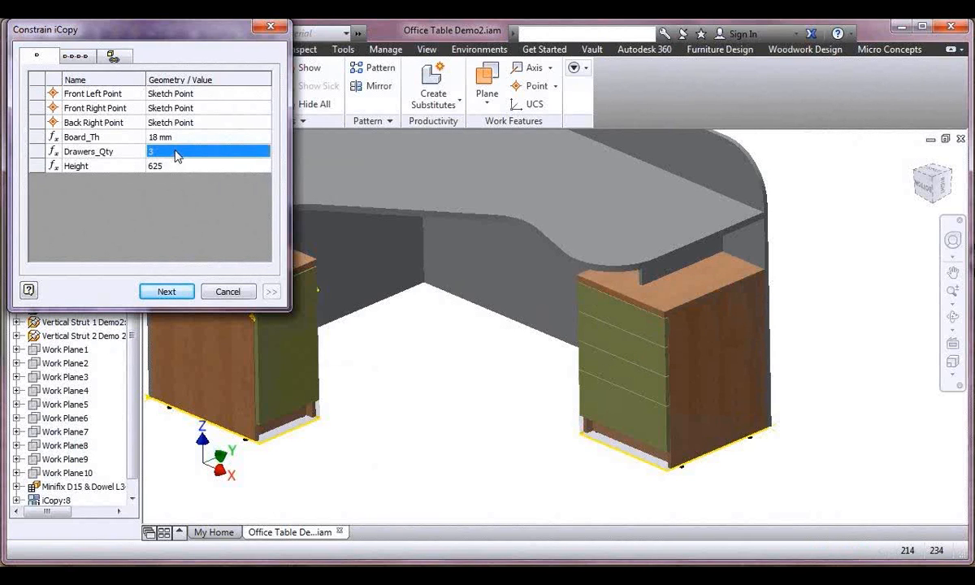
click(179, 151)
text(2)
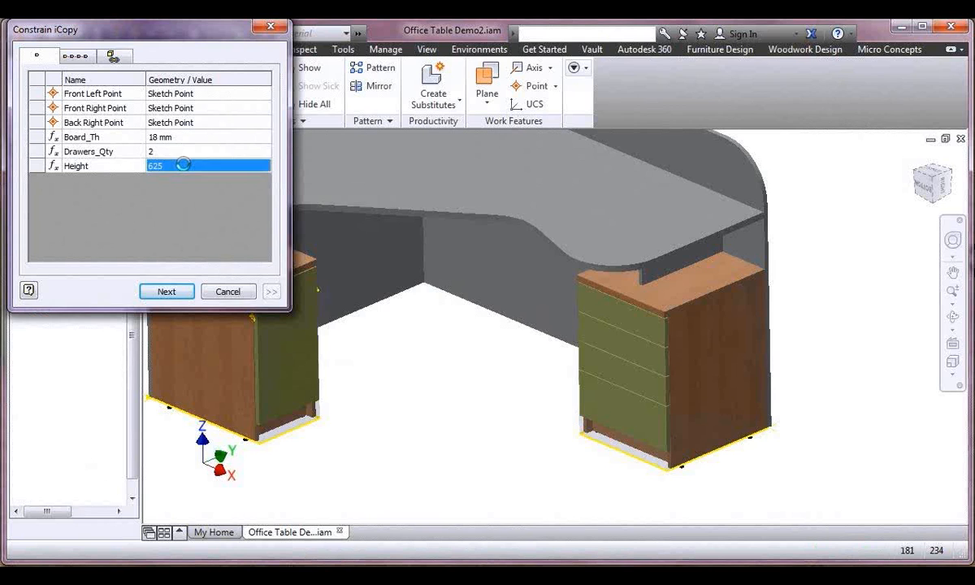
click(183, 164)
click(167, 292)
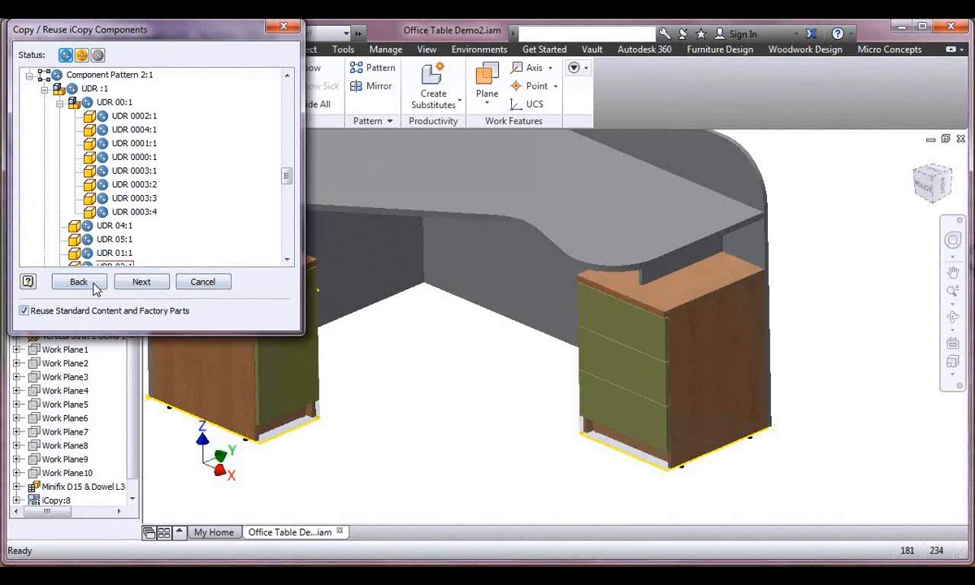
click(142, 285)
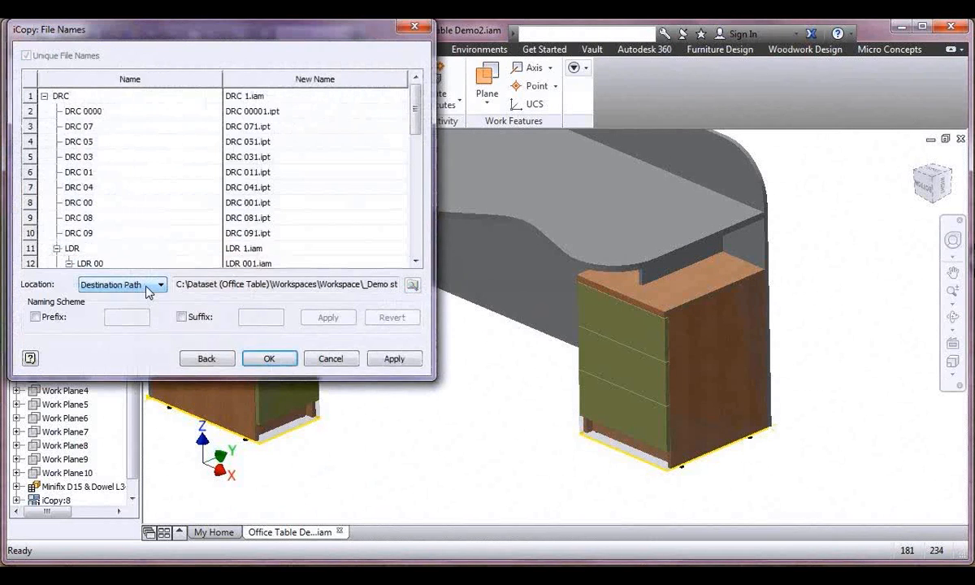
- Set the drawer case's file location to User Path and choose Dataset (Office Table)\Workspaces\Workspace\Temp Case on drive C
click(152, 286)
click(91, 322)
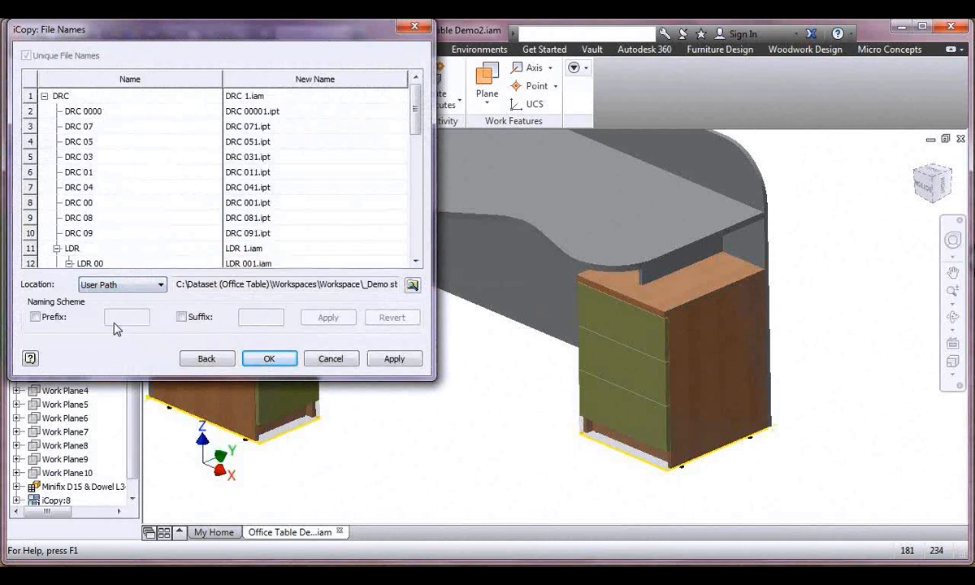
click(411, 284)
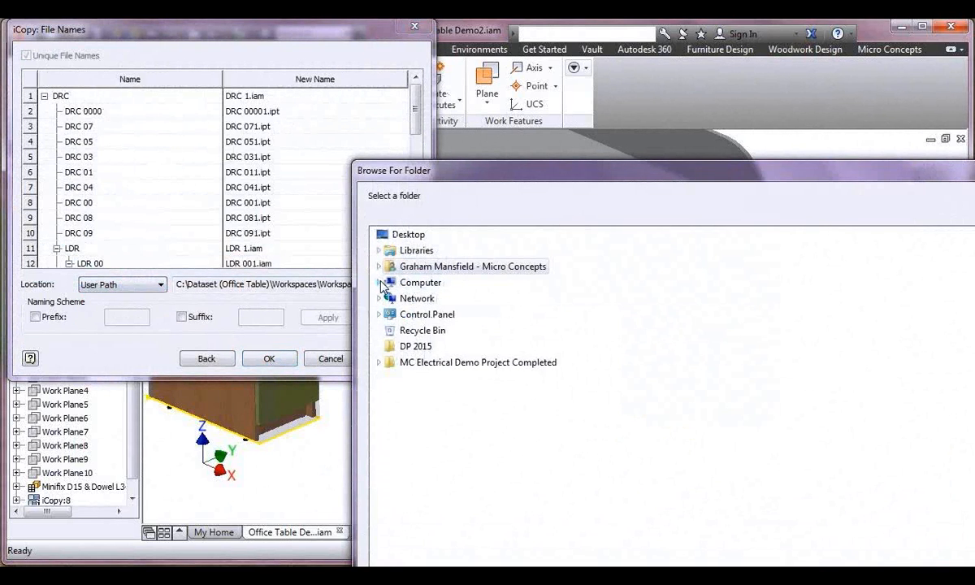
double_click(390, 284)
double_click(420, 300)
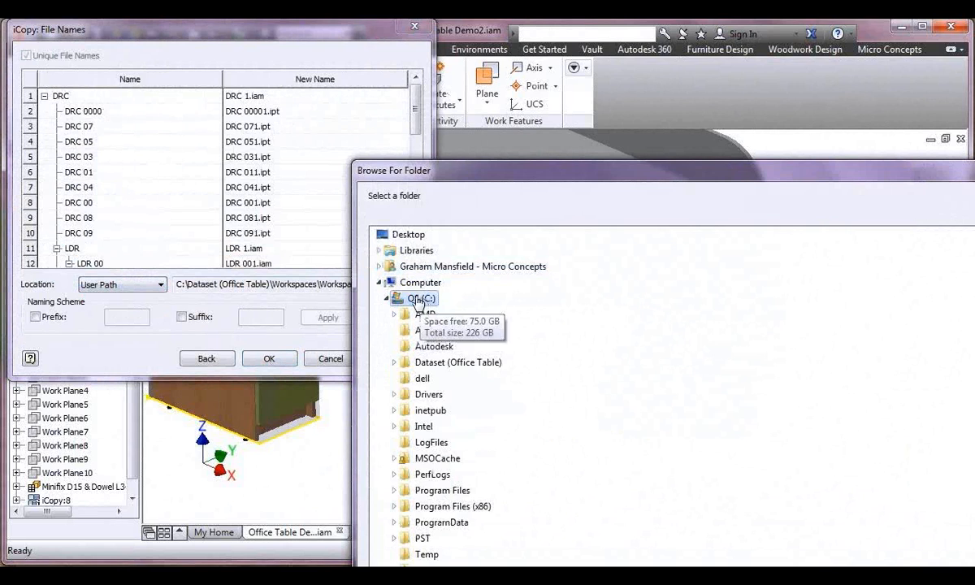
double_click(452, 363)
double_click(451, 380)
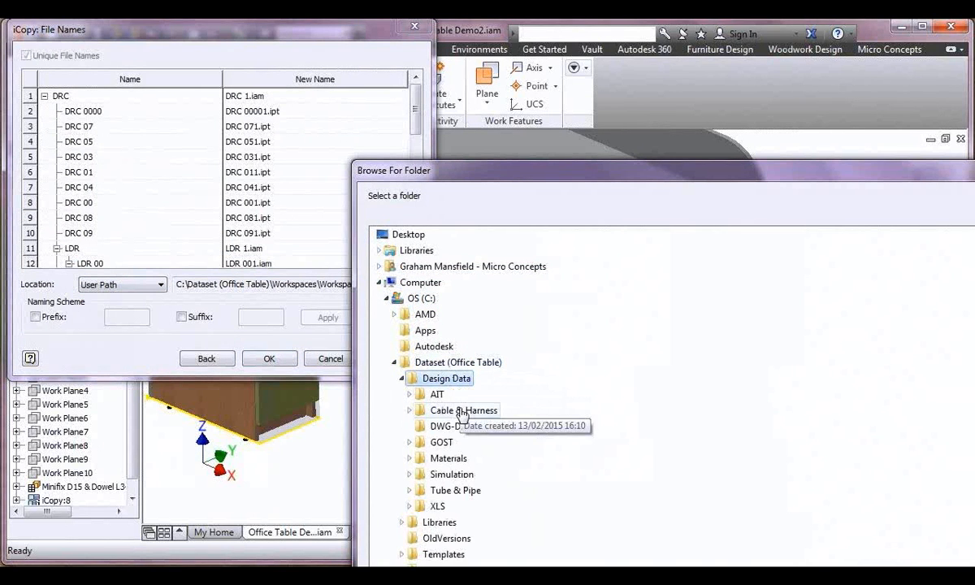
click(401, 378)
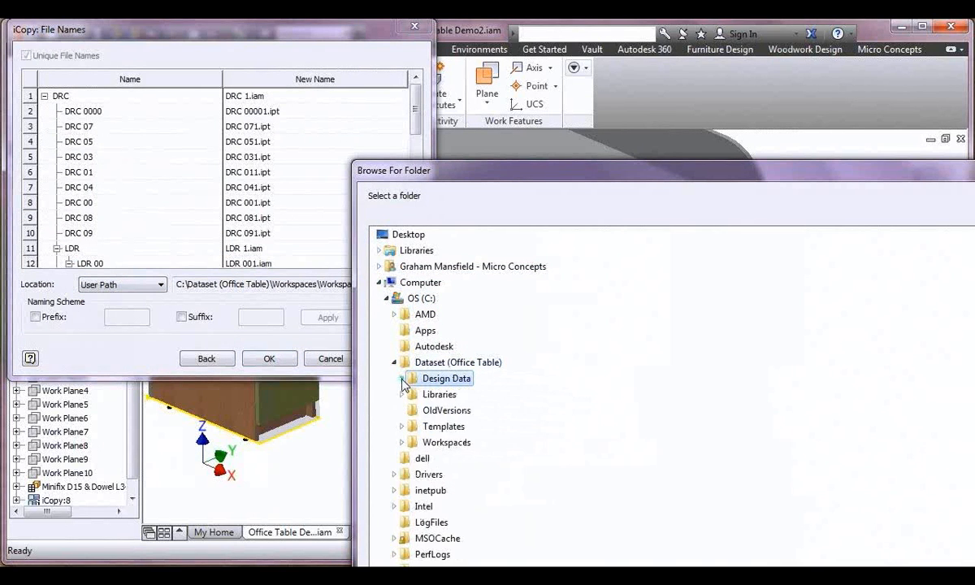
double_click(446, 442)
scroll(490, 520, down, 1)
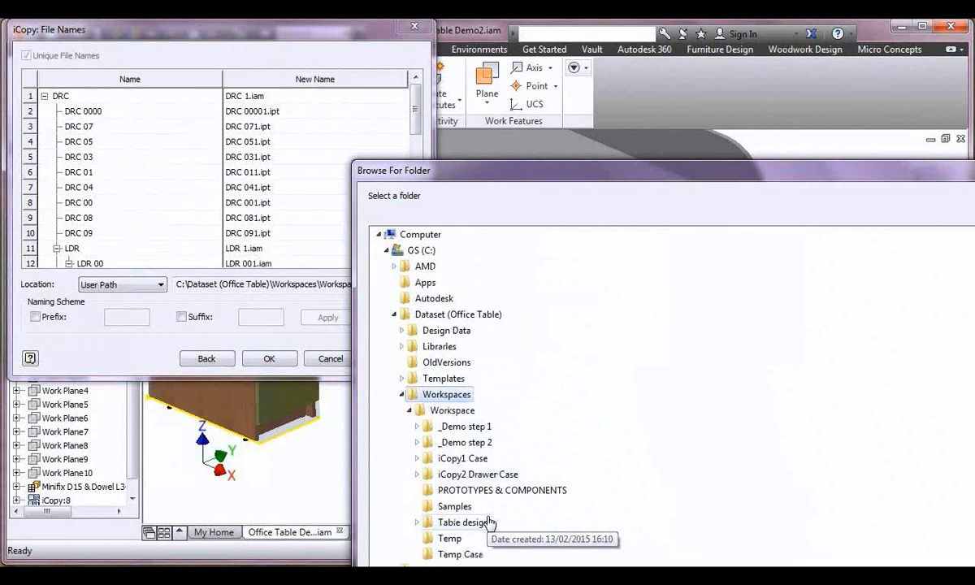
click(456, 555)
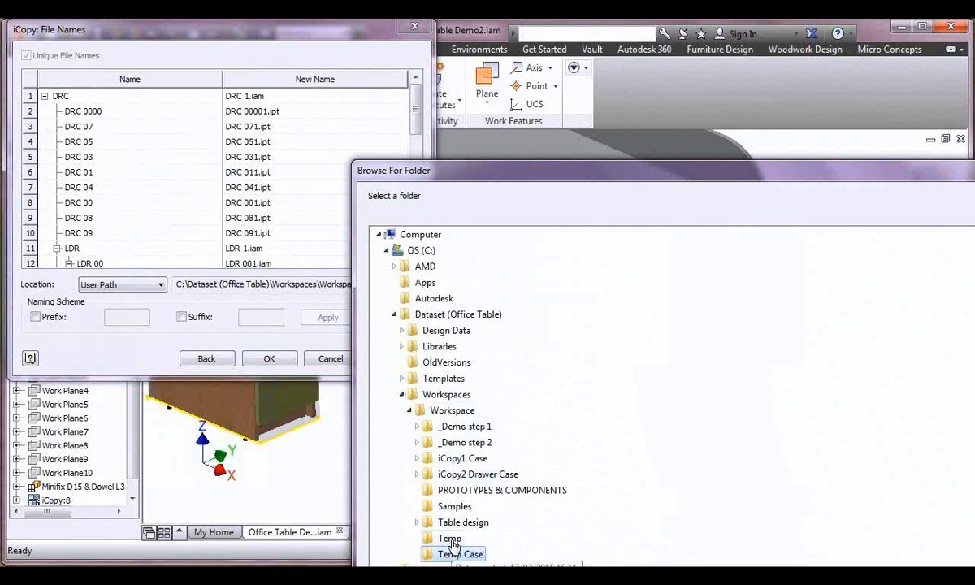
drag(541, 175, 415, 108)
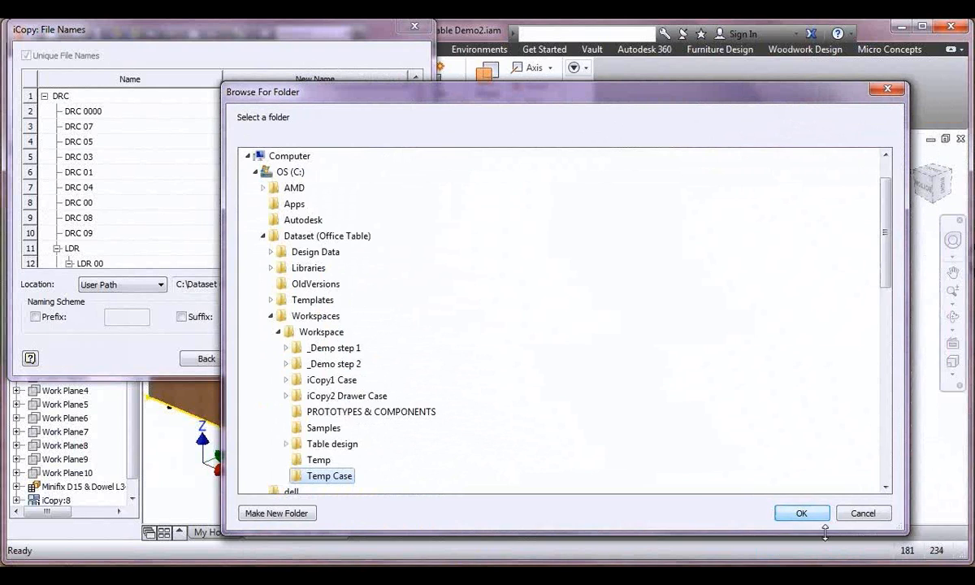
click(802, 514)
- Apply the prefix GM_ with no suffix text to the new file names and generate the drawer case
click(57, 320)
click(129, 318)
text(GM_)
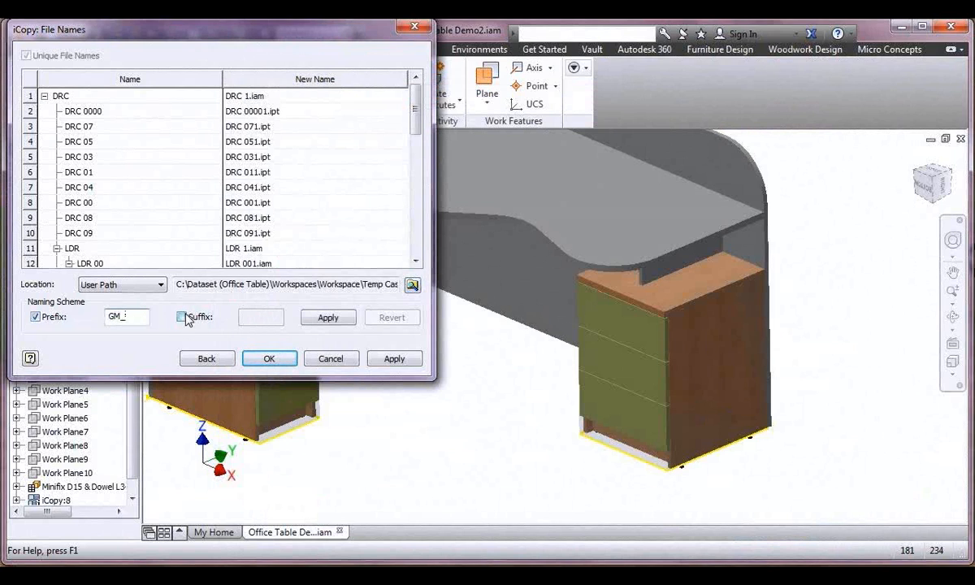
click(182, 317)
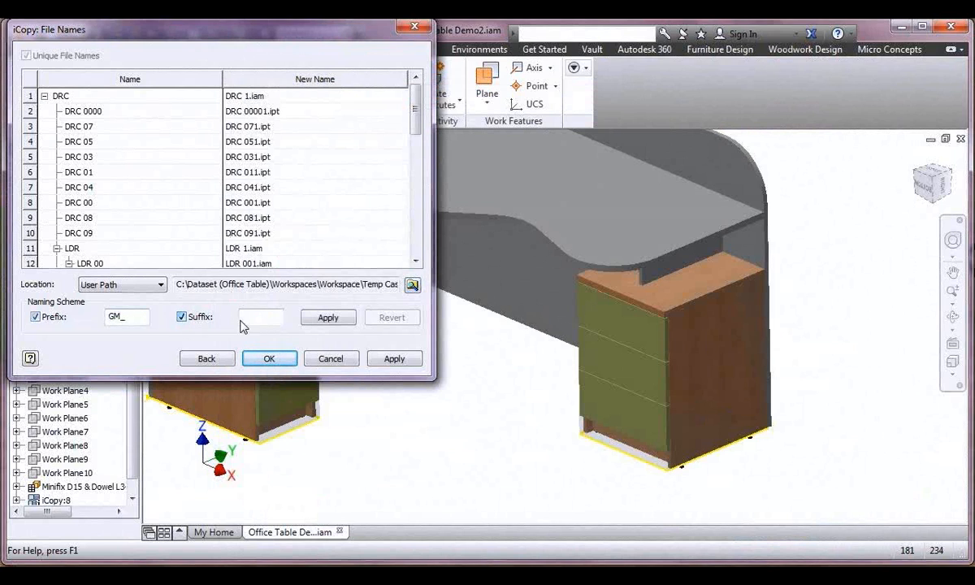
click(319, 320)
click(182, 317)
click(273, 358)
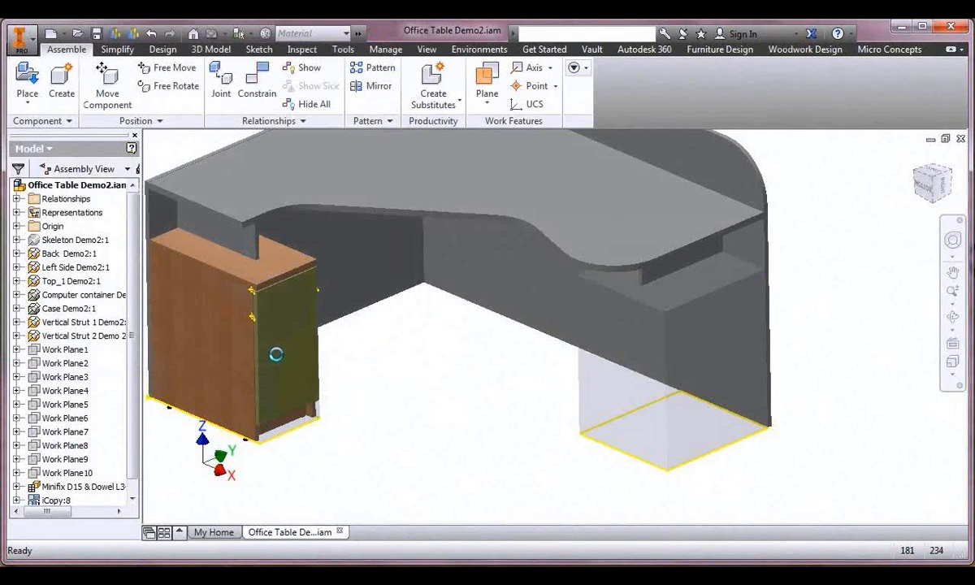
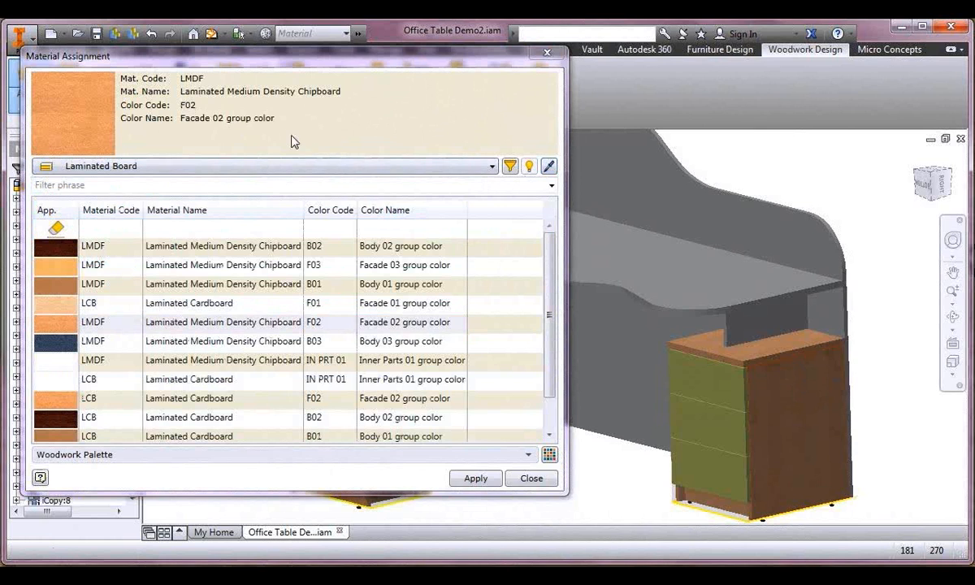
- Assign the LMDF laminated board material in color F02 (Facade 02 group color) to the desk's unfinished grey top, panels and struts
click(757, 222)
click(758, 277)
click(765, 316)
middle_drag(654, 333, 688, 328)
drag(567, 335, 375, 322)
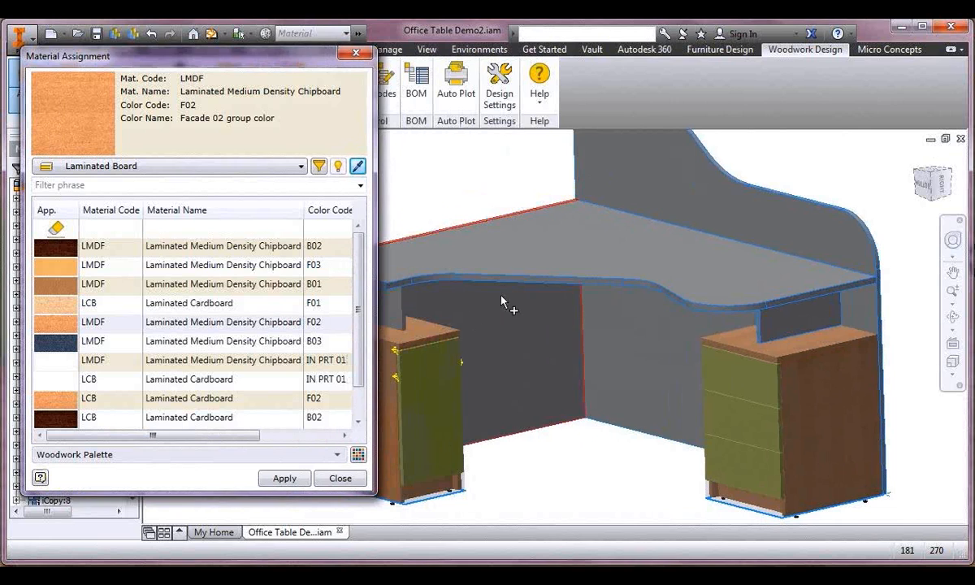
click(284, 478)
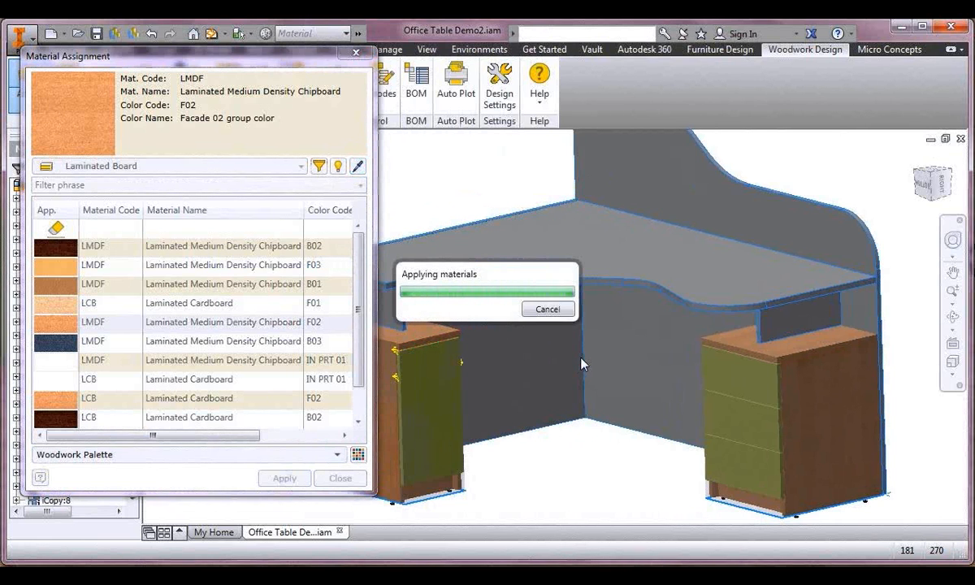
scroll(620, 309, up, 5)
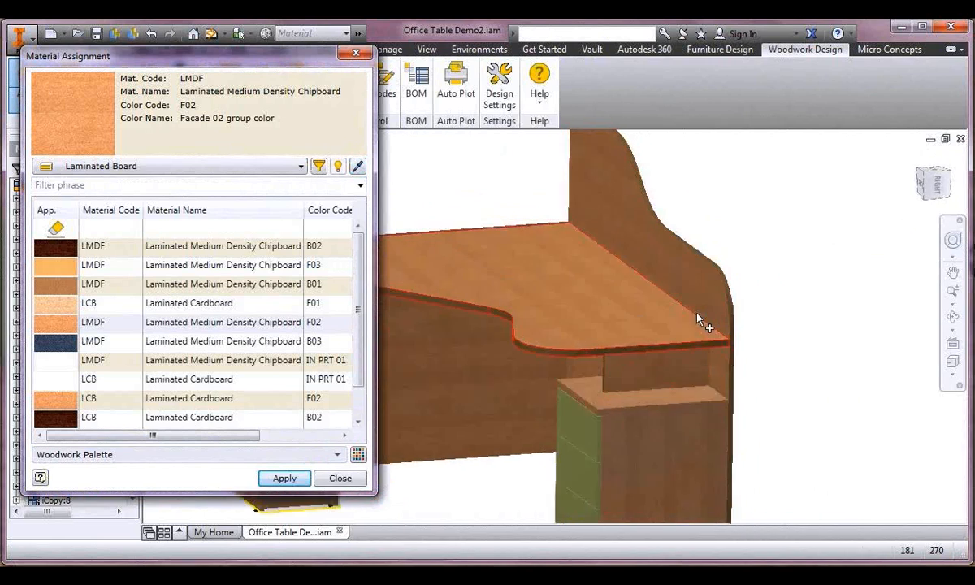
shift+middle_drag(682, 356, 603, 310)
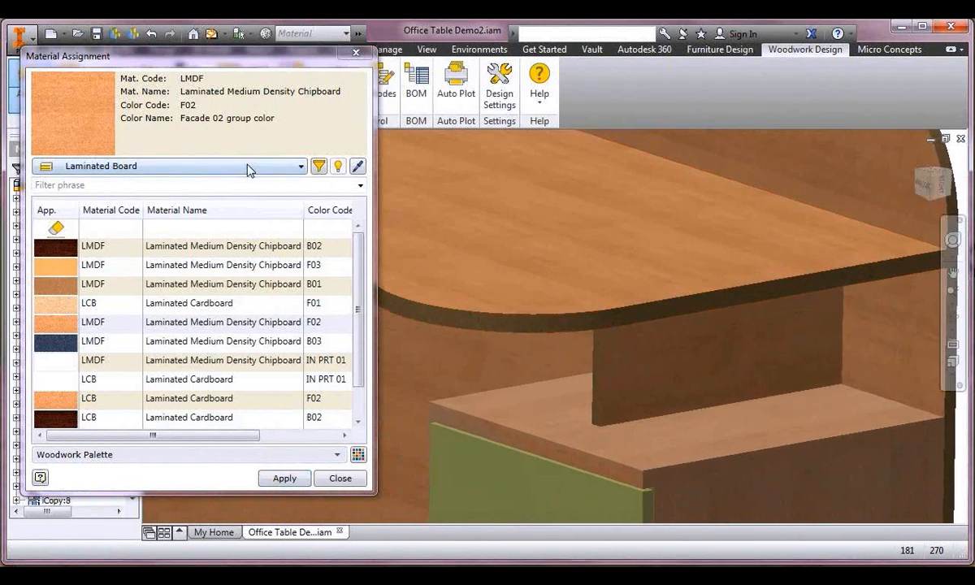
- Examine the available Solid and Board fill materials for one suited to the struts under the desk top
click(230, 165)
click(75, 196)
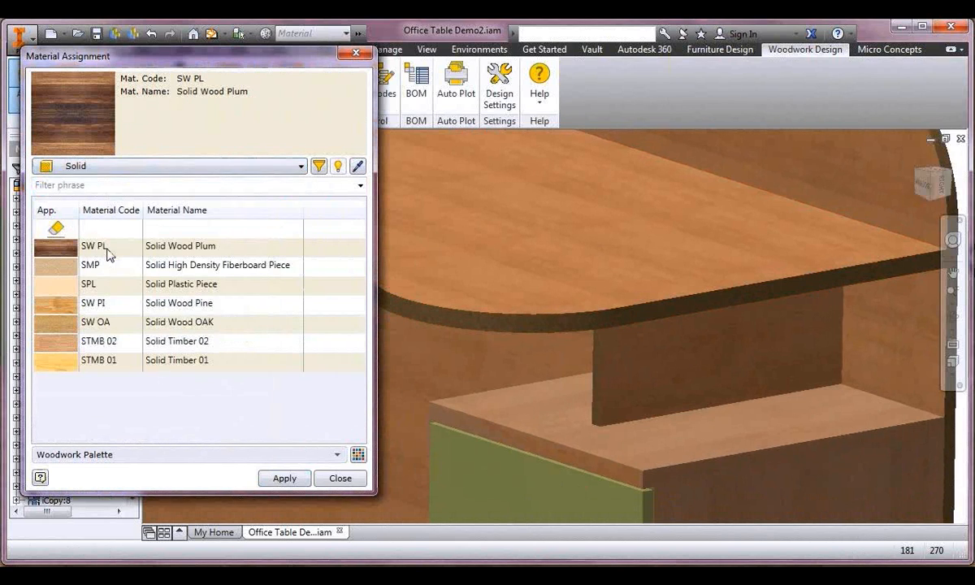
click(151, 165)
click(150, 165)
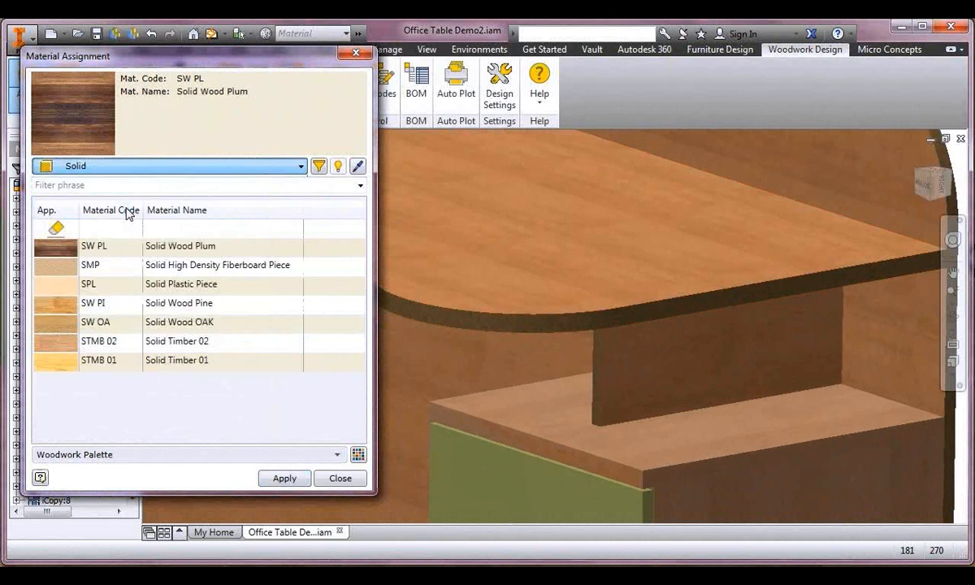
mouse_move(360, 302)
mouse_down()
mouse_move(353, 376)
mouse_move(362, 307)
mouse_up()
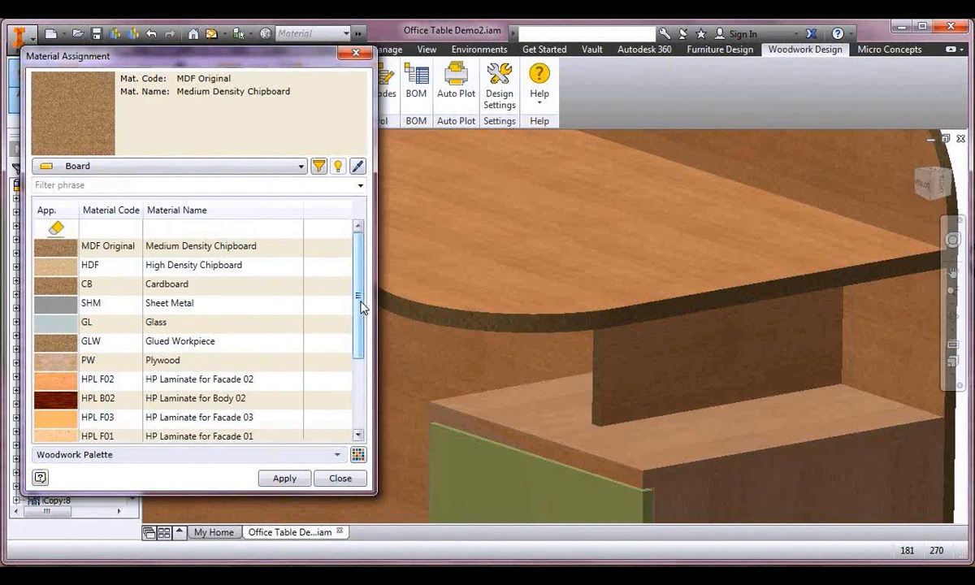
click(226, 168)
click(131, 198)
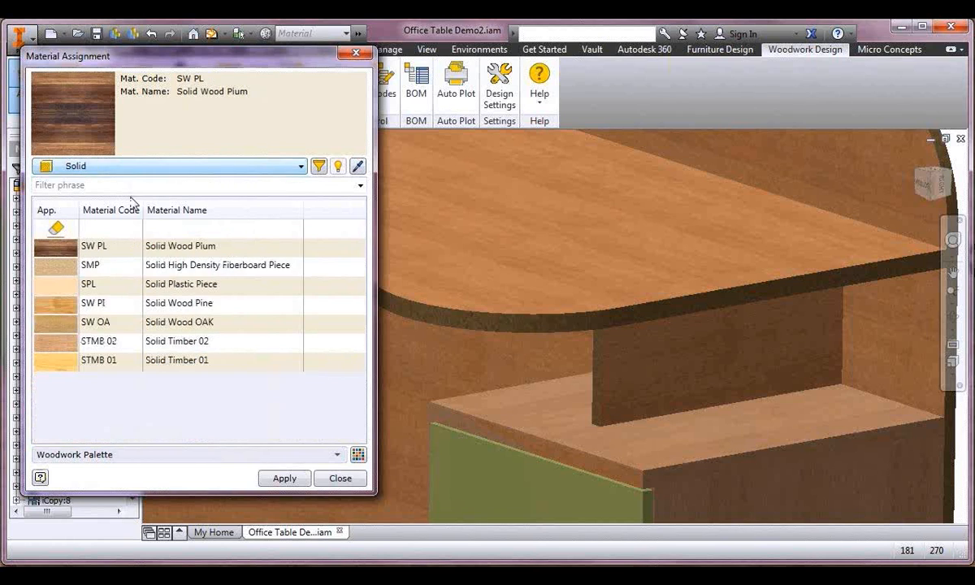
click(227, 167)
click(106, 208)
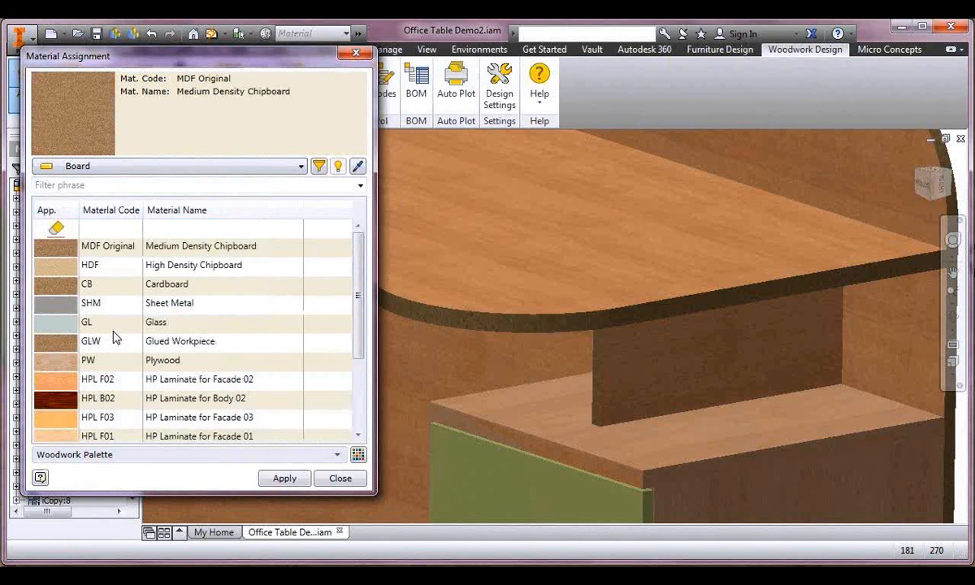
scroll(138, 330, down, 1)
scroll(147, 317, down, 1)
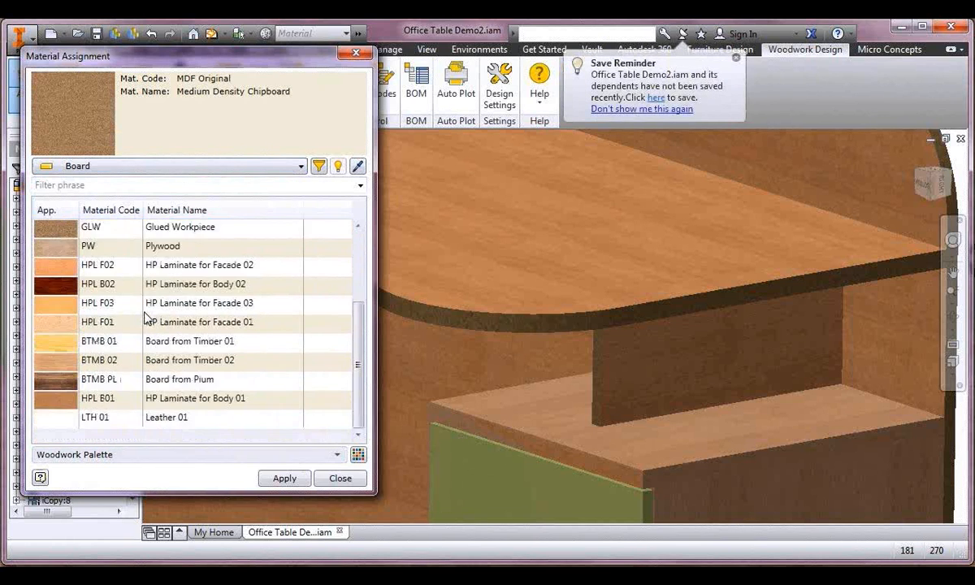
scroll(148, 321, up, 2)
- Assign the solid material SPL (Solid Plastic Piece) to the struts between the desk top and the two cabinets
click(135, 167)
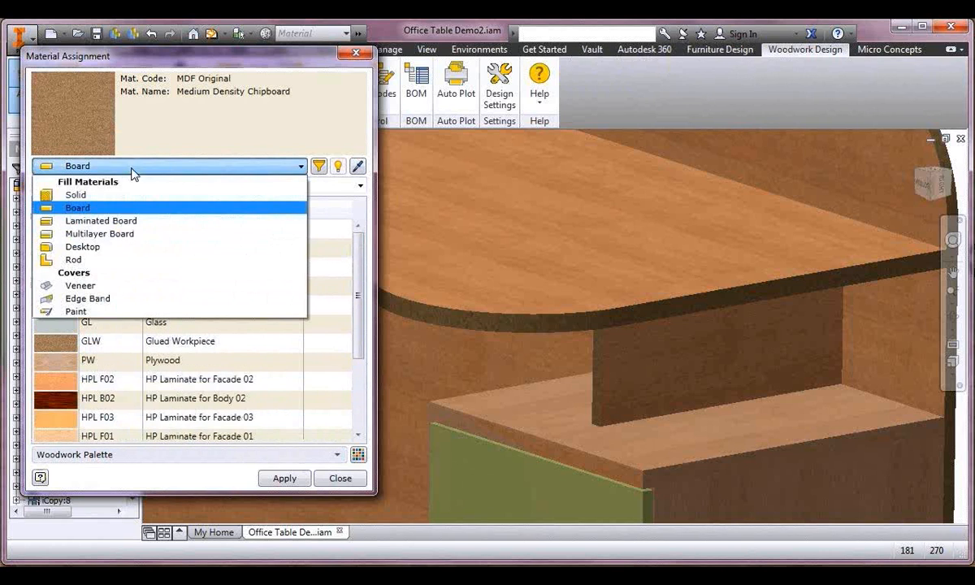
click(94, 197)
click(111, 288)
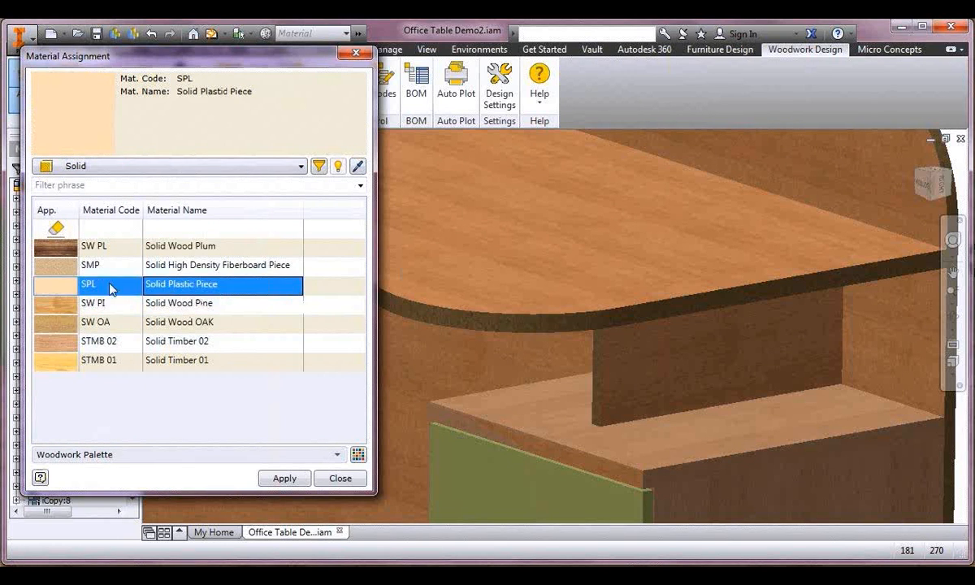
click(660, 347)
click(285, 478)
shift+middle_drag(536, 414, 595, 324)
click(299, 478)
middle_drag(674, 424, 578, 413)
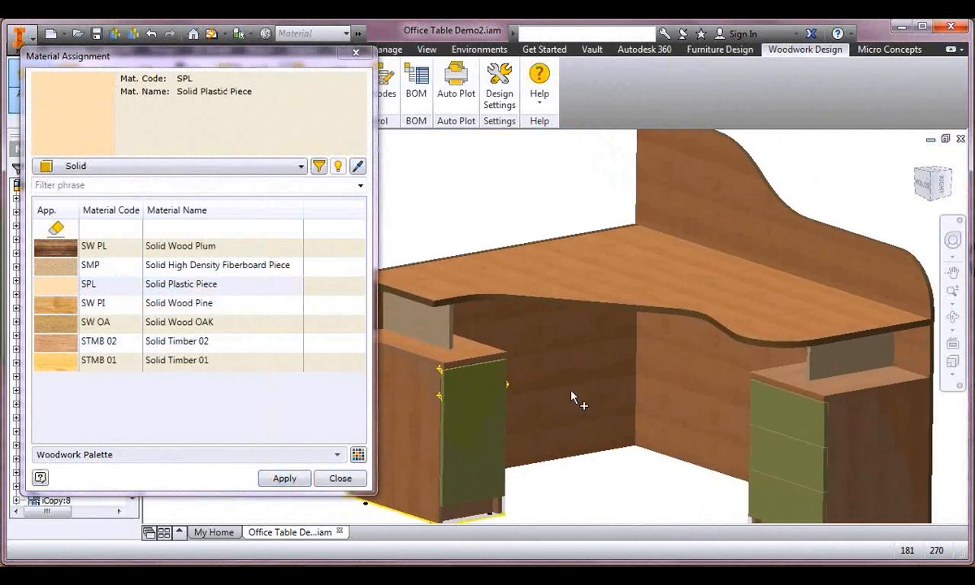
- Choose the PVC 1 edge band in color F02 (Facade 02 group color) as the cover material to assign
click(278, 167)
click(70, 298)
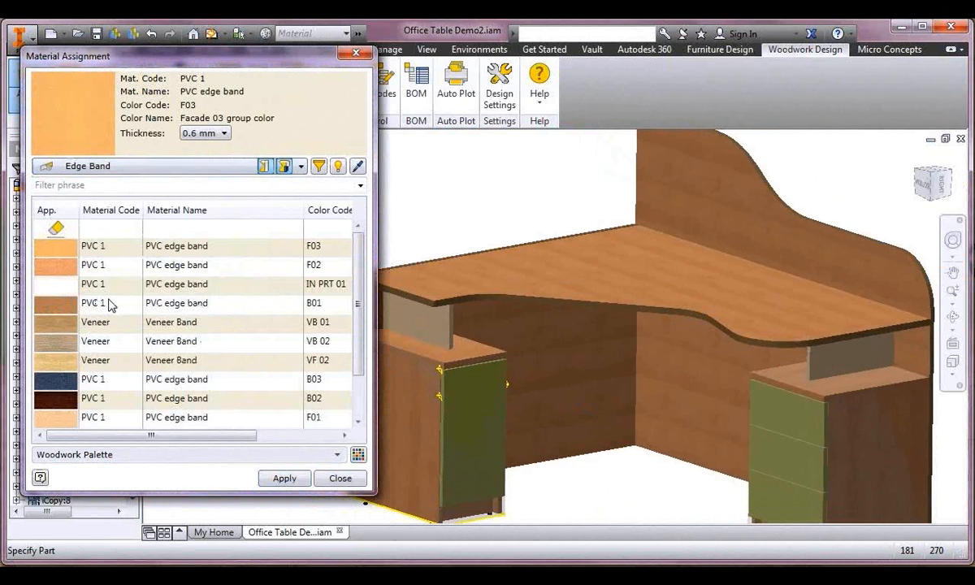
click(65, 271)
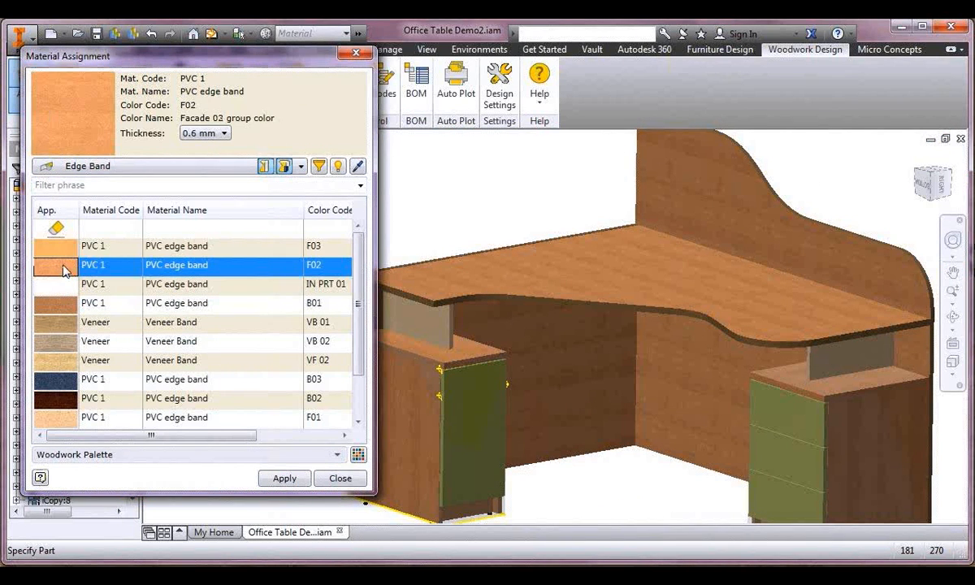
- Assign the 2 mm PVC 1 edge band in color F02 to the exposed edges of the desktop, left side and back panel
click(69, 307)
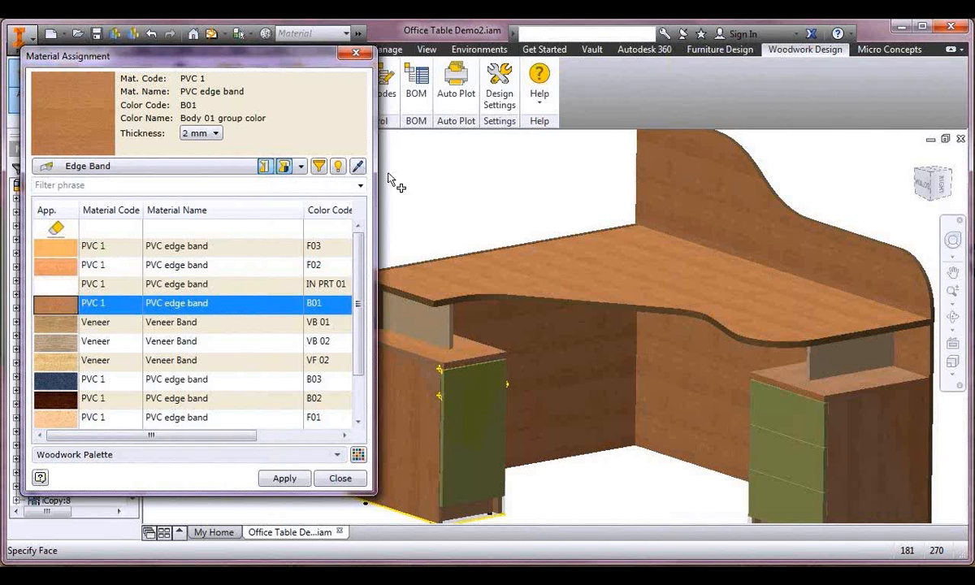
click(422, 362)
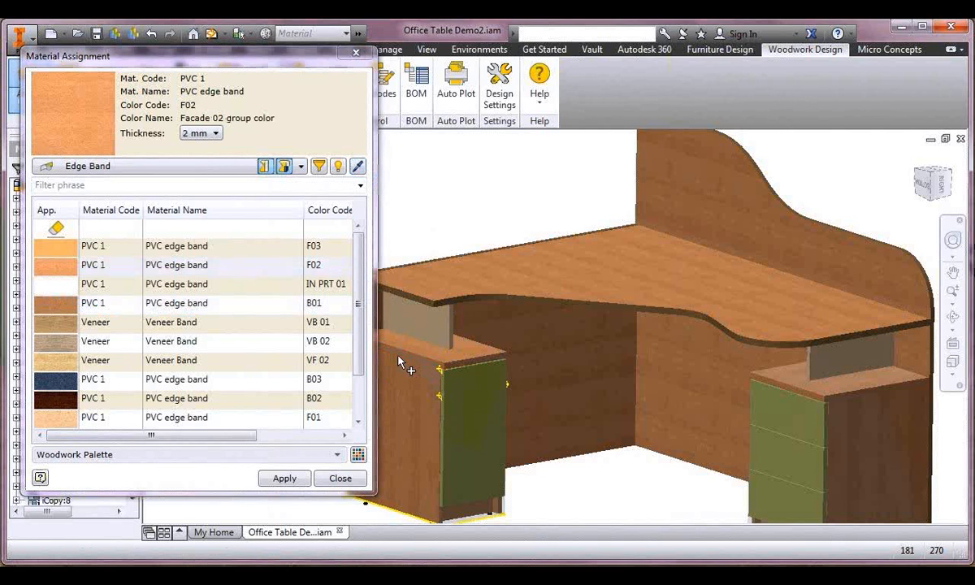
click(450, 307)
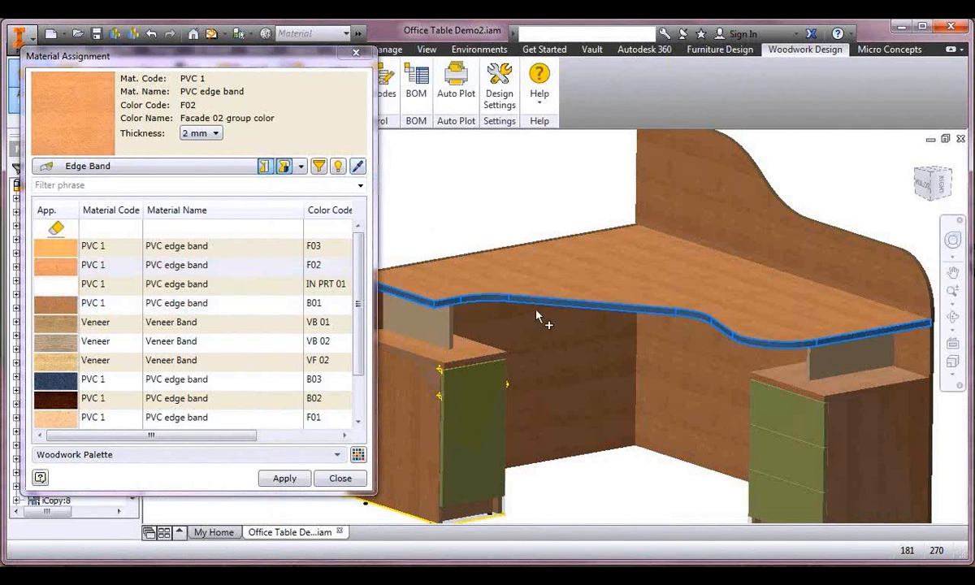
middle_drag(563, 380, 653, 359)
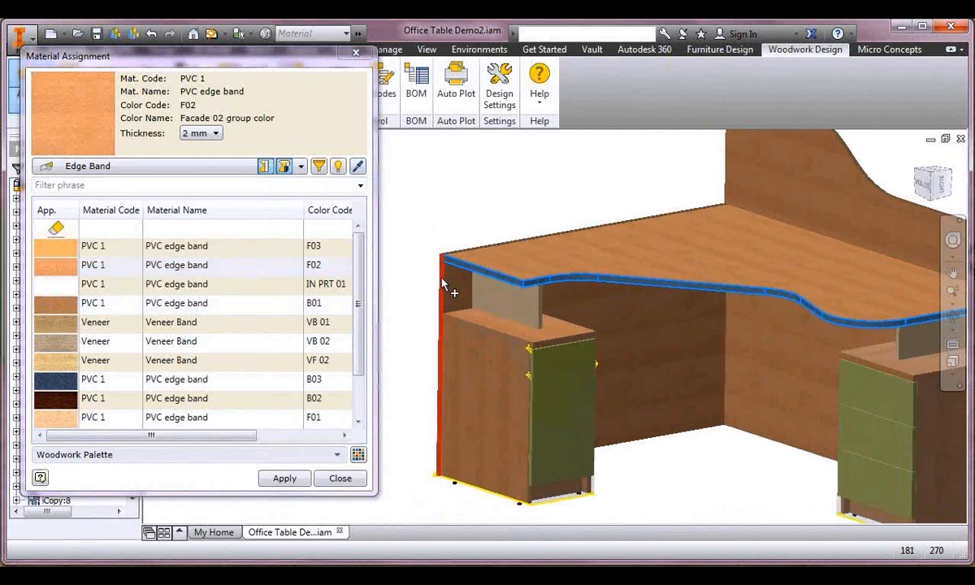
shift+middle_drag(857, 156, 658, 268)
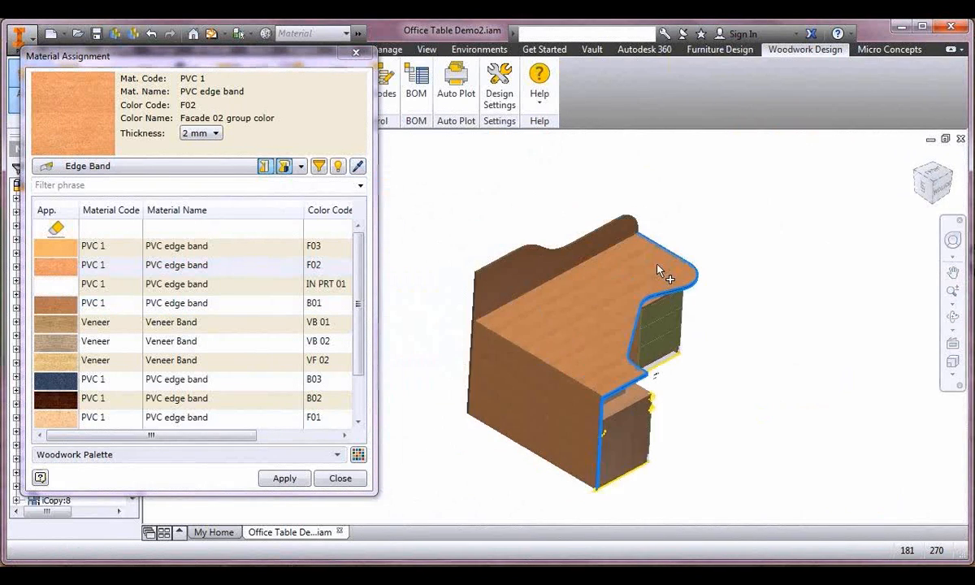
scroll(658, 271, up, 8)
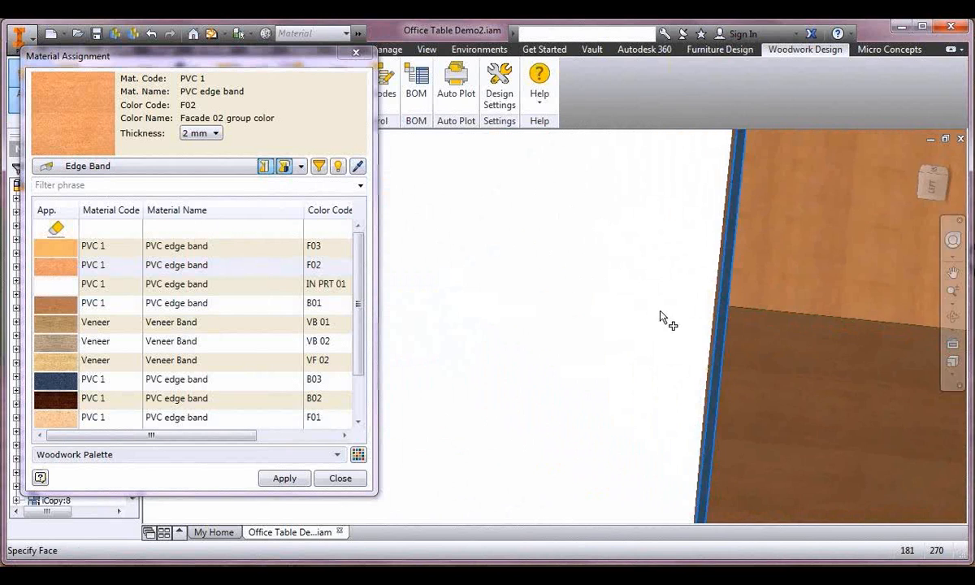
scroll(660, 315, down, 8)
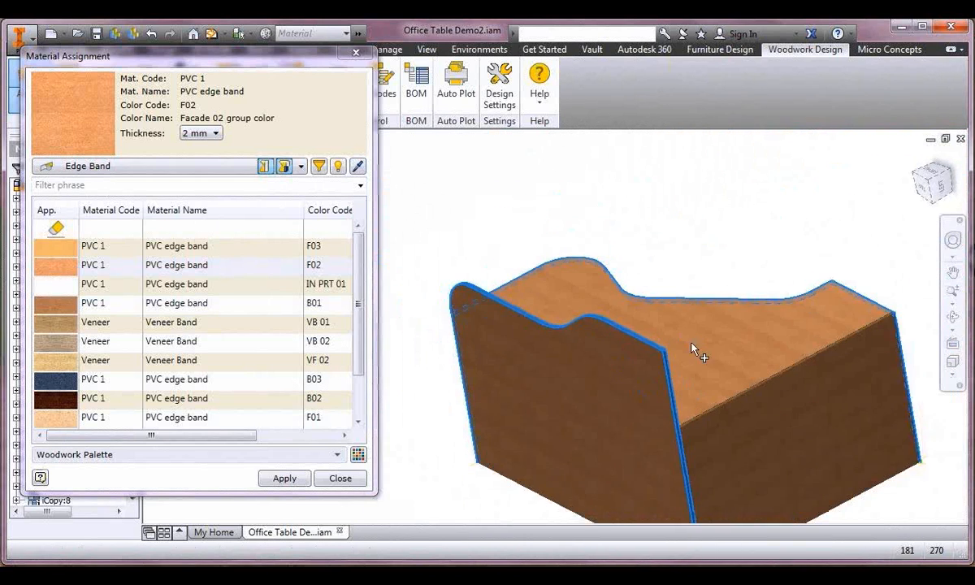
click(284, 478)
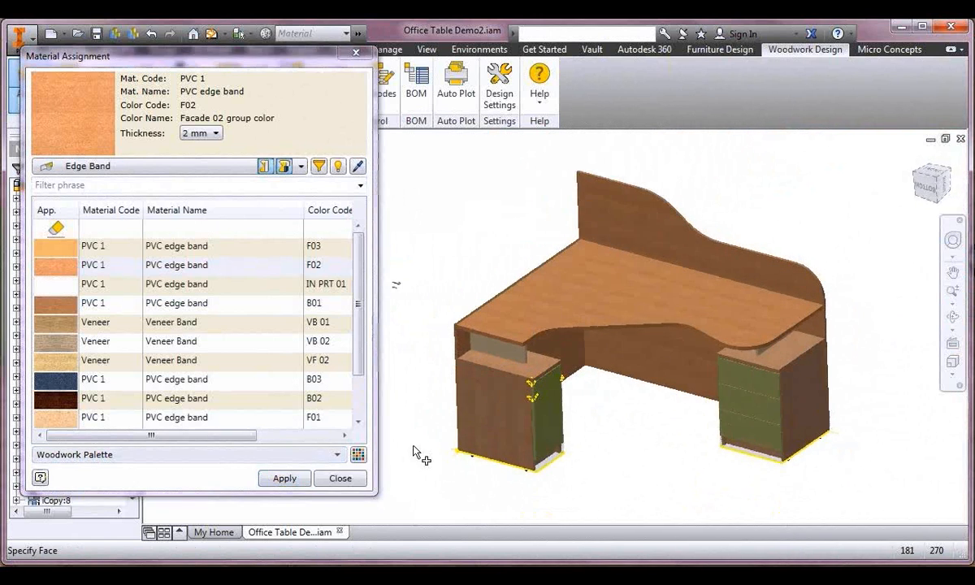
click(339, 478)
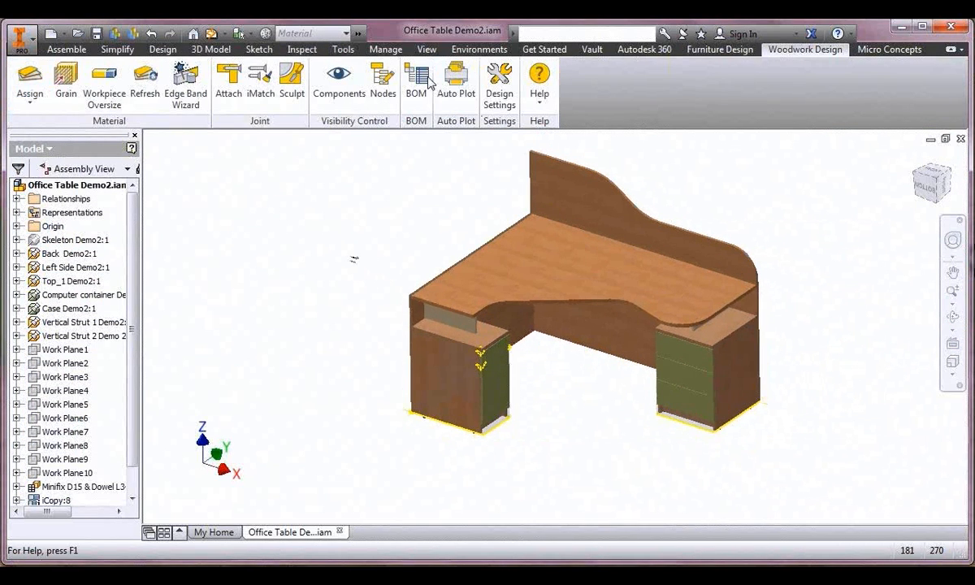
- Open the woodwork BOM, widen its window and look through its additional columns
click(426, 81)
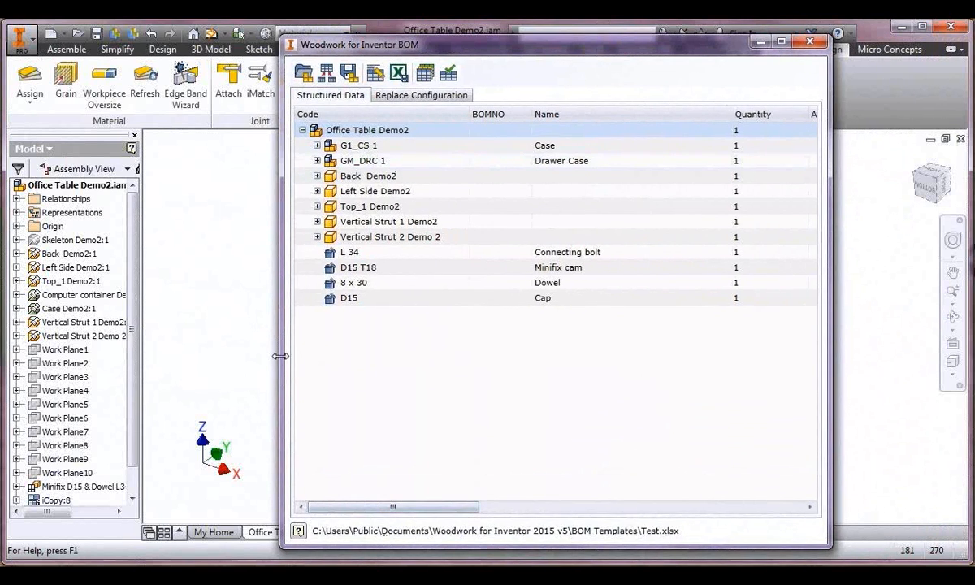
drag(279, 355, 43, 335)
drag(218, 515, 464, 516)
drag(402, 507, 122, 510)
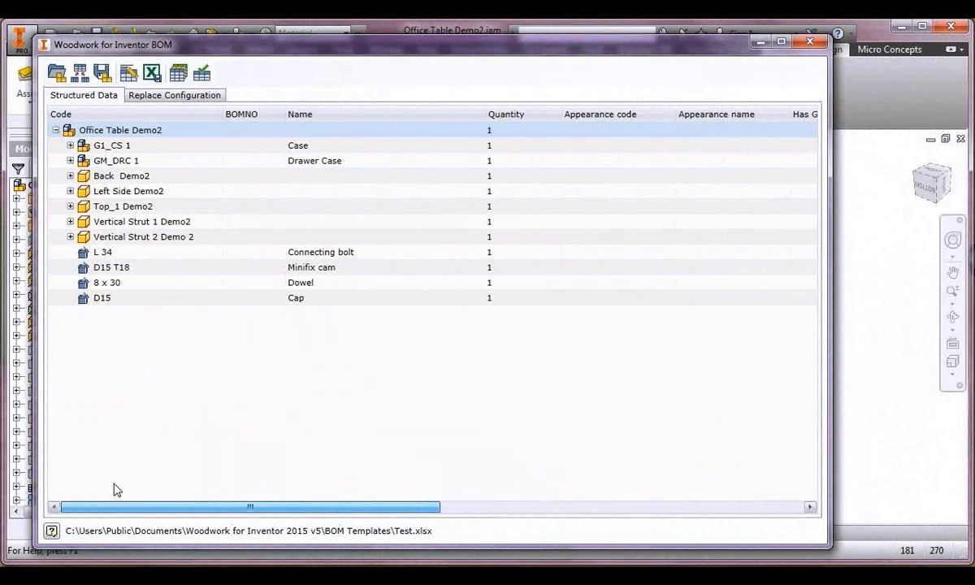
- Examine the workpiece materials of Back Demo2, Left Side Demo2 and Vertical Strut 1 Demo2 in the BOM, and close it
click(70, 175)
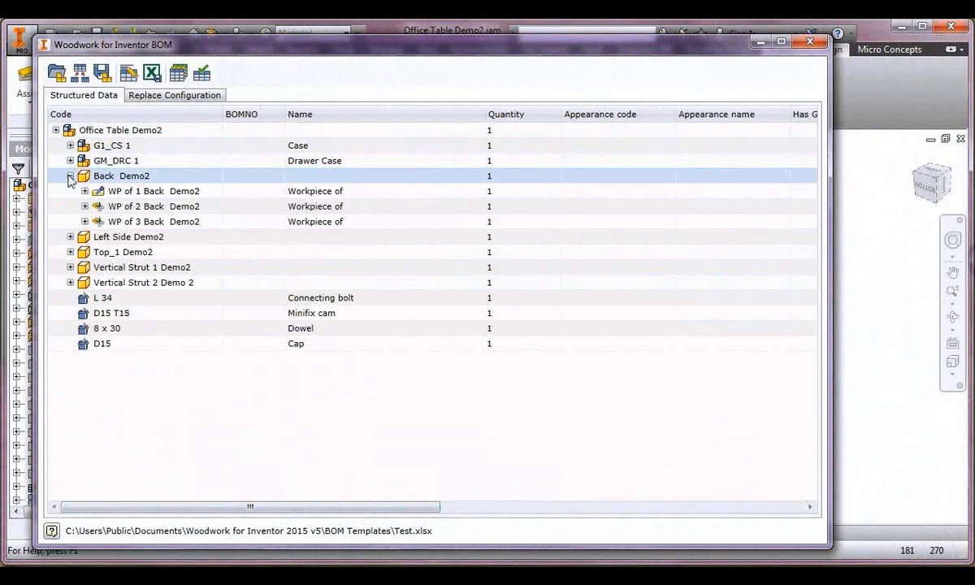
click(70, 236)
click(84, 252)
click(85, 206)
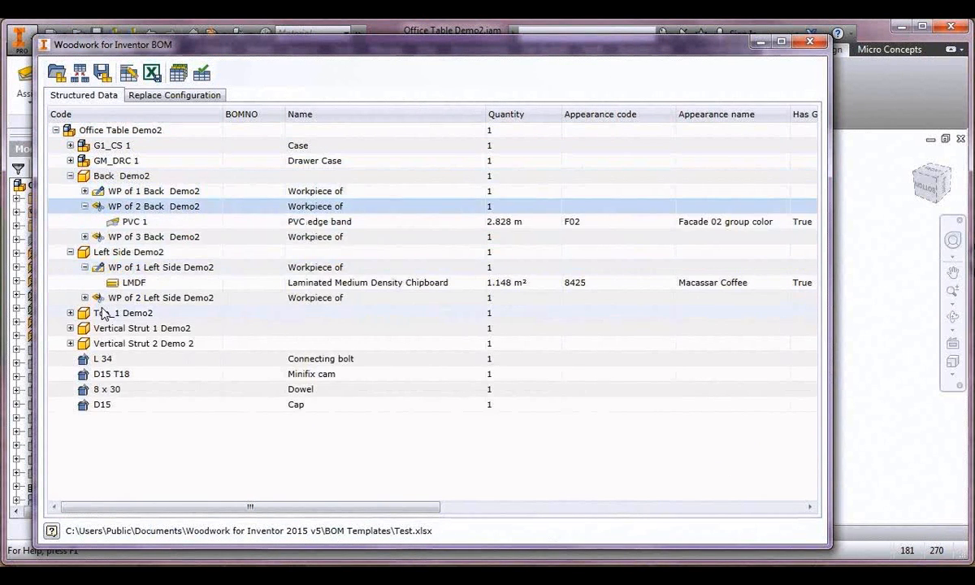
click(70, 328)
click(84, 343)
click(136, 358)
click(313, 358)
mouse_move(283, 507)
mouse_down()
mouse_move(497, 499)
mouse_move(282, 494)
mouse_up()
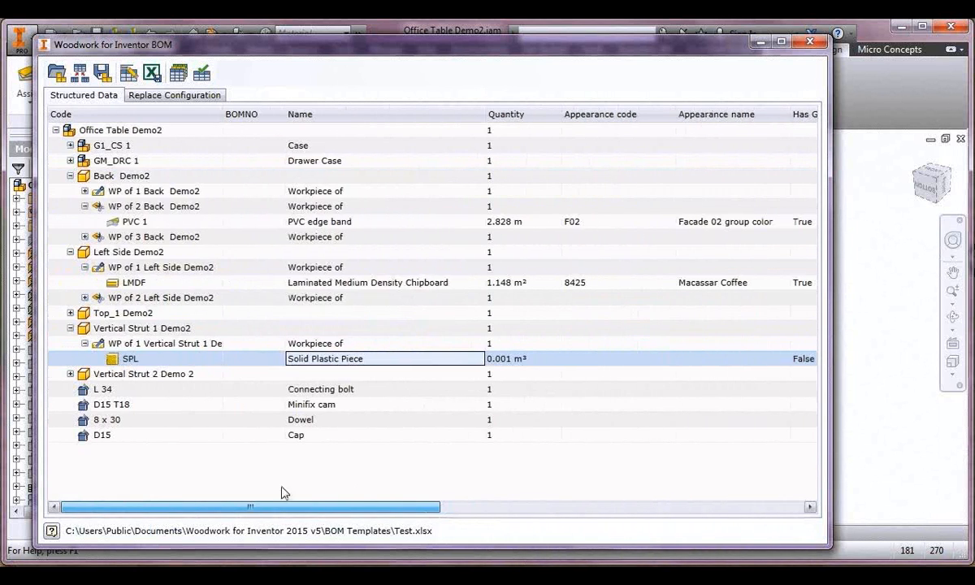
click(814, 44)
- Start Workpiece Oversize and select the desktop's workpiece body for Fill Material Oversize
scroll(715, 252, up, 5)
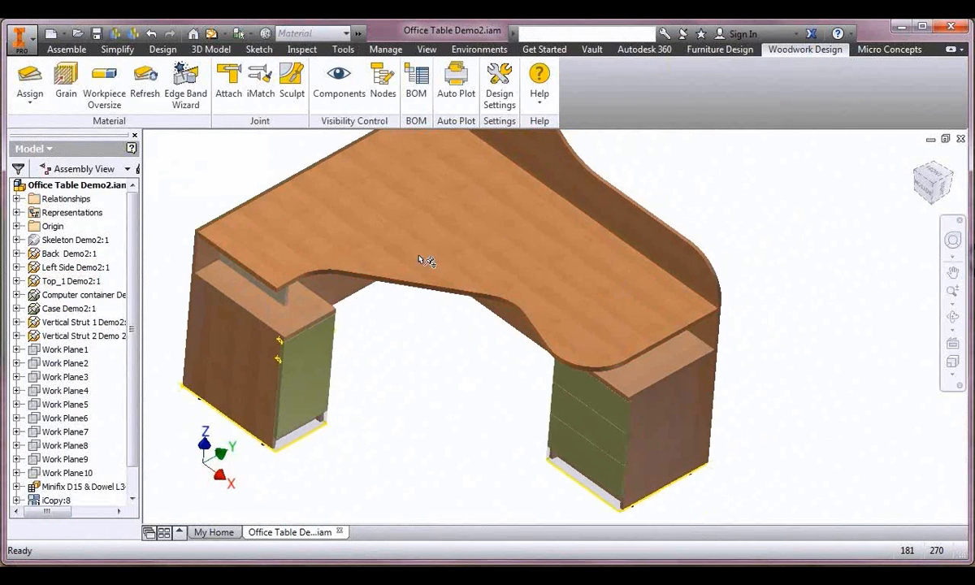
drag(424, 261, 443, 294)
click(104, 87)
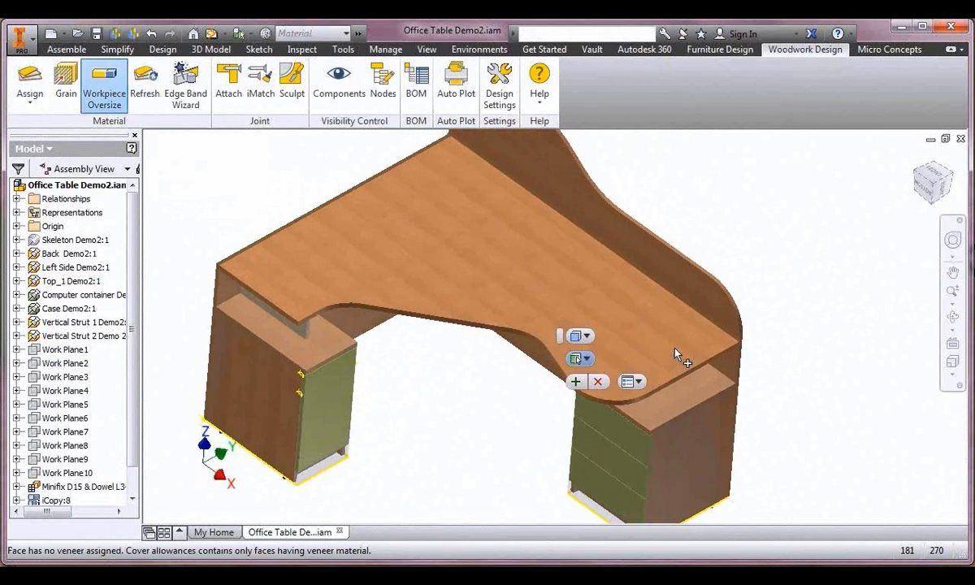
click(580, 359)
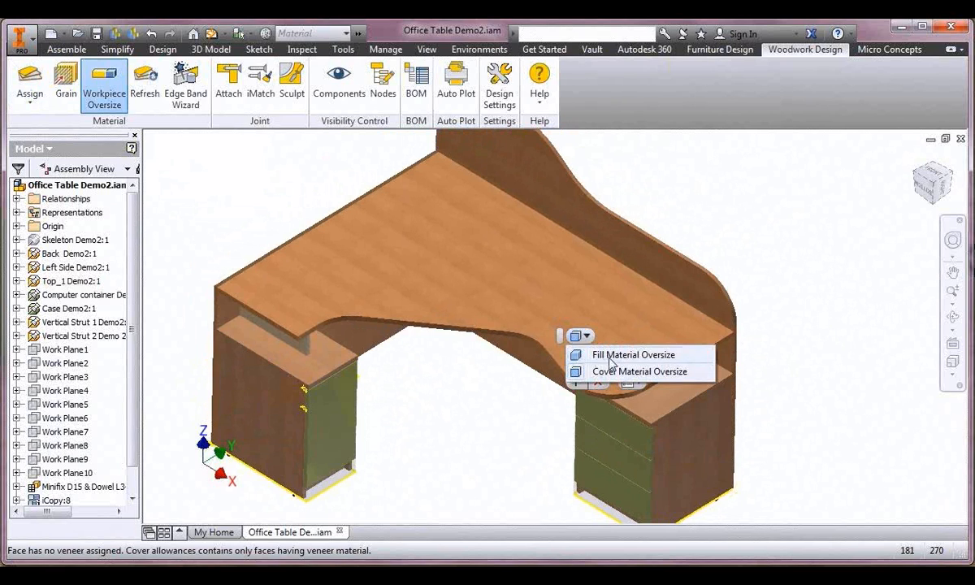
click(605, 372)
click(587, 360)
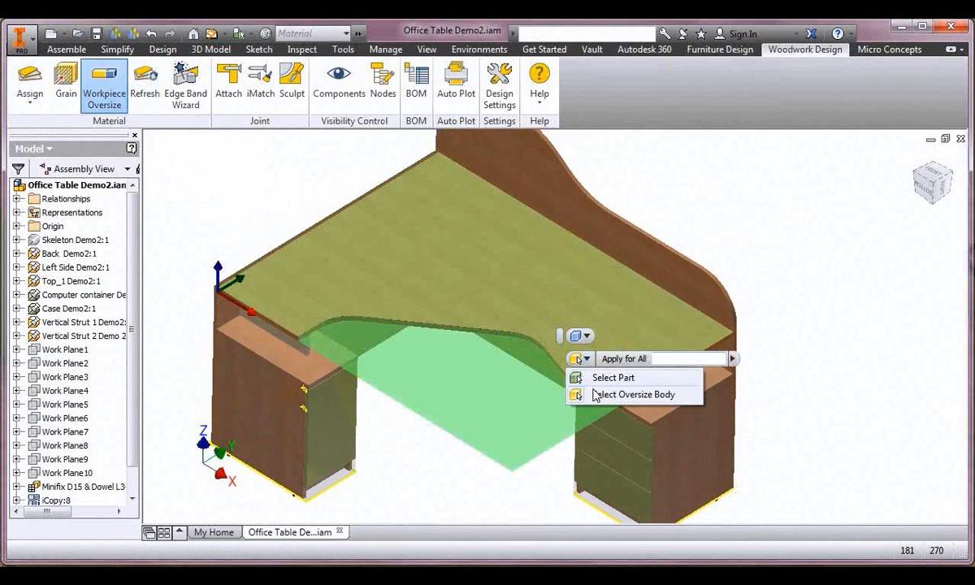
click(733, 358)
click(704, 359)
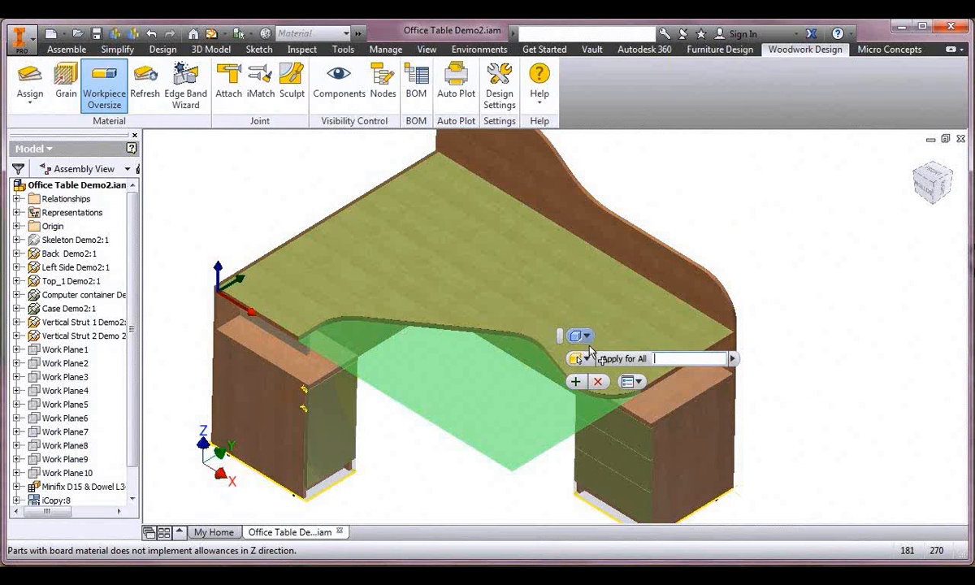
- Try switching between part and oversize-body selection and changing the oversize type to Cover Material Oversize
click(578, 359)
click(597, 396)
click(587, 361)
click(592, 379)
click(630, 373)
click(587, 337)
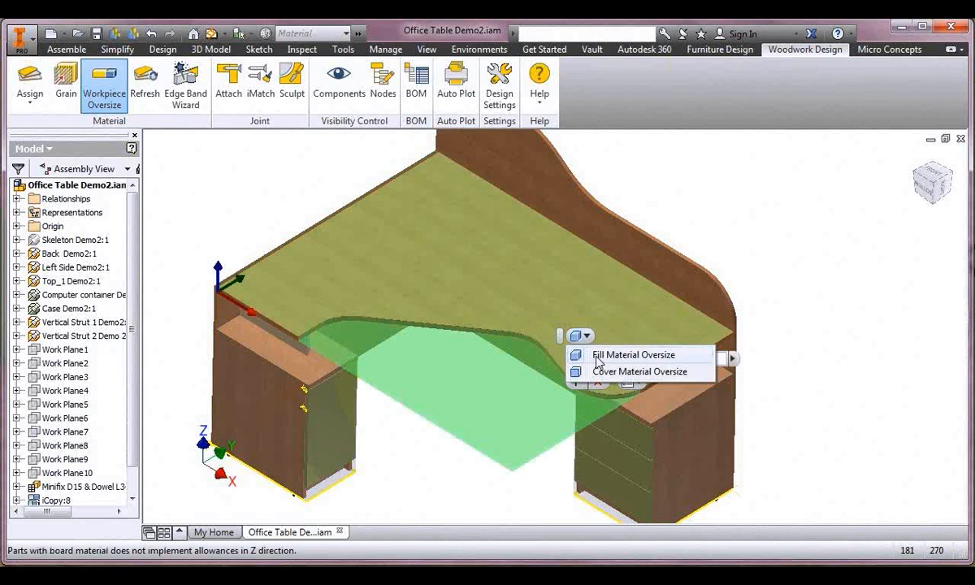
click(605, 371)
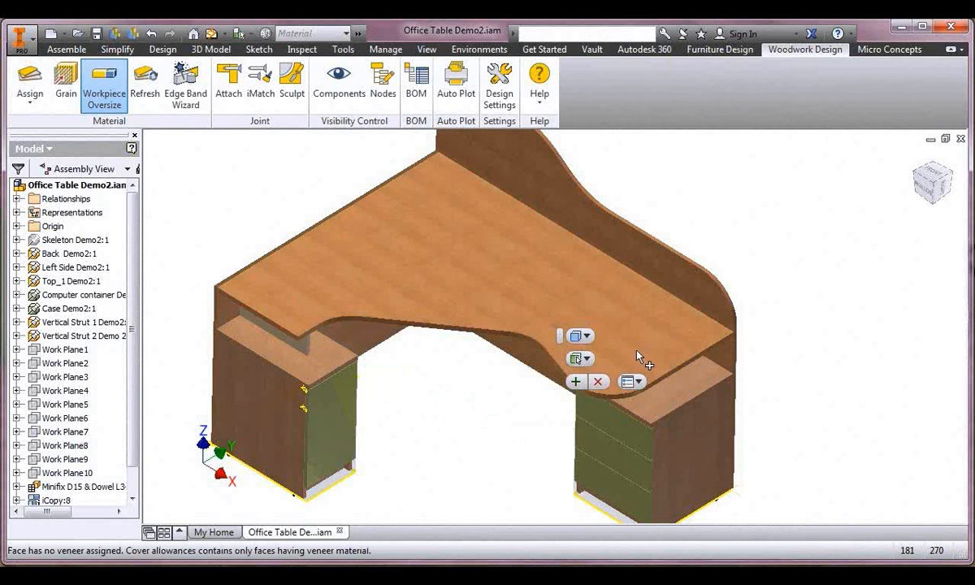
- Return to Fill Material Oversize and select the +X side of the desktop's workpiece body
click(585, 335)
click(605, 371)
click(619, 368)
click(607, 413)
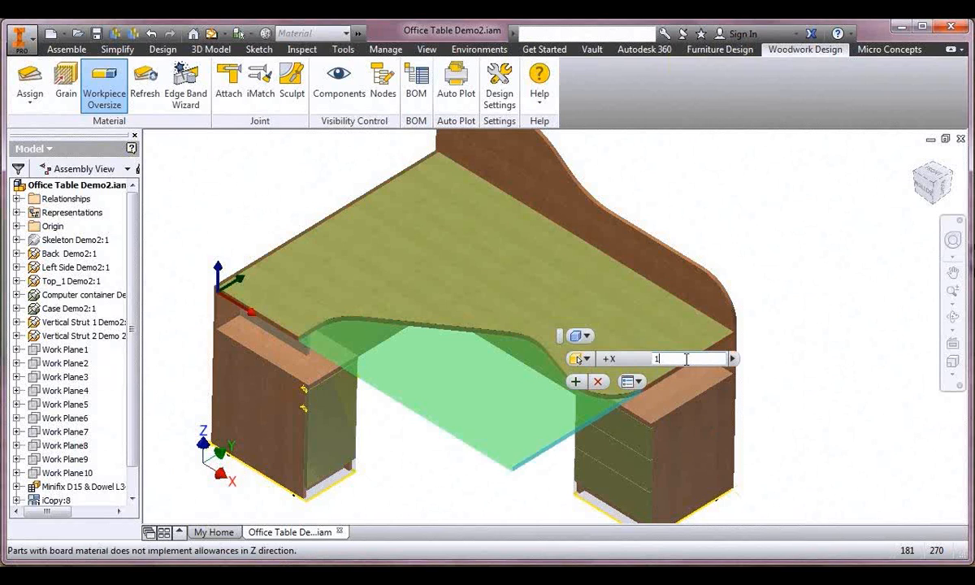
- Try a 25 mm oversize on the desktop workpiece's +X side and reset the oversize to 0
click(577, 381)
drag(673, 358, 650, 359)
text(25)
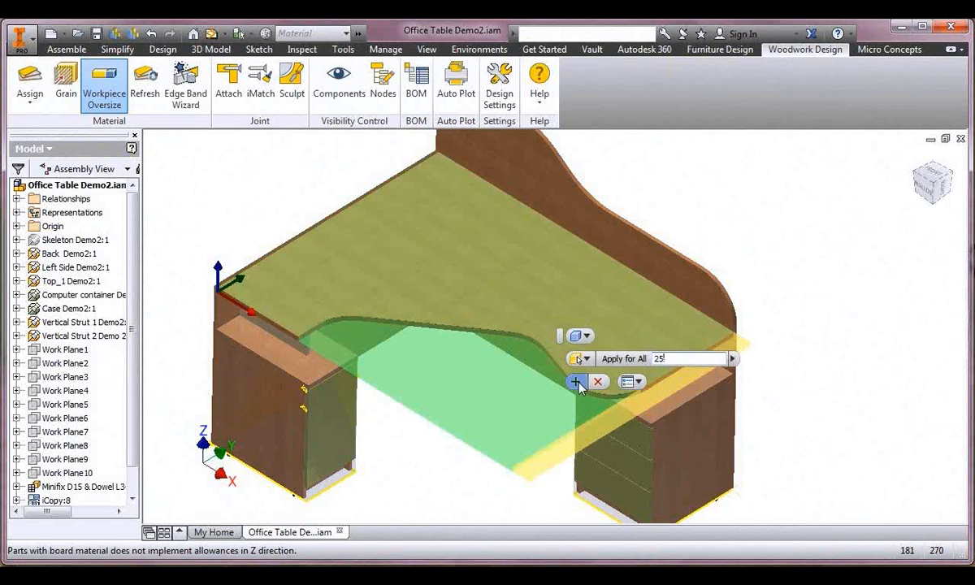
click(577, 381)
drag(671, 358, 649, 358)
text(0)
click(576, 382)
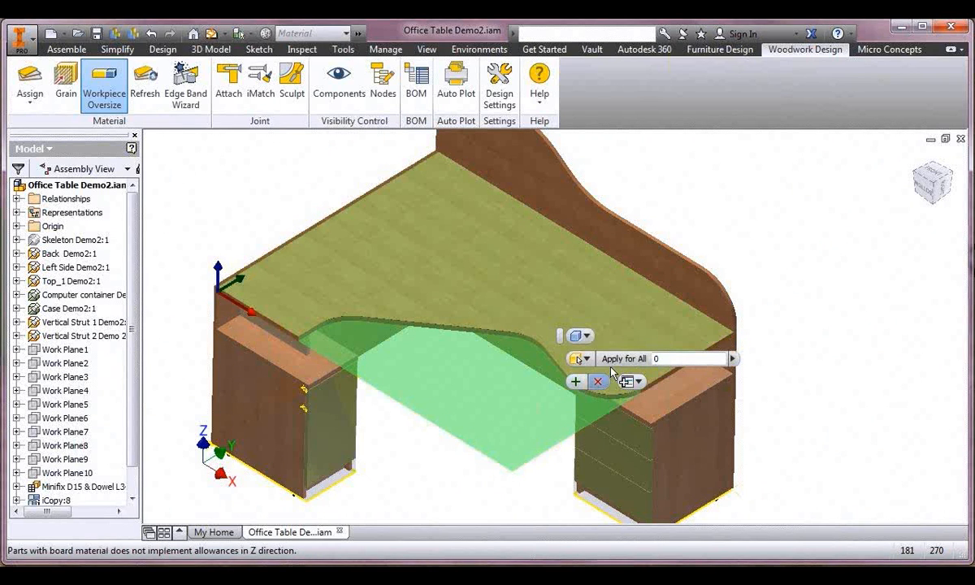
- Set the fill material oversize on the desktop workpiece's +X side to 25 mm
click(427, 418)
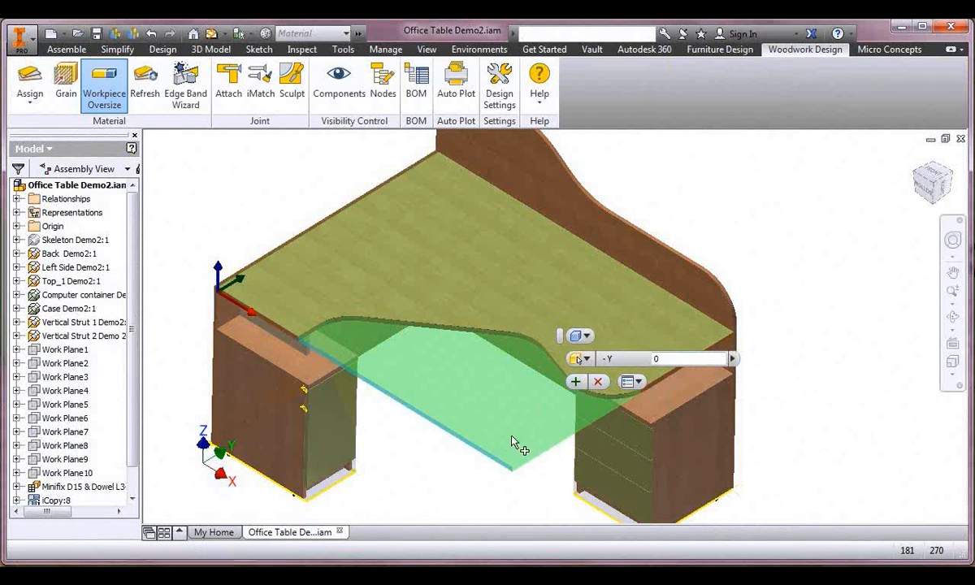
click(544, 451)
drag(666, 359, 650, 359)
text(25)
click(576, 382)
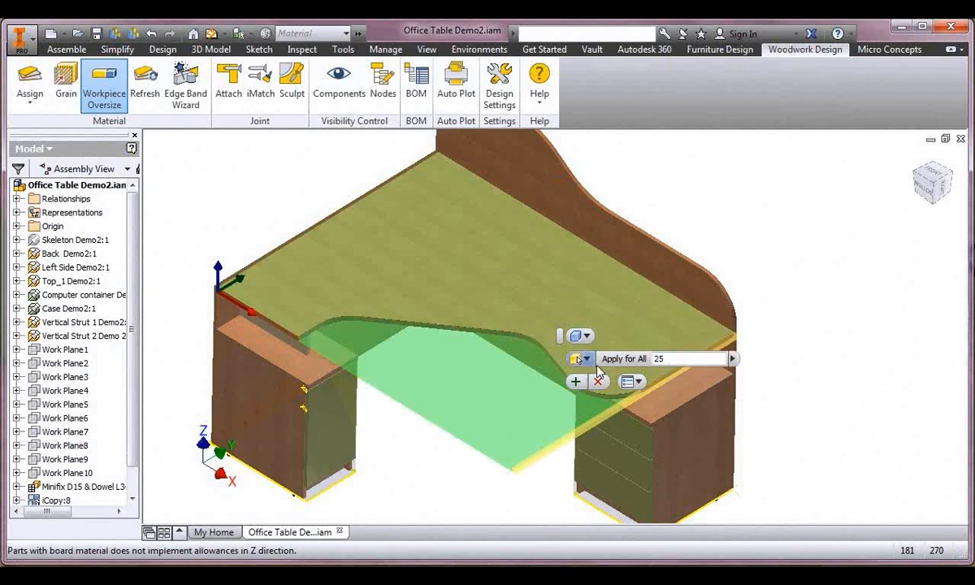
- Set the fill material oversize on the desktop workpiece's -Y side to 25 mm and finish the oversize command
click(448, 426)
drag(691, 358, 647, 362)
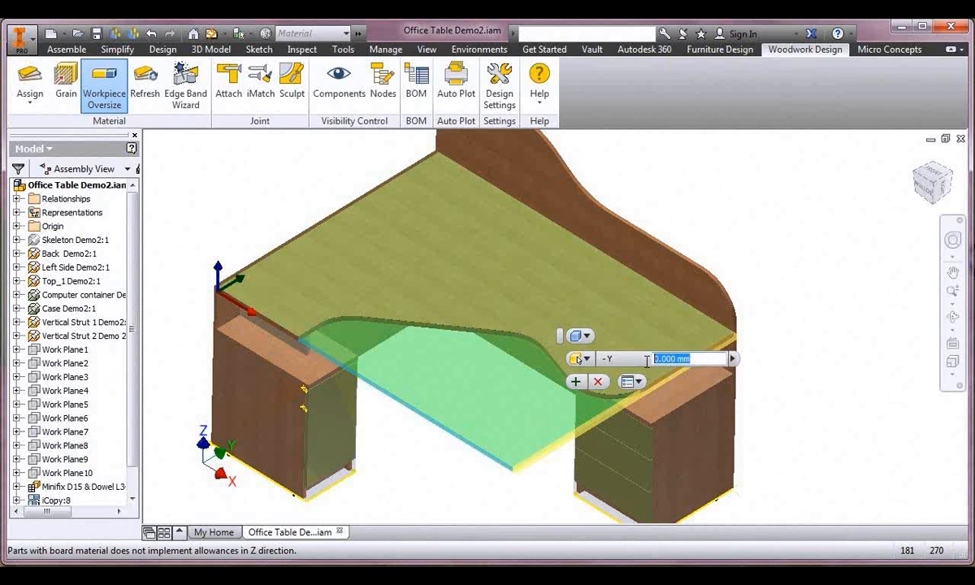
text(25)
click(577, 382)
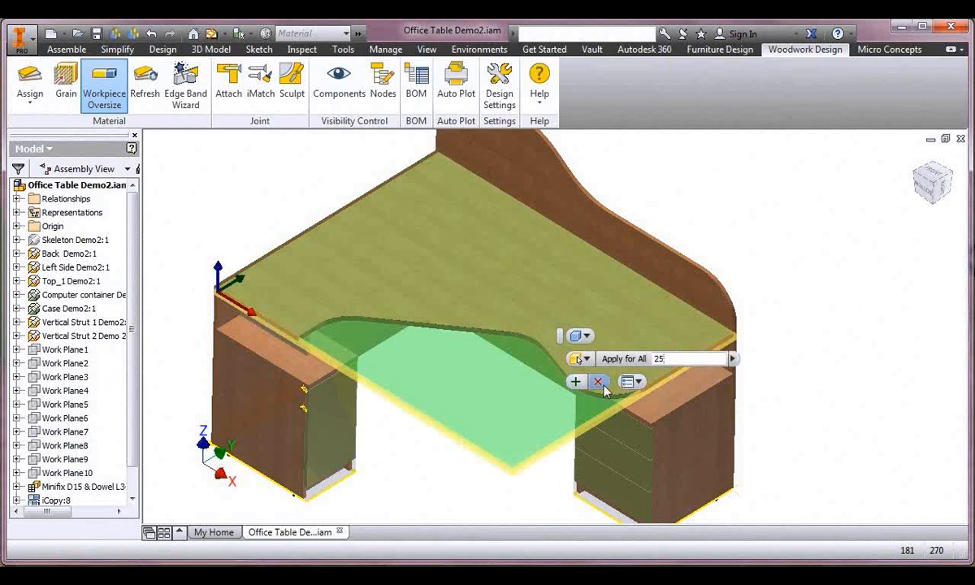
click(599, 383)
- Check the workpieces of Top_1 Demo2 and their dimension and oversize columns in the BOM, and close it
click(416, 80)
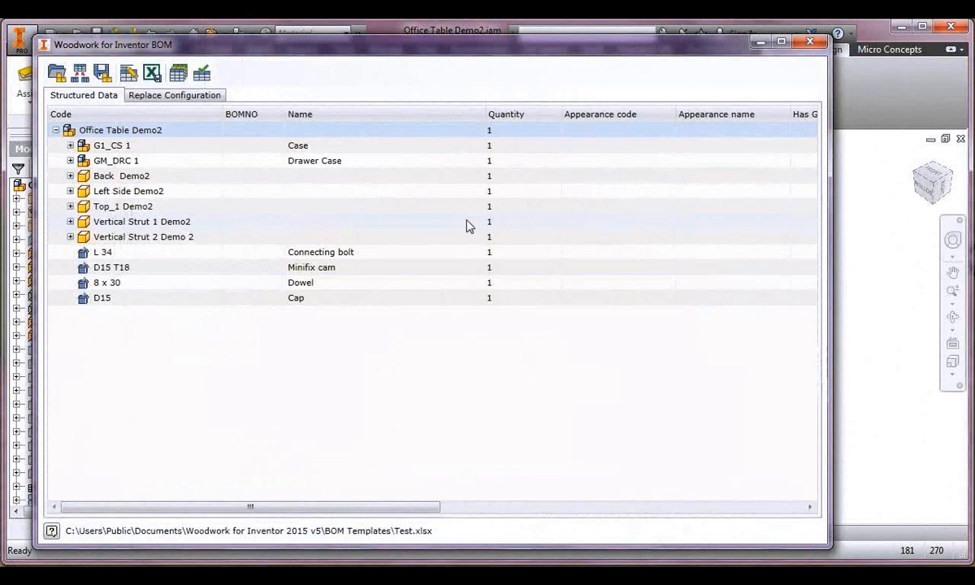
click(70, 206)
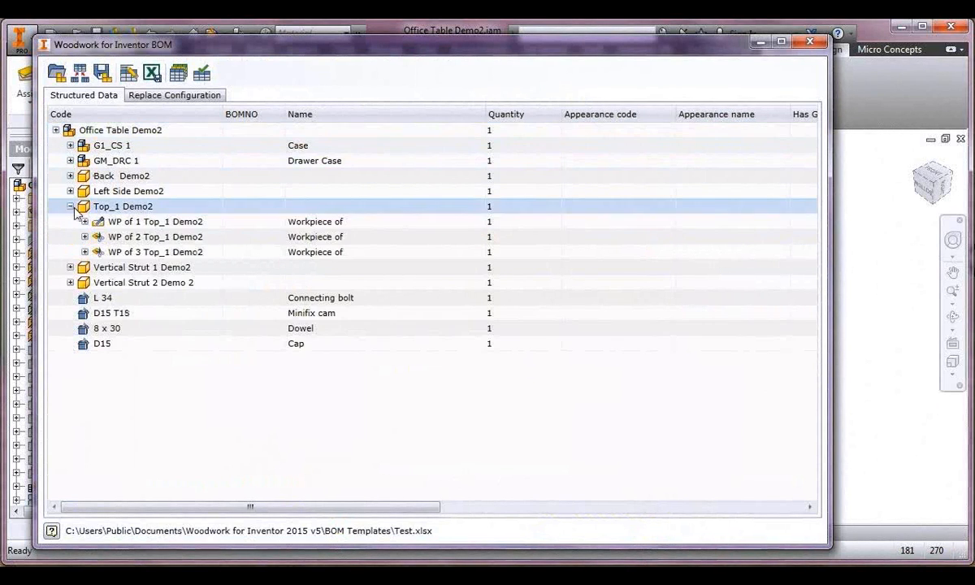
click(84, 221)
click(85, 252)
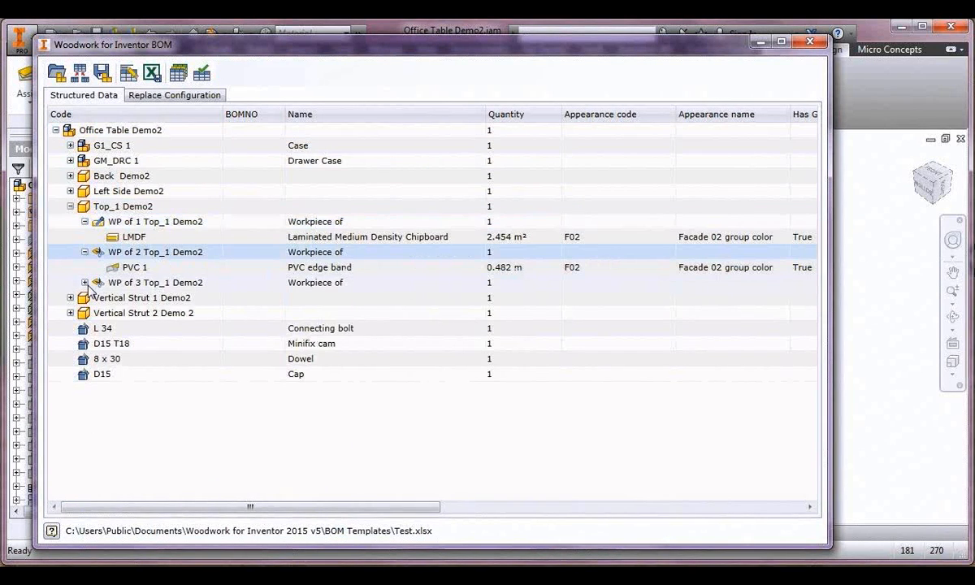
click(84, 282)
drag(208, 507, 473, 507)
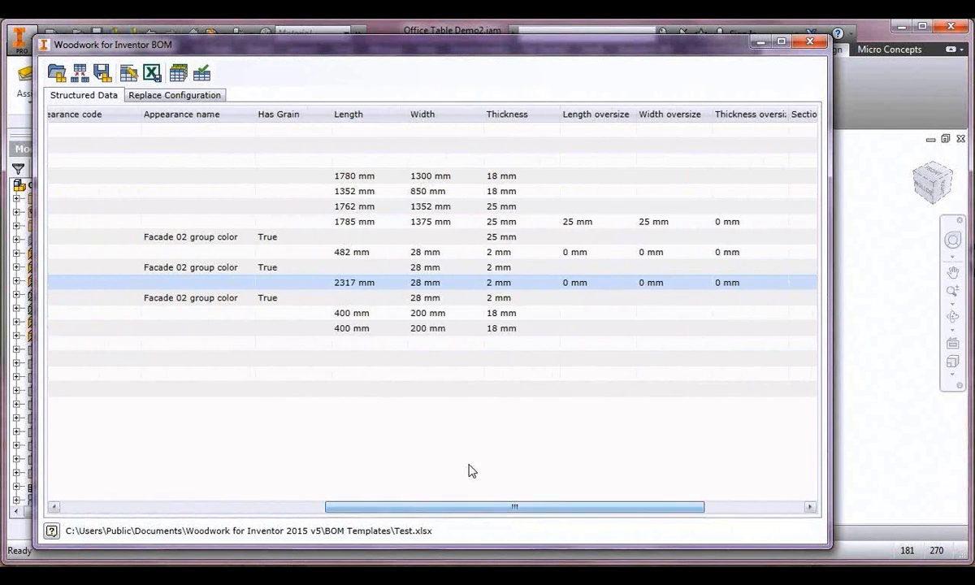
drag(569, 508, 207, 497)
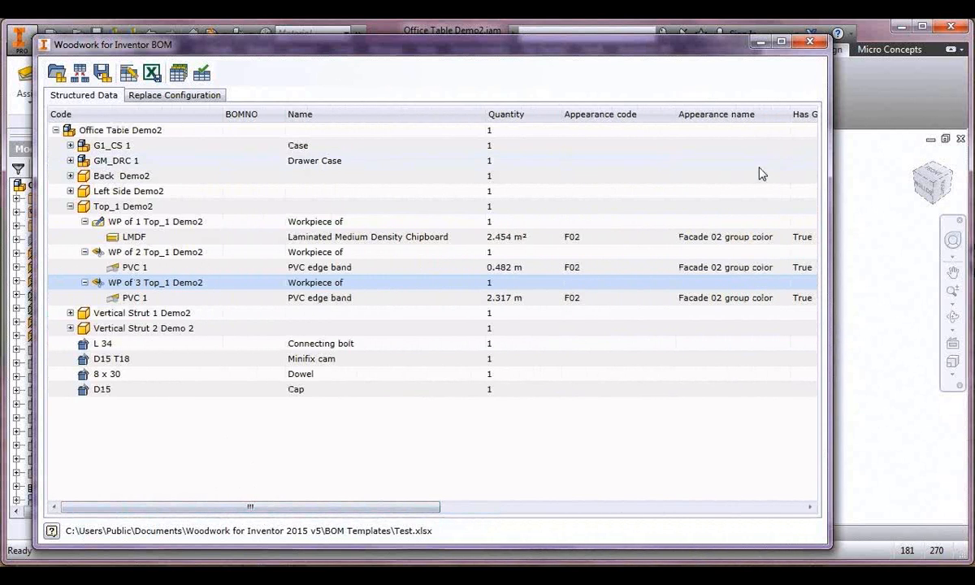
click(808, 42)
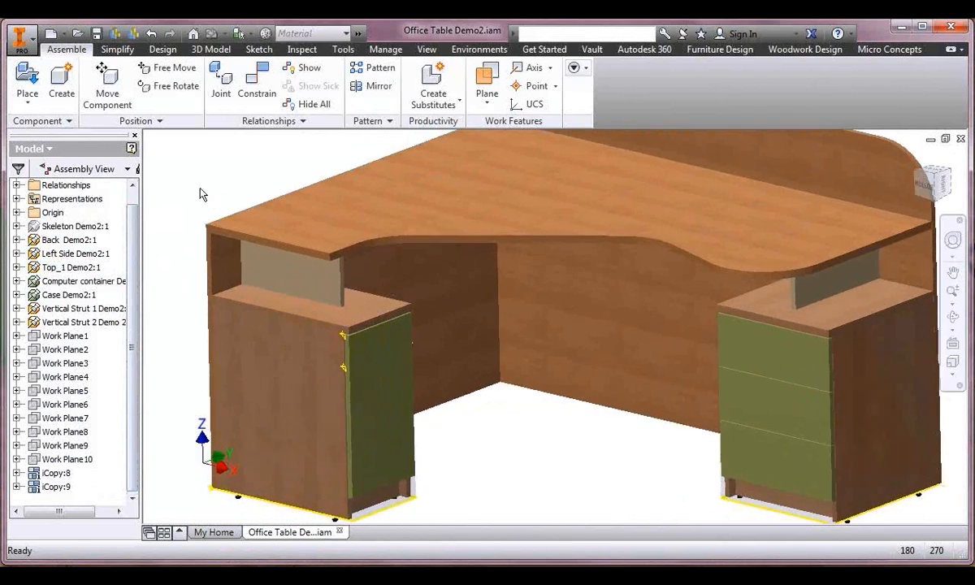
- Turn on the visibility of User Work Planes for the assembly
click(426, 49)
click(32, 87)
click(48, 197)
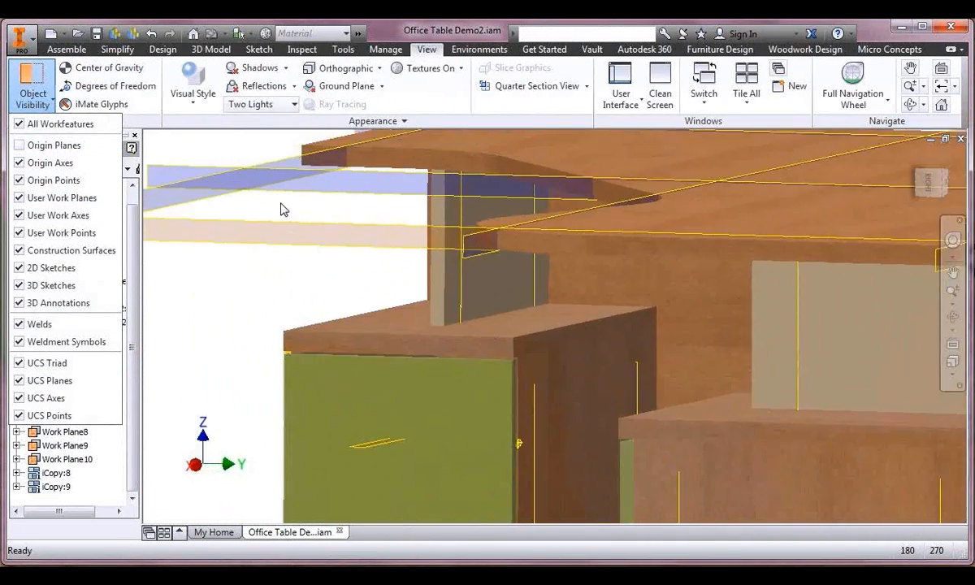
- Load the Minifix D15 & Dowel L34 & Cap D15 PB T18 joint for attaching and assign the desktop underside and cabinet top as Nestled Board Planes
click(806, 50)
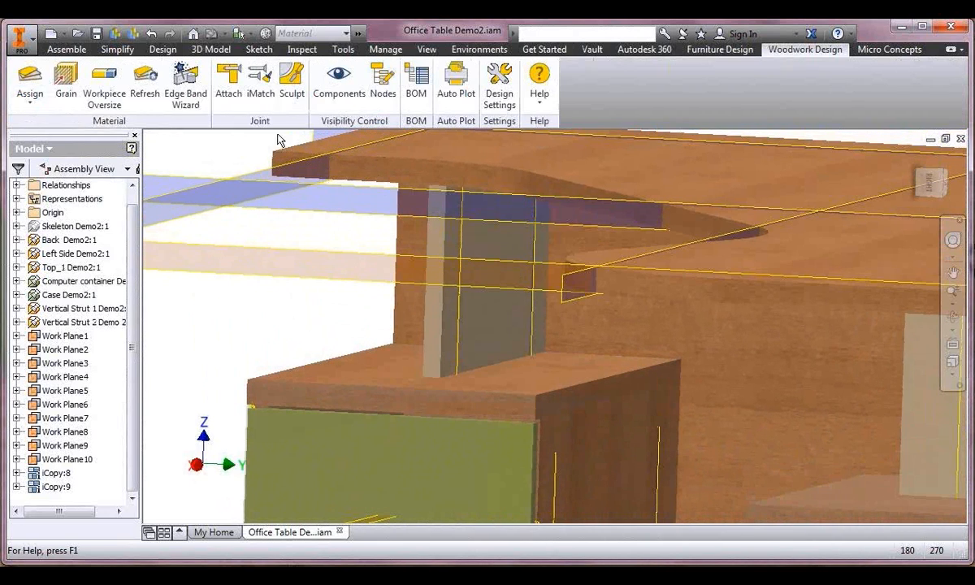
click(170, 82)
click(113, 94)
click(462, 108)
double_click(258, 175)
click(268, 174)
click(649, 466)
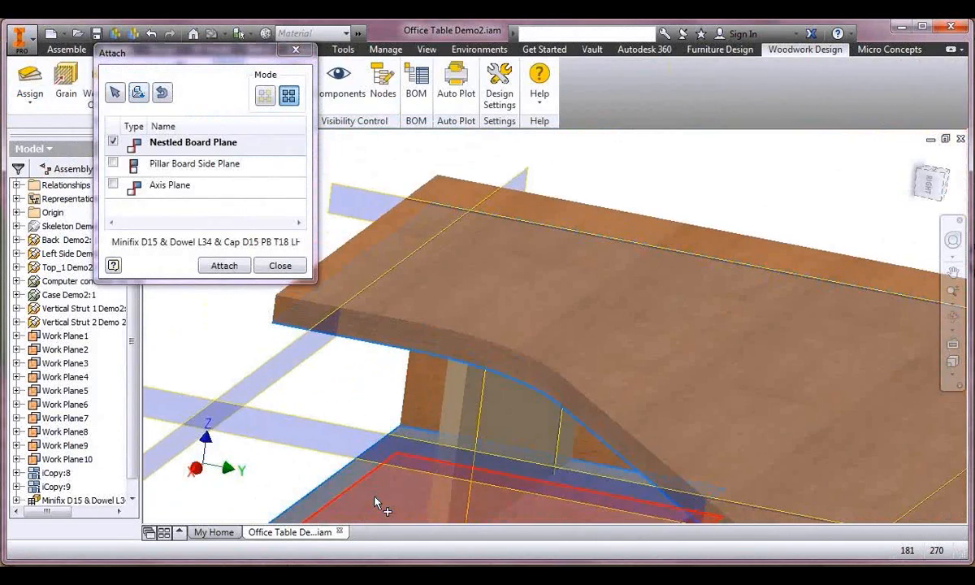
- Attach the Minifix joints to the first vertical strut, using its face as Pillar Board Side Plane and Work Plane1 and Work Plane2 as Axis Planes
click(198, 165)
click(496, 404)
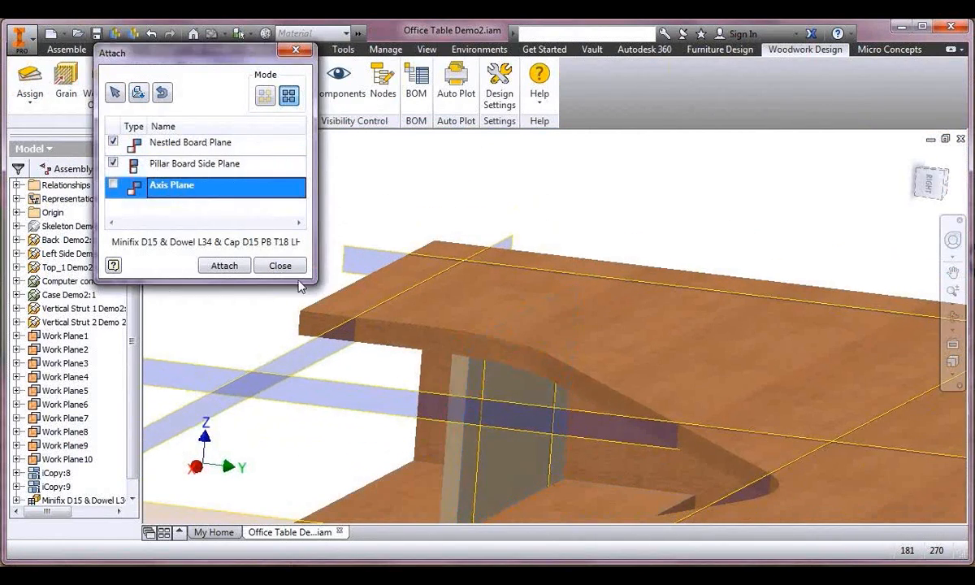
click(483, 462)
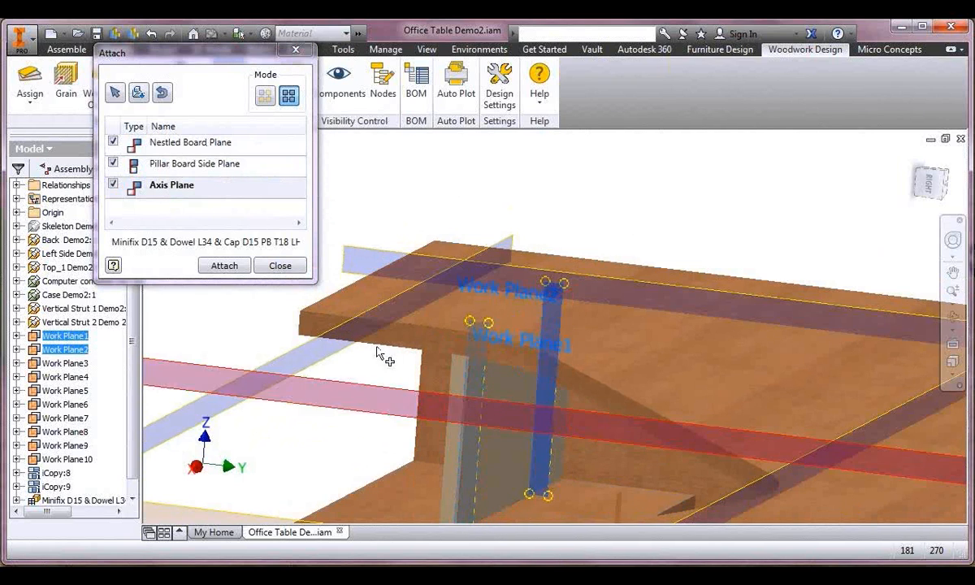
click(224, 266)
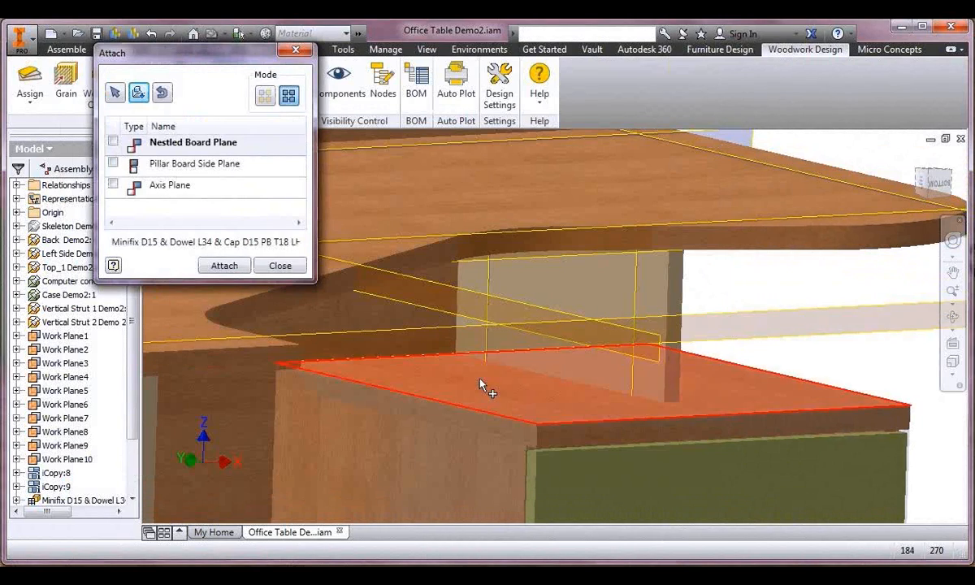
- Attach Minifix joints to the other vertical strut, using its cabinet's top as Nestled Board Plane, its face as Pillar Board Side Plane, and Work Plane3 and Work Plane4 as axes
click(485, 390)
click(220, 167)
click(549, 350)
click(187, 186)
click(501, 342)
click(658, 358)
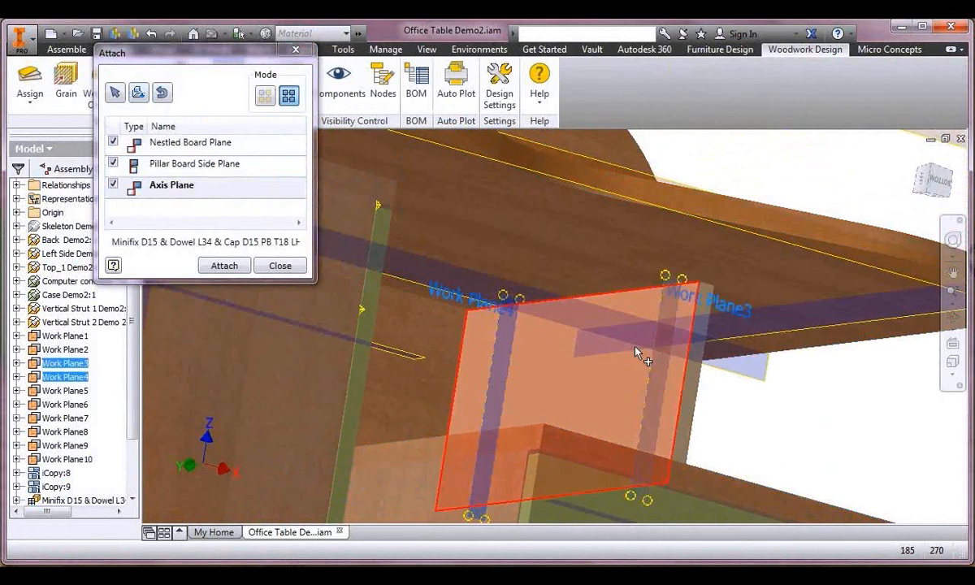
click(242, 268)
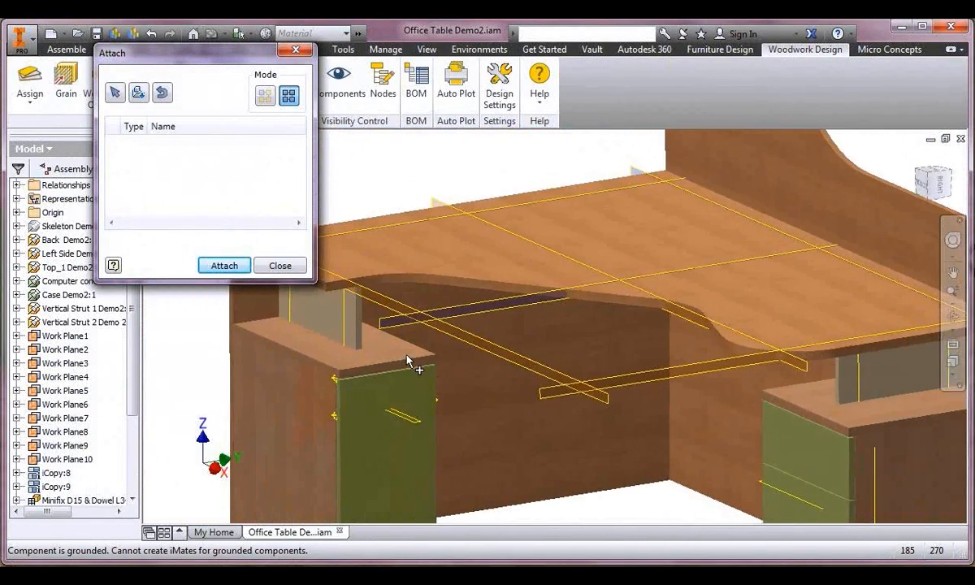
- Attach Minifix joints between the desktop underside and its supporting panel on Work Plane5, Work Plane6 and Work Plane7, and finish attaching
click(138, 94)
click(646, 464)
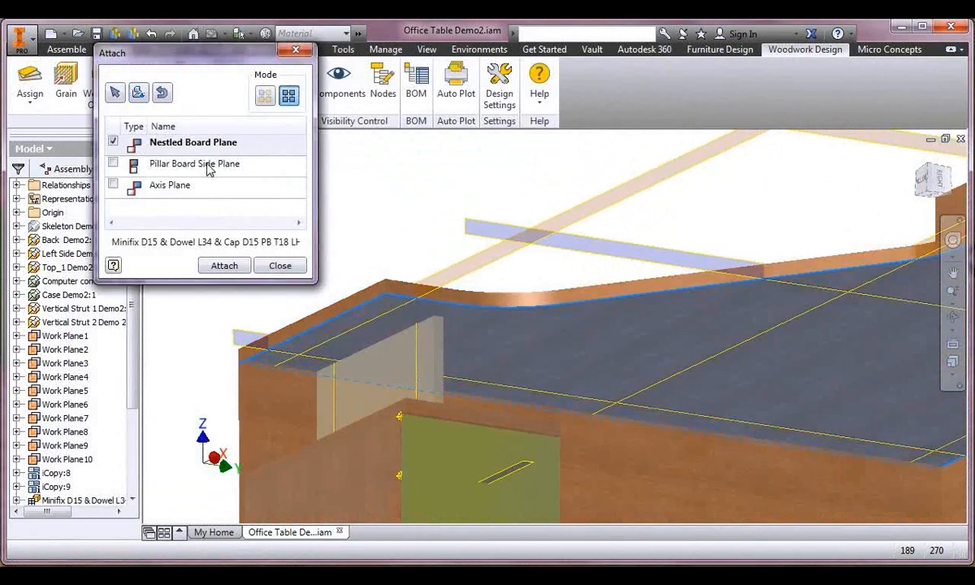
click(590, 446)
click(590, 445)
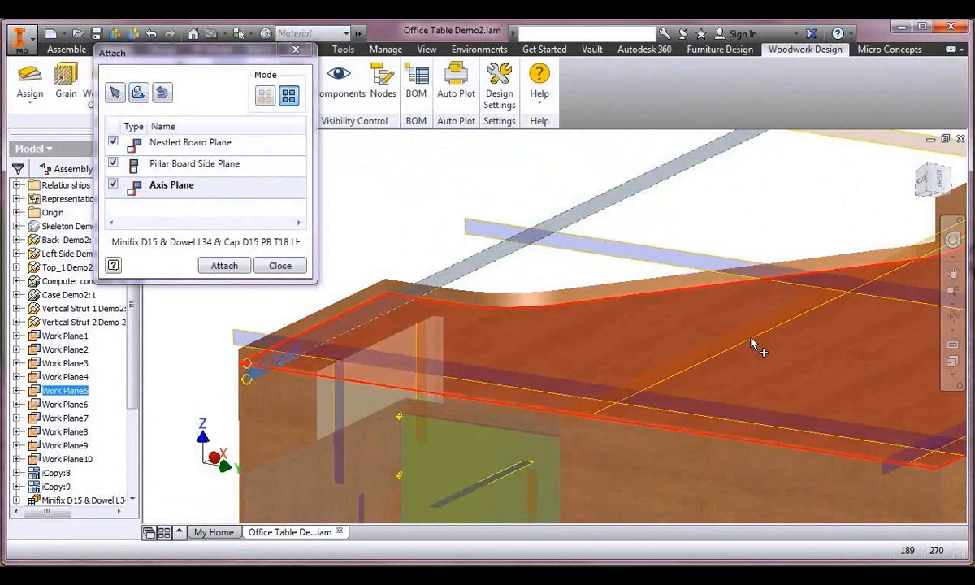
middle_drag(892, 472, 707, 459)
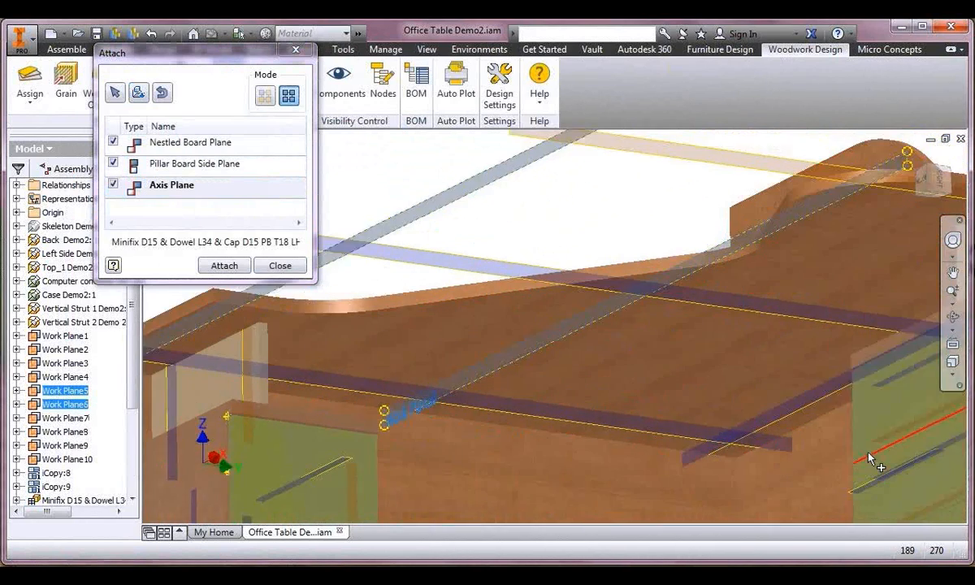
scroll(641, 457, up, 2)
middle_drag(641, 457, 390, 419)
click(778, 259)
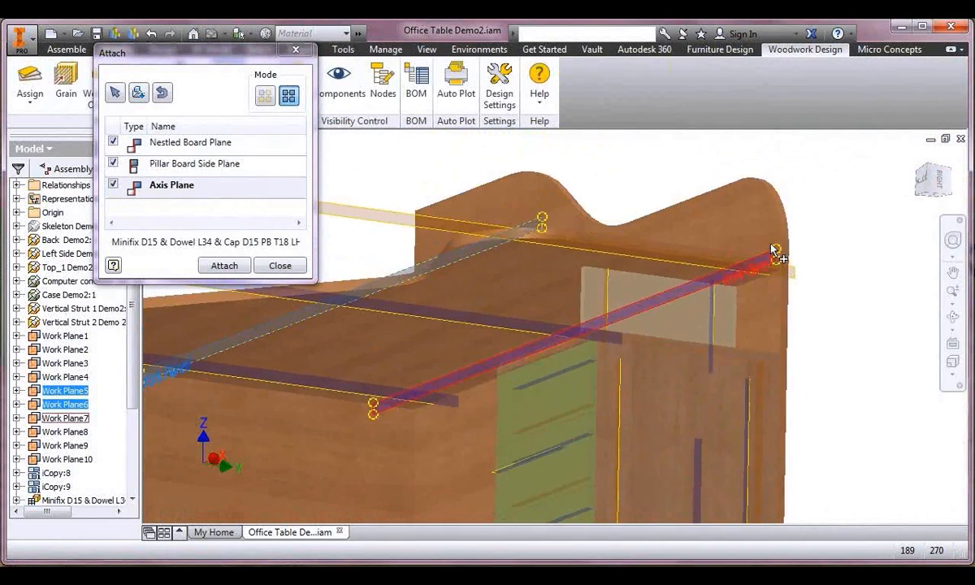
click(224, 265)
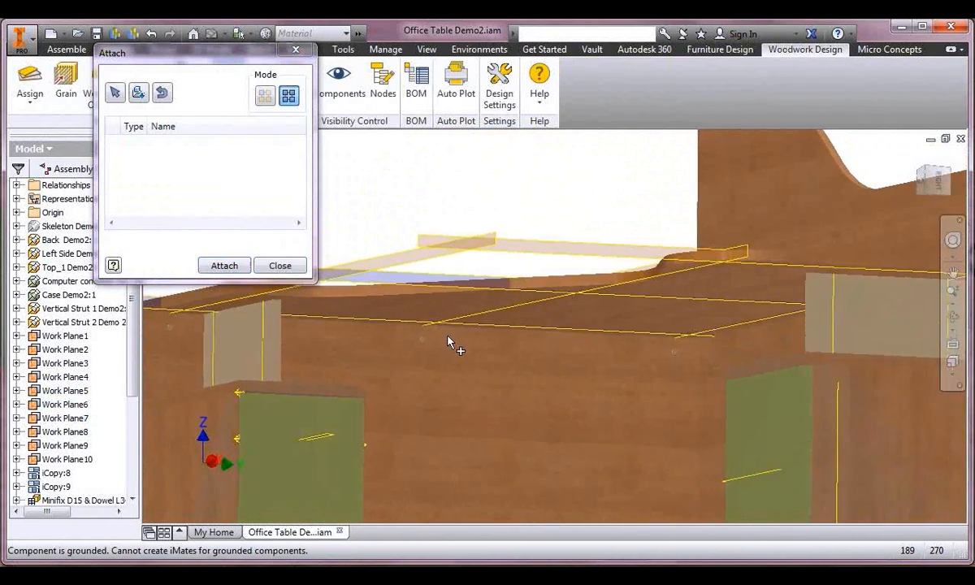
click(279, 265)
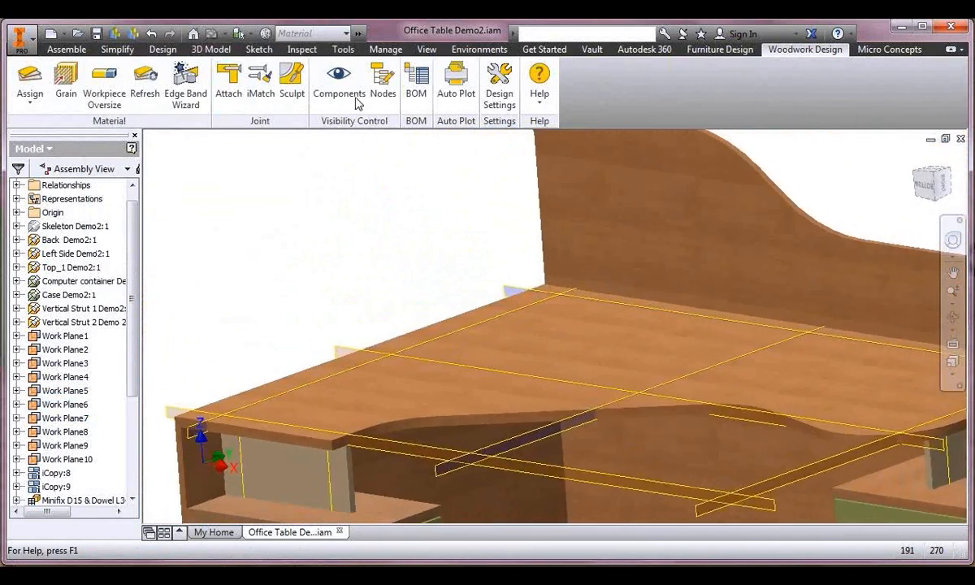
- Disable the Woodwork for Inventor components so the panels are transparent, keeping Standard Components Visibility on
click(351, 96)
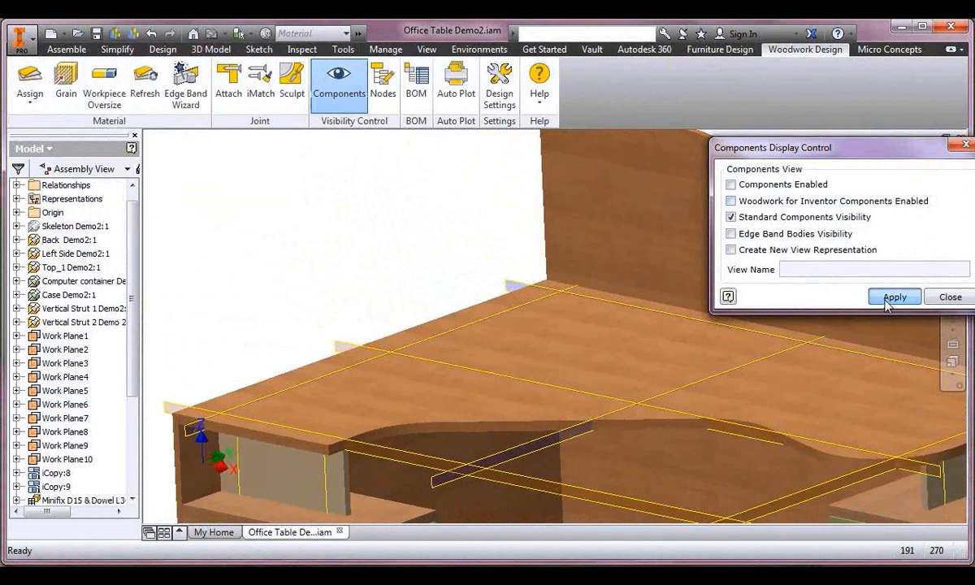
click(885, 301)
shift+middle_drag(505, 265, 527, 323)
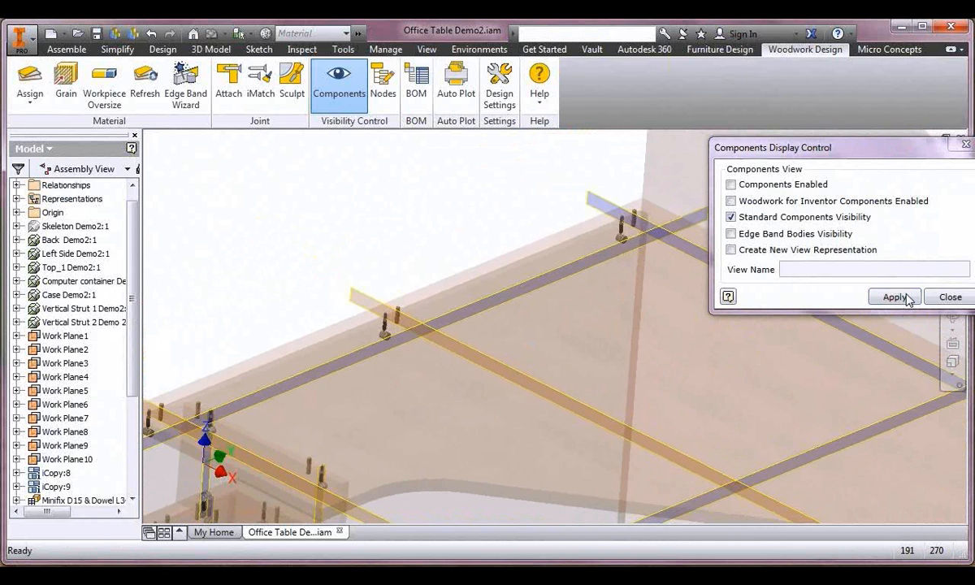
click(948, 297)
- Change the iPart configuration of the Minifix fitting at the desktop's rear corner, setting Side to Right
shift+middle_drag(615, 237, 615, 251)
scroll(618, 254, down, 3)
right_click(726, 330)
click(594, 342)
click(17, 487)
right_click(60, 416)
click(180, 442)
click(319, 233)
click(326, 262)
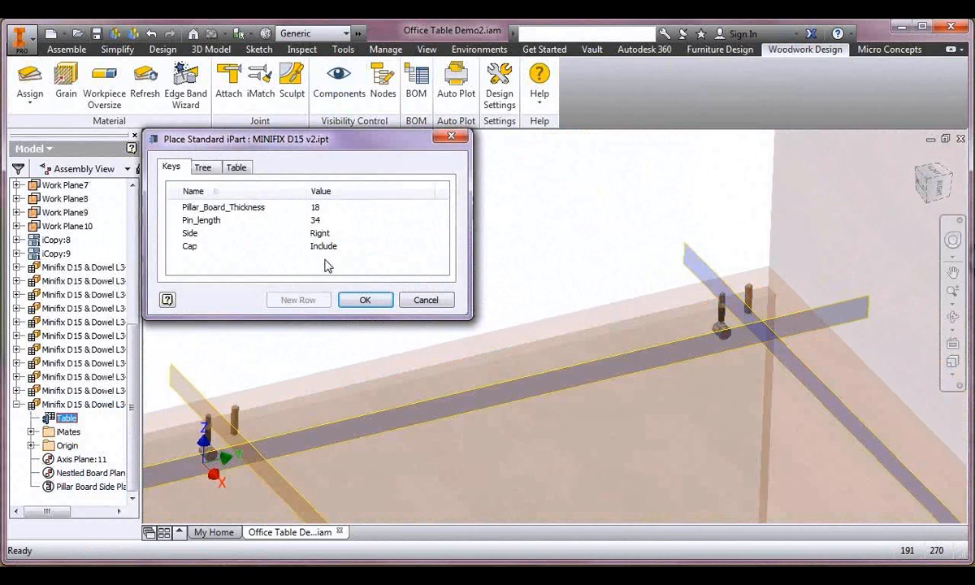
click(365, 300)
- Change the iPart configuration of the upper Minifix fitting at the vertical strut's outer end, setting Side to Right
middle_drag(336, 278, 462, 231)
scroll(408, 229, down, 3)
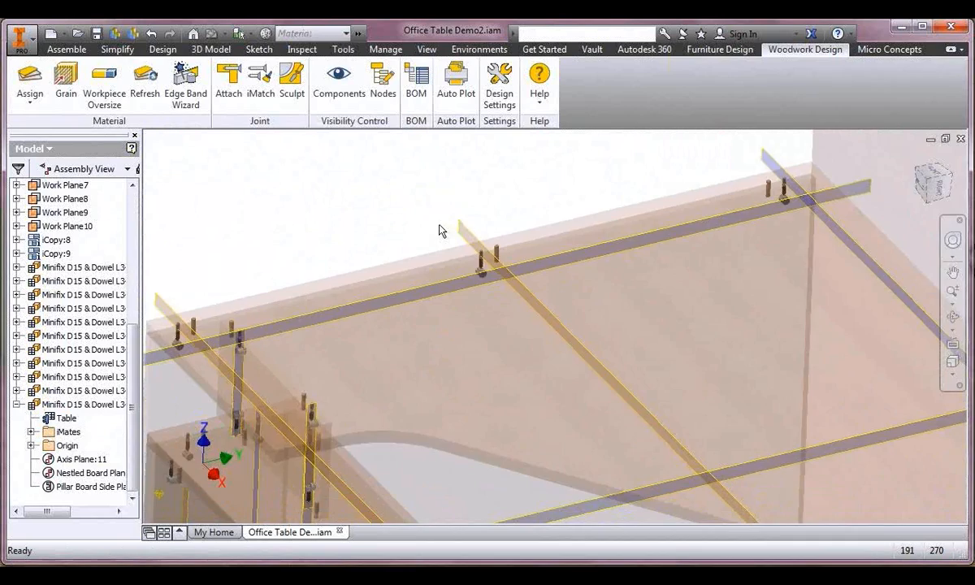
scroll(416, 229, up, 2)
shift+middle_drag(375, 254, 368, 288)
scroll(397, 246, up, 2)
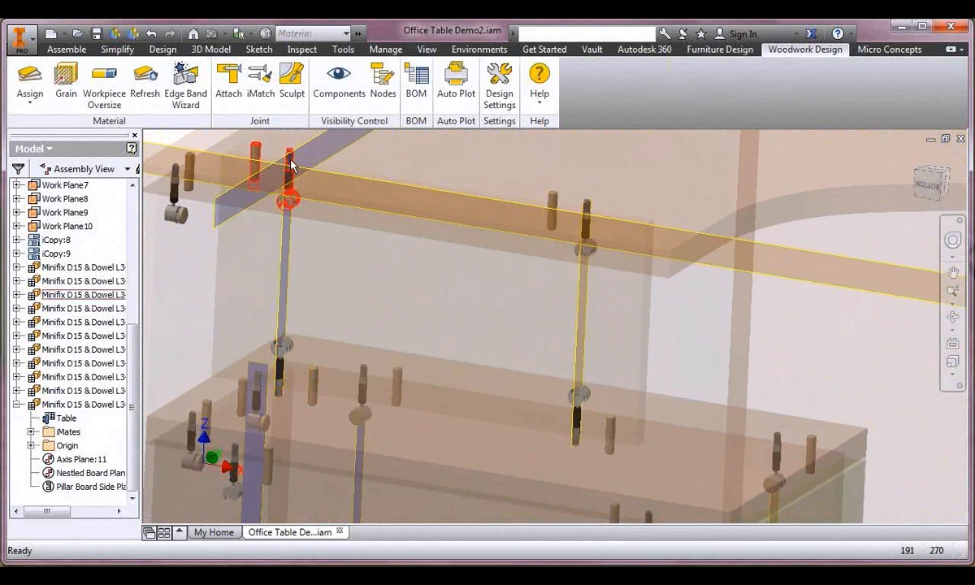
click(248, 188)
right_click(67, 308)
click(105, 330)
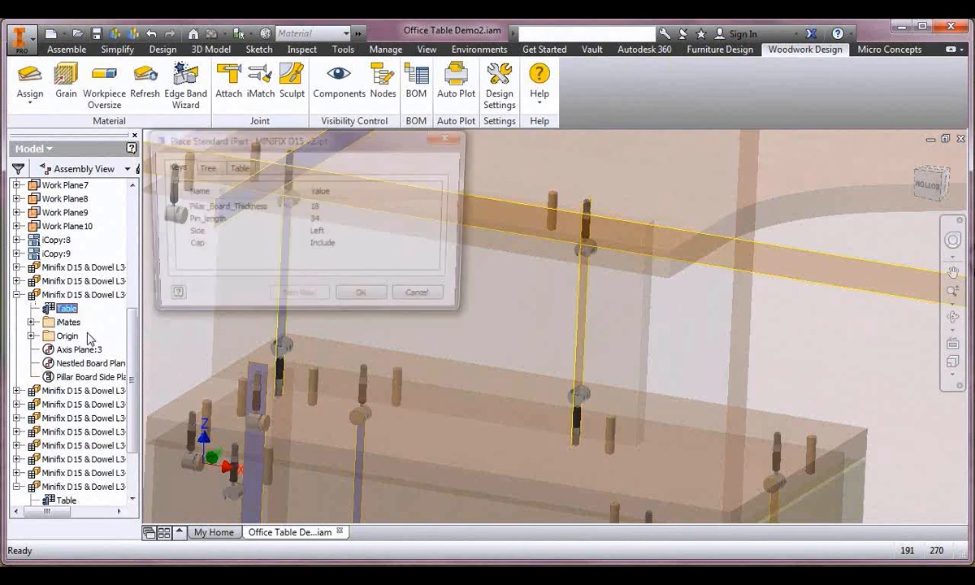
click(322, 233)
click(324, 261)
click(370, 300)
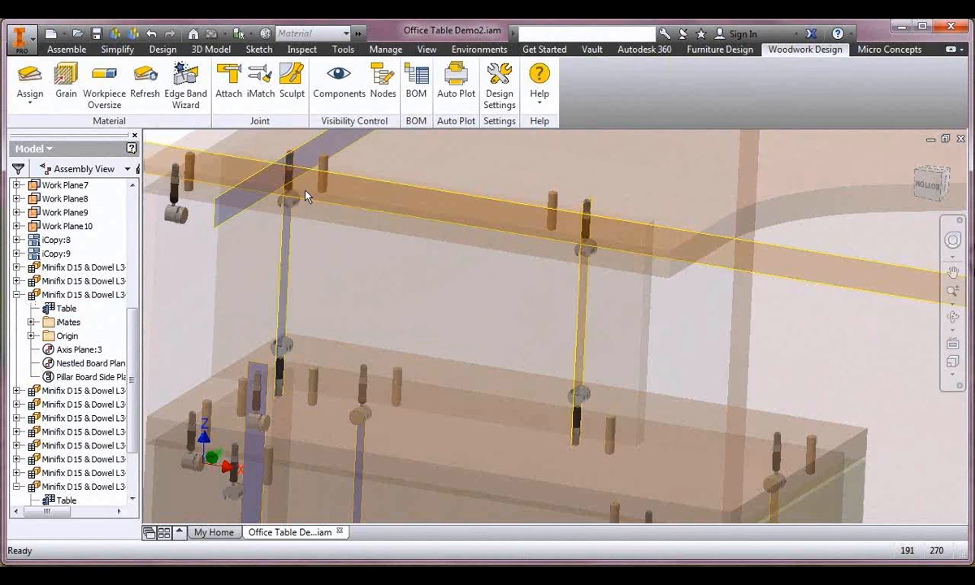
- Use iMatch with the changed strut fitting as template to match the lower fitting at the strut's other end, and end the command
click(259, 87)
click(290, 155)
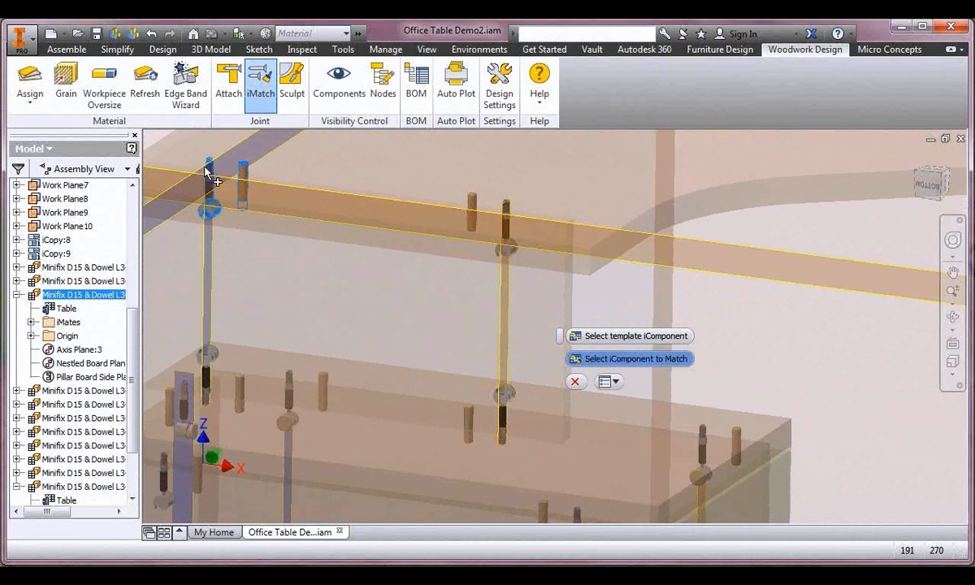
click(572, 382)
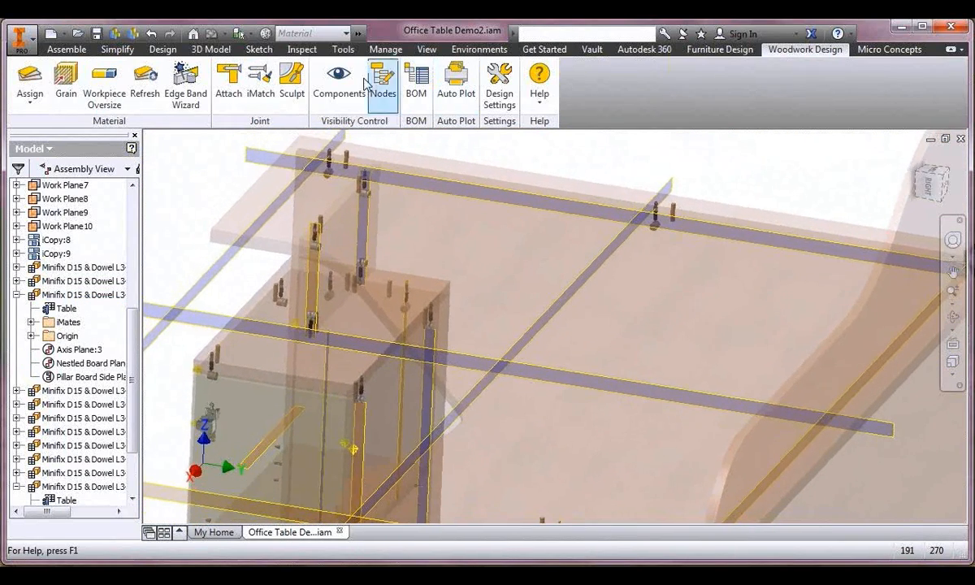
- Enable the Woodwork for Inventor components again in the component display settings
click(339, 81)
click(895, 297)
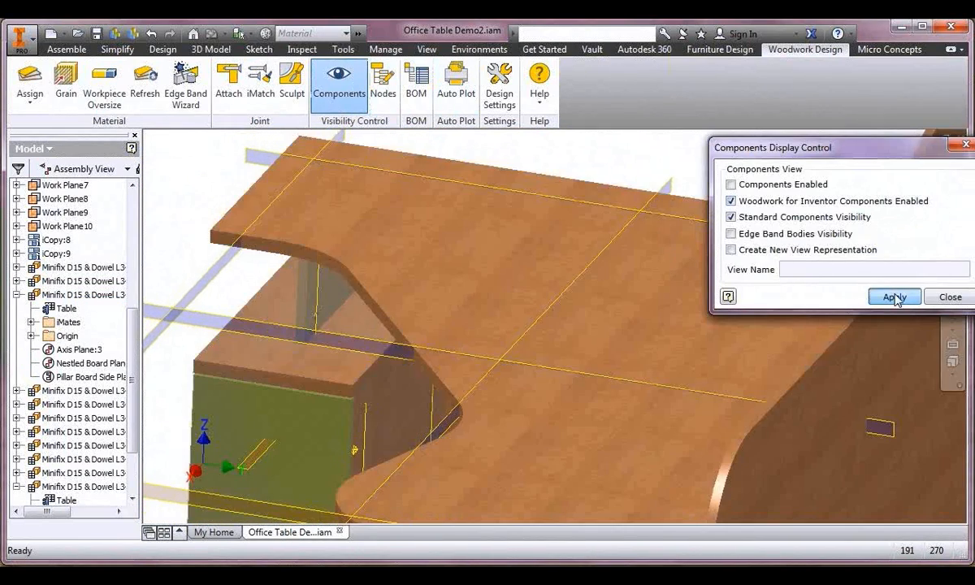
click(346, 93)
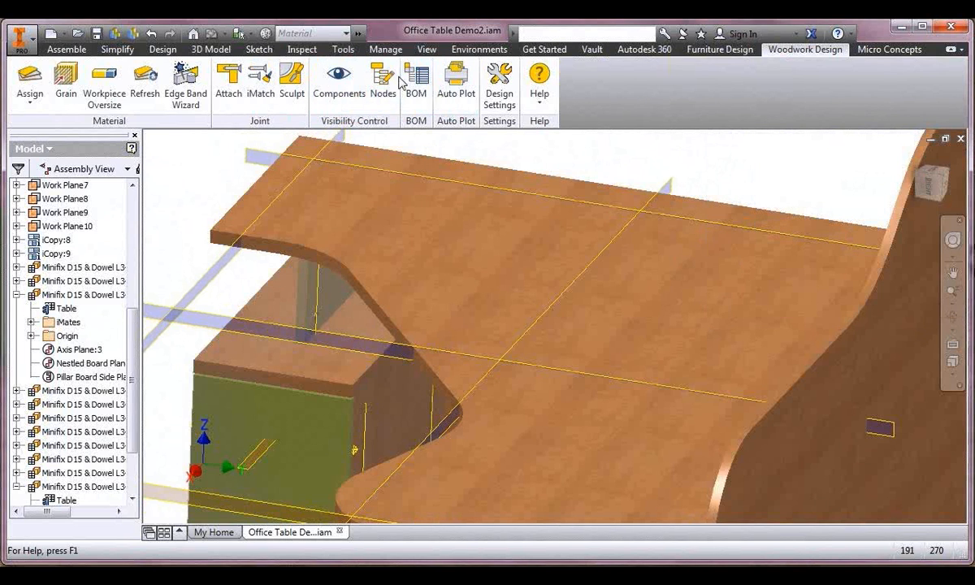
- Turn off the visibility of User Work Planes for the assembly
click(426, 49)
click(32, 89)
click(20, 144)
click(19, 197)
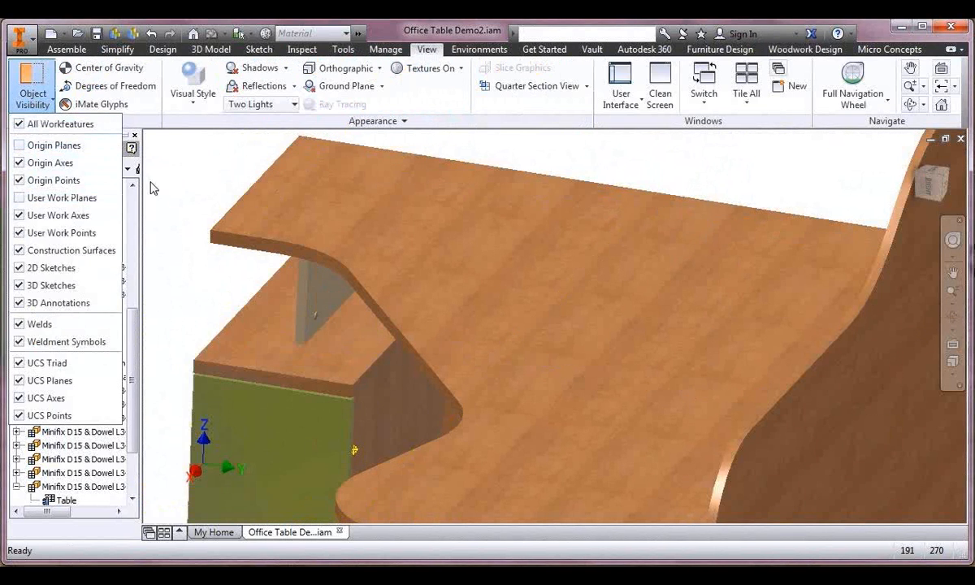
click(152, 178)
- Show the whole table in an isometric view and save the assembly
click(912, 160)
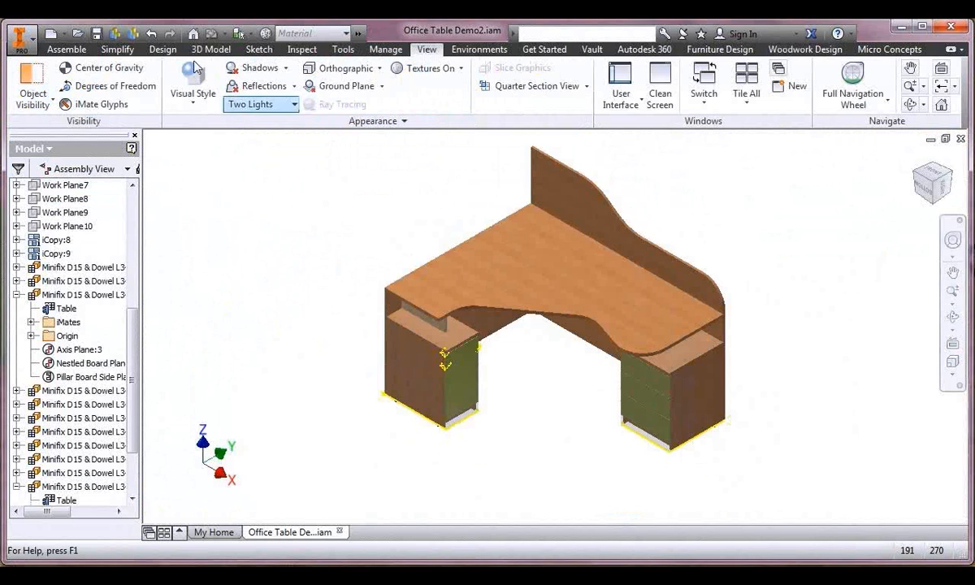
click(96, 34)
click(564, 244)
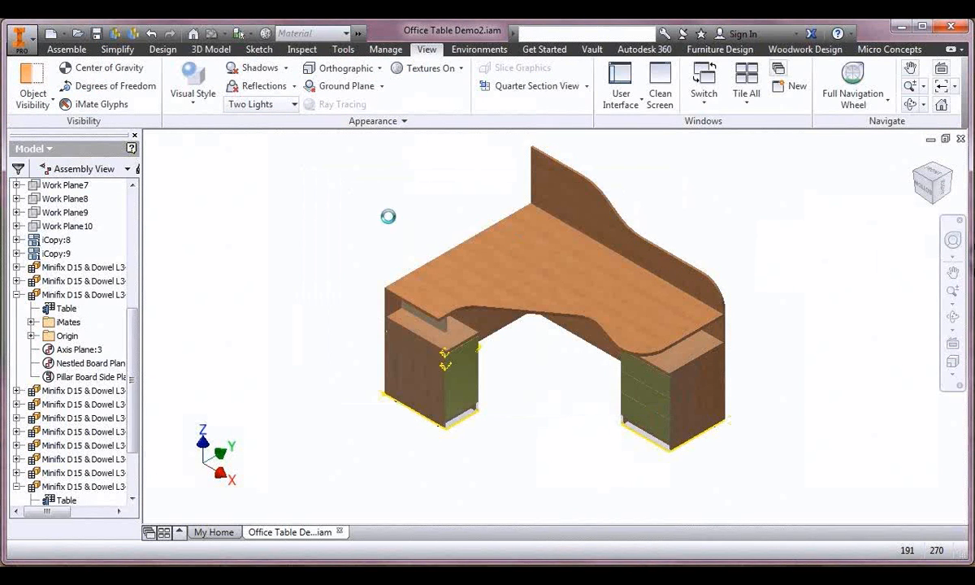
- Examine the BOM's Case parts, the Right Side workpieces, and the connecting bolt, Minifix cam, dowel and cap rows with their quantities
click(805, 49)
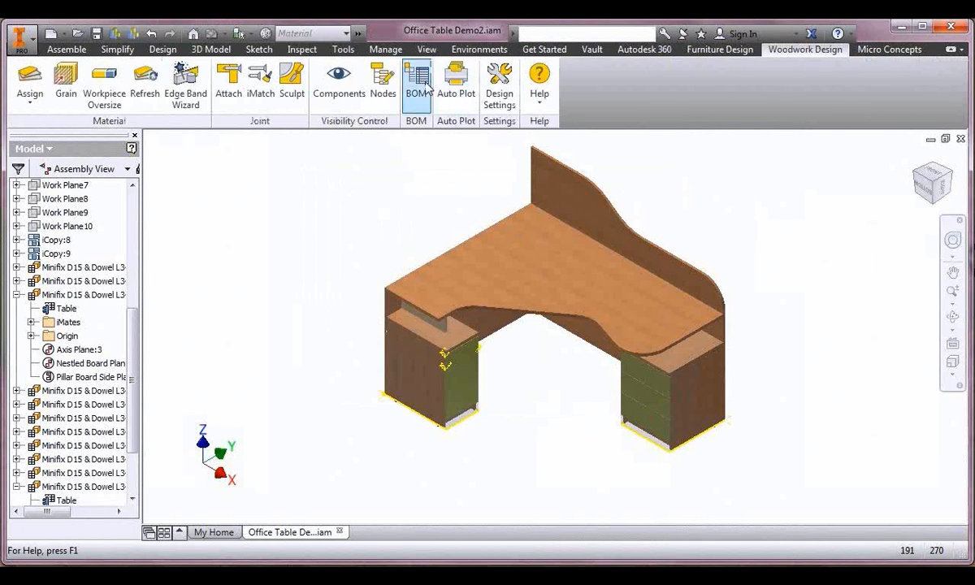
click(416, 85)
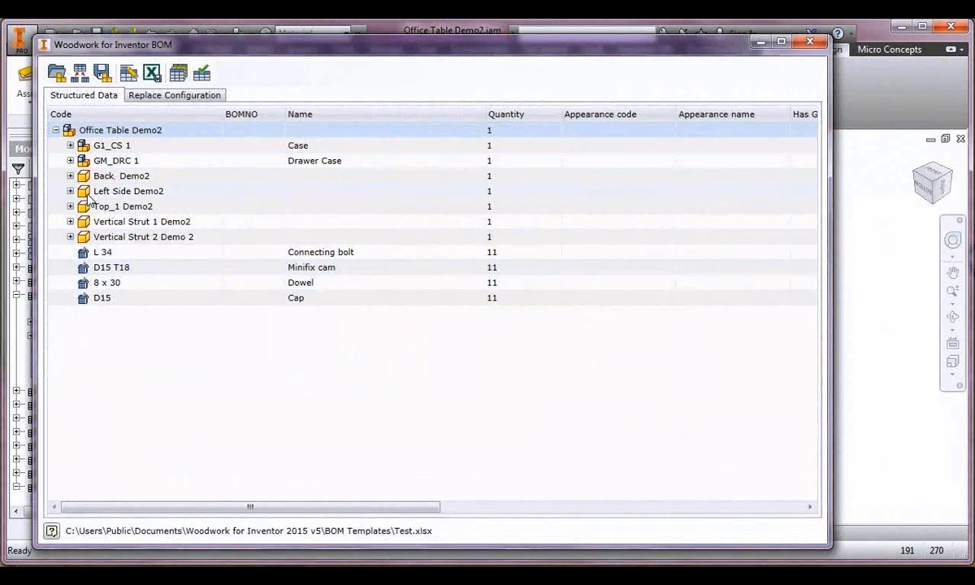
click(71, 145)
click(85, 175)
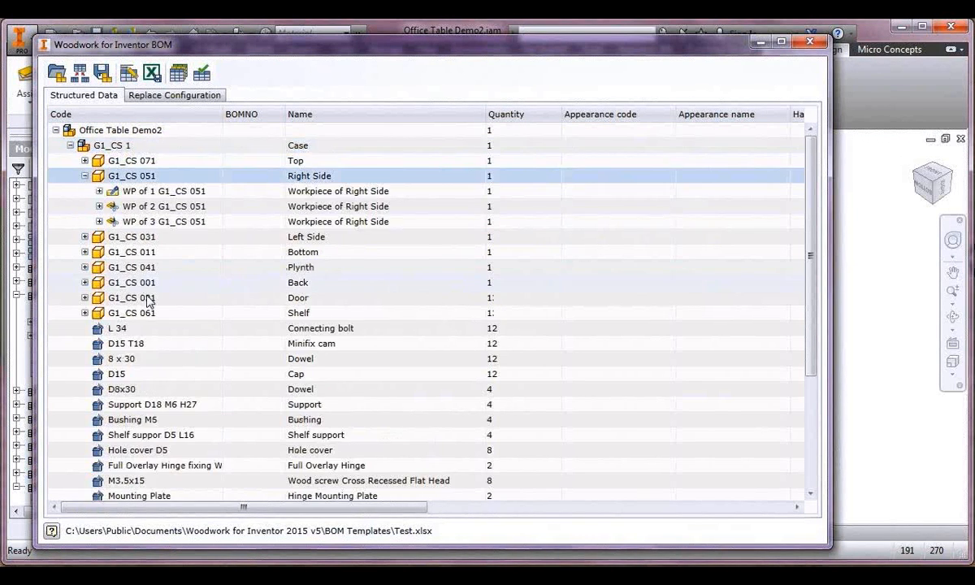
scroll(120, 350, down, 4)
click(114, 435)
click(217, 452)
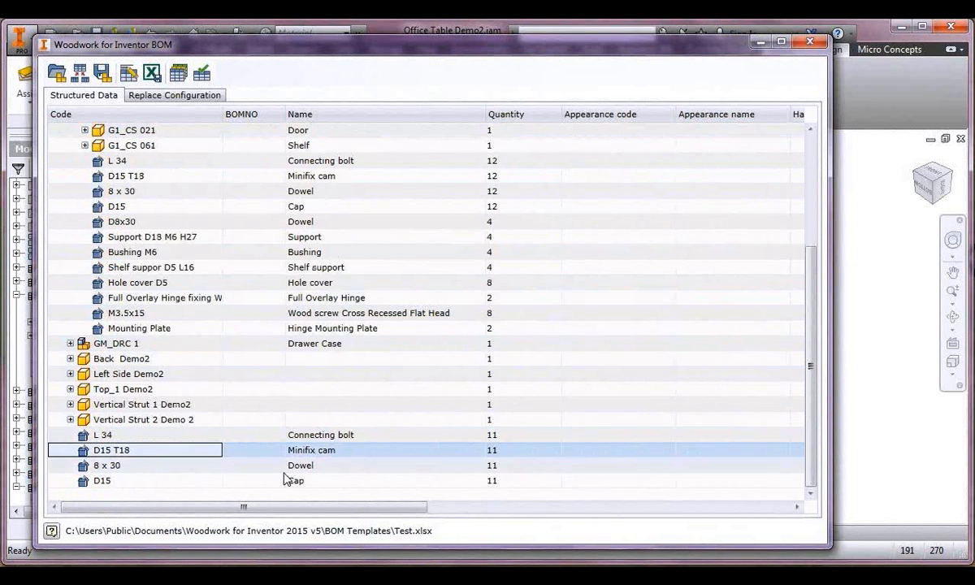
click(317, 480)
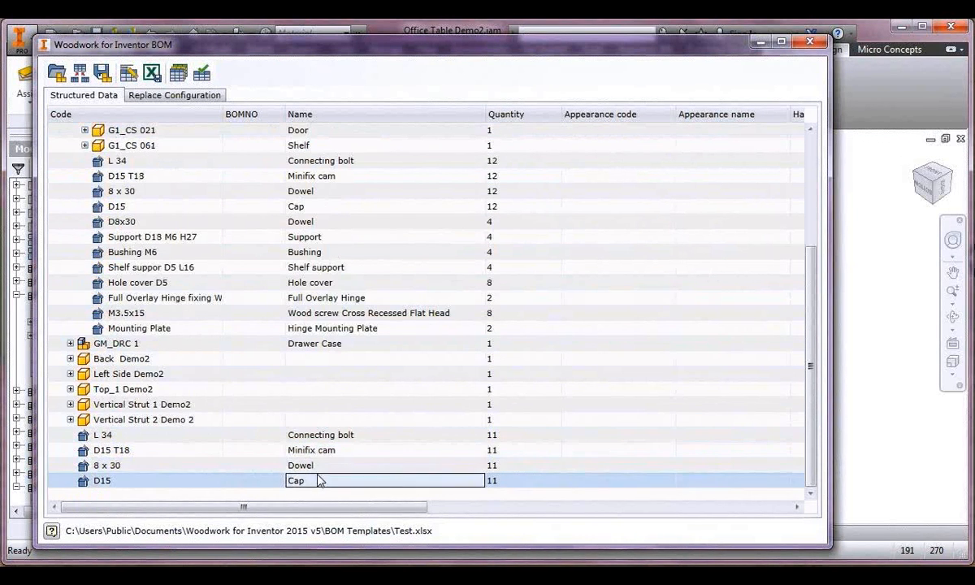
- Export the BOM with the BOM Metric (EN).xls template as Office Table Demo2.xls and open it in Excel
click(178, 74)
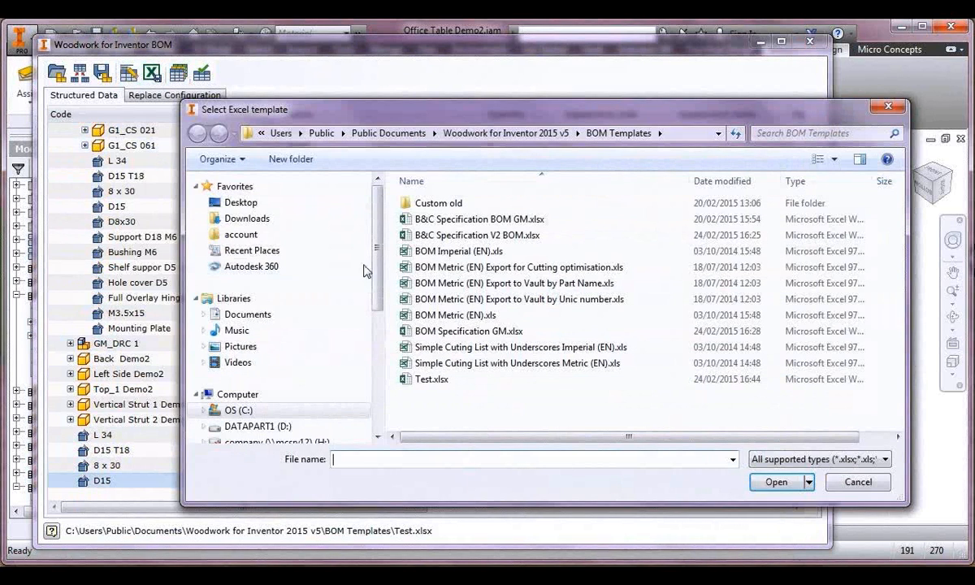
click(439, 315)
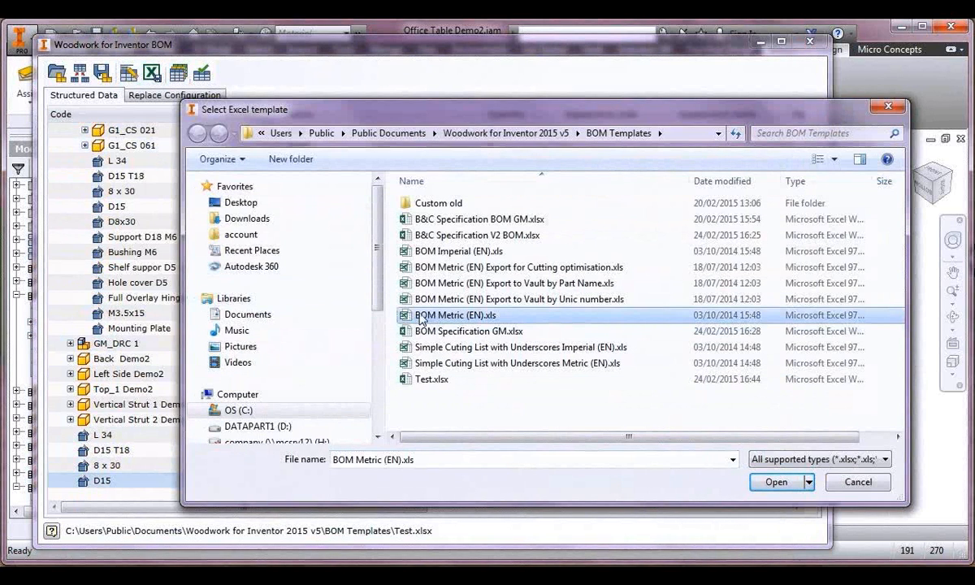
click(778, 482)
click(152, 73)
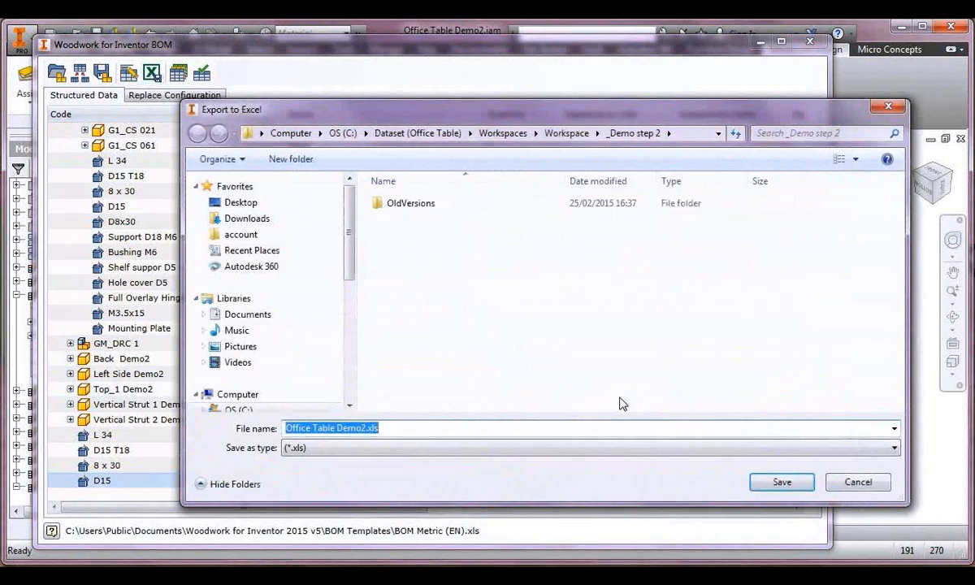
click(782, 483)
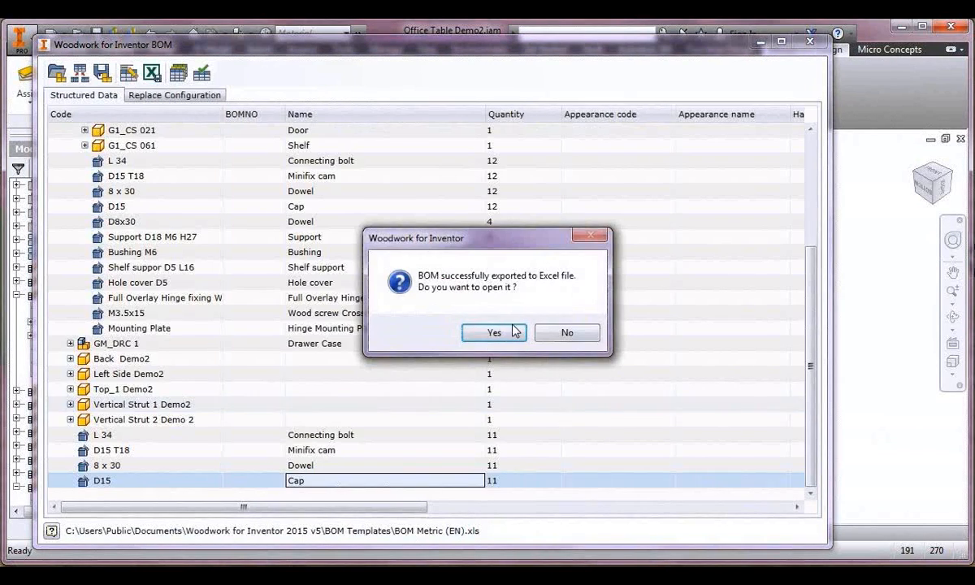
click(499, 333)
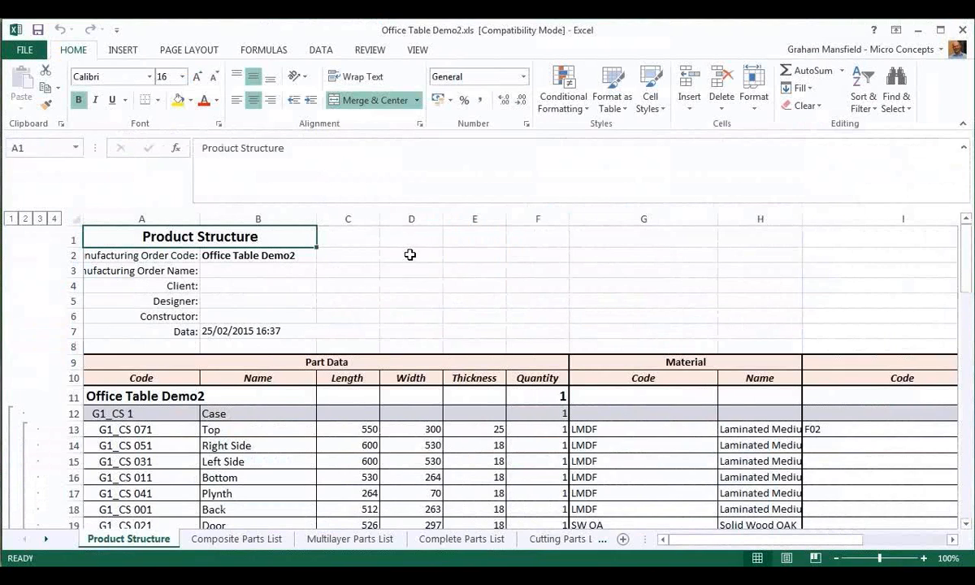
- Examine the Case, Drawer Case and drawer parts with their hardware in the Product Structure sheet at 80% zoom
scroll(214, 445, down, 2)
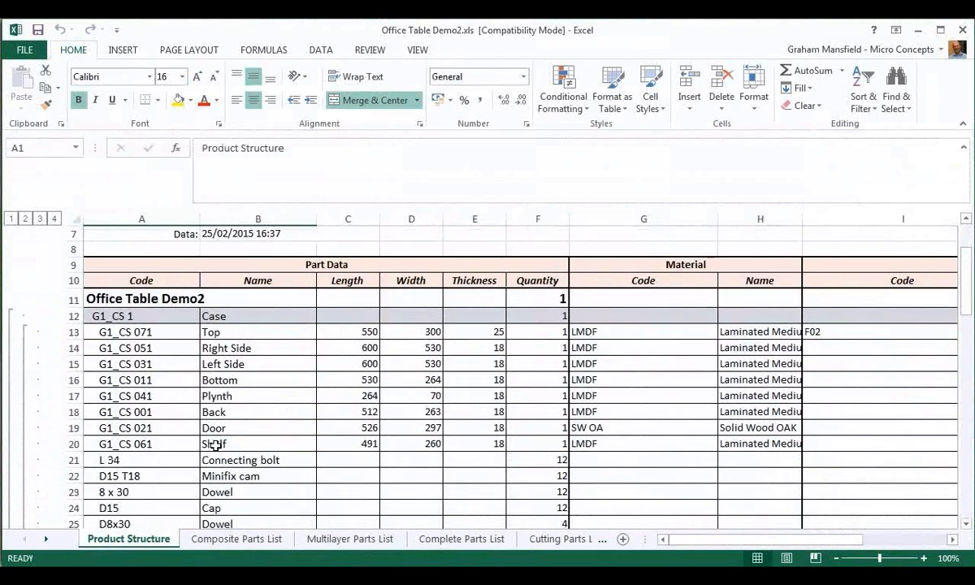
click(837, 558)
click(837, 559)
scroll(300, 462, down, 8)
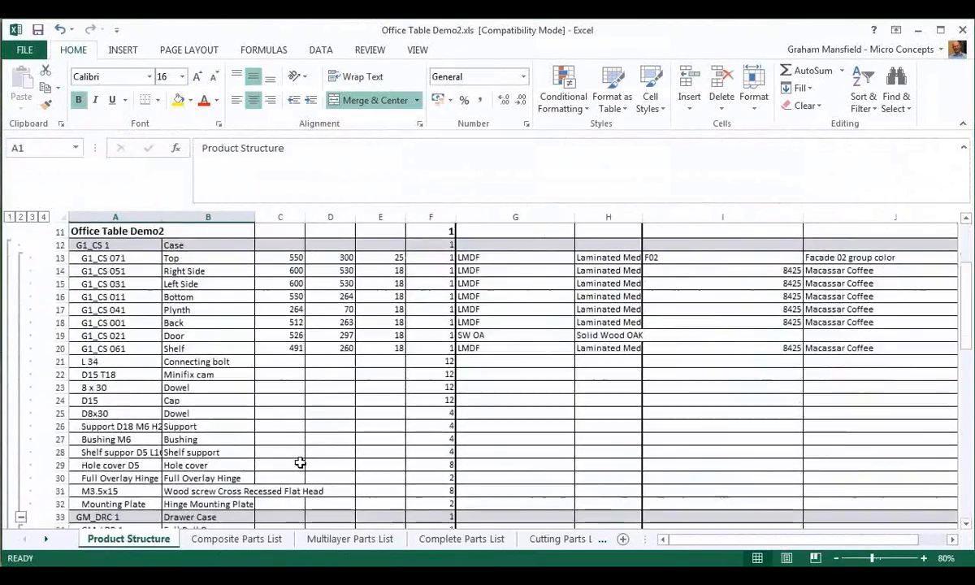
scroll(300, 462, down, 7)
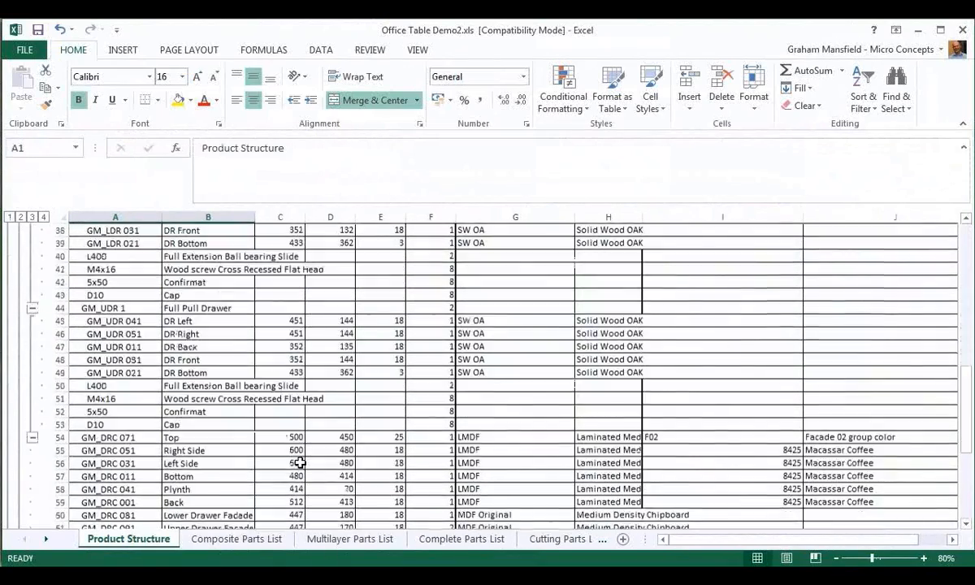
scroll(300, 462, down, 3)
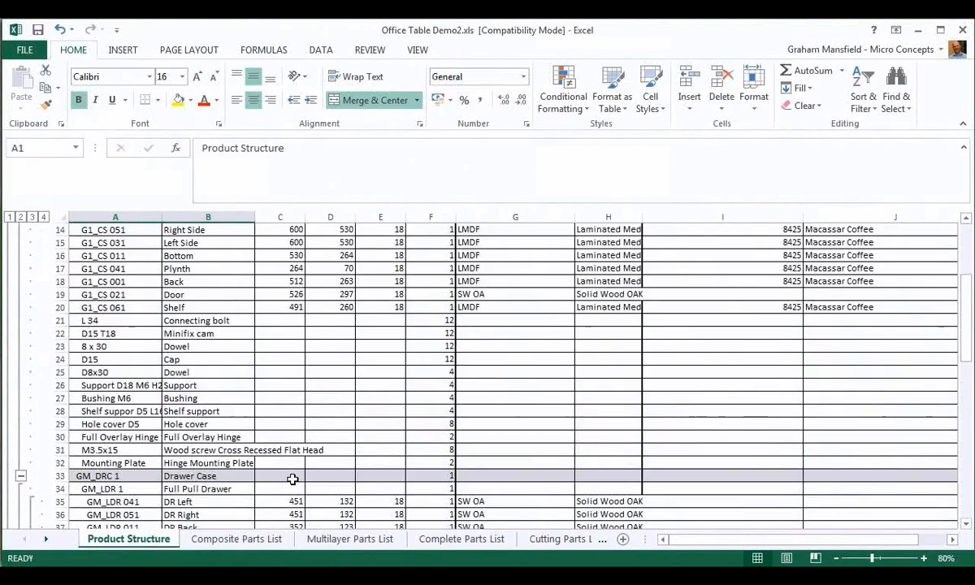
- Review the composite, multilayer and complete parts lists, and the cutting parts list's dimensions and cover columns
click(236, 539)
click(350, 539)
click(462, 539)
scroll(563, 388, down, 3)
ctrl+scroll(563, 387, down, 2)
scroll(563, 387, down, 2)
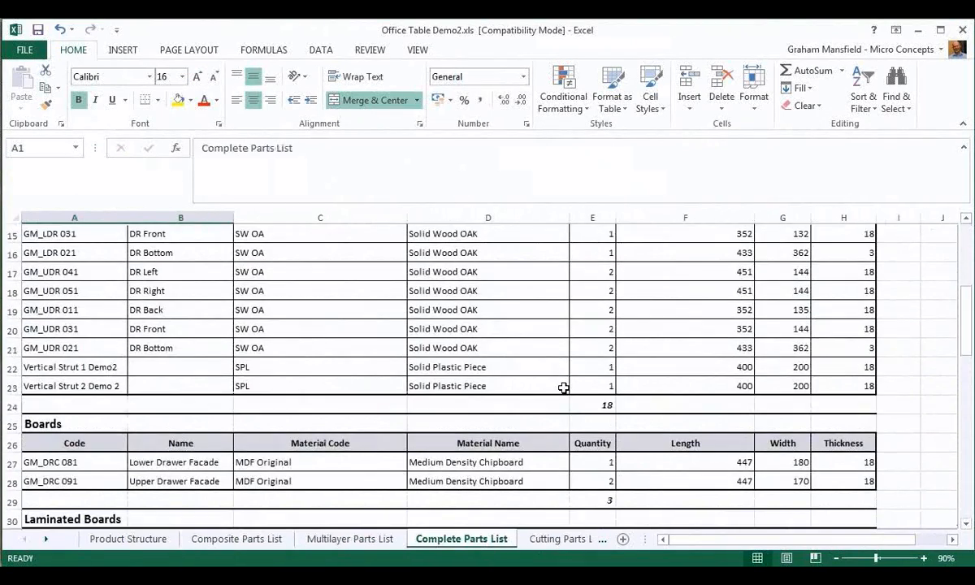
scroll(563, 387, down, 4)
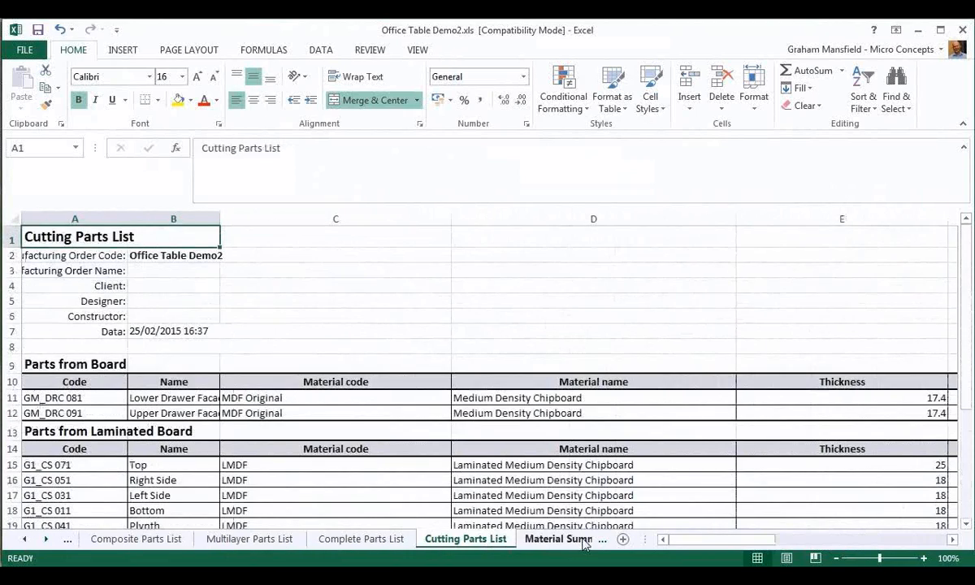
triple_click(837, 558)
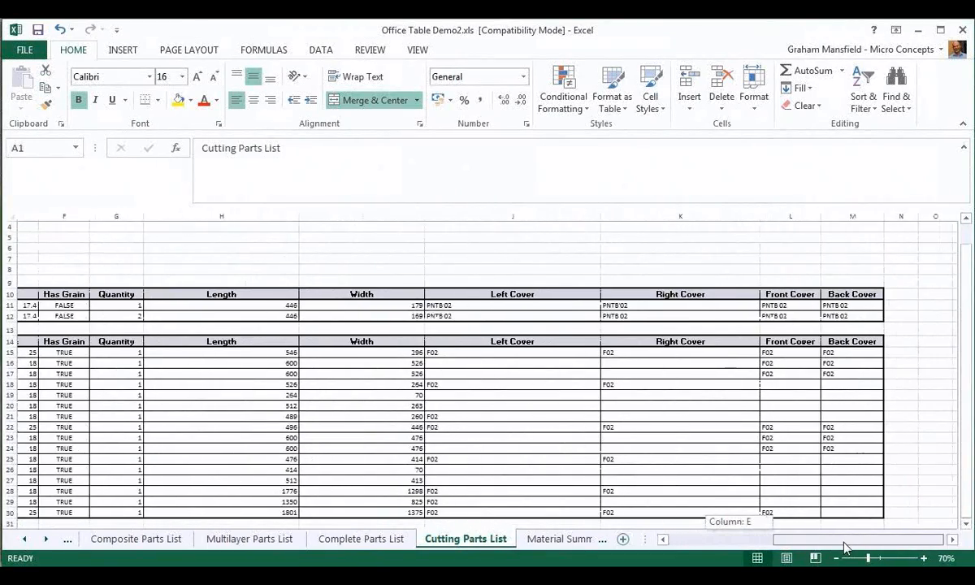
drag(842, 548, 707, 538)
- Examine the materials summary and the summary by products, including purchased units, and close the workbook
click(559, 539)
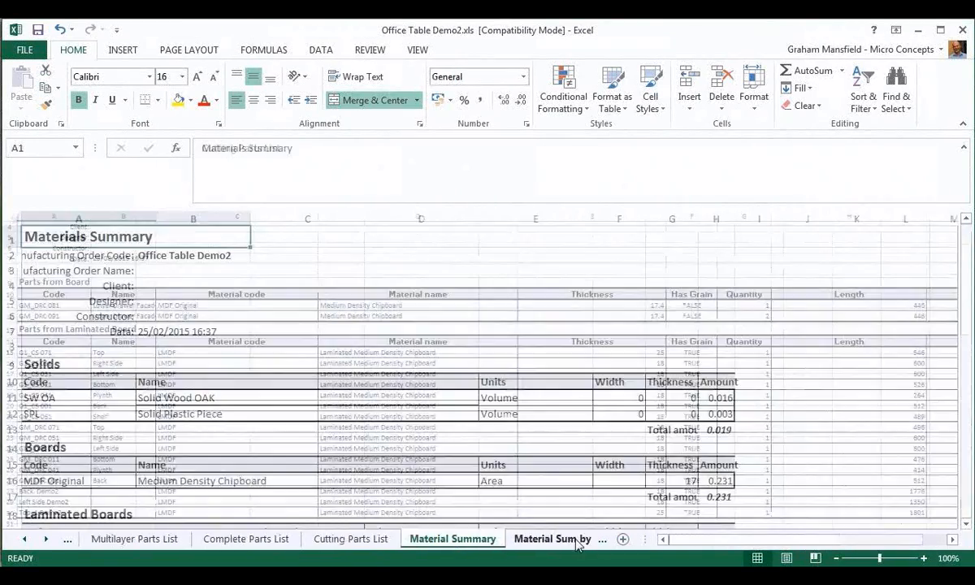
scroll(516, 372, down, 10)
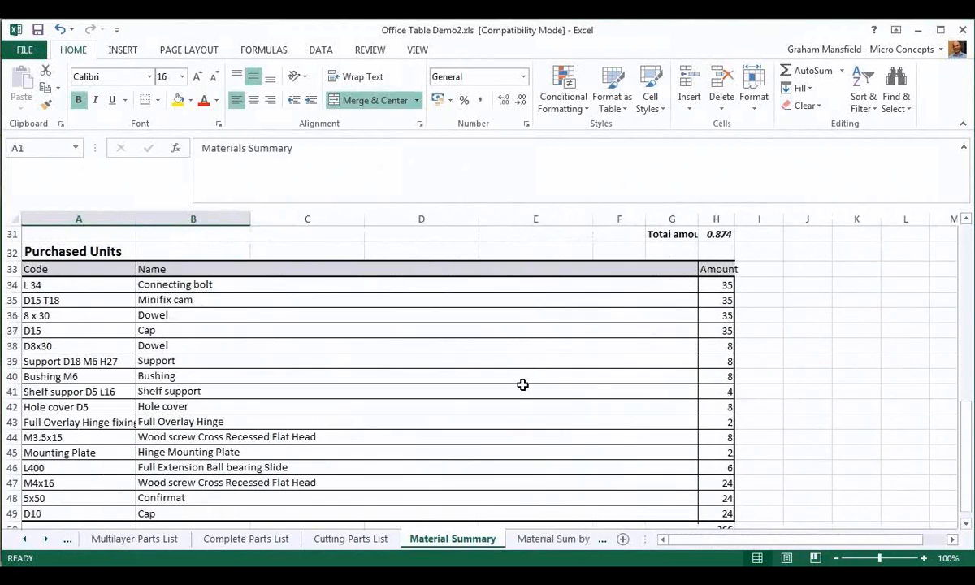
click(561, 538)
scroll(473, 400, down, 3)
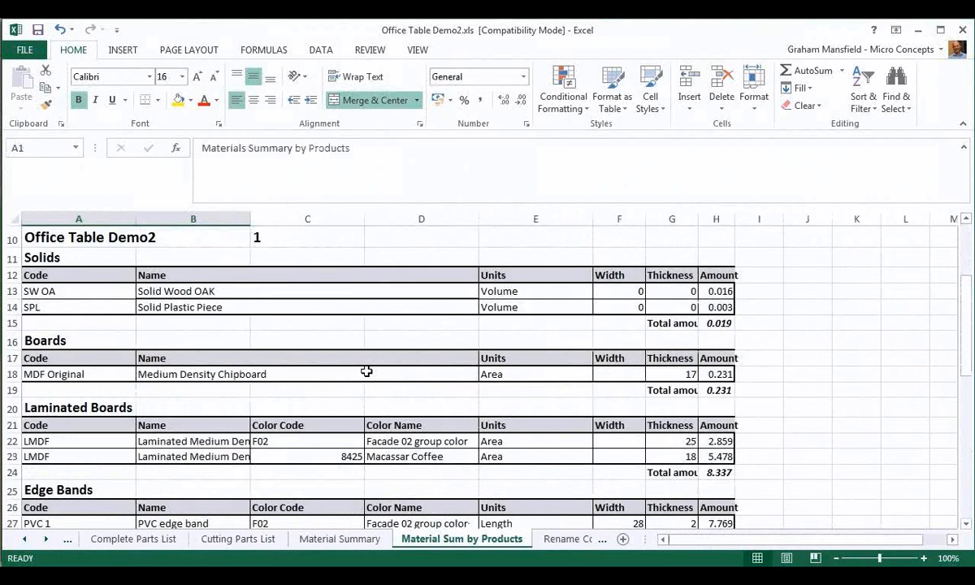
scroll(367, 372, down, 8)
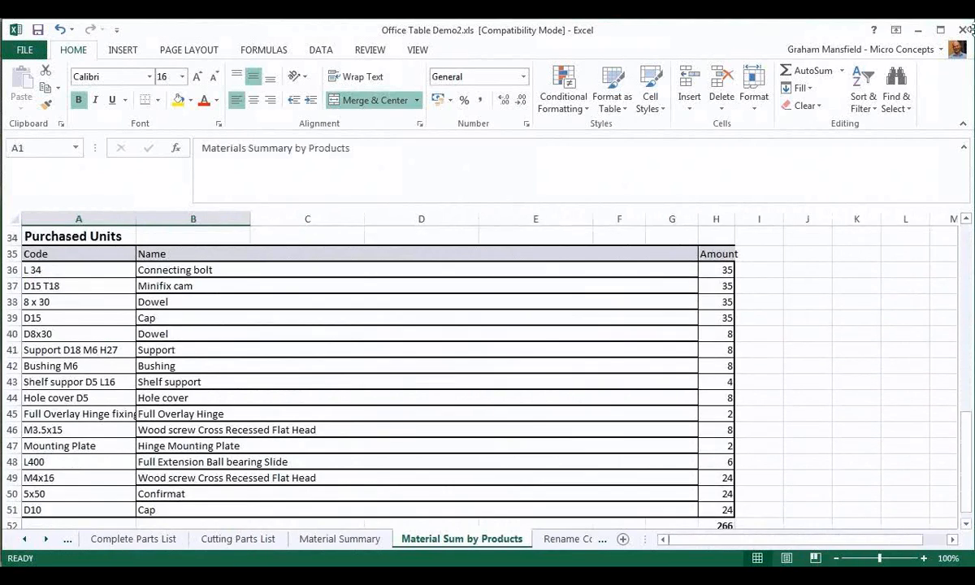
click(964, 29)
- View the BOM header's order and customer fields, and close it without entering anything
click(134, 76)
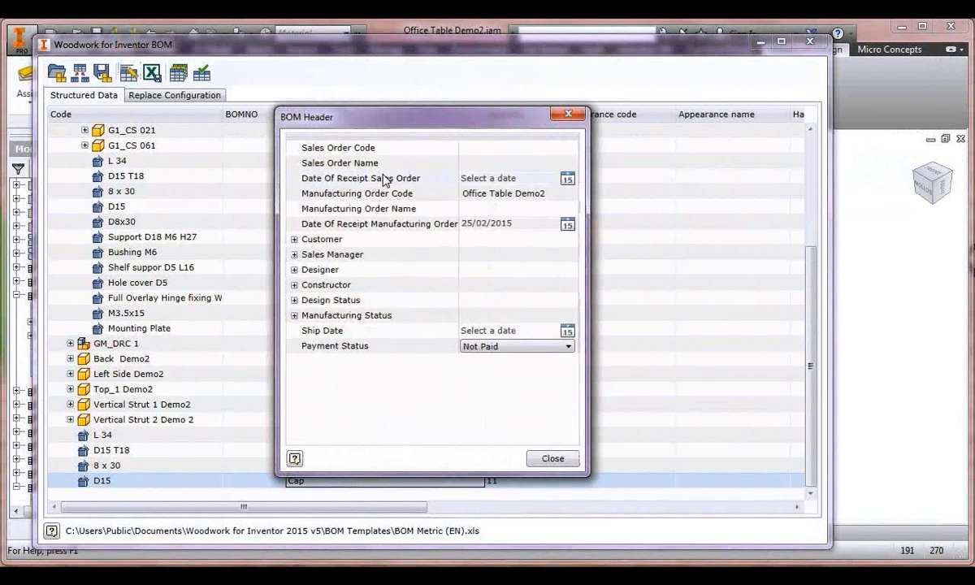
click(294, 239)
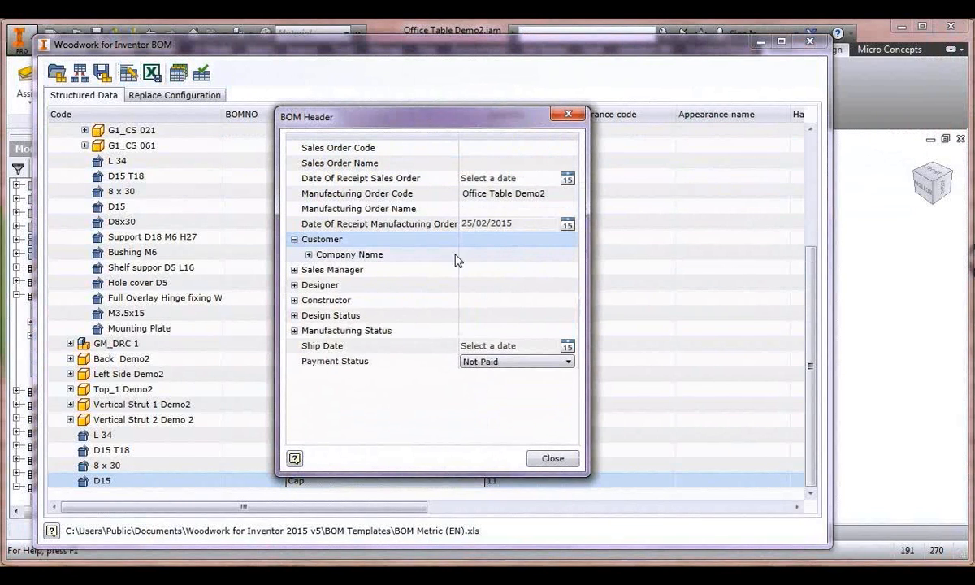
click(552, 459)
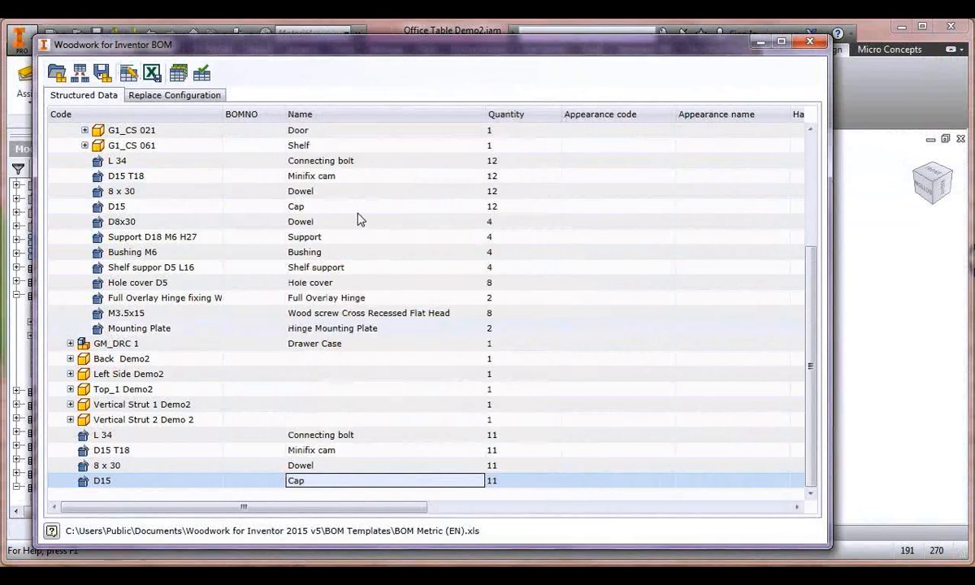
- Export the BOM with the BOM Specification GM.xlsx template as Office Table Demo2.xlsx and open it in Excel
click(177, 75)
double_click(451, 330)
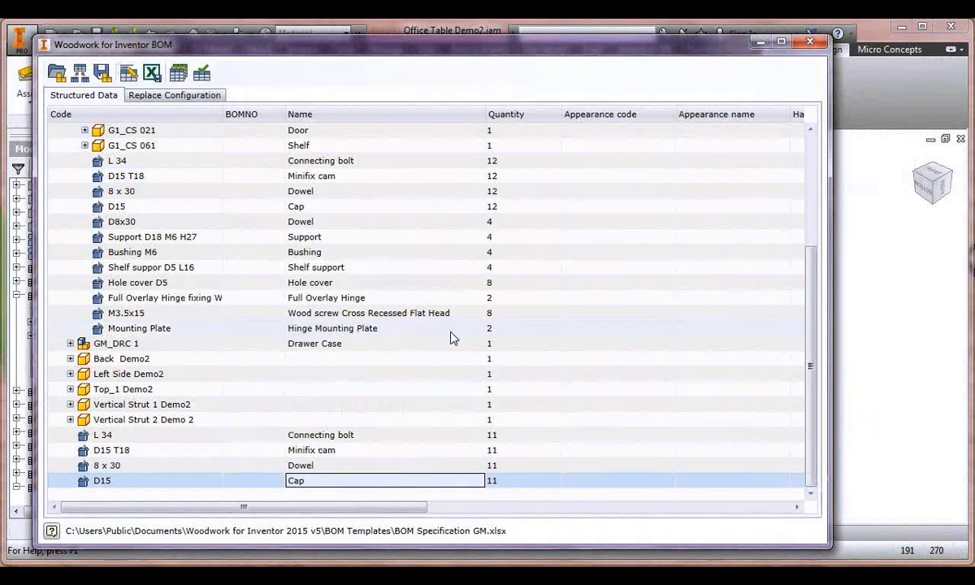
click(151, 75)
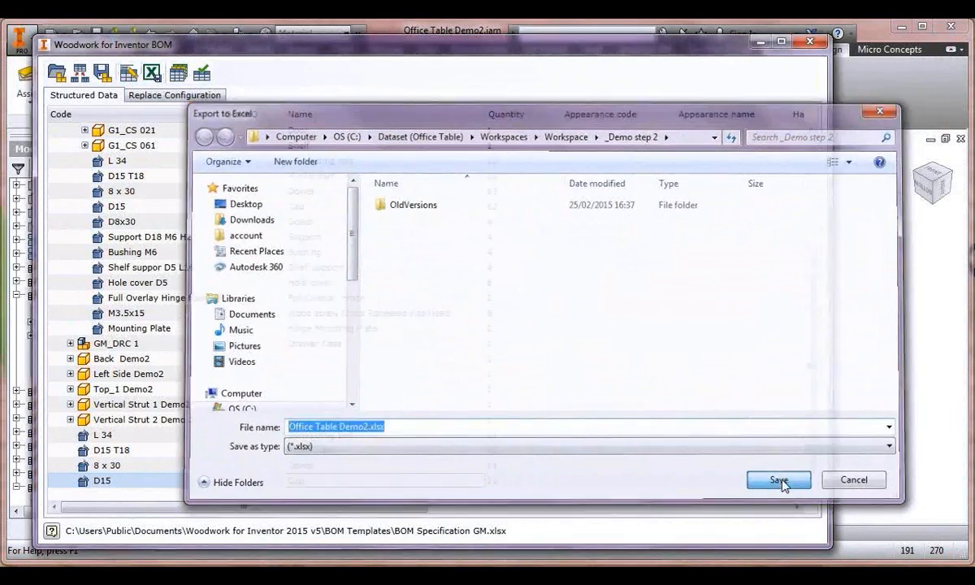
click(782, 482)
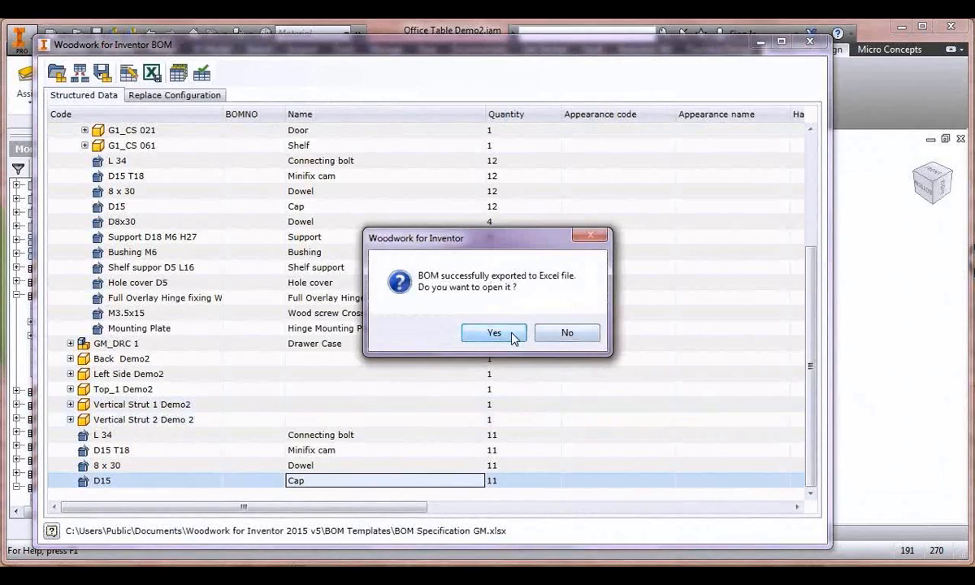
click(517, 336)
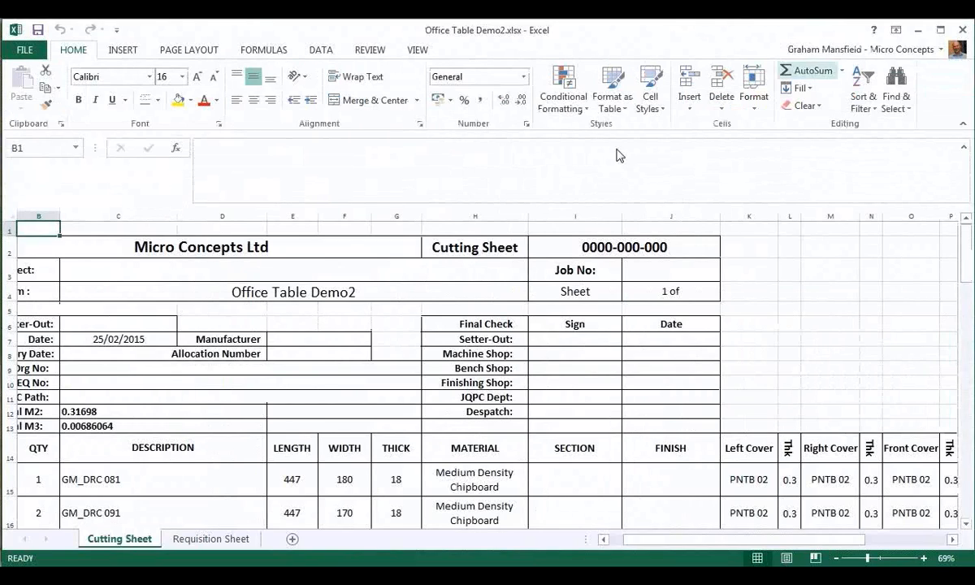
- Examine the Cutting Sheet's part dimensions, materials and edge covers
scroll(422, 305, down, 1)
drag(668, 540, 625, 429)
scroll(451, 376, down, 3)
scroll(703, 477, up, 1)
scroll(490, 401, down, 7)
scroll(625, 432, up, 12)
- Review the hardware quantities in the Requisition Sheet at 70% zoom, and close the workbook without saving and the BOM window
click(210, 539)
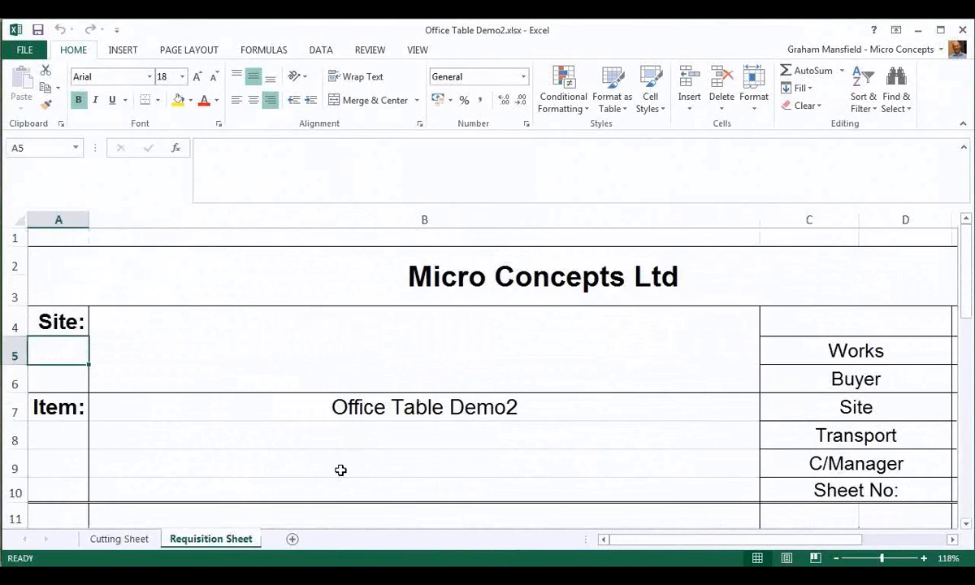
click(837, 558)
click(837, 558)
click(837, 558)
click(837, 558)
scroll(403, 370, down, 4)
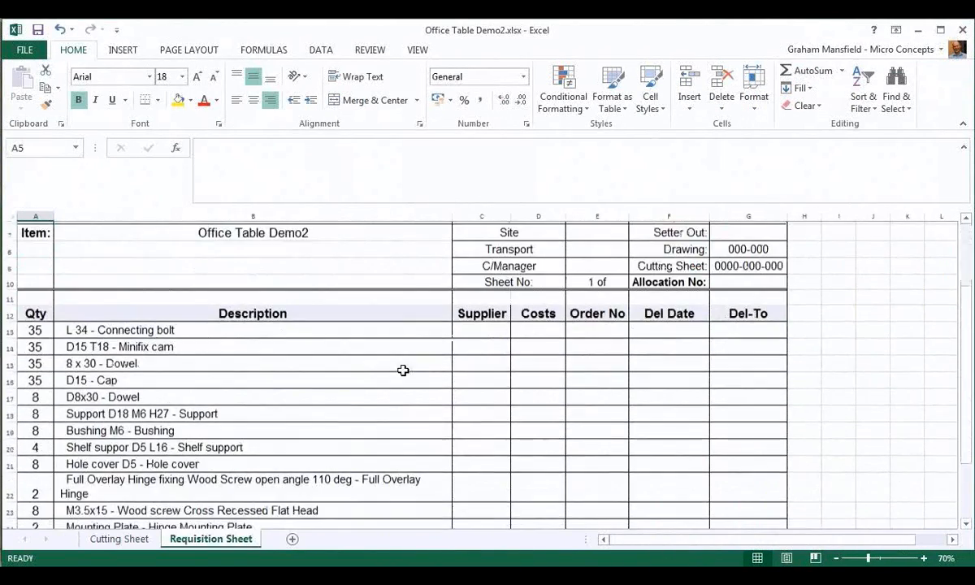
scroll(403, 370, down, 1)
scroll(403, 371, up, 4)
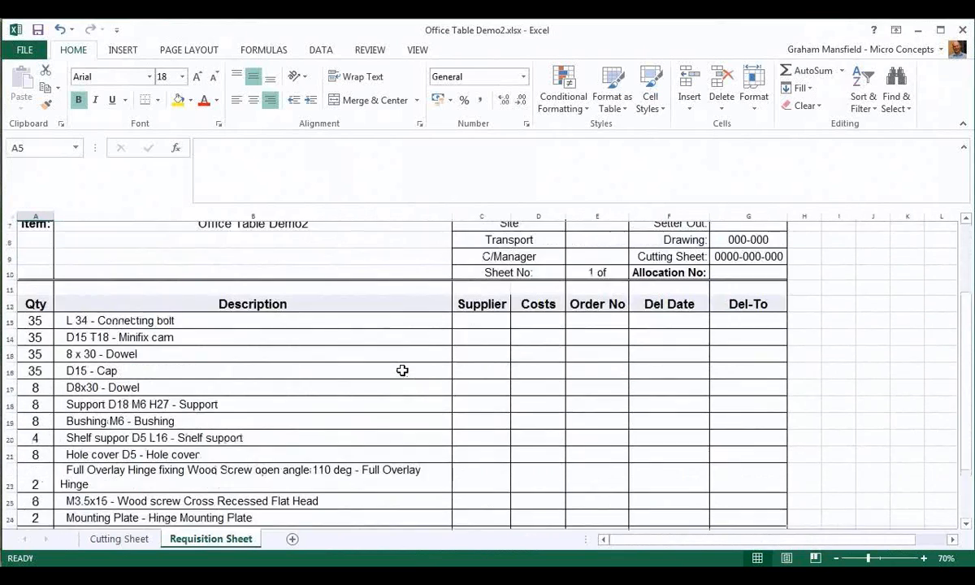
click(964, 30)
click(477, 310)
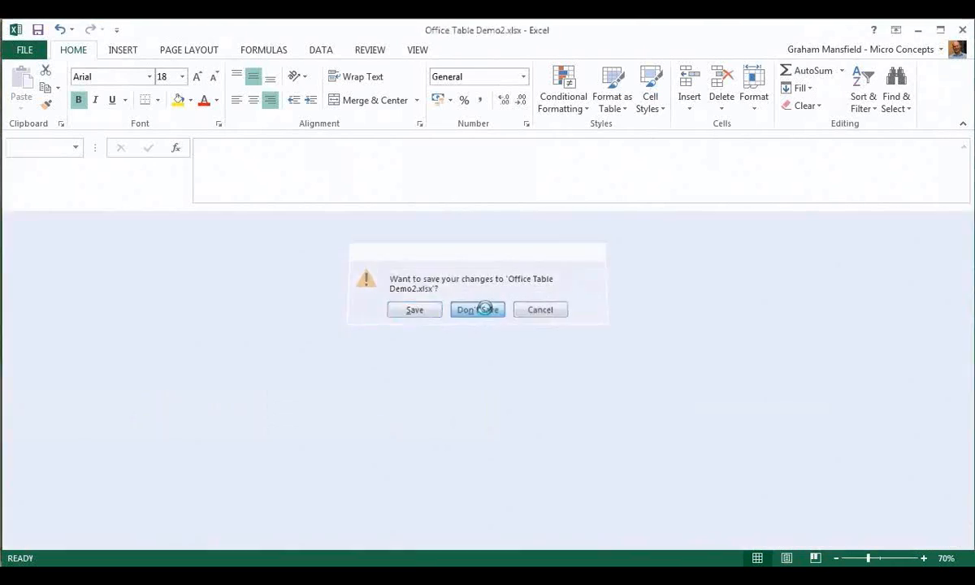
click(808, 39)
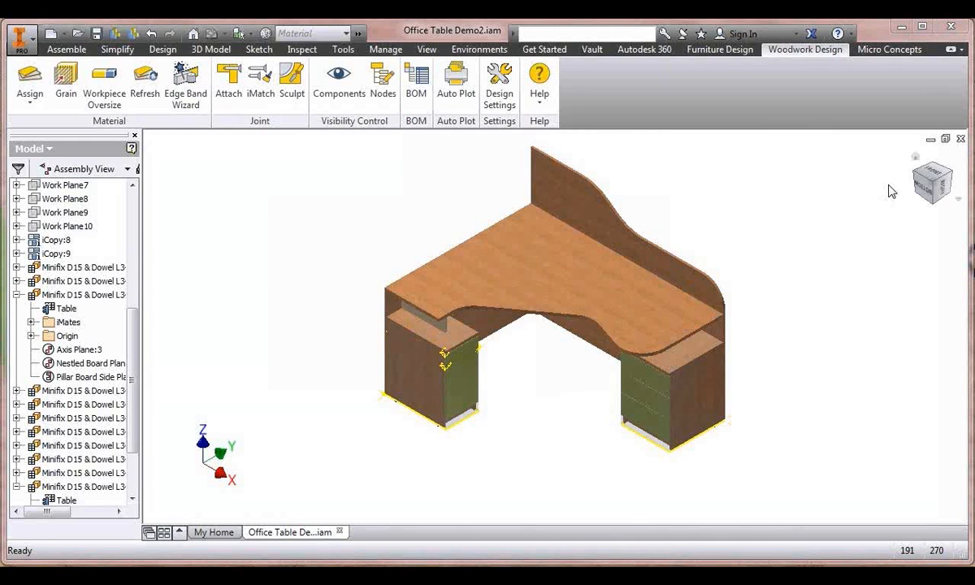
- Turn on the visibility of User Work Planes for the table assembly
shift+middle_drag(509, 148, 421, 143)
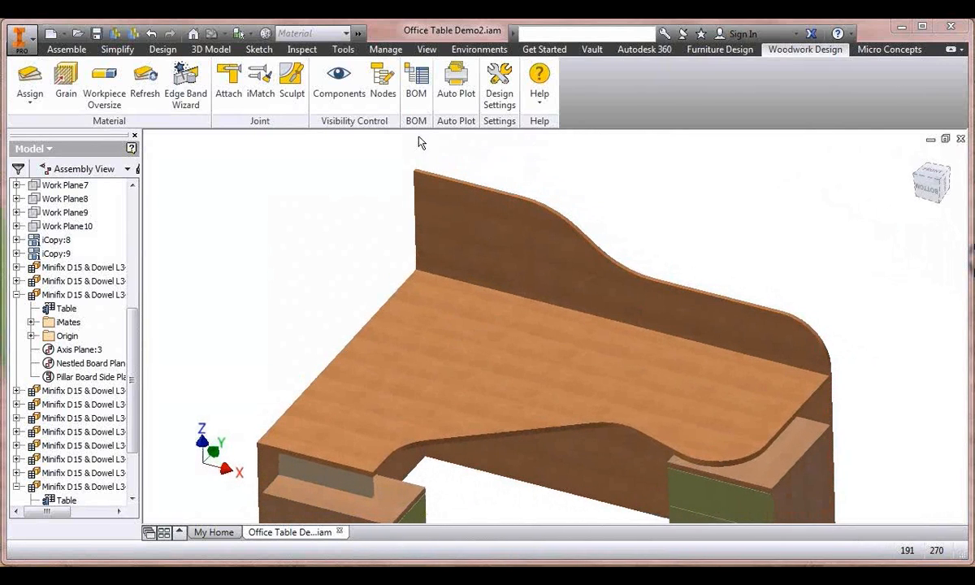
click(427, 49)
click(33, 89)
click(62, 198)
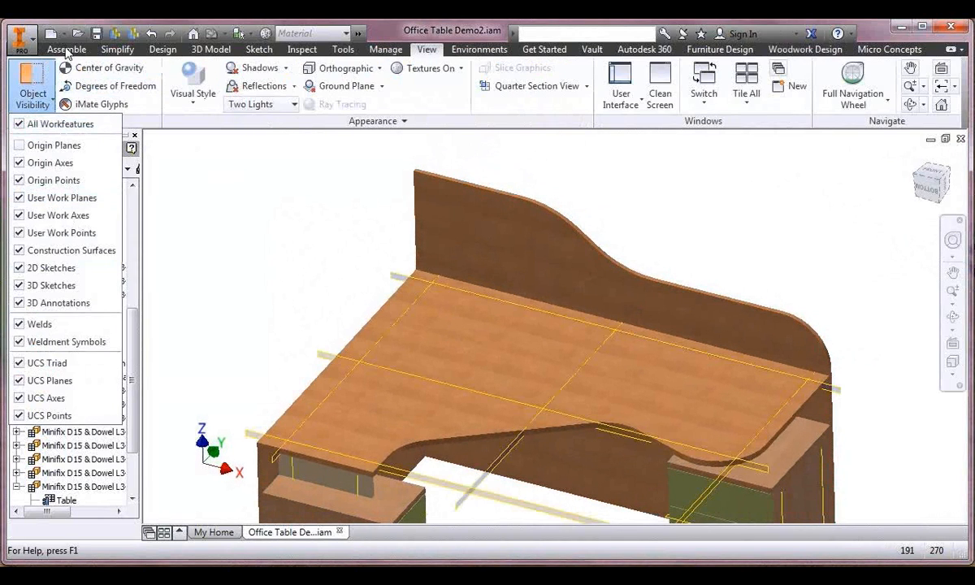
- Create a work plane offset -20 from the narrow panel face near the tabletop's left end
click(67, 49)
click(486, 85)
shift+middle_drag(419, 207, 211, 254)
scroll(214, 252, down, 3)
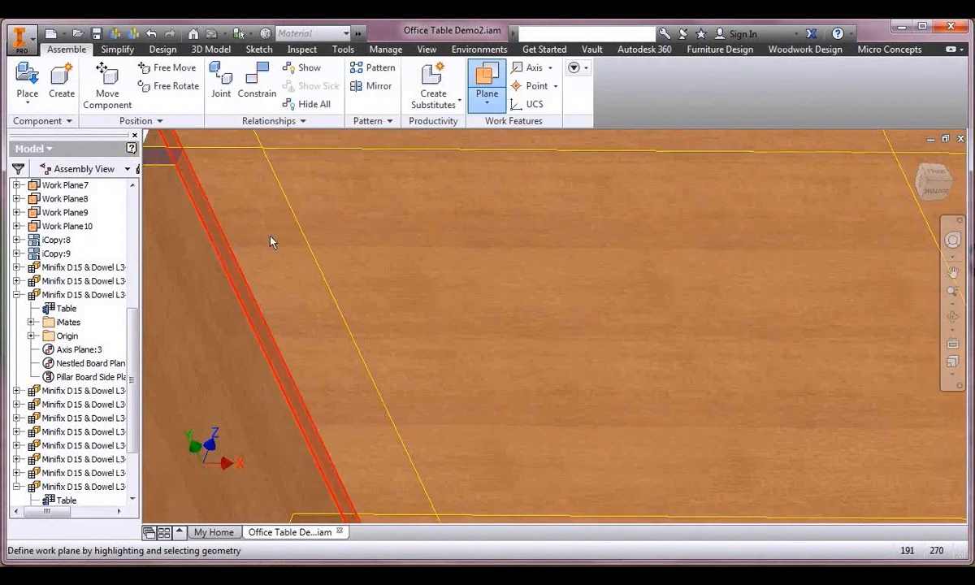
click(236, 232)
text(-20)
key(Return)
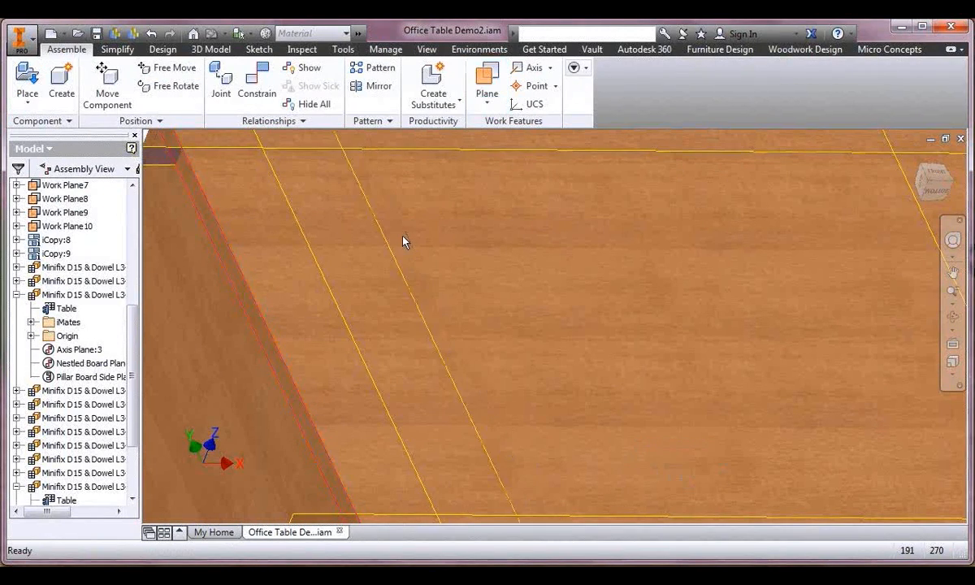
- Create a second work plane offset -20, parallel to the back panel
scroll(406, 241, up, 5)
shift+middle_drag(407, 241, 239, 260)
drag(242, 245, 327, 264)
text(-20)
key(Return)
shift+middle_drag(328, 259, 388, 137)
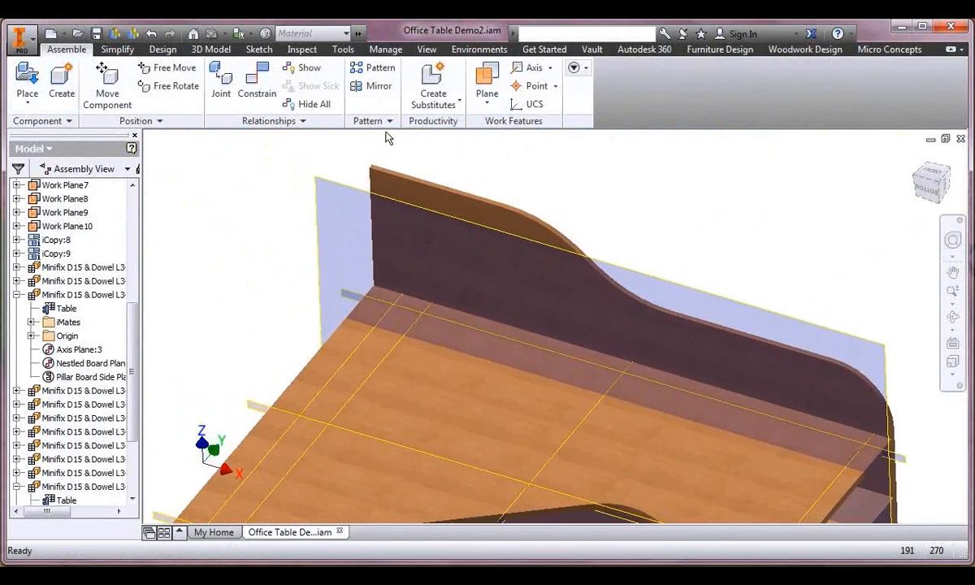
- Load the Power USB Dock.ipt component from the USB Power library folder for attaching to the table
click(804, 48)
click(230, 79)
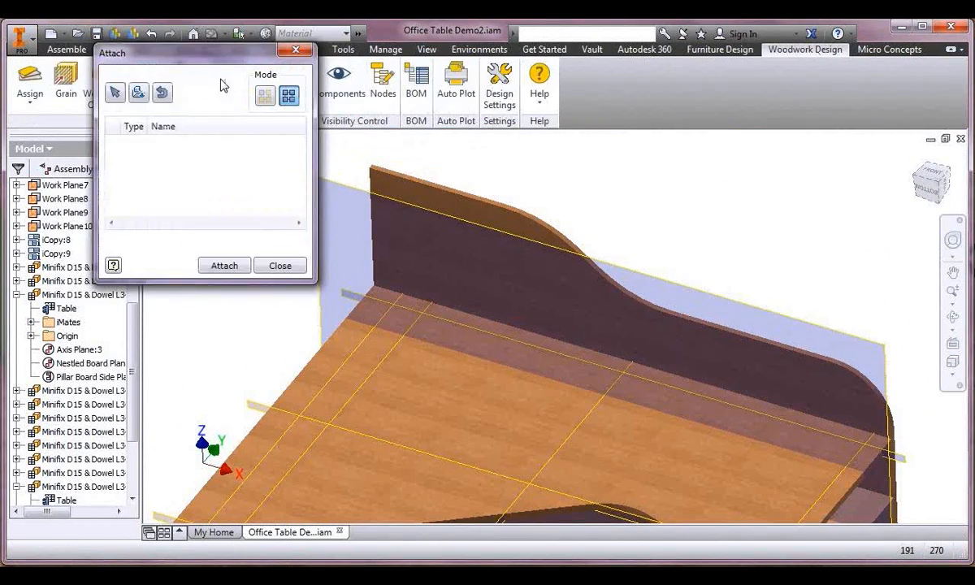
click(132, 94)
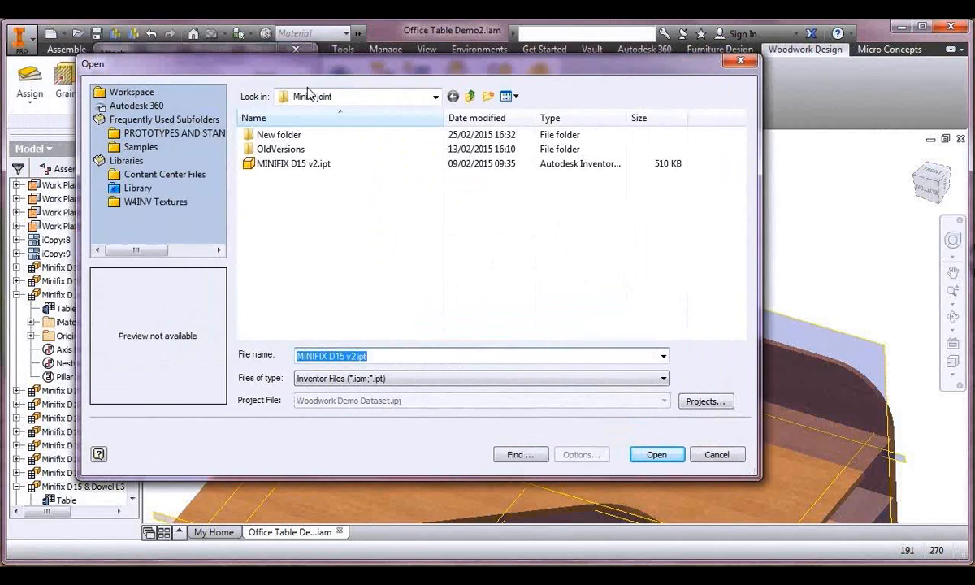
click(122, 190)
double_click(258, 137)
double_click(258, 137)
click(257, 134)
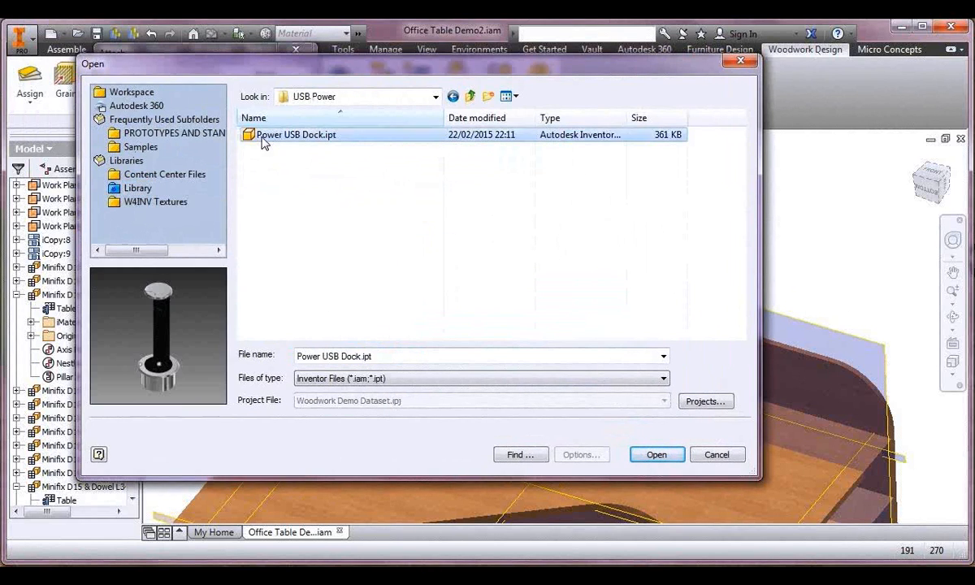
click(656, 455)
- Attach the USB dock to the tabletop's upper face, orienting and aligning it on the two new offset work planes
click(453, 347)
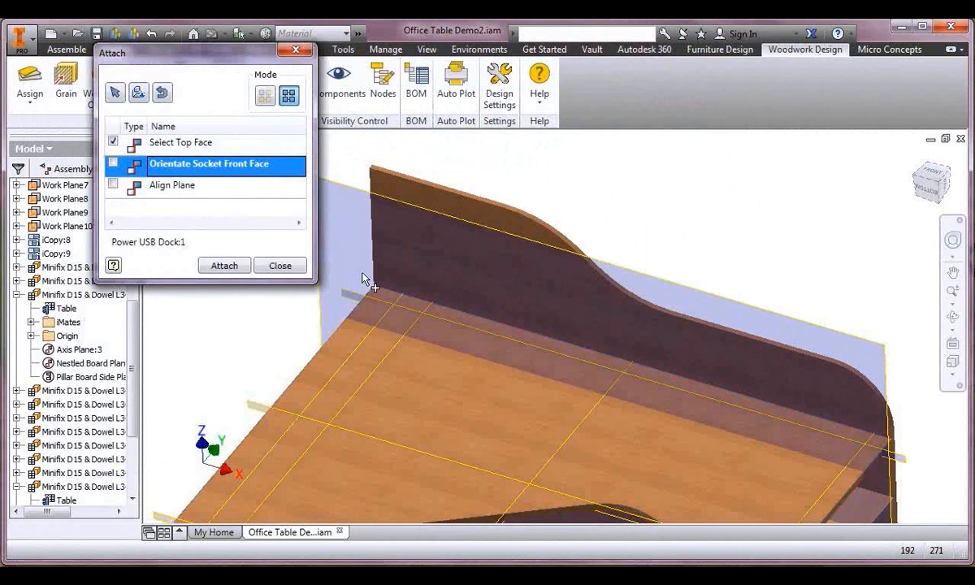
click(334, 174)
click(180, 187)
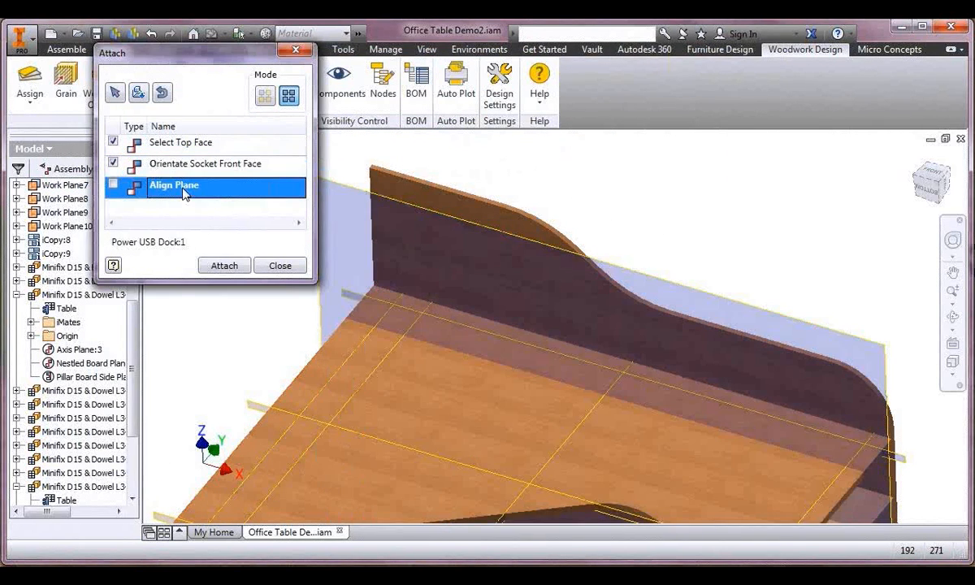
click(403, 346)
click(236, 266)
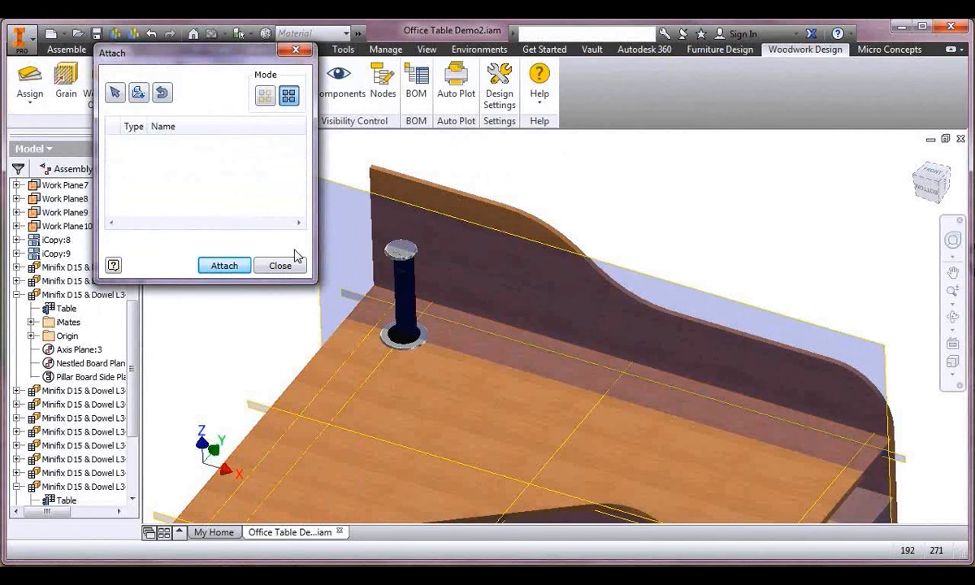
click(280, 265)
- Turn off the visibility of User Work Planes for the table assembly
click(426, 50)
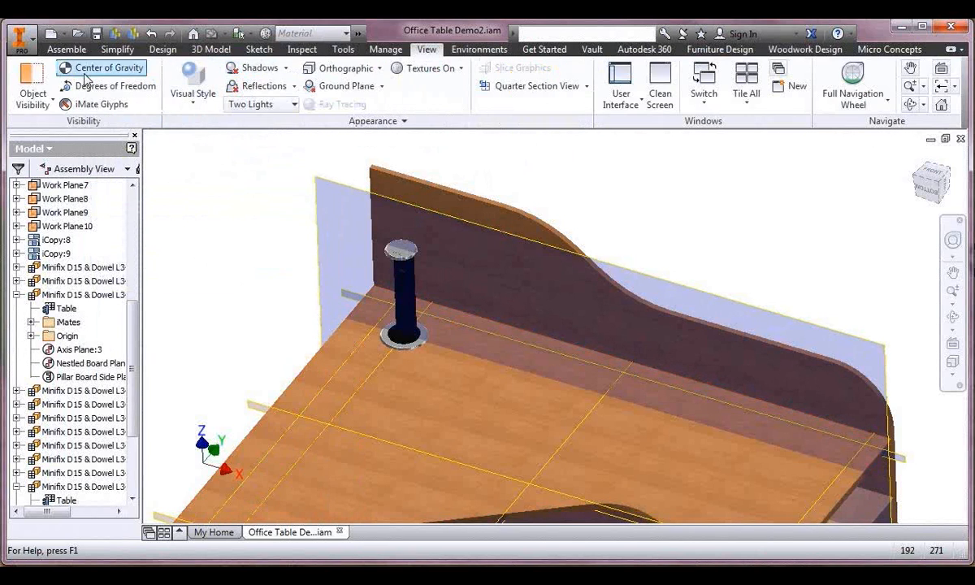
click(33, 89)
click(40, 197)
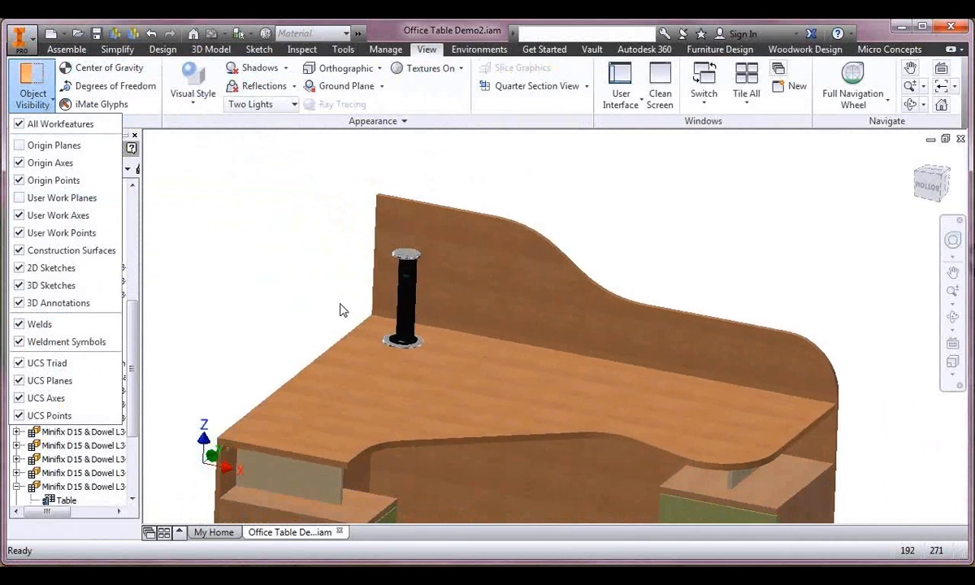
- Open the Vertical Strut 2 part to view the undrilled board, and return to the table assembly
right_click(335, 475)
click(342, 424)
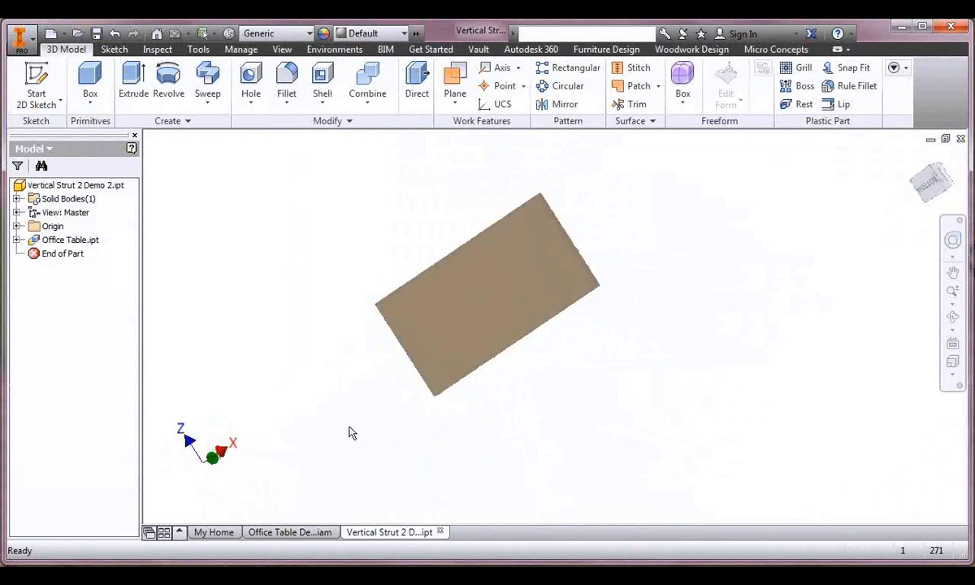
click(294, 533)
- Sculpt the attached joints and USB dock into the assembly's Woodwork Parts and Inventor Parts
click(812, 50)
click(292, 81)
click(590, 358)
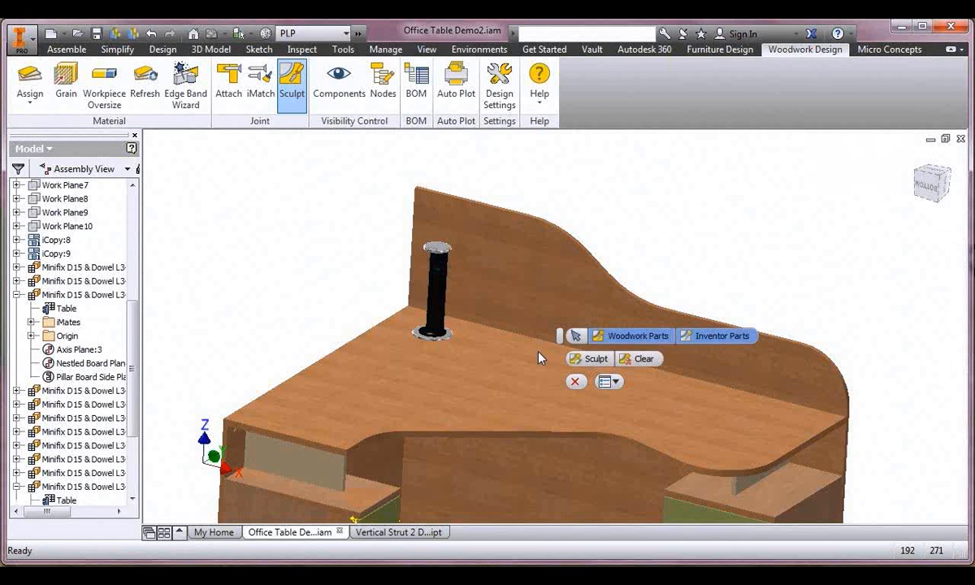
- Examine the drilled holes in the Vertical Strut 2 part and close it without saving
click(398, 532)
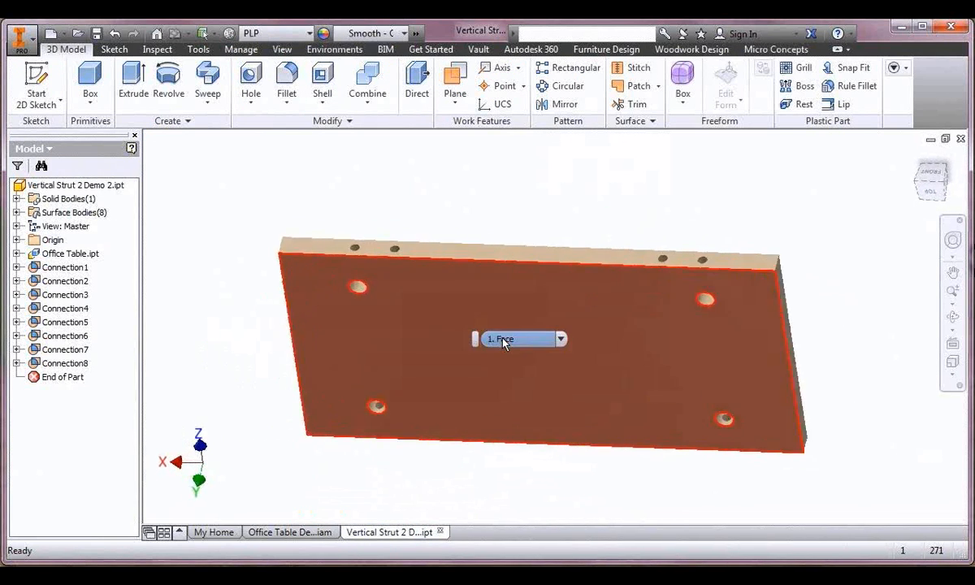
click(960, 139)
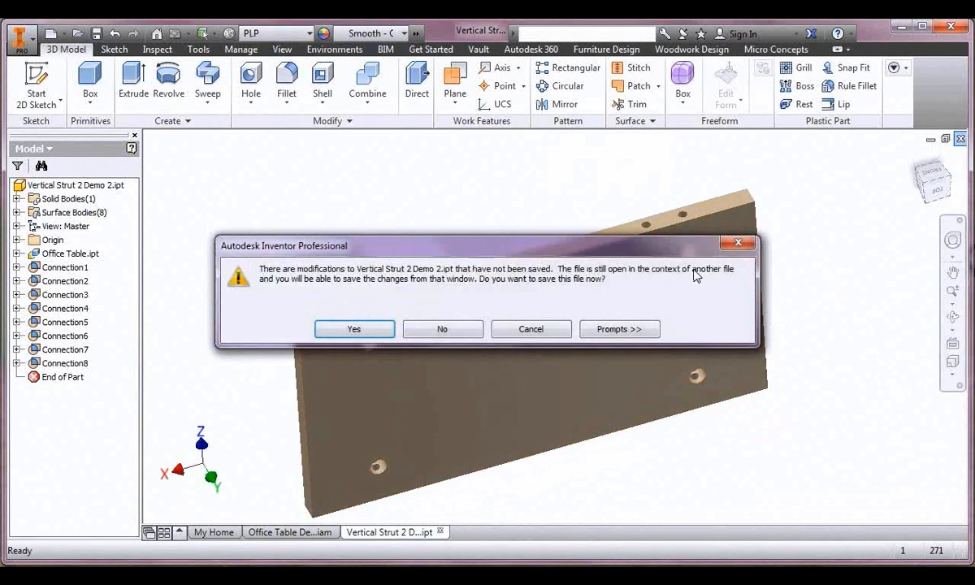
click(412, 325)
- Open the tabletop part, examine its USB dock cutout and joint drillings in a face-on view, and close it without saving
right_click(443, 358)
click(438, 328)
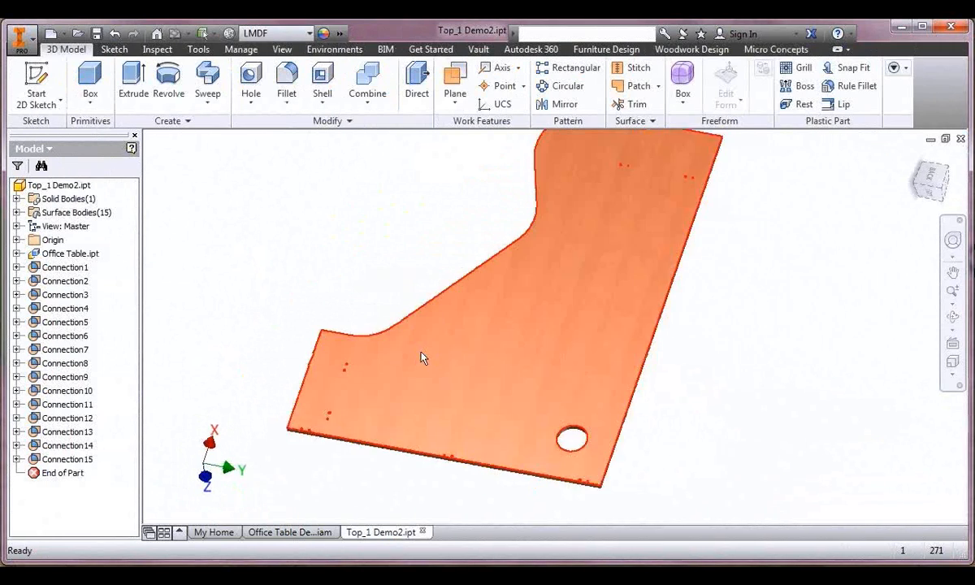
scroll(408, 372, down, 3)
shift+middle_drag(408, 371, 385, 370)
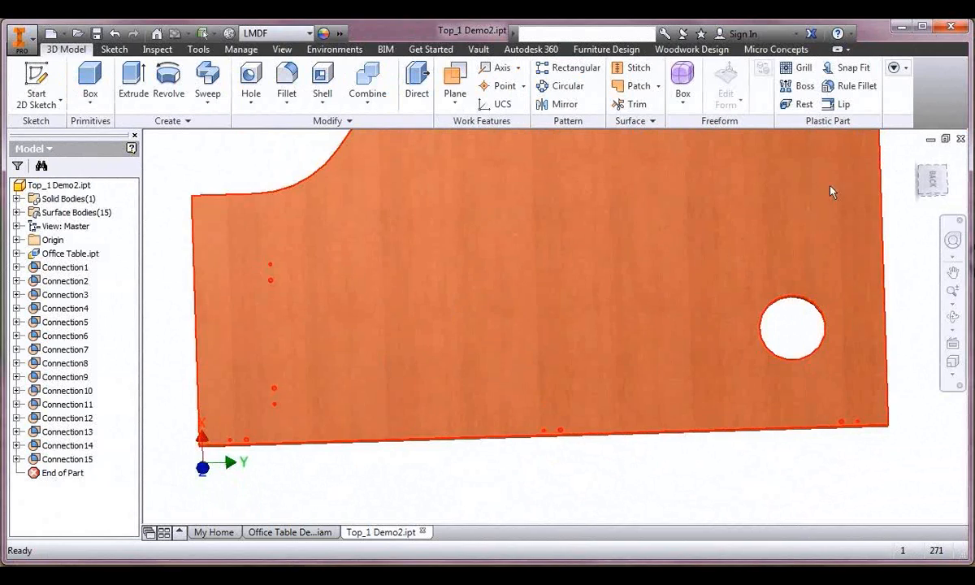
click(953, 343)
click(662, 377)
middle_drag(858, 326, 846, 142)
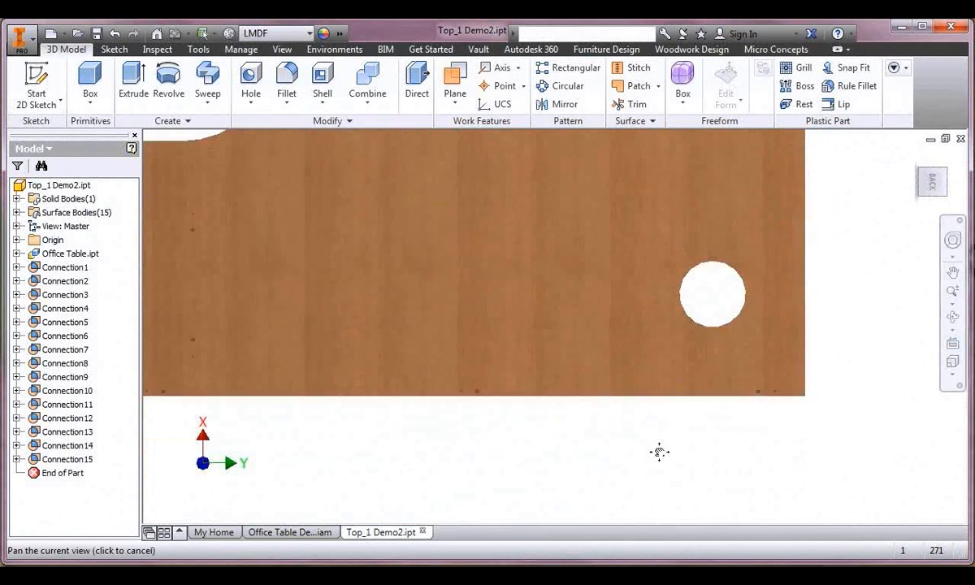
scroll(650, 443, down, 5)
scroll(512, 405, down, 5)
middle_drag(719, 403, 538, 412)
scroll(512, 405, up, 4)
shift+middle_drag(884, 325, 719, 398)
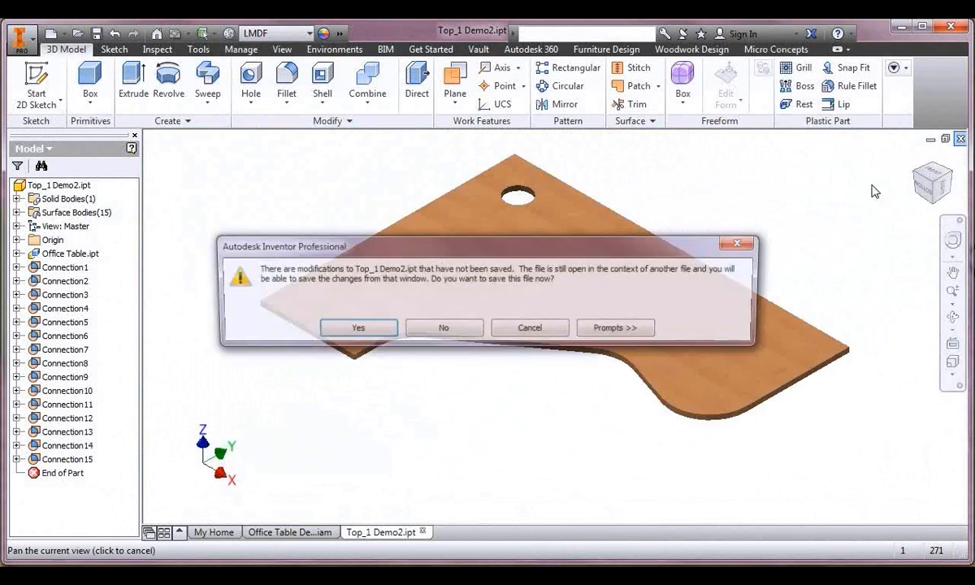
click(444, 330)
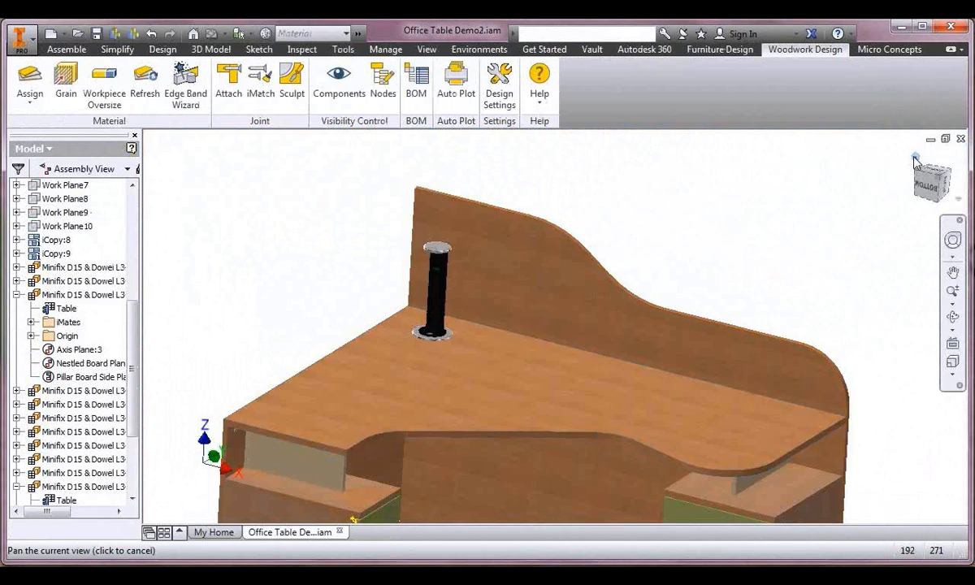
- Restore the assembly's home view and switch to perspective projection
click(915, 159)
click(952, 374)
click(917, 404)
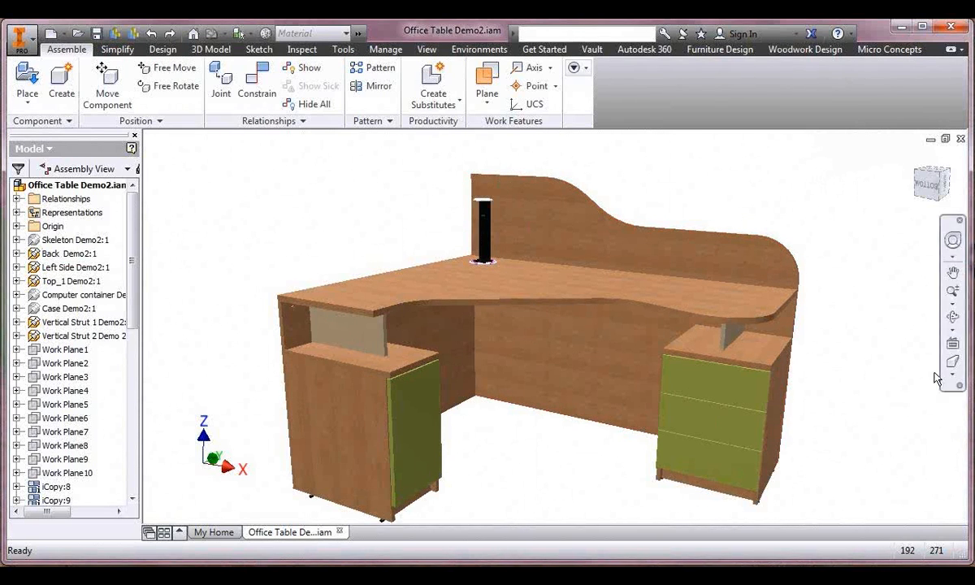
- Set the face-on view of the table as the Front view, and return to the home view
click(935, 187)
right_click(934, 184)
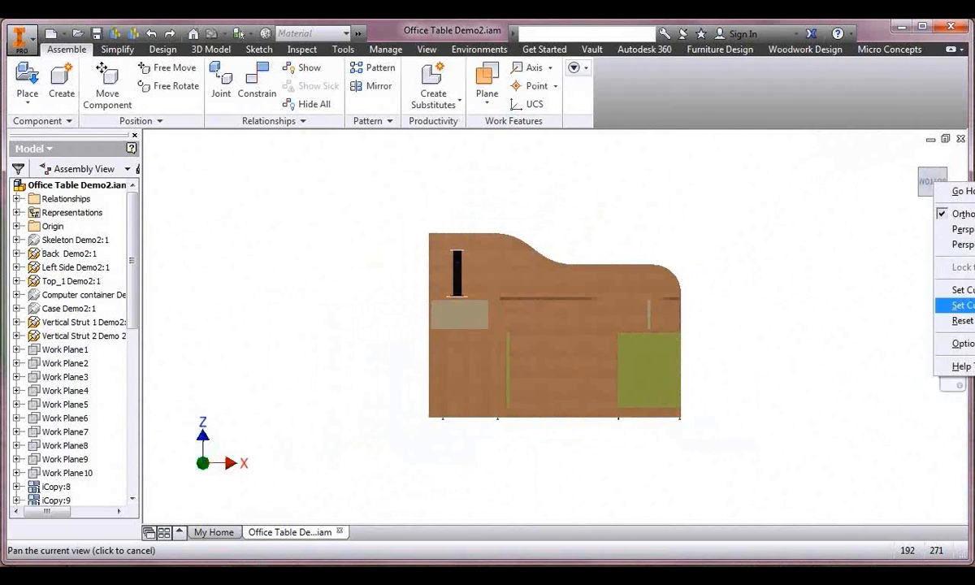
click(964, 305)
click(907, 159)
- Set the visual style to Realistic and the lighting style to Plain Room
click(426, 50)
click(195, 104)
click(213, 165)
click(260, 104)
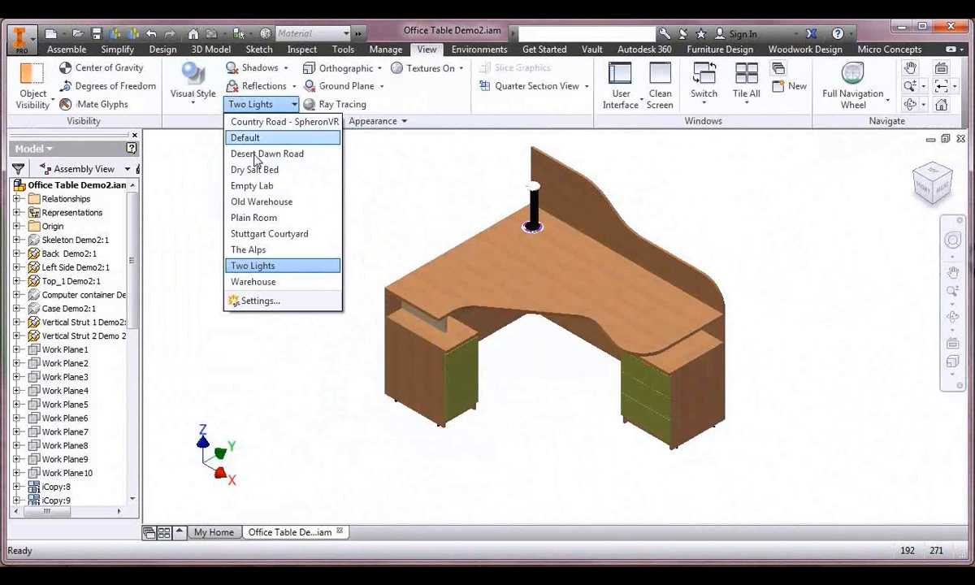
click(256, 216)
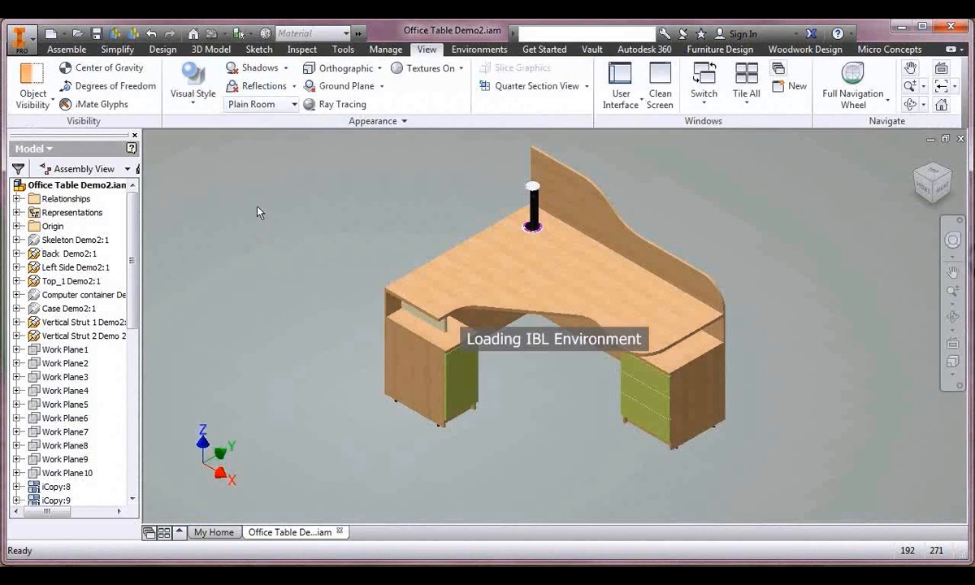
- Enable ray tracing, try the Best quality, and render the table at Good quality
click(336, 104)
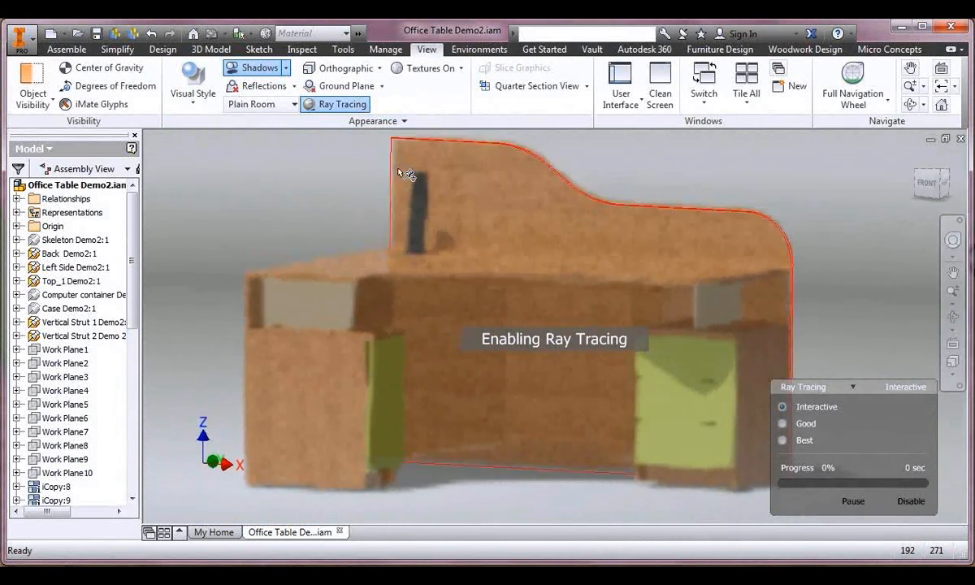
click(790, 440)
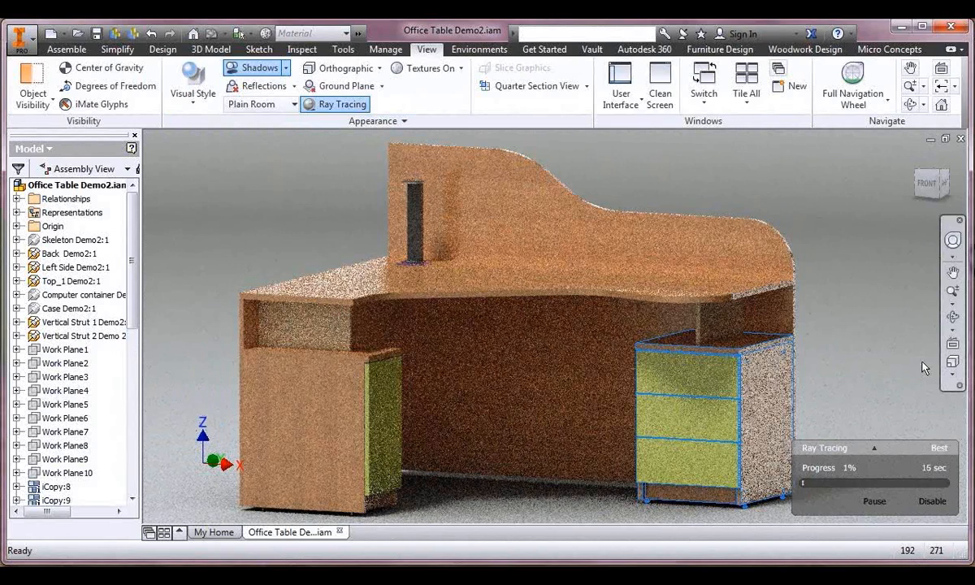
click(875, 447)
click(804, 424)
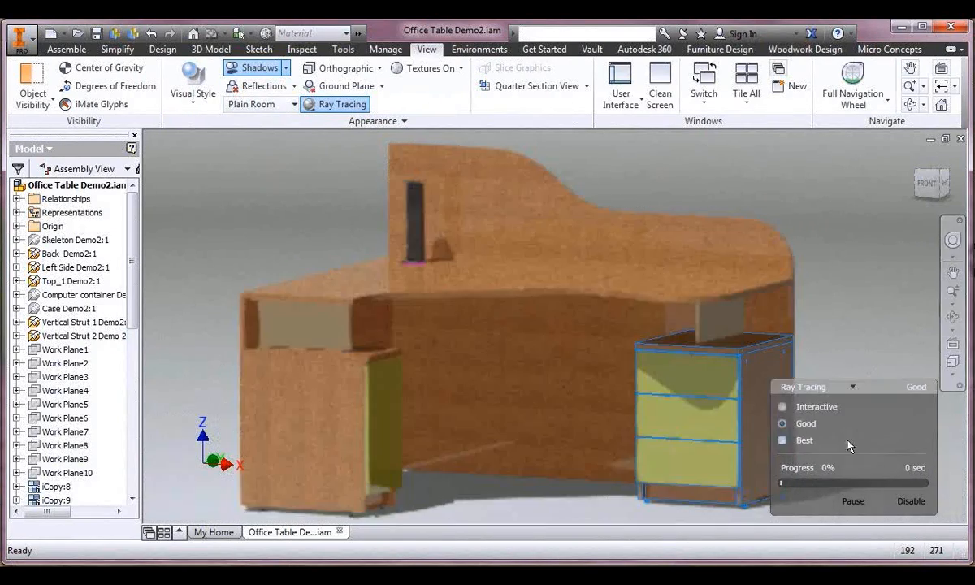
click(897, 358)
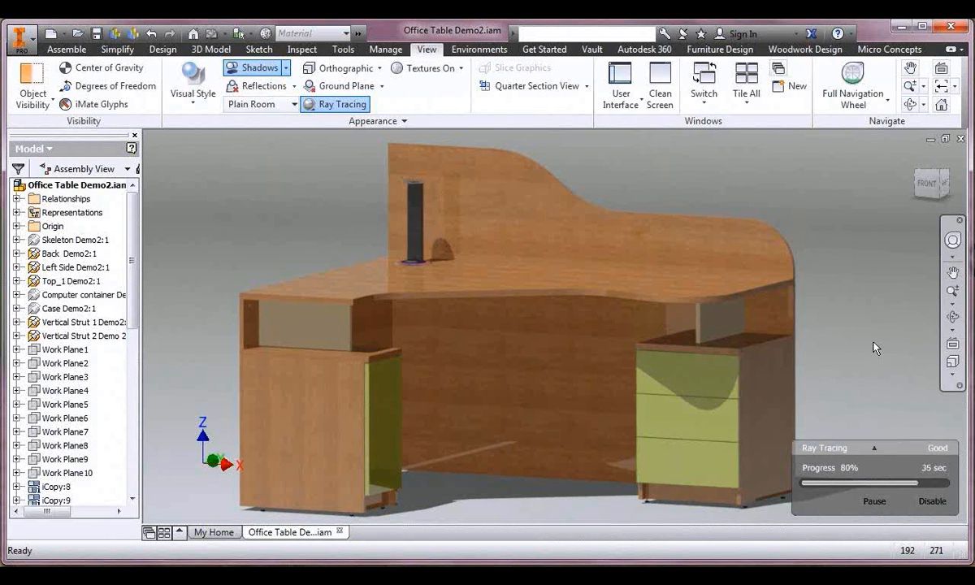
- Toggle the model's edge display and switch the table view to perspective projection
click(885, 50)
click(548, 109)
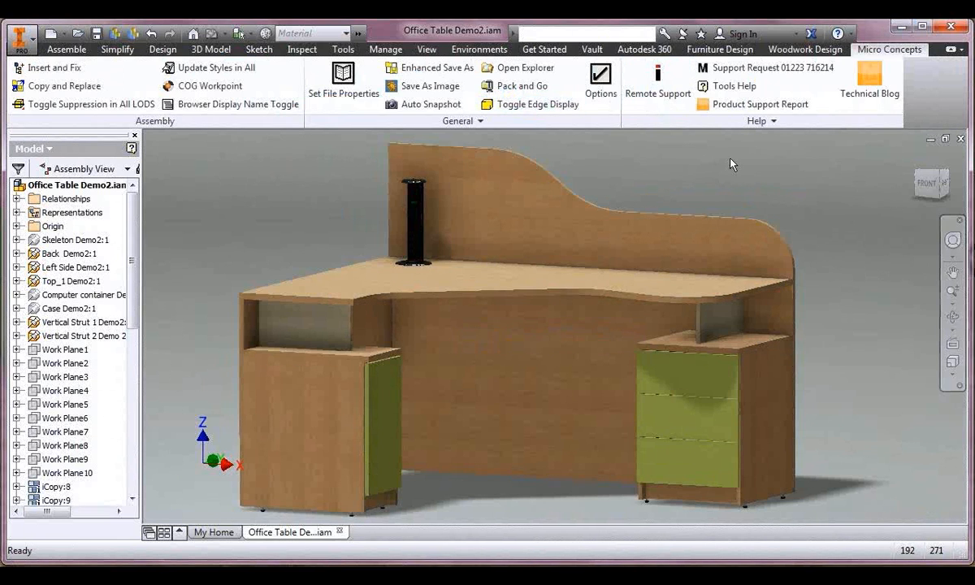
click(426, 51)
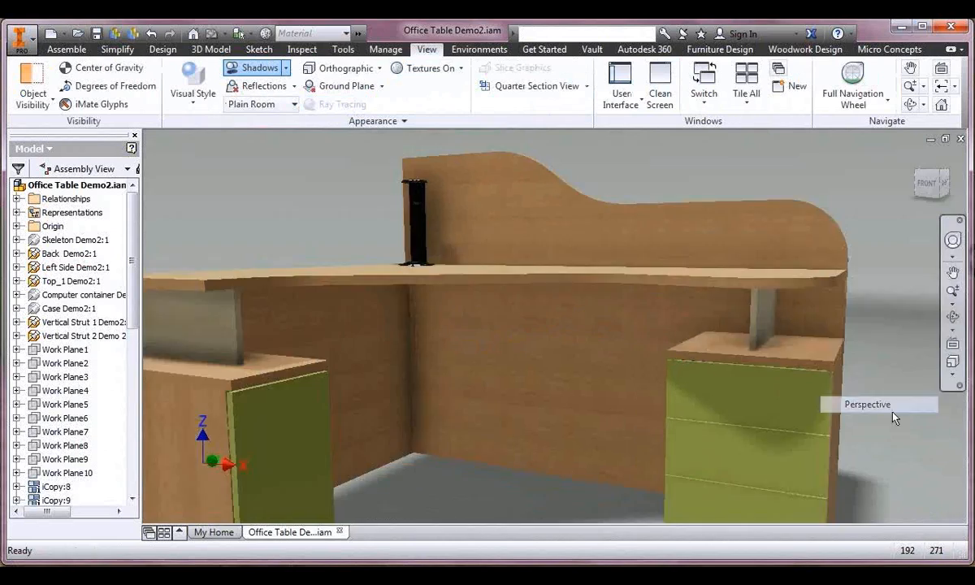
click(894, 414)
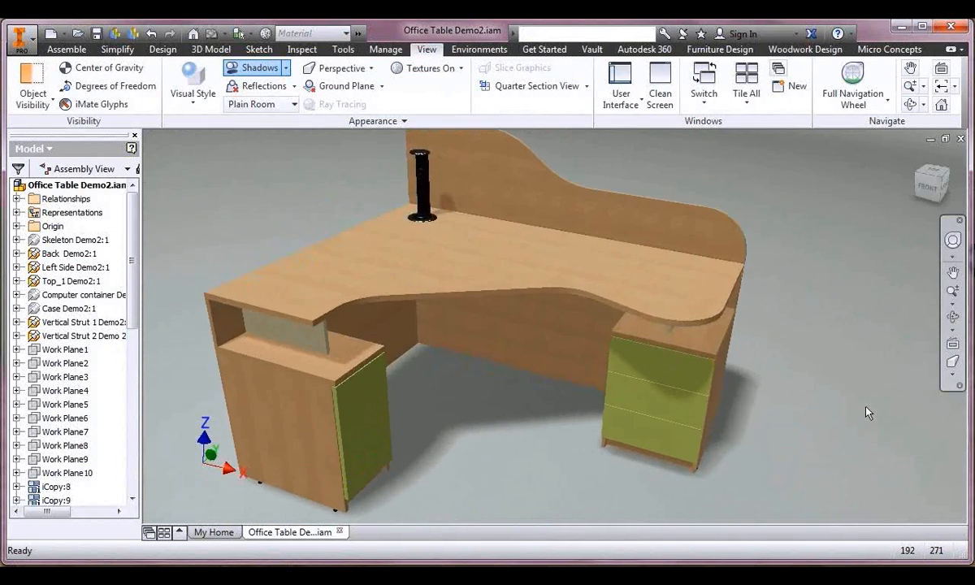
- Set the table's visual style to Realistic
click(191, 100)
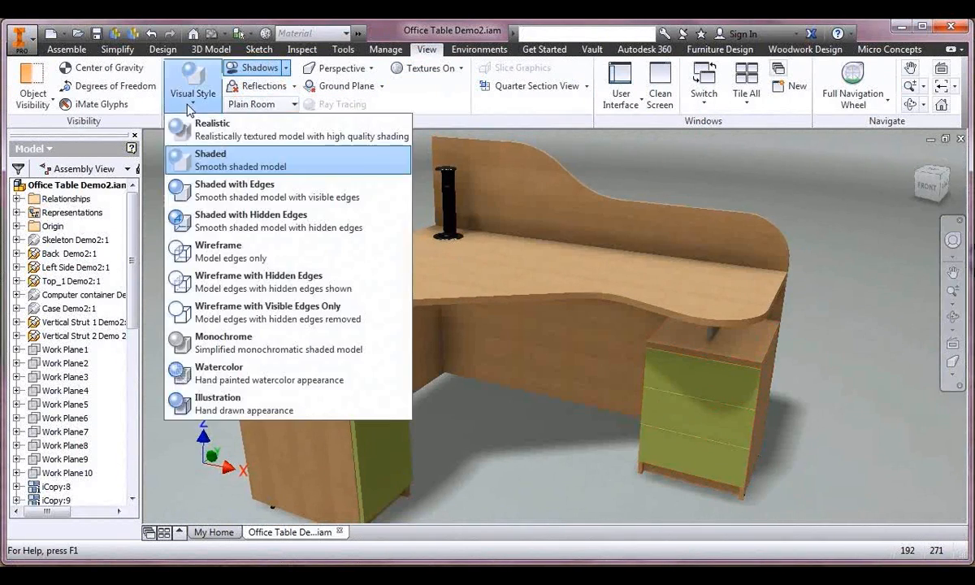
click(248, 142)
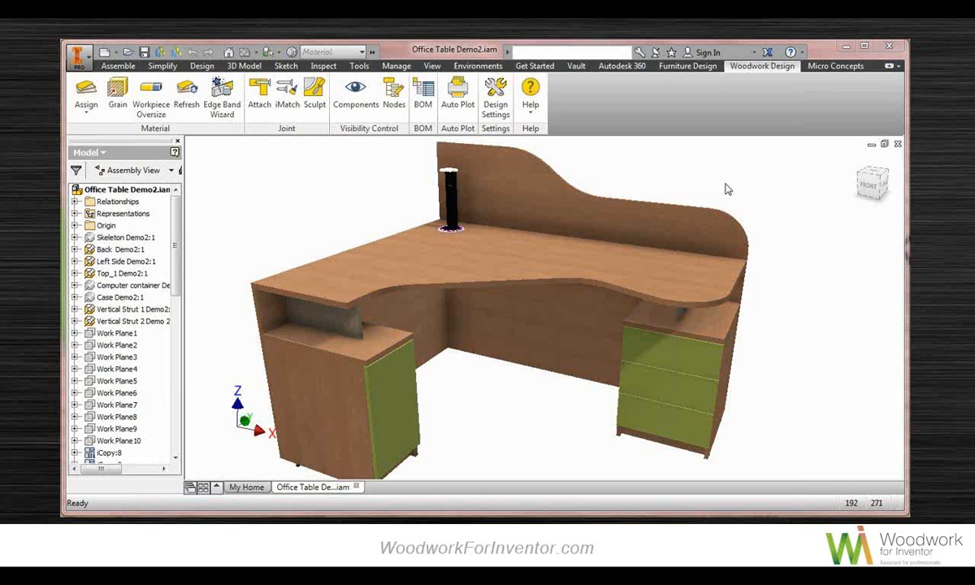
- Finish projecting the top, side and isometric views on the drawing sheet, and shade the isometric view
mouse_move(97, 493)
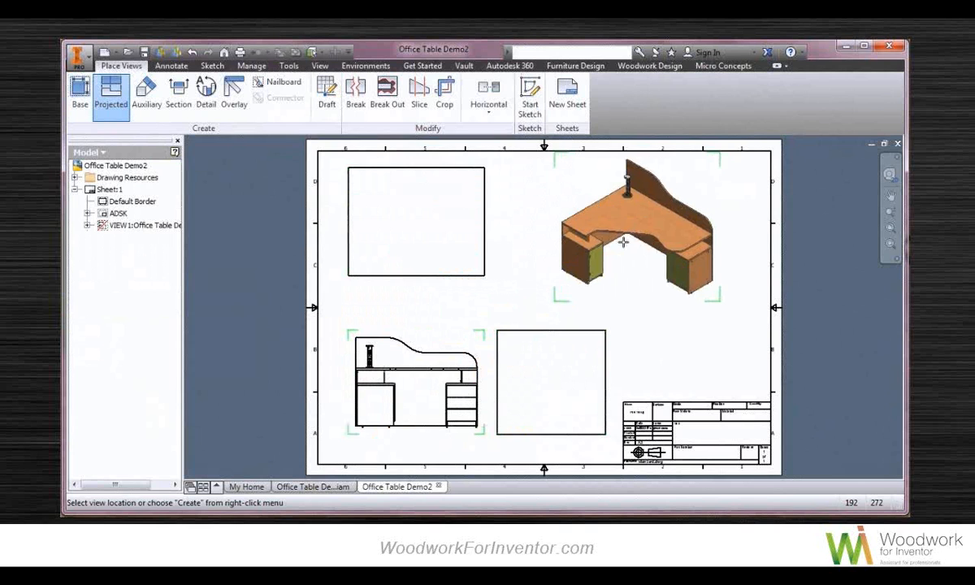
click(651, 246)
right_click(593, 304)
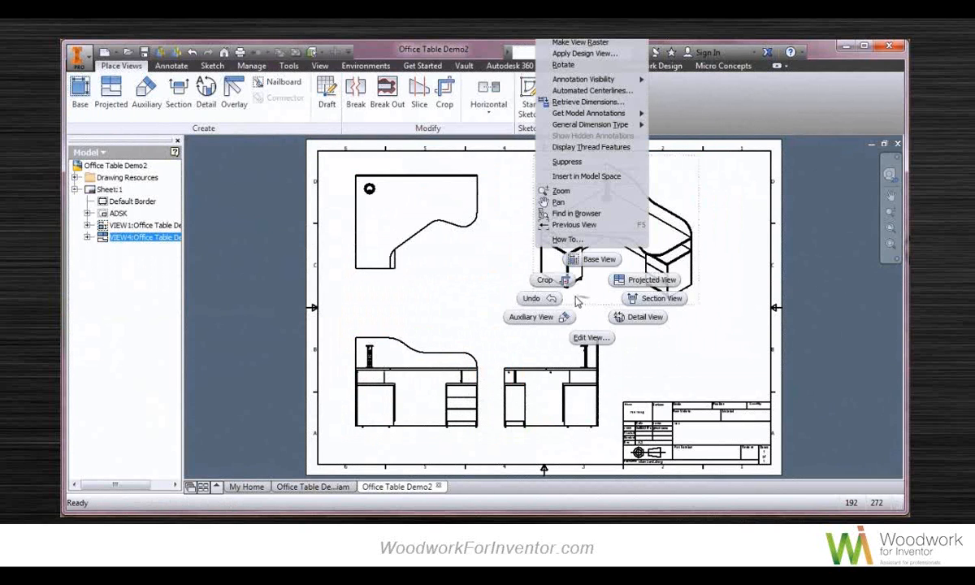
click(592, 338)
click(473, 286)
click(458, 314)
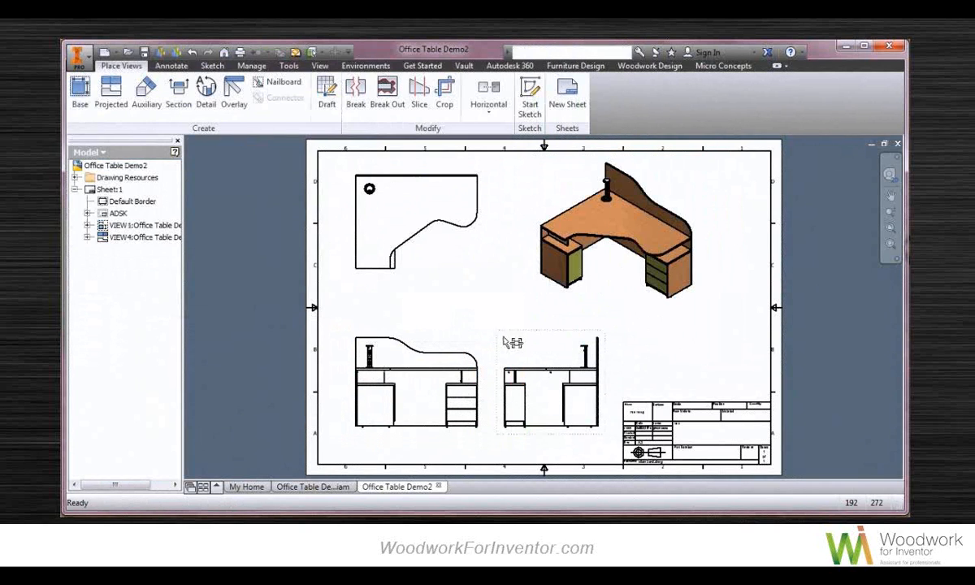
- Reposition the front and top views on the drawing sheet to make room for dimensions
drag(455, 333, 441, 339)
drag(424, 274, 442, 299)
- Dimension the overall width of the tabletop in the drawing's top view
click(170, 67)
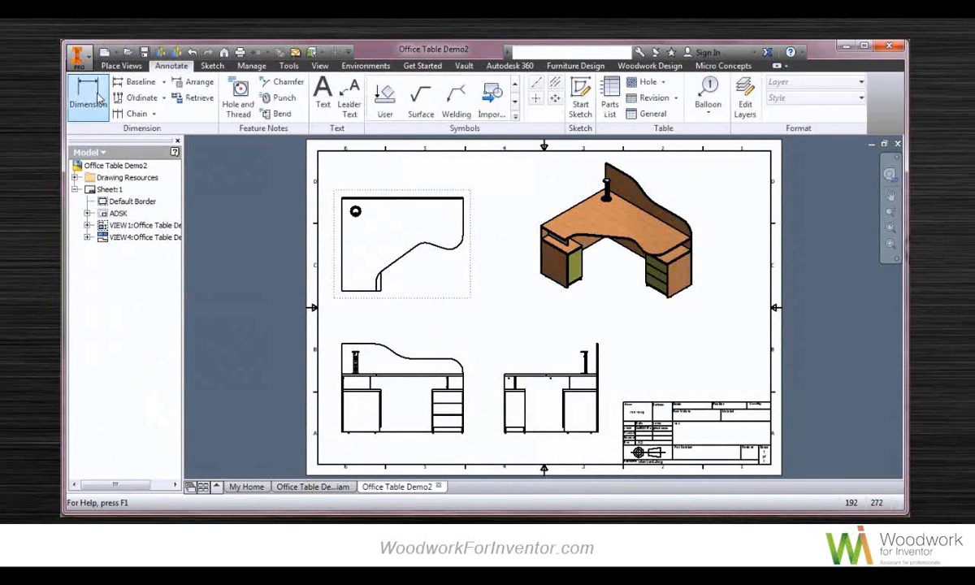
click(99, 96)
scroll(386, 208, up, 5)
middle_drag(387, 208, 401, 251)
scroll(253, 195, up, 5)
click(212, 294)
scroll(312, 288, down, 5)
click(636, 325)
click(501, 257)
- Dimension the overall depth of the tabletop in the drawing's top view
click(429, 372)
click(368, 284)
middle_drag(399, 318, 422, 164)
click(346, 395)
click(292, 304)
click(446, 374)
scroll(470, 329, down, 5)
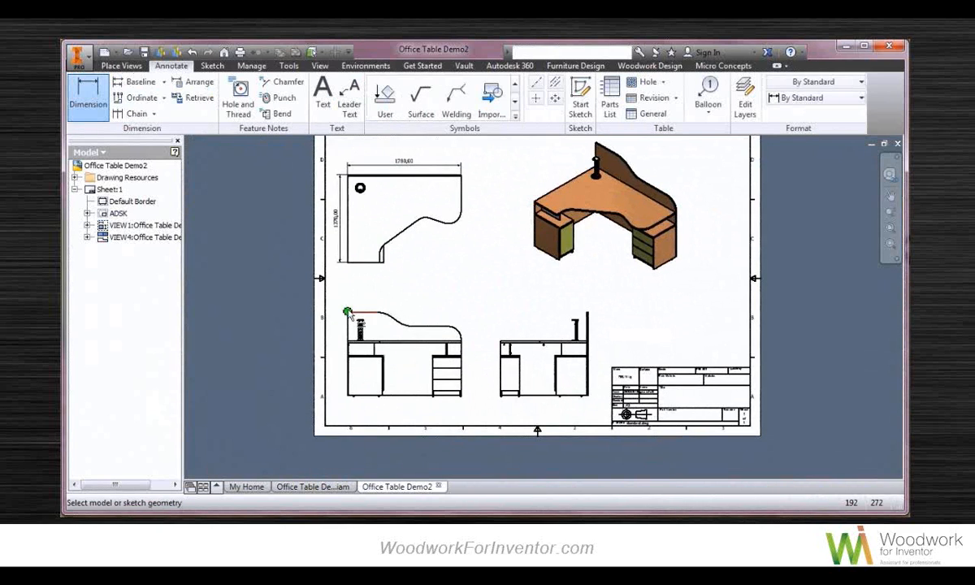
click(348, 312)
scroll(348, 392, up, 5)
scroll(369, 424, up, 5)
click(381, 347)
key(Escape)
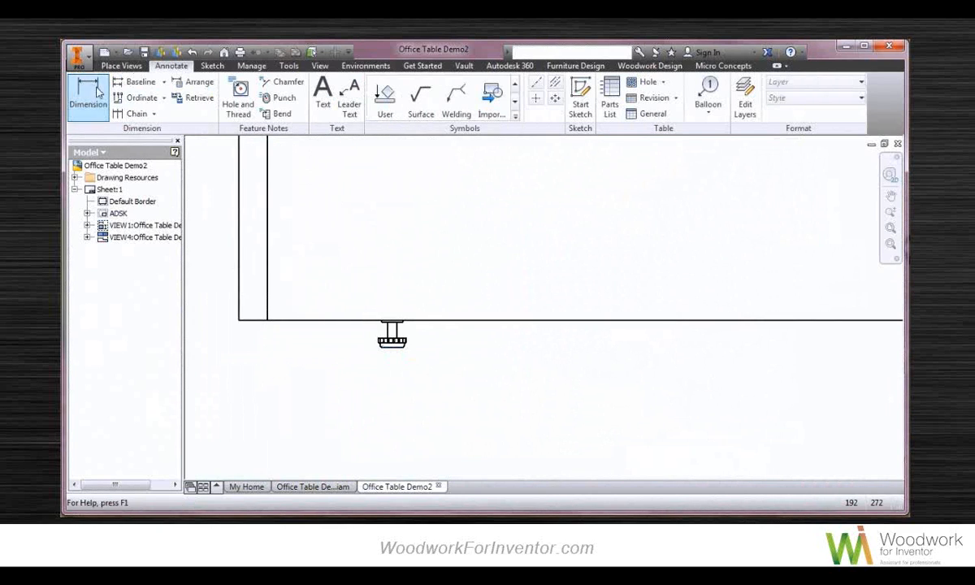
- Dimension the overall height of the table in the front view, from the foot to the back panel's top edge
click(98, 92)
scroll(372, 355, up, 4)
click(423, 323)
scroll(353, 313, down, 10)
scroll(386, 313, up, 5)
click(416, 277)
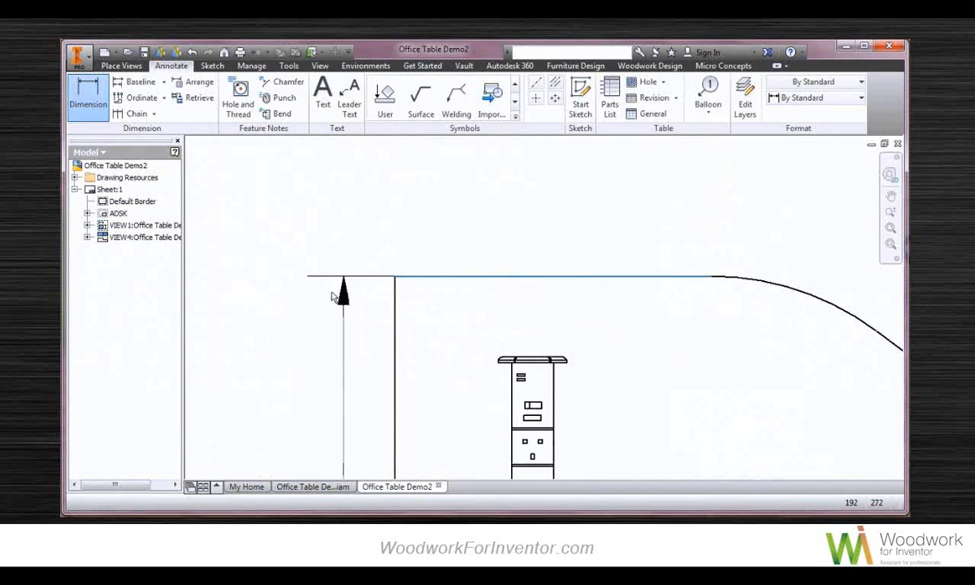
scroll(337, 299, down, 5)
middle_drag(348, 303, 375, 208)
click(374, 213)
click(447, 372)
middle_drag(440, 360, 438, 291)
right_click(360, 287)
click(408, 287)
- Set the front view's overall height dimension to show no decimal places
right_click(336, 277)
click(383, 349)
click(487, 349)
click(482, 345)
- Shift the isometric view toward the other views on the drawing sheet
middle_drag(482, 344, 463, 344)
scroll(409, 433, up, 5)
scroll(425, 386, down, 5)
scroll(437, 391, down, 8)
click(585, 313)
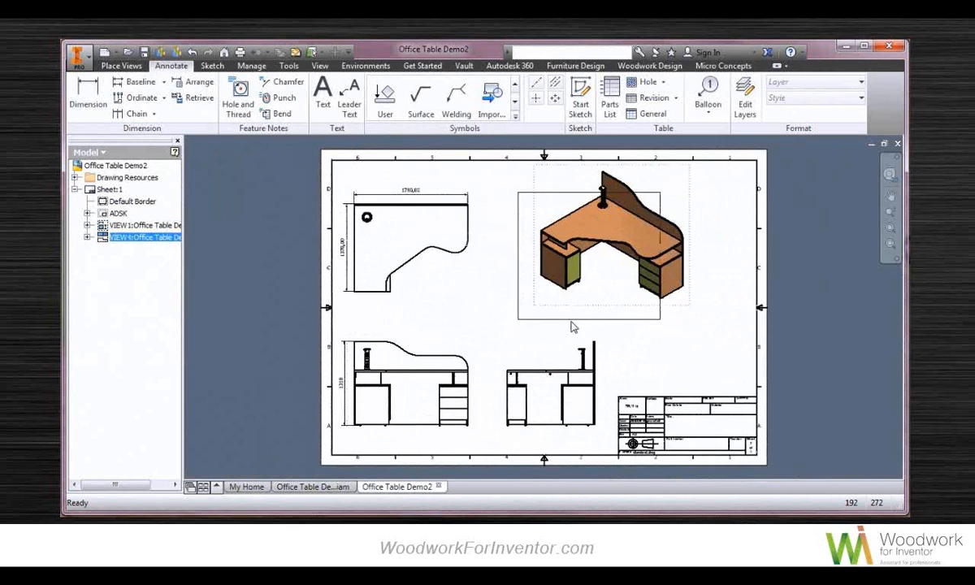
- Auto-balloon all components of the isometric view, placing the balloons around it
scroll(570, 289, up, 3)
click(708, 107)
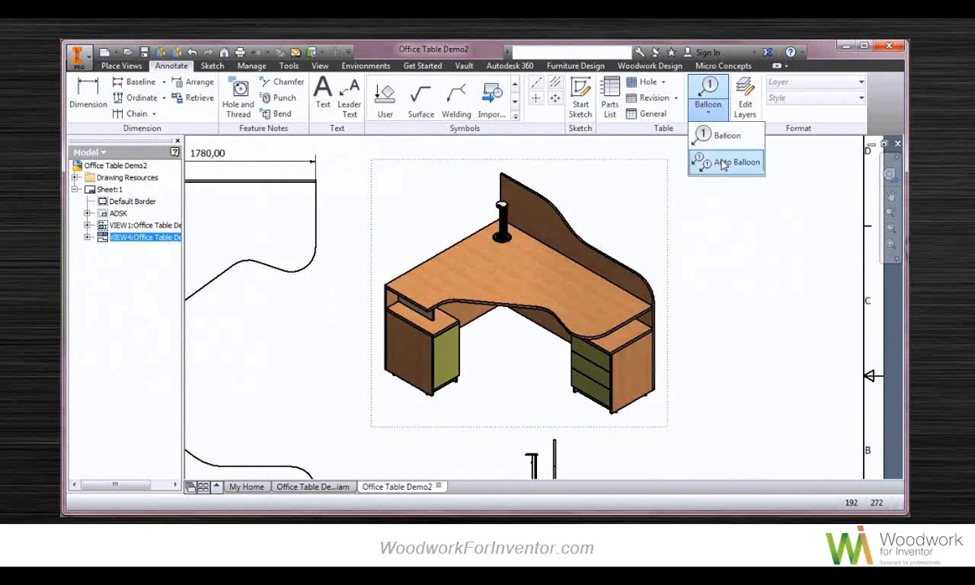
click(722, 163)
click(356, 201)
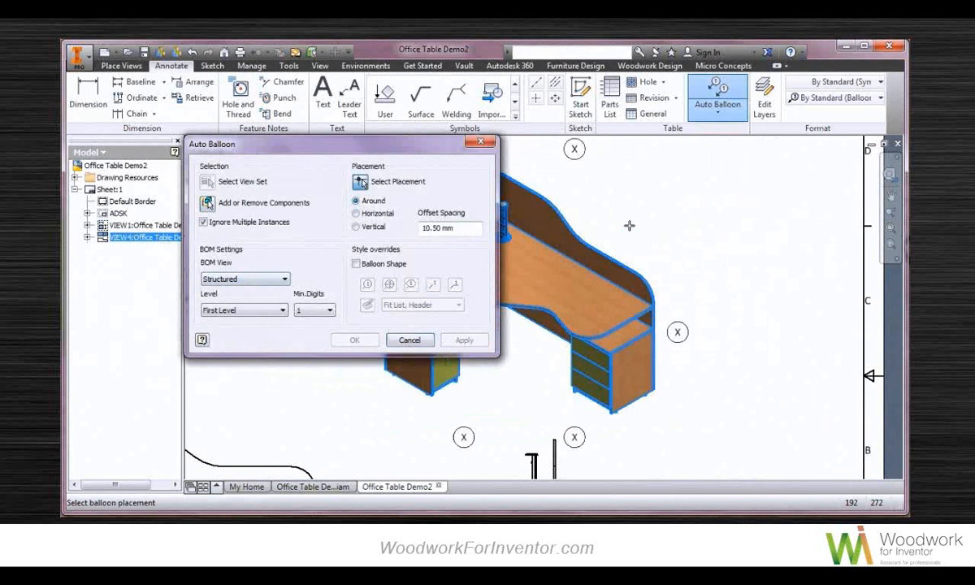
click(355, 340)
- Rearrange the balloons for items 3, 9, 2 and 11 closer to their parts around the isometric view
drag(464, 436, 360, 367)
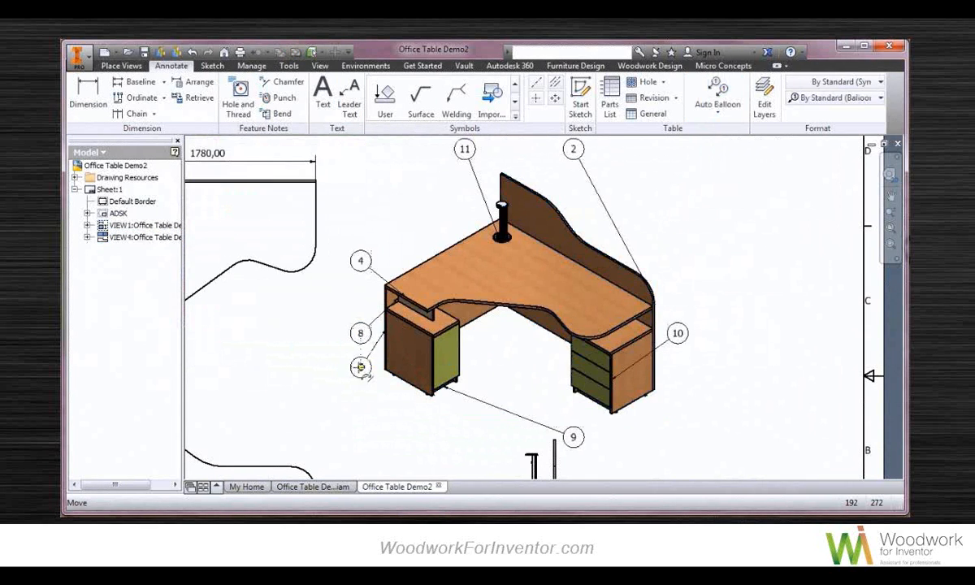
drag(574, 436, 457, 406)
drag(578, 154, 682, 274)
drag(468, 152, 434, 204)
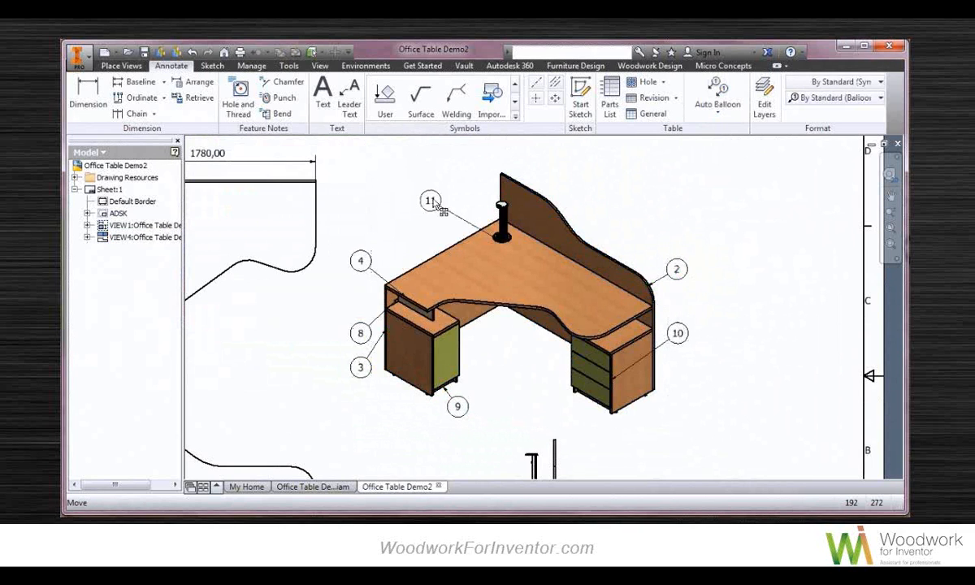
click(390, 220)
- Create a parts list from the isometric view and place it in the sheet's upper-right corner
click(610, 104)
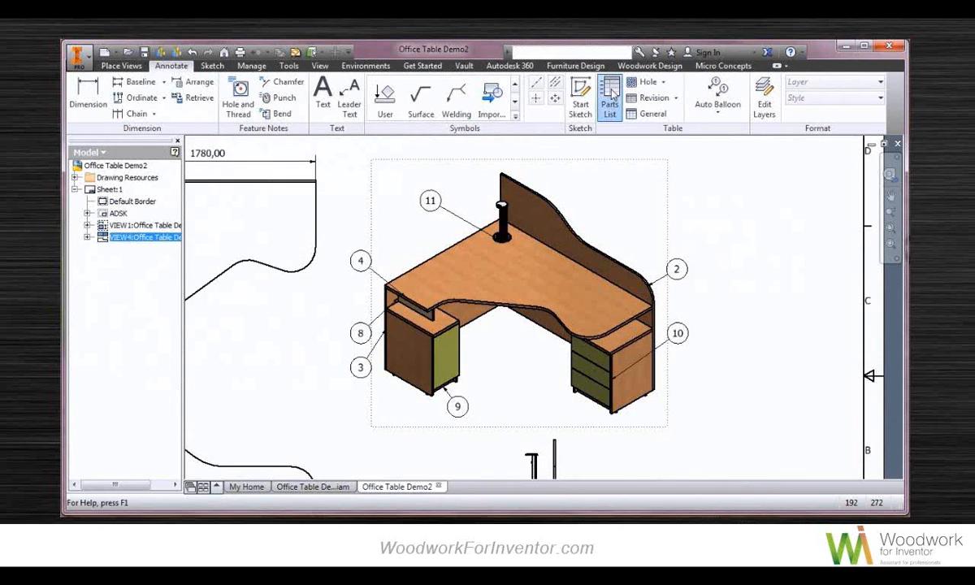
click(326, 392)
middle_drag(870, 198, 632, 301)
click(624, 201)
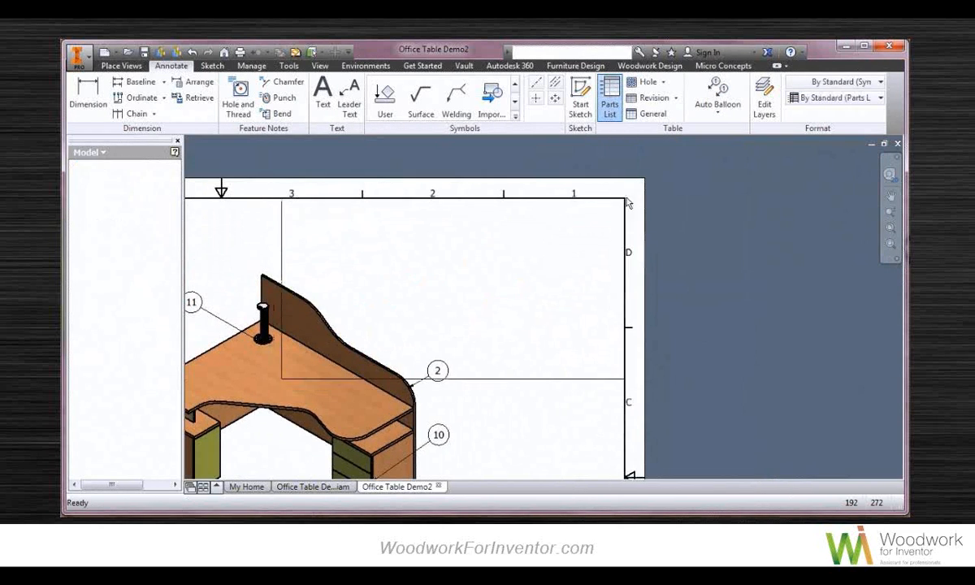
- Reduce the isometric view's scale to 1:25 and move the view clear of the parts list
right_click(532, 439)
click(583, 352)
middle_drag(583, 352, 757, 277)
right_click(560, 403)
click(559, 441)
click(204, 286)
click(175, 286)
text(18)
key(Return)
drag(457, 377, 352, 411)
- Change the drawing sheet to a larger size
middle_click(510, 383)
middle_click(509, 383)
right_click(479, 156)
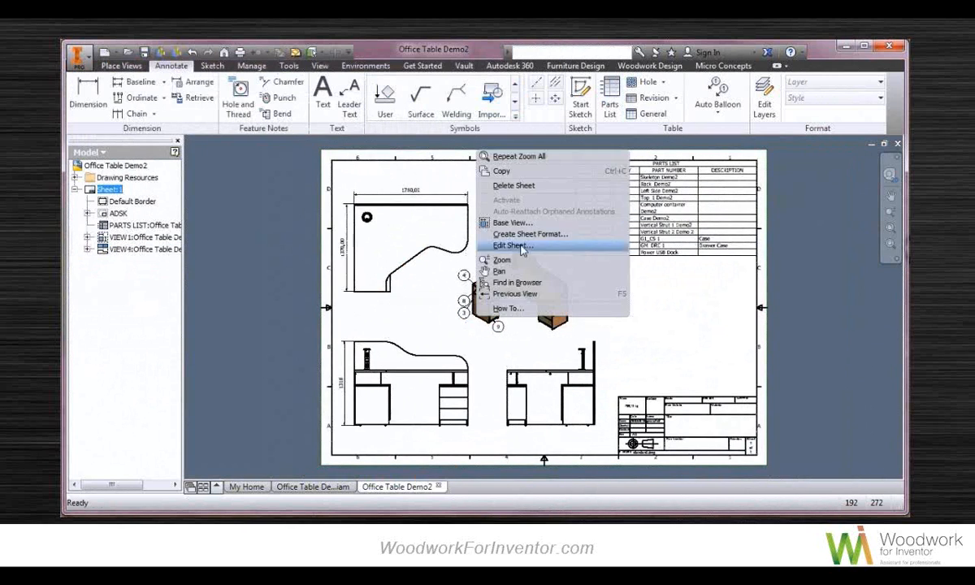
click(518, 246)
click(226, 224)
click(215, 261)
click(323, 331)
- Move the parts list back into the sheet's upper-right corner and place the isometric view below it
click(625, 250)
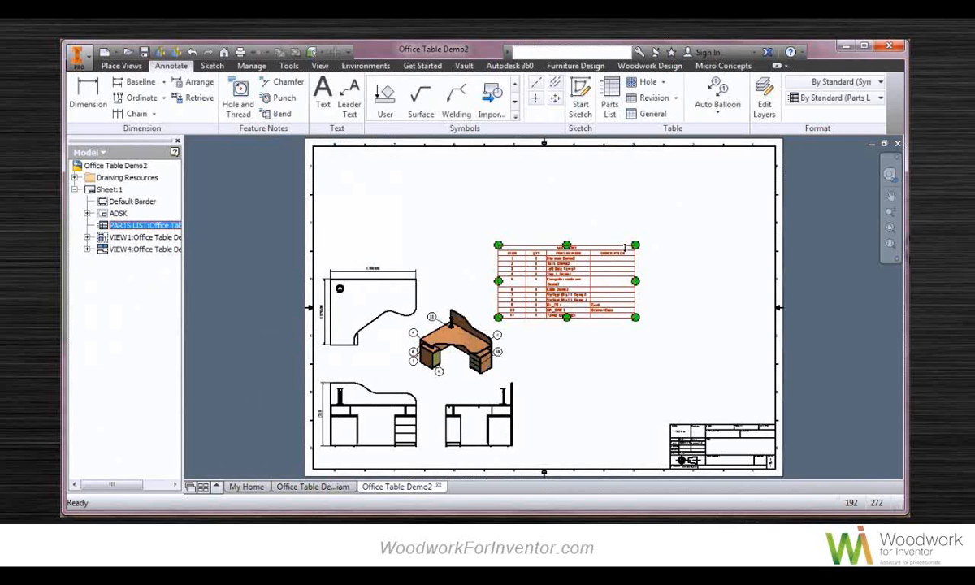
drag(563, 266, 703, 169)
mouse_move(487, 301)
mouse_down()
mouse_move(627, 272)
mouse_move(623, 260)
mouse_up()
- Enlarge the isometric view's scale slightly and reposition the front and side views on the sheet
double_click(593, 301)
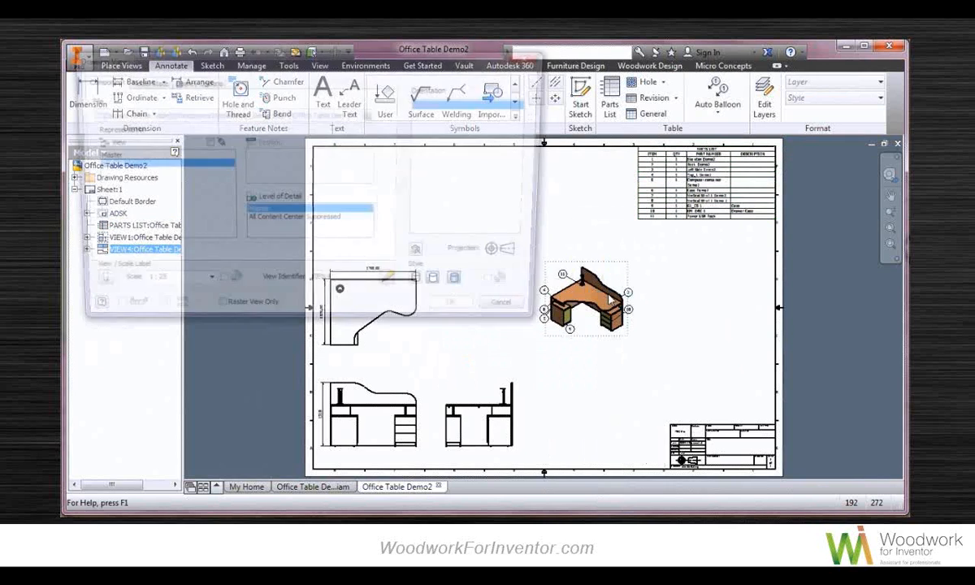
key(Return)
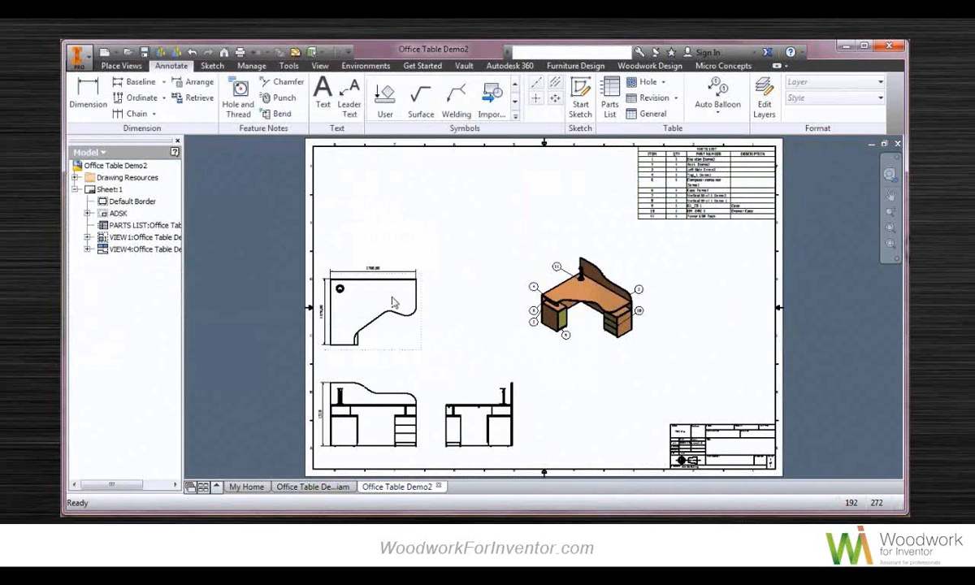
drag(419, 392, 439, 375)
drag(518, 392, 537, 405)
- Create section view A-A with a vertical cutting line through the side view and place it beside that view
click(125, 65)
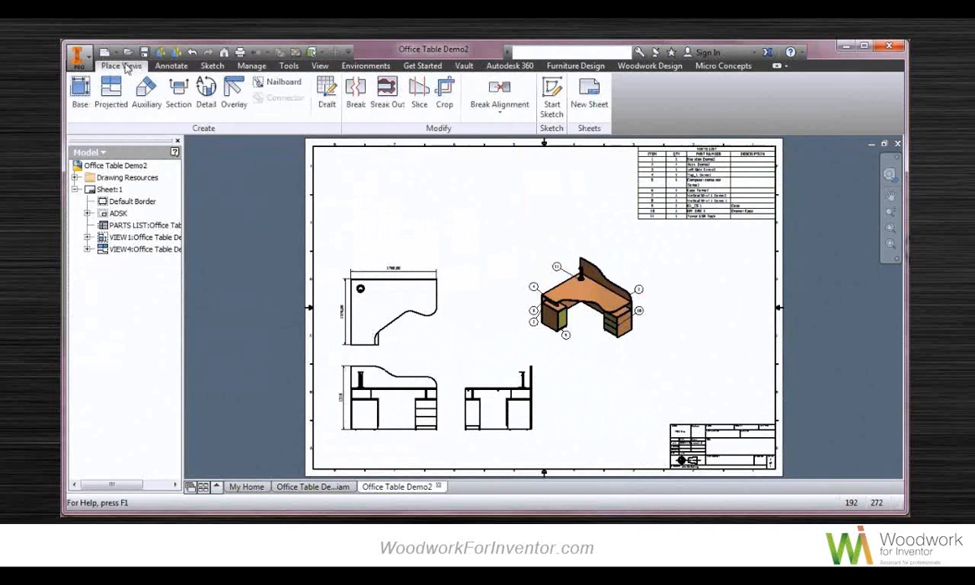
click(178, 93)
middle_drag(422, 302, 408, 259)
scroll(496, 333, up, 5)
click(442, 376)
middle_drag(477, 344, 429, 238)
click(441, 189)
click(442, 470)
right_click(442, 470)
click(521, 442)
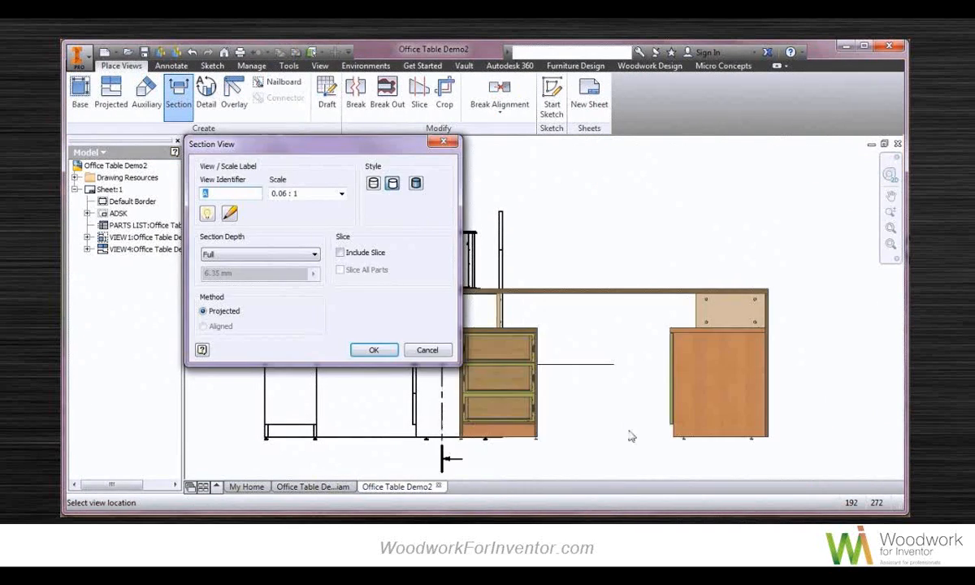
click(749, 419)
middle_drag(647, 343, 591, 307)
scroll(561, 312, up, 5)
scroll(561, 313, up, 3)
mouse_move(543, 368)
middle_down()
mouse_move(514, 316)
mouse_move(526, 320)
mouse_move(520, 247)
middle_up()
middle_click(540, 331)
middle_click(540, 330)
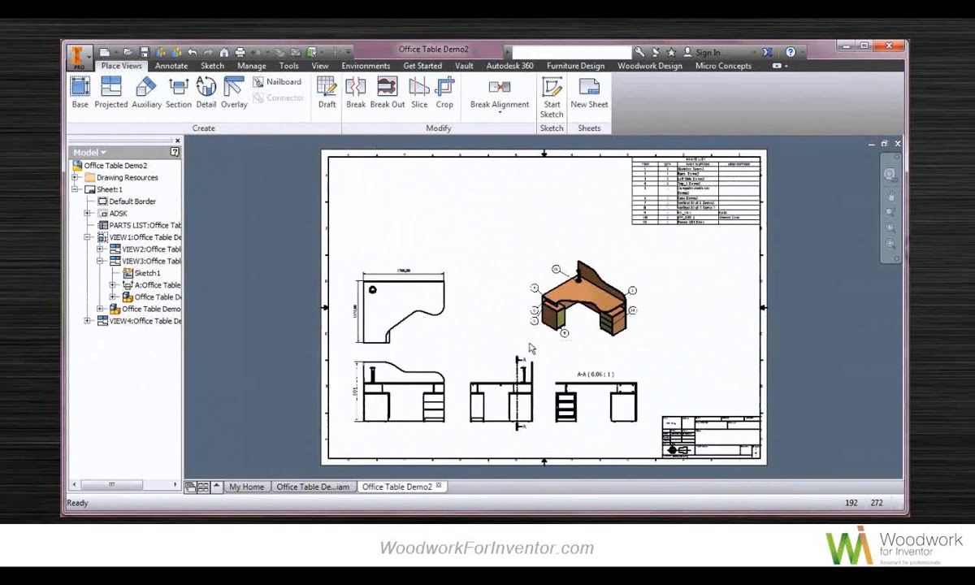
- Create section view B with a horizontal cutting line through the front view and place it above the top view
scroll(497, 325, up, 3)
middle_drag(371, 199, 382, 170)
click(178, 94)
click(214, 447)
click(448, 448)
right_click(444, 449)
click(508, 447)
middle_drag(629, 316, 722, 401)
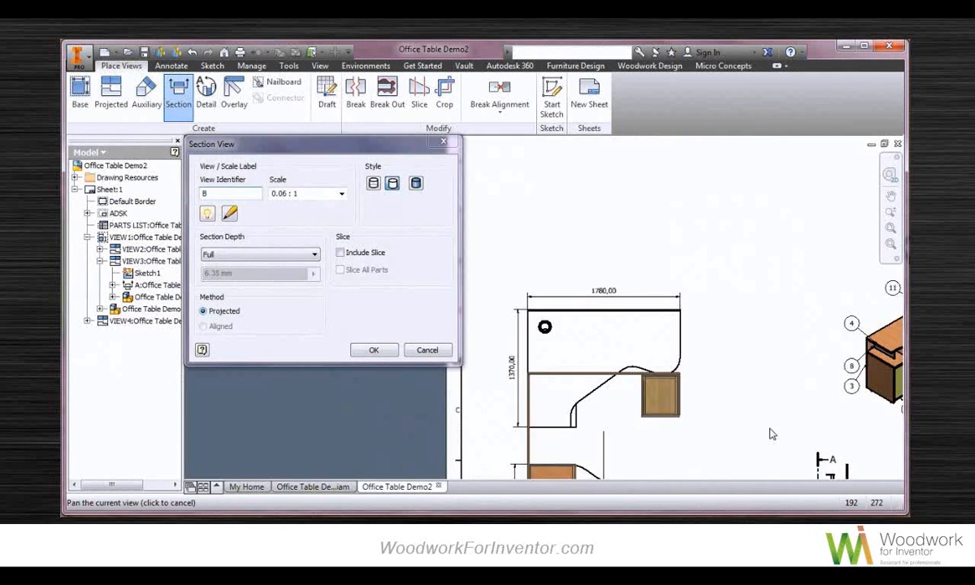
click(671, 204)
- Create a detail view of the drawer slide area in section A-A at scale 1:2 and place it beside the section
scroll(647, 162, down, 6)
middle_drag(584, 211, 512, 263)
scroll(512, 264, up, 5)
mouse_move(737, 443)
middle_down()
mouse_move(484, 314)
mouse_move(506, 304)
mouse_move(512, 221)
middle_up()
click(207, 93)
scroll(390, 372, down, 6)
middle_drag(442, 408, 427, 357)
click(429, 359)
click(443, 368)
click(484, 368)
click(346, 192)
click(308, 215)
scroll(766, 270, down, 5)
click(766, 271)
- Dimension the gap between the drawer side and the cabinet side in detail view C, and reposition the view's label
scroll(766, 271, up, 5)
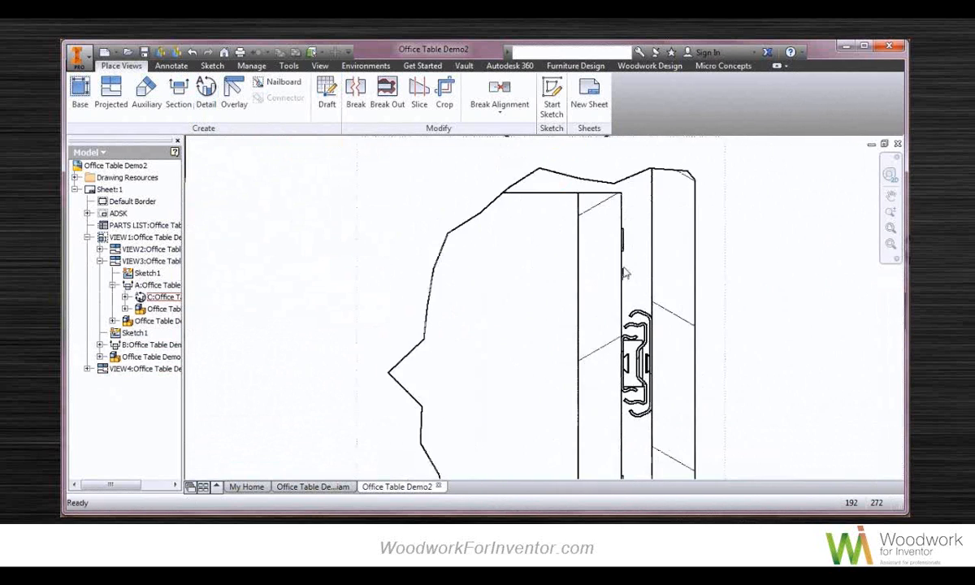
key(d)
click(571, 274)
click(600, 264)
click(625, 169)
key(Return)
middle_drag(476, 161, 457, 215)
key(Escape)
drag(433, 262, 299, 290)
middle_drag(552, 283, 577, 163)
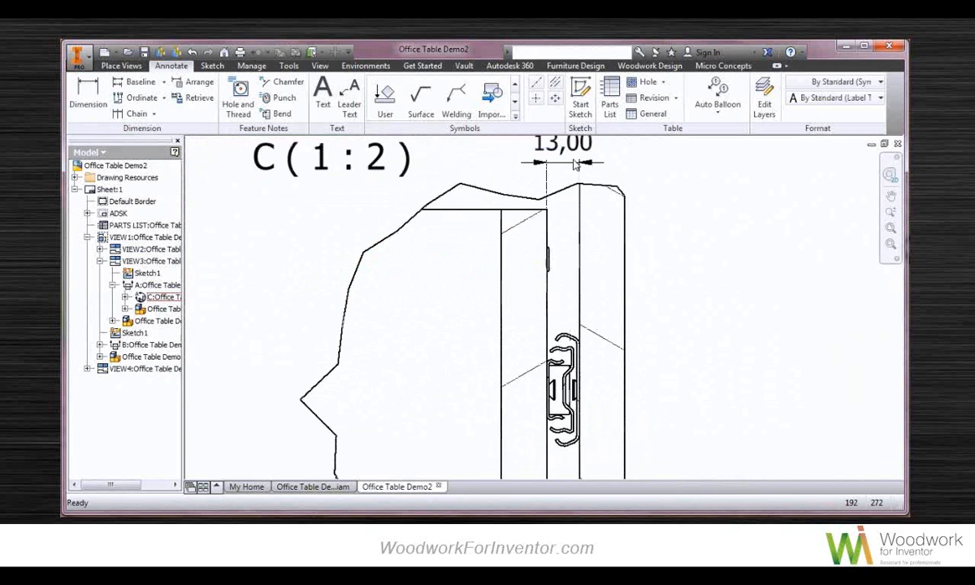
- Dimension the cabinet side panel's thickness in detail view C and move the dimension text outside the panel
key(d)
click(579, 238)
click(626, 247)
click(679, 256)
key(Return)
key(Escape)
drag(604, 236, 696, 257)
- Make the WOOD pattern available for the Hatch (ISO) style used in detail view C
scroll(681, 264, down, 3)
right_click(630, 267)
click(669, 304)
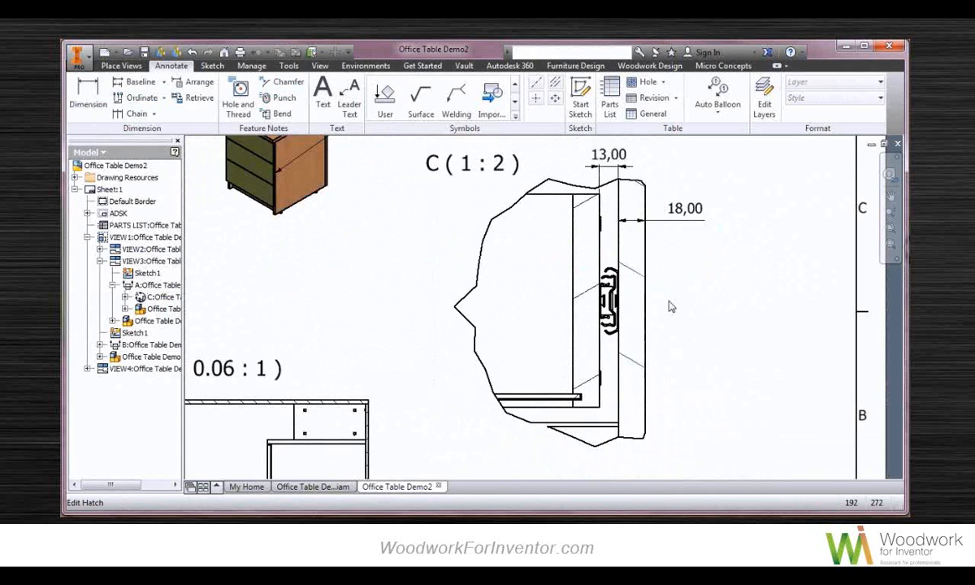
drag(329, 0, 504, 67)
click(324, 145)
click(292, 284)
mouse_move(426, 220)
mouse_down()
mouse_move(435, 374)
mouse_move(435, 289)
mouse_up()
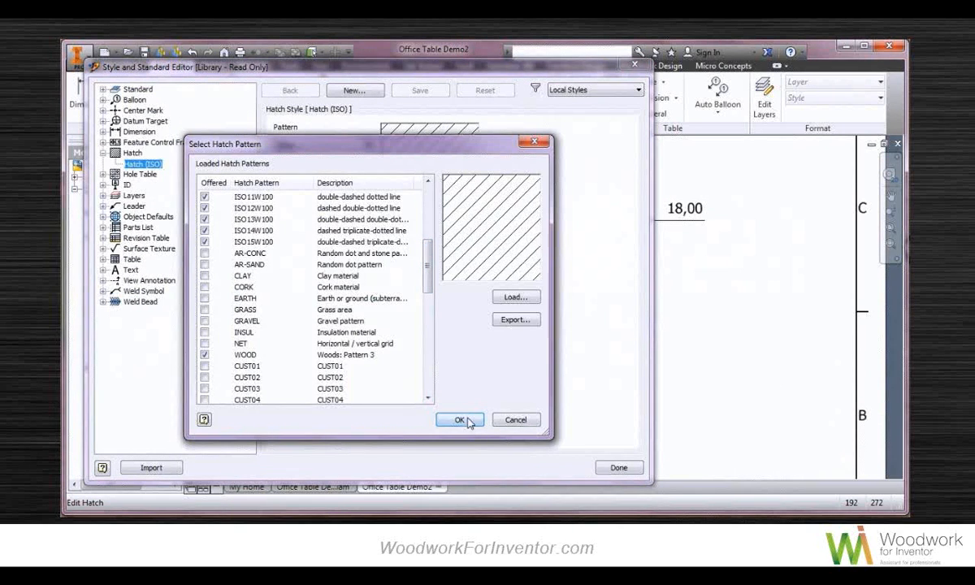
click(469, 422)
- Set the Hatch (ISO) style's pattern to WOOD and edit the hatching of the panels in detail view C
click(324, 145)
click(297, 248)
click(620, 468)
click(321, 307)
right_click(599, 212)
click(660, 266)
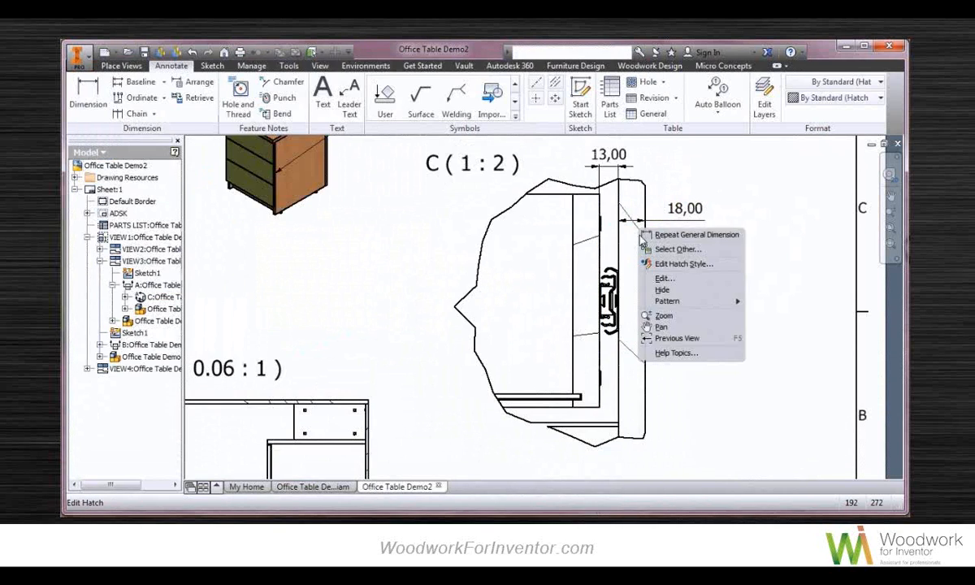
click(623, 265)
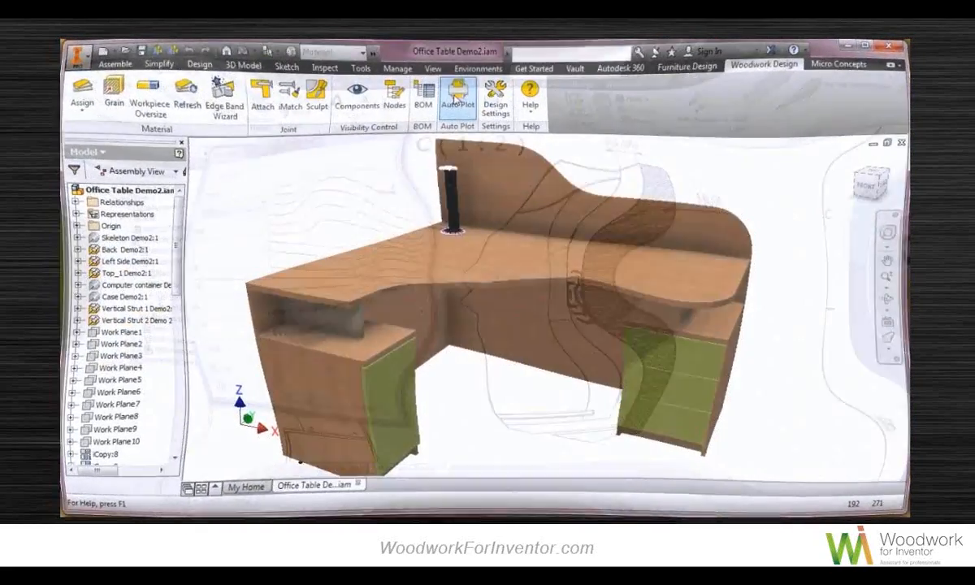
- Examine the Auto Plot template's settings for views, labels, output area and holes, and close the template without saving
click(457, 99)
click(517, 336)
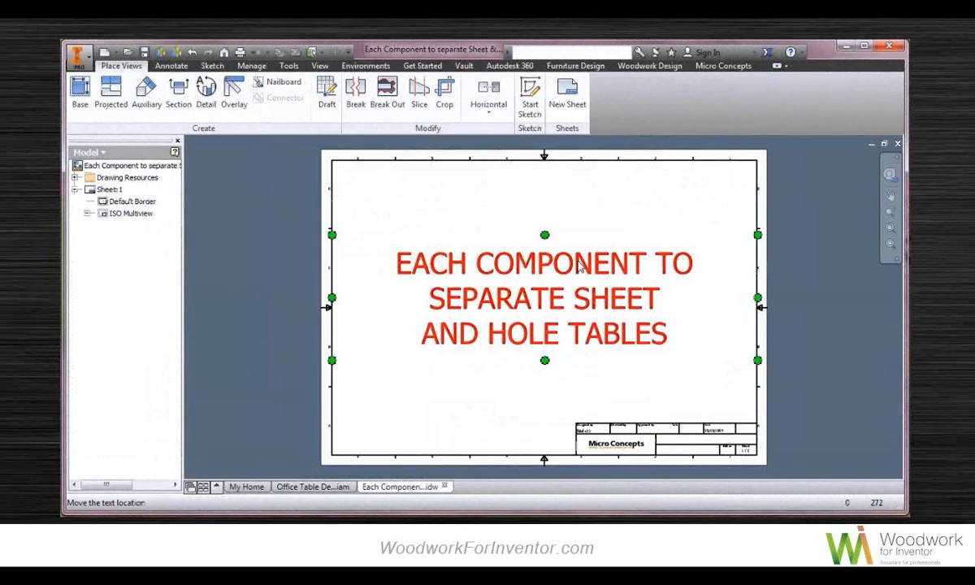
click(215, 99)
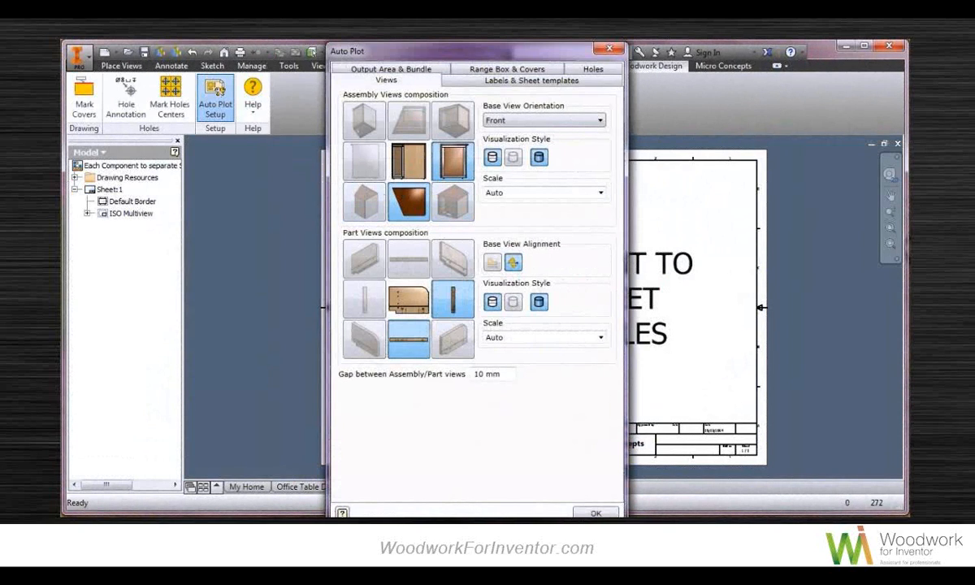
click(487, 80)
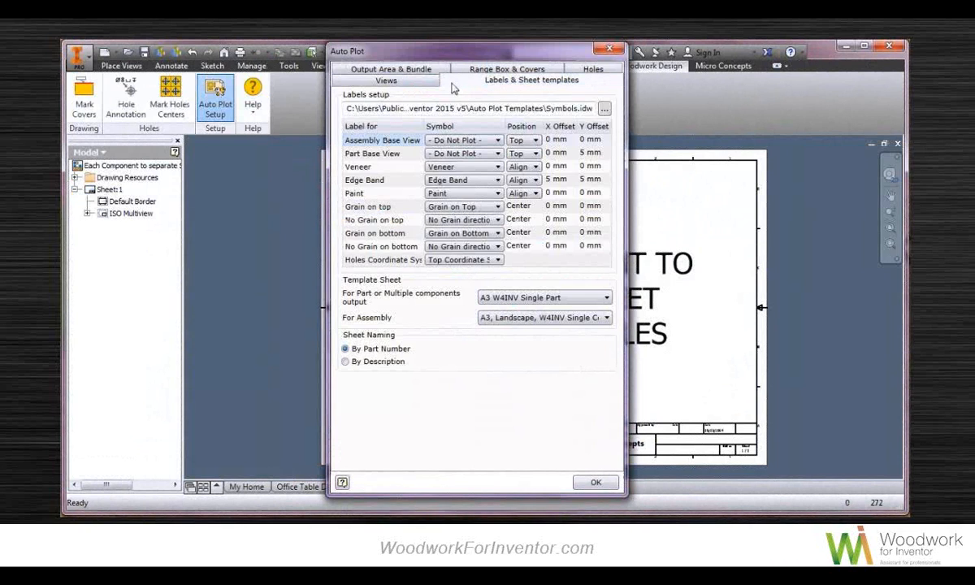
click(422, 71)
click(579, 81)
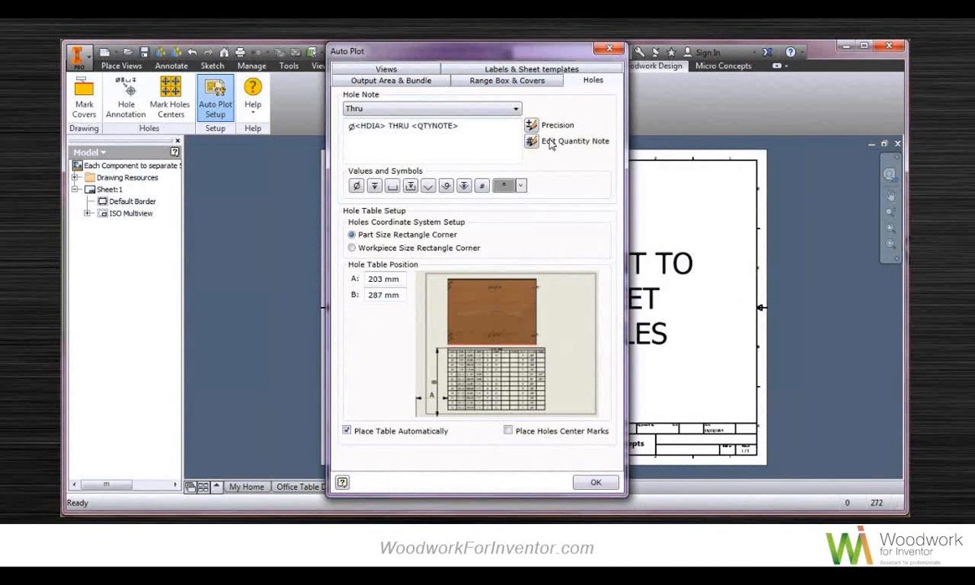
click(594, 483)
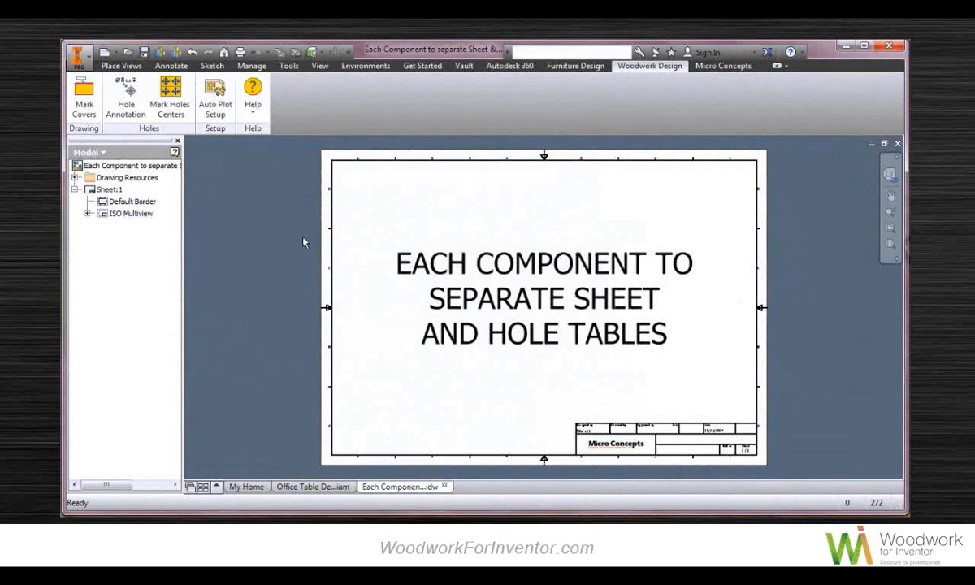
click(898, 143)
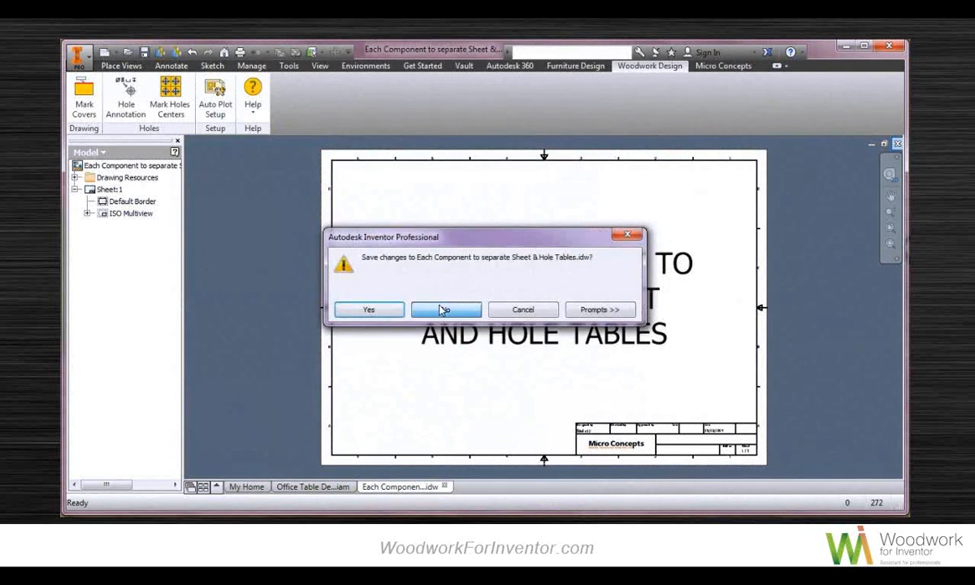
click(443, 311)
- Auto-plot the office table assembly using the Each Component to separate Sheet & Hole Tables template
click(458, 96)
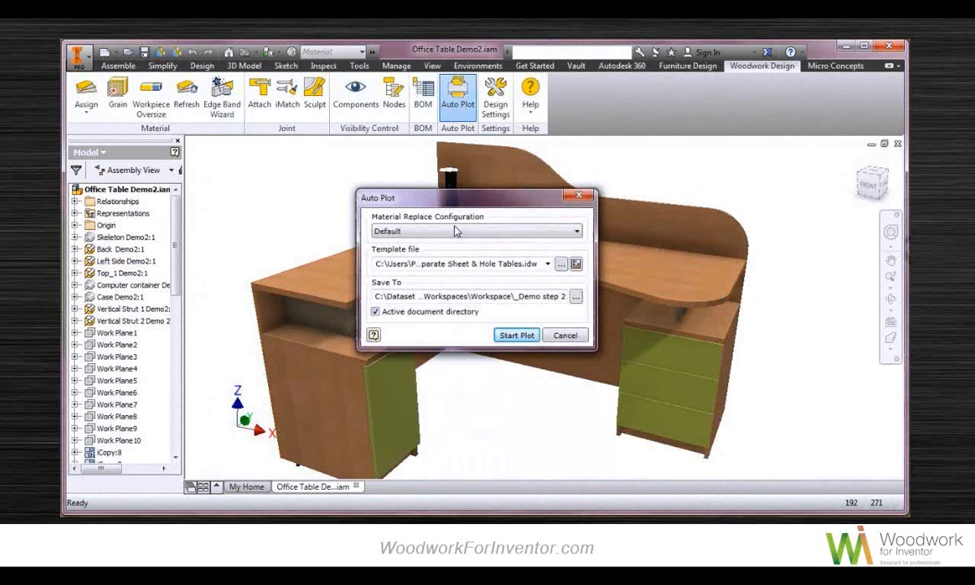
click(517, 336)
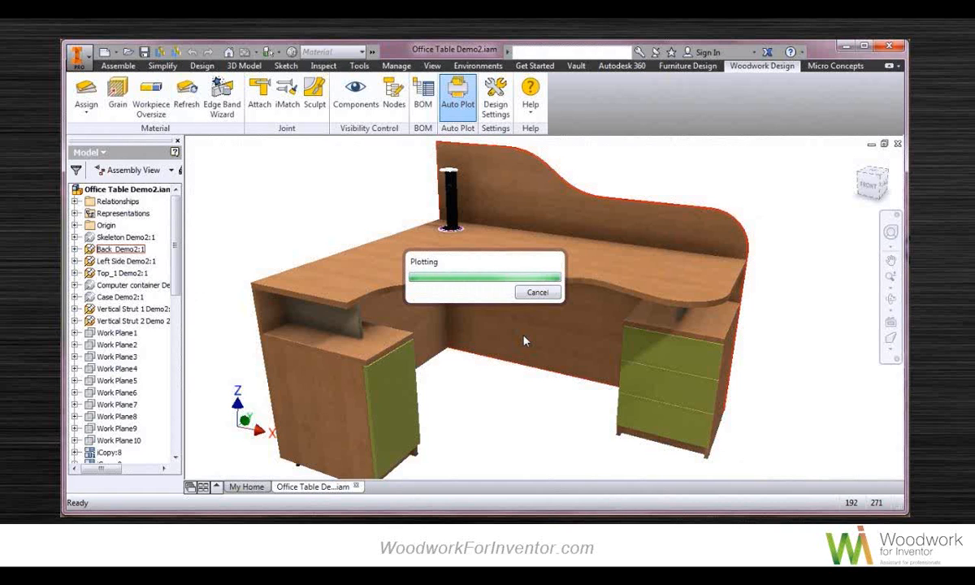
click(101, 95)
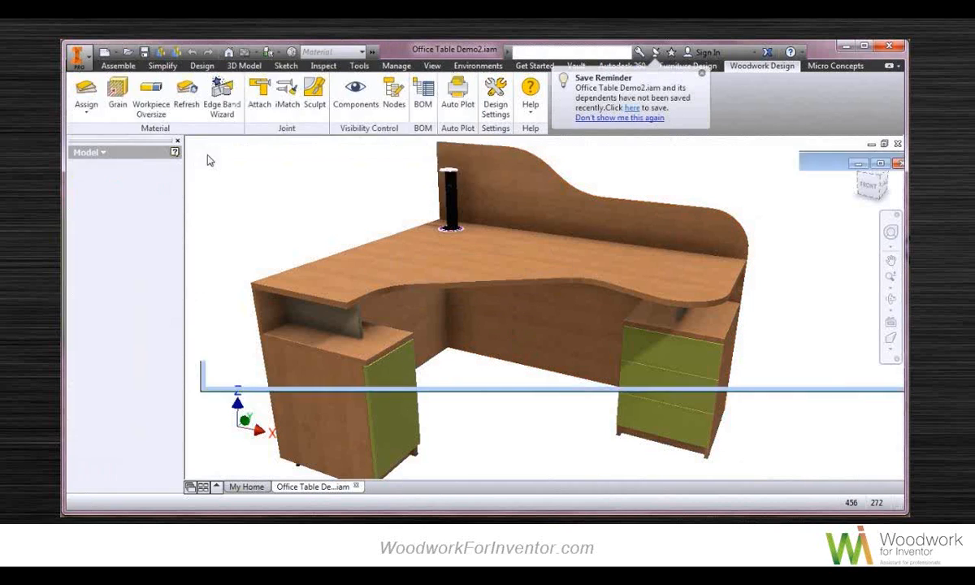
- Activate the plotted drawing's assembly sheet, project an isometric view from the front view and move it to the sheet's empty right side
drag(175, 341, 178, 213)
double_click(99, 189)
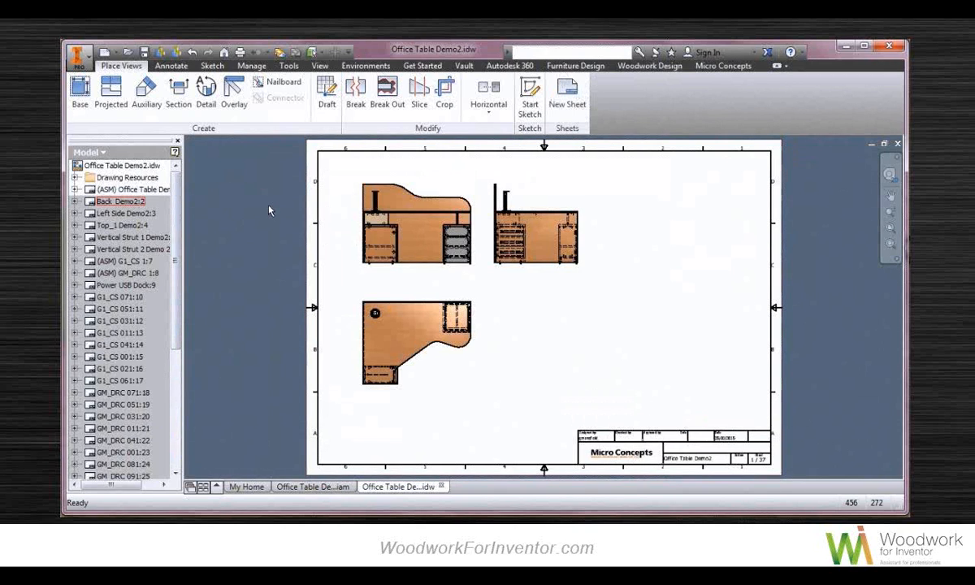
click(111, 91)
click(410, 229)
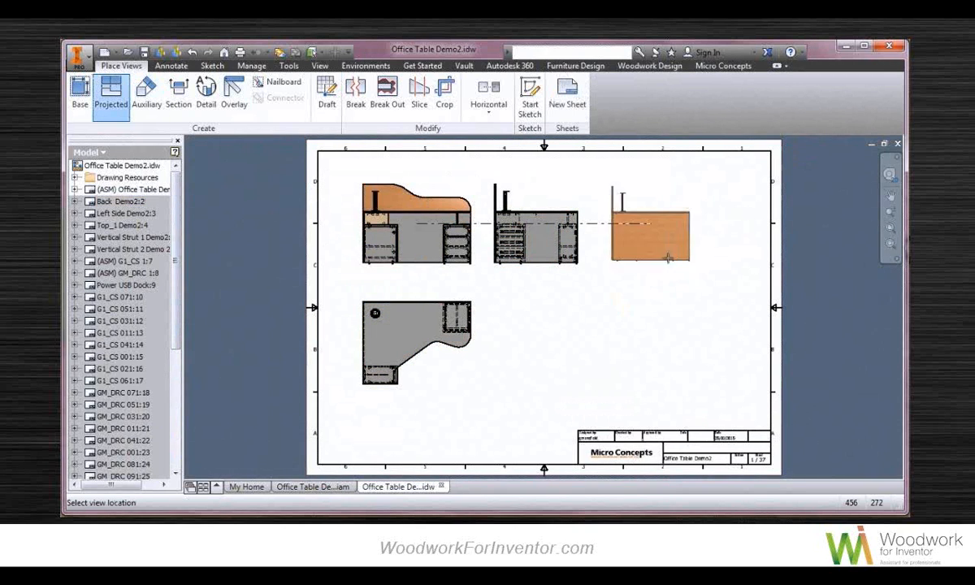
click(294, 317)
right_click(294, 320)
click(348, 324)
drag(438, 299, 745, 287)
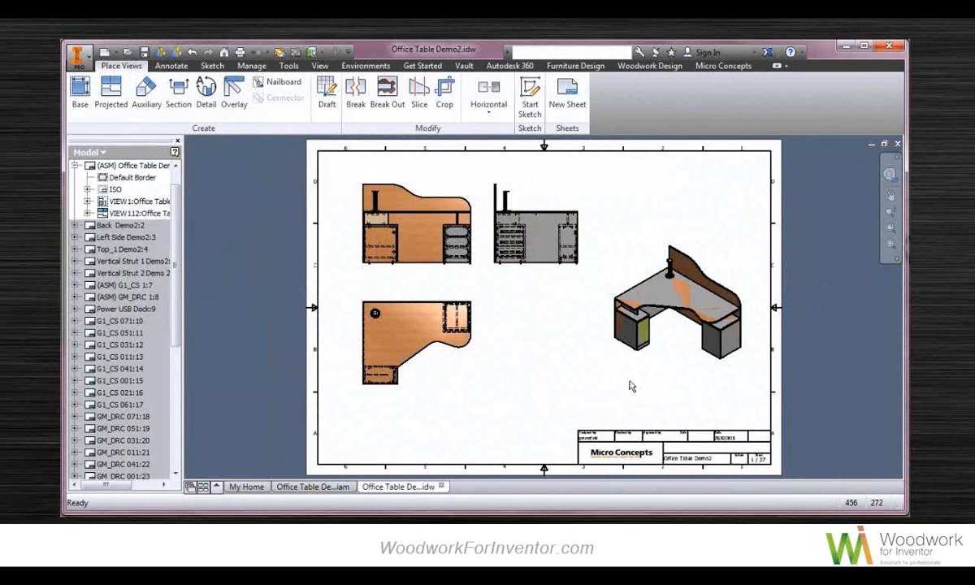
- Turn off the visibility of the skeleton, the first component below Origin in the isometric view's assembly
click(87, 213)
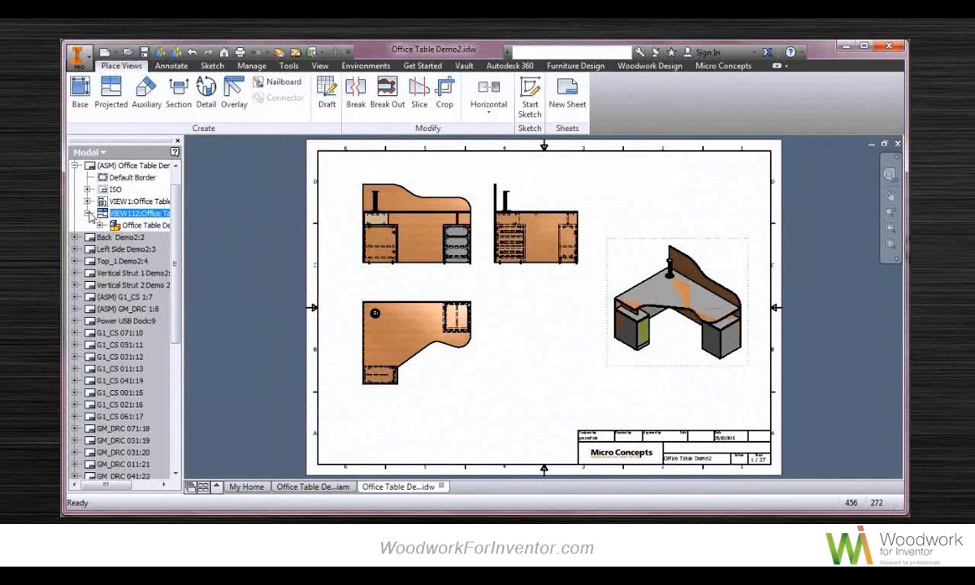
click(100, 225)
right_click(141, 188)
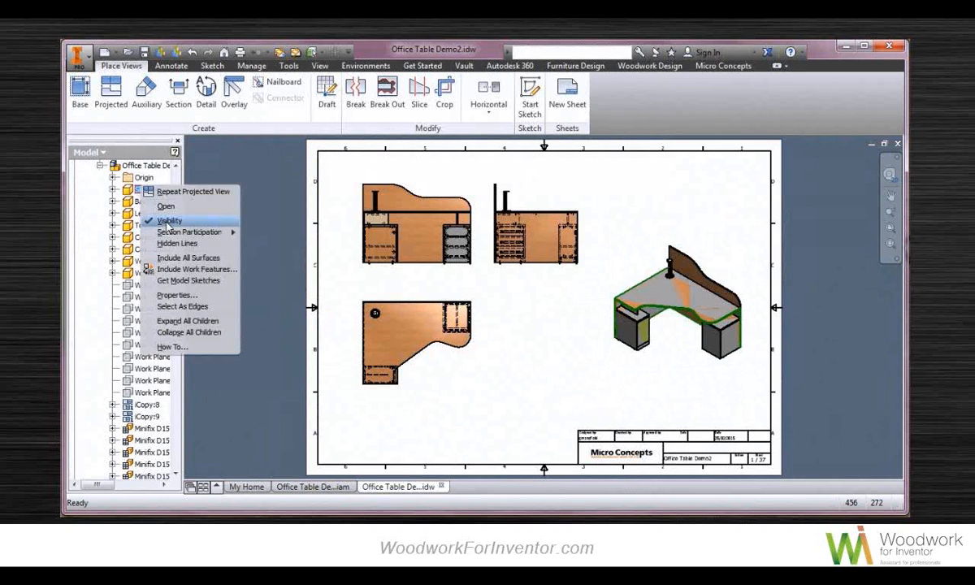
click(169, 221)
click(153, 225)
click(99, 166)
drag(176, 226, 175, 184)
click(76, 189)
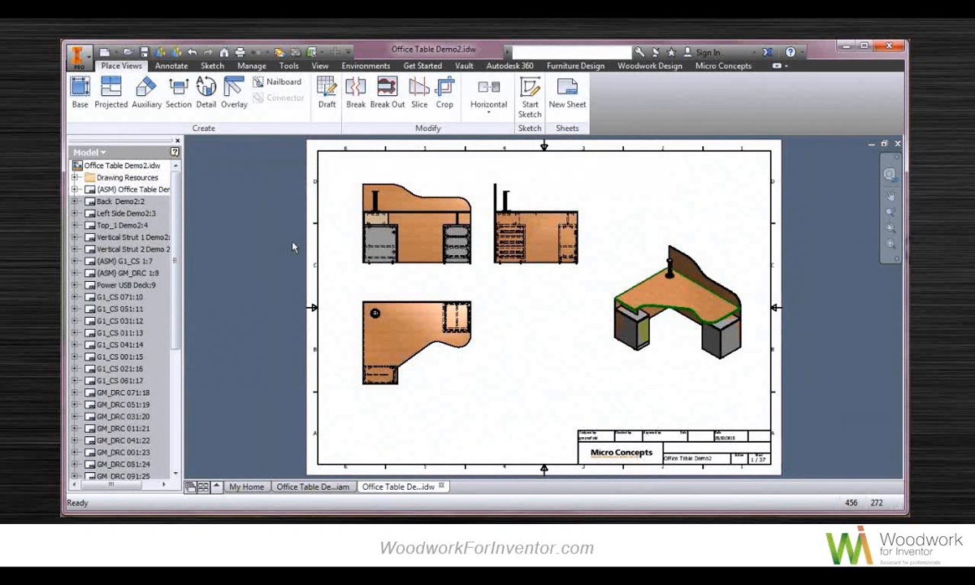
- Examine the Back Demo2 sheet and the hole labels, dimensions and hole table on the Left Side Demo2 sheet
double_click(121, 200)
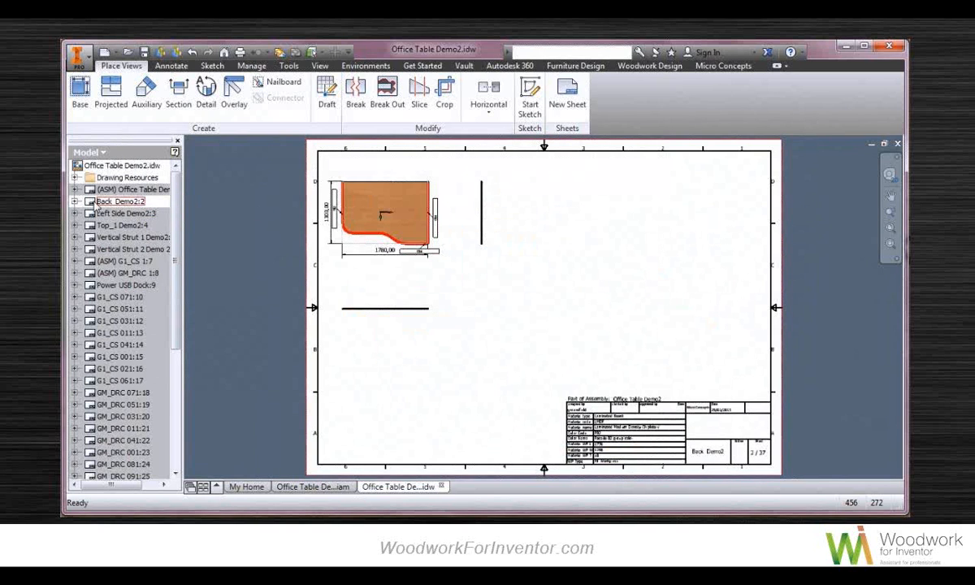
double_click(121, 213)
scroll(460, 204, up, 2)
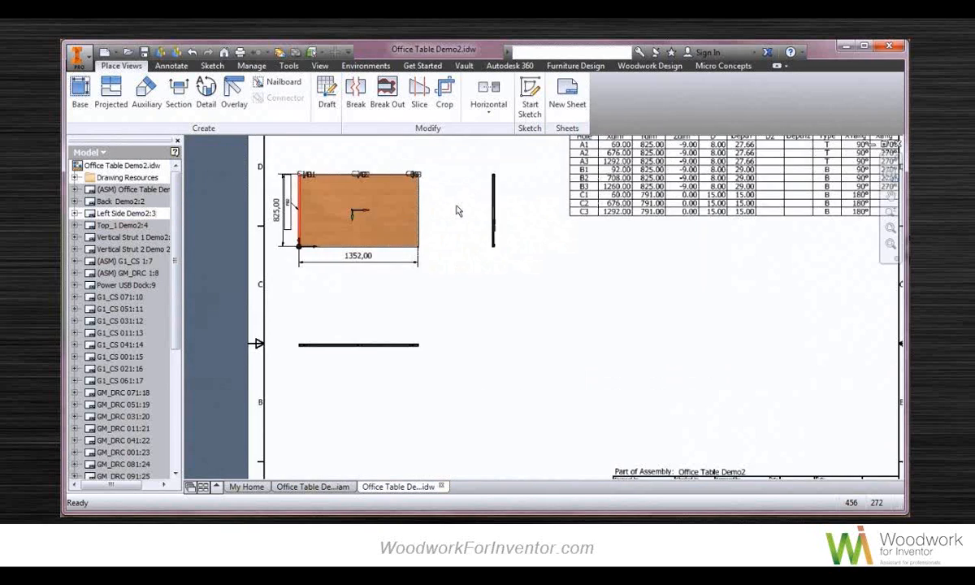
scroll(457, 211, up, 4)
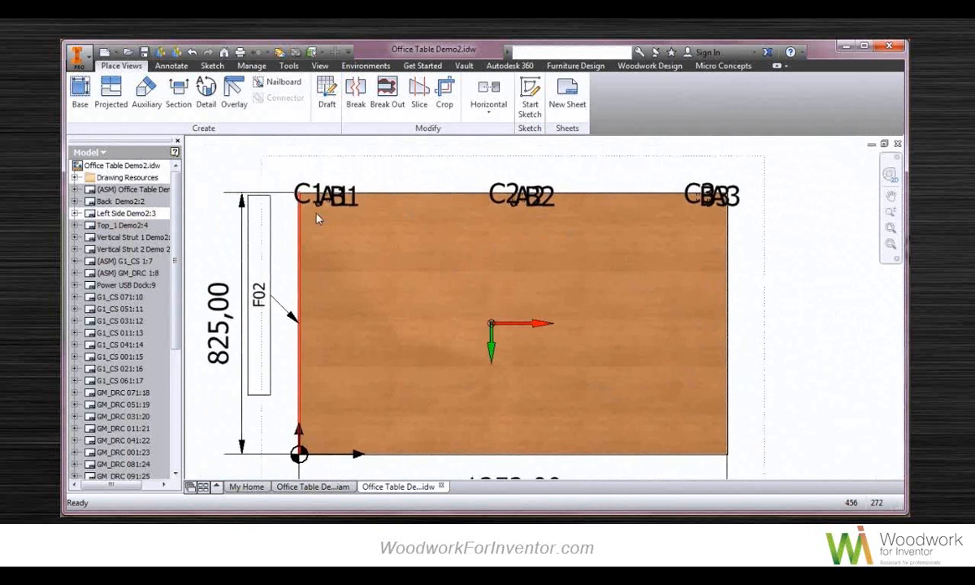
- Examine the Top_1 Demo2 sheet's hole labels, edge-band marks and dimensions, and the material data in its title block
double_click(92, 225)
scroll(360, 213, down, 3)
scroll(361, 215, up, 5)
mouse_move(368, 234)
middle_down()
mouse_move(370, 257)
mouse_move(384, 218)
middle_up()
scroll(369, 257, up, 3)
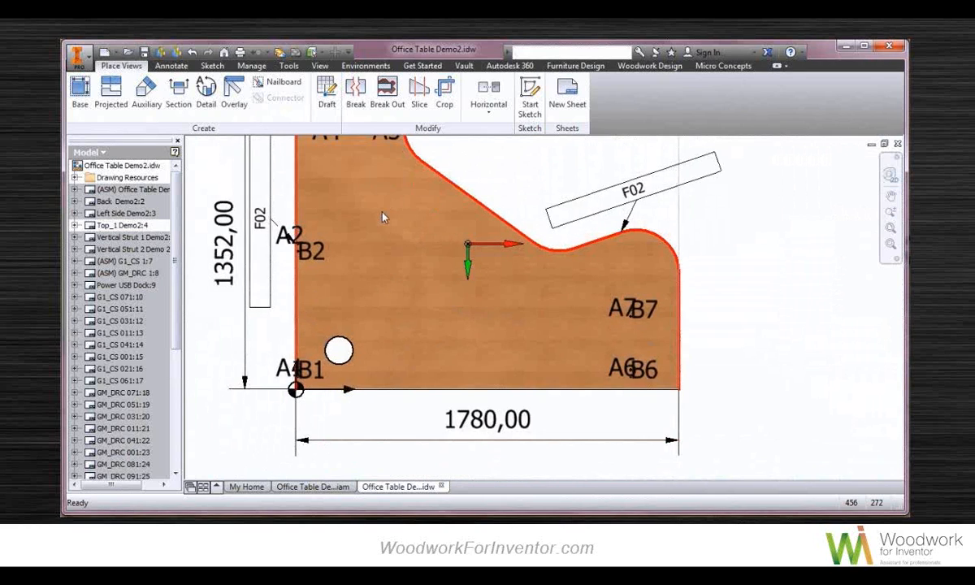
scroll(393, 249, down, 3)
mouse_move(543, 264)
middle_down()
mouse_move(419, 289)
mouse_move(454, 359)
mouse_move(407, 266)
mouse_move(342, 266)
mouse_move(379, 262)
mouse_move(413, 296)
mouse_move(379, 260)
middle_up()
scroll(458, 360, down, 3)
mouse_move(473, 363)
middle_down()
mouse_move(433, 280)
mouse_move(349, 162)
middle_up()
scroll(552, 320, up, 5)
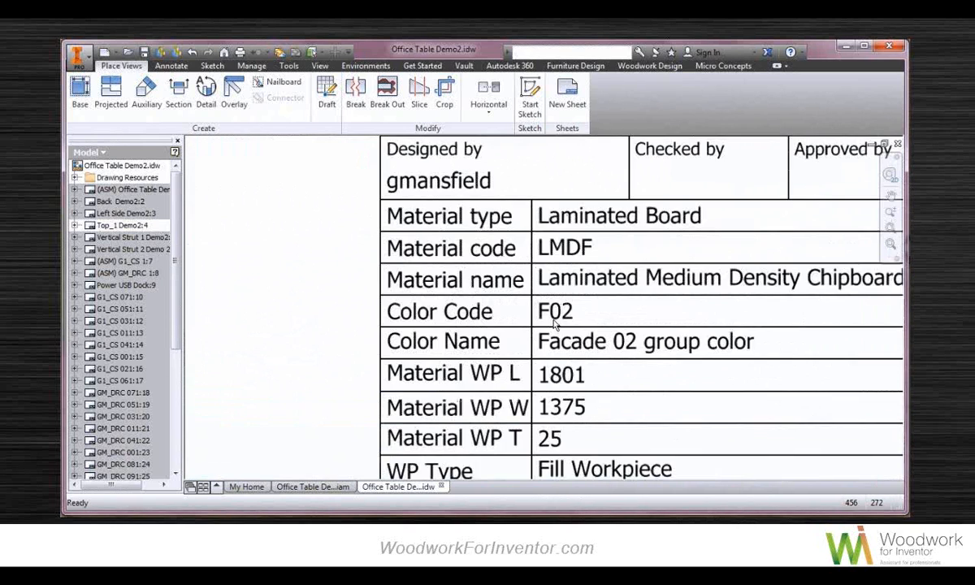
middle_drag(556, 324, 457, 273)
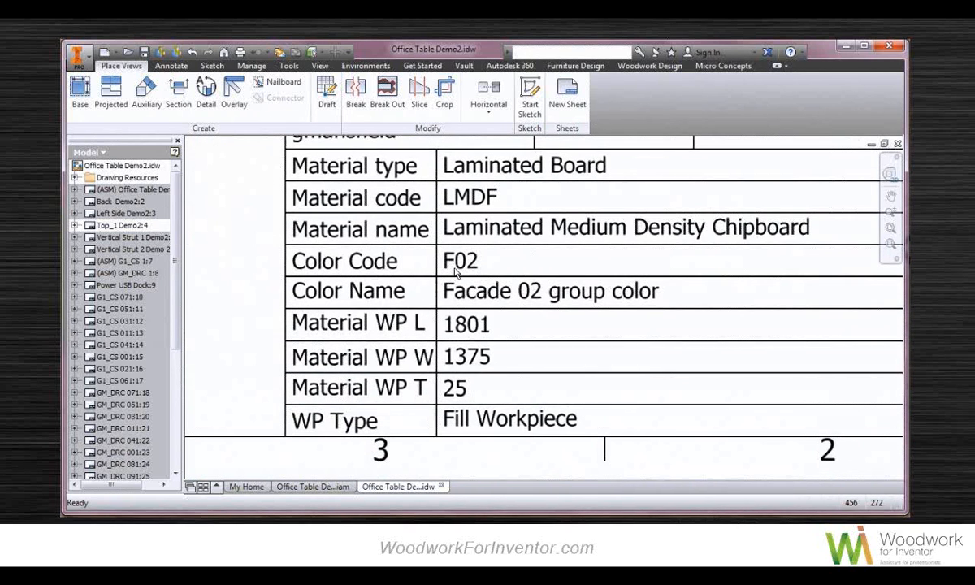
- Look through several G1_CS component sheets and examine the door's plotted view on sheet G1_CS 021
double_click(109, 300)
double_click(111, 311)
double_click(112, 334)
double_click(113, 371)
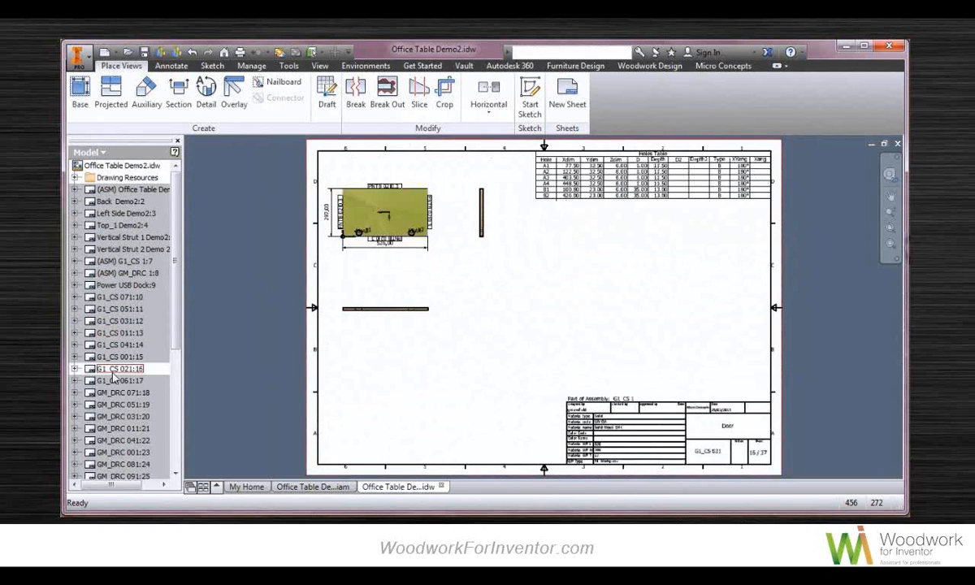
scroll(417, 237, up, 5)
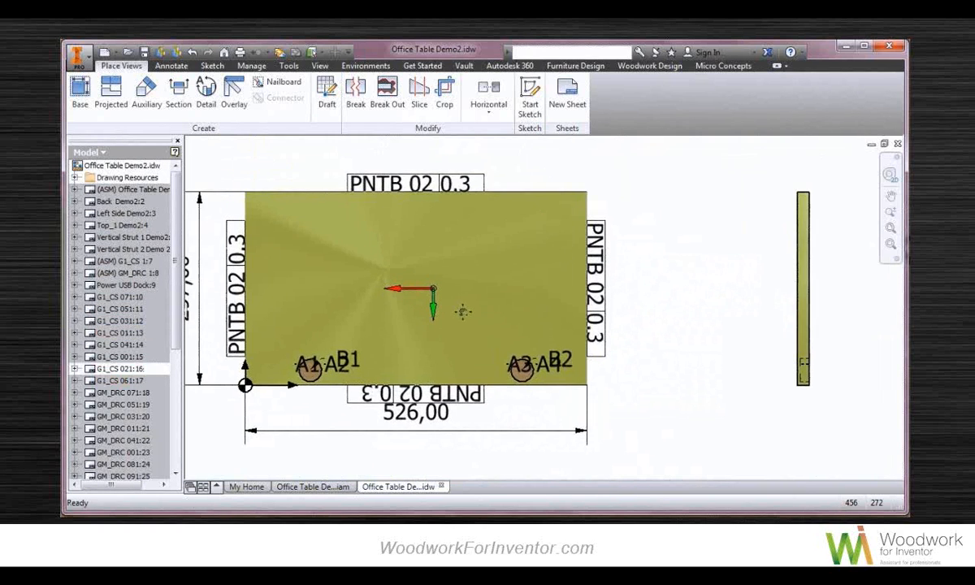
middle_drag(468, 320, 470, 307)
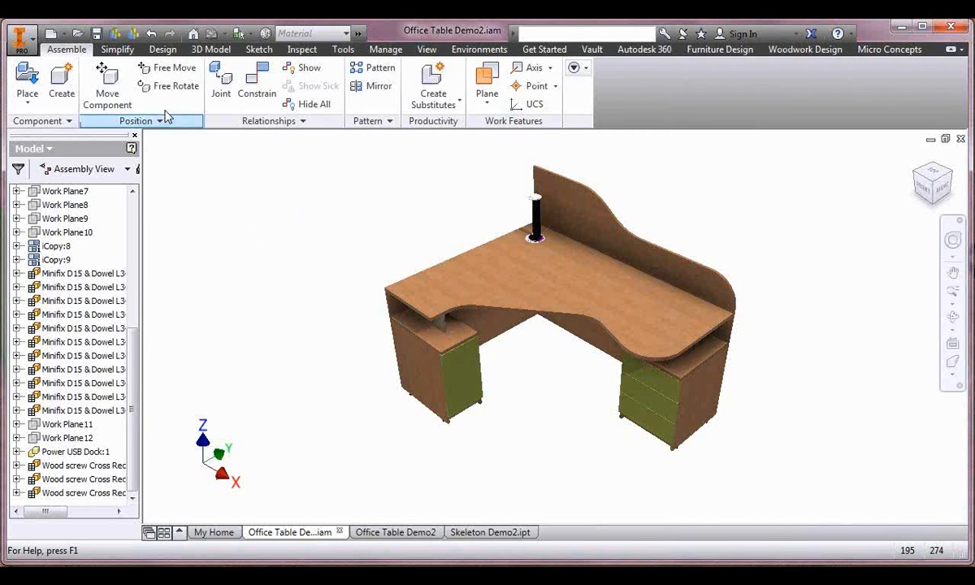
- Send the office table assembly to Showcase as a realistic presentation and dismiss the Open File options there
click(19, 36)
mouse_move(81, 331)
click(216, 370)
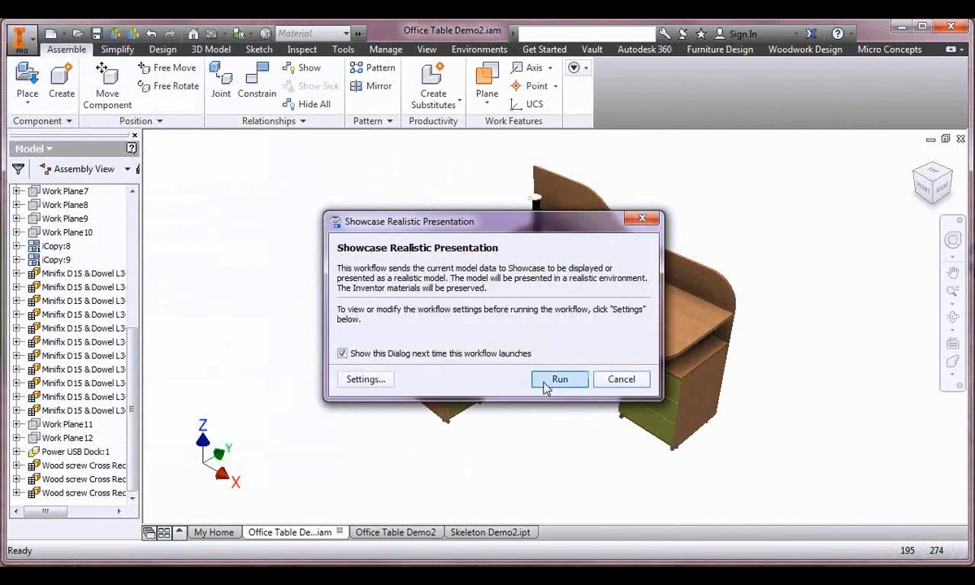
click(556, 381)
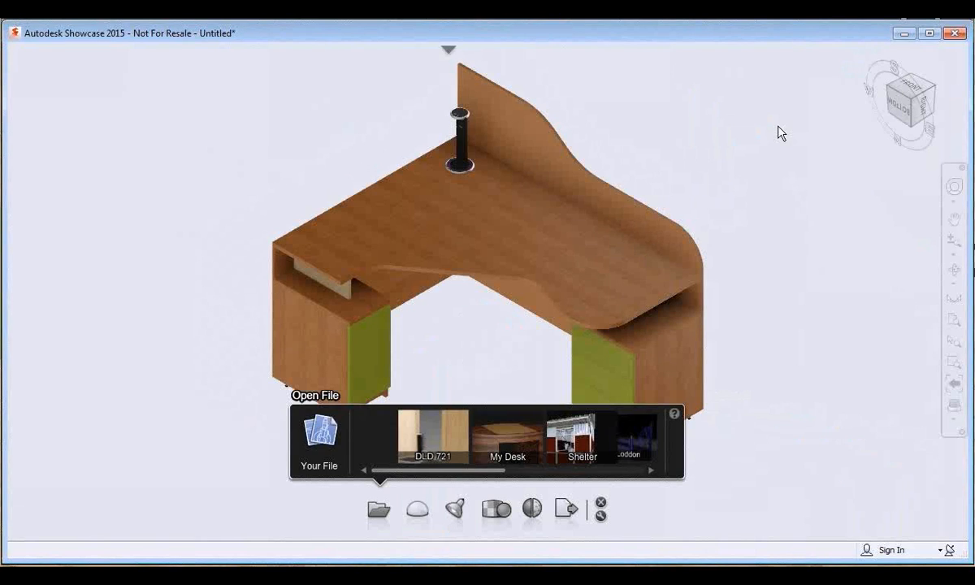
click(378, 510)
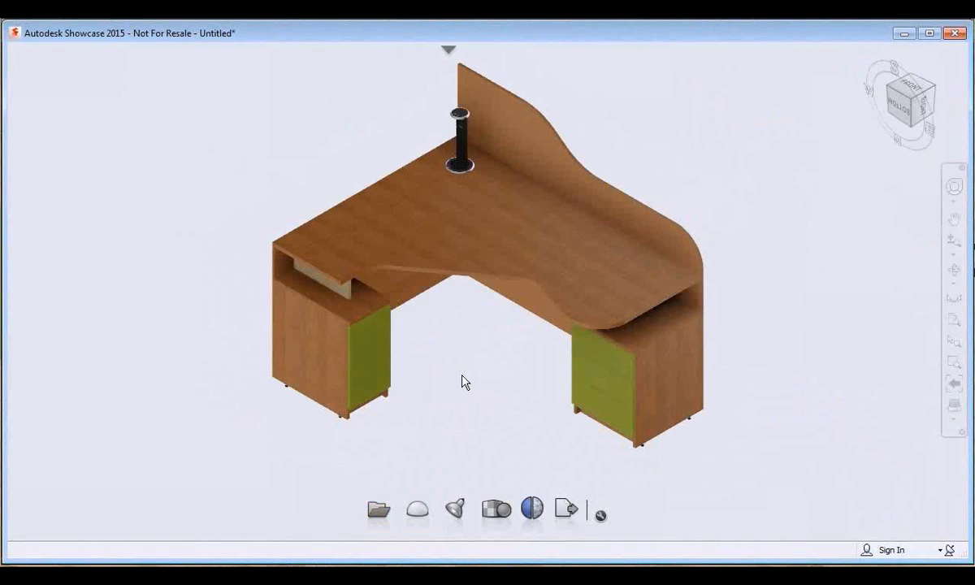
- Change the orientation of Office Table Demo2.iam in its 3D model properties and close the import status
right_click(148, 221)
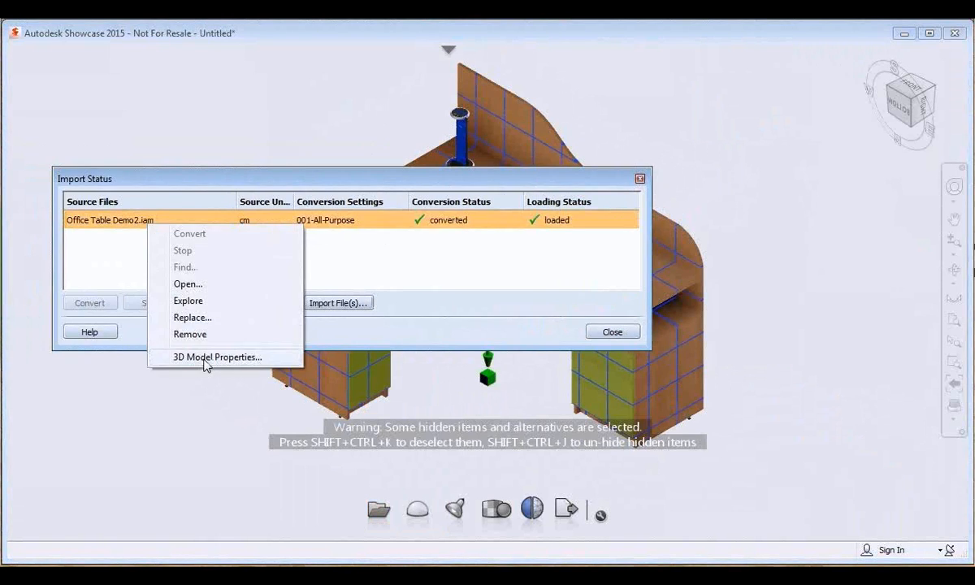
click(207, 355)
click(328, 257)
click(420, 292)
click(613, 331)
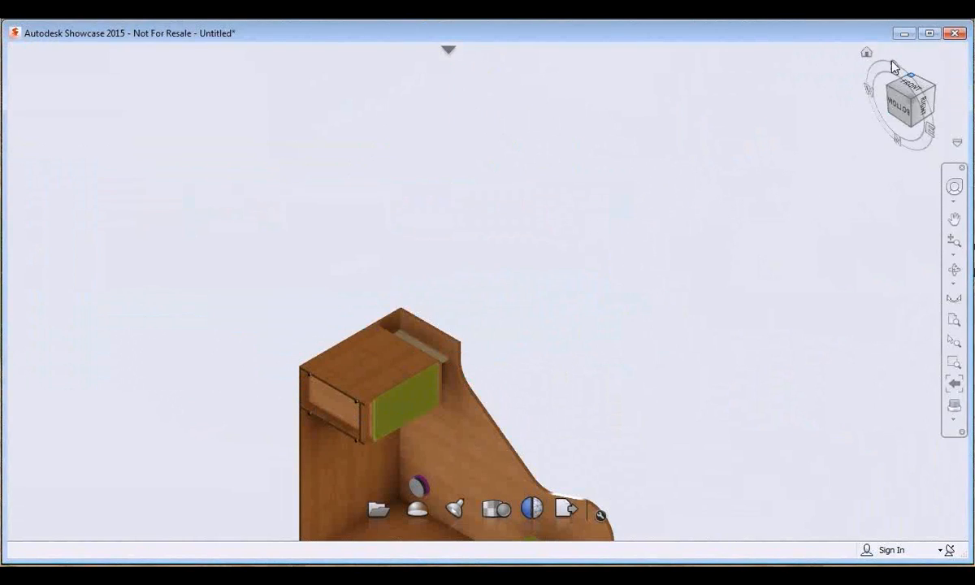
- Apply the ID Hard... wood-floor environment from the Small geometry backgrounds and view the desk from a low front angle
mouse_move(801, 98)
mouse_down()
mouse_move(638, 213)
mouse_move(165, 200)
mouse_move(408, 280)
mouse_up()
alt+middle_drag(407, 280, 403, 293)
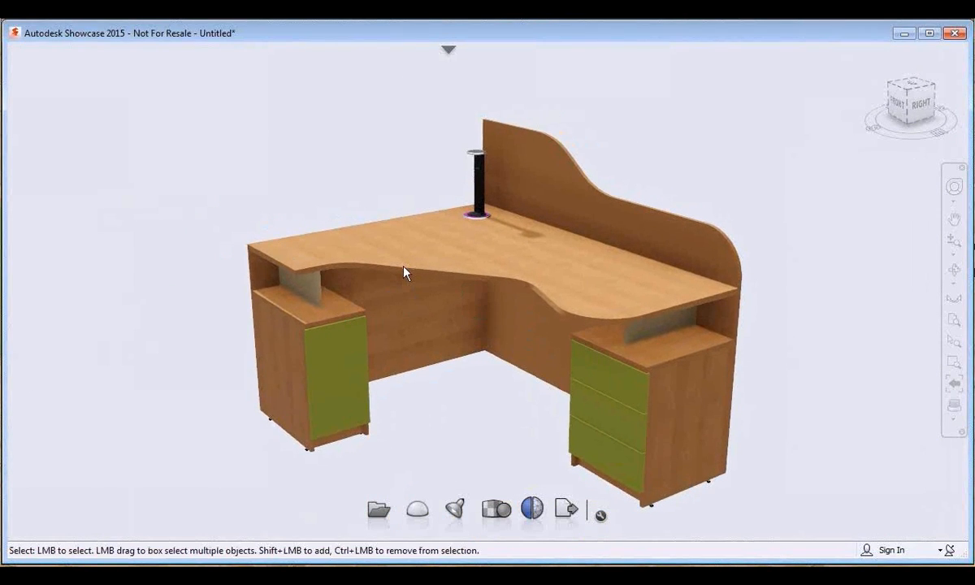
key(e)
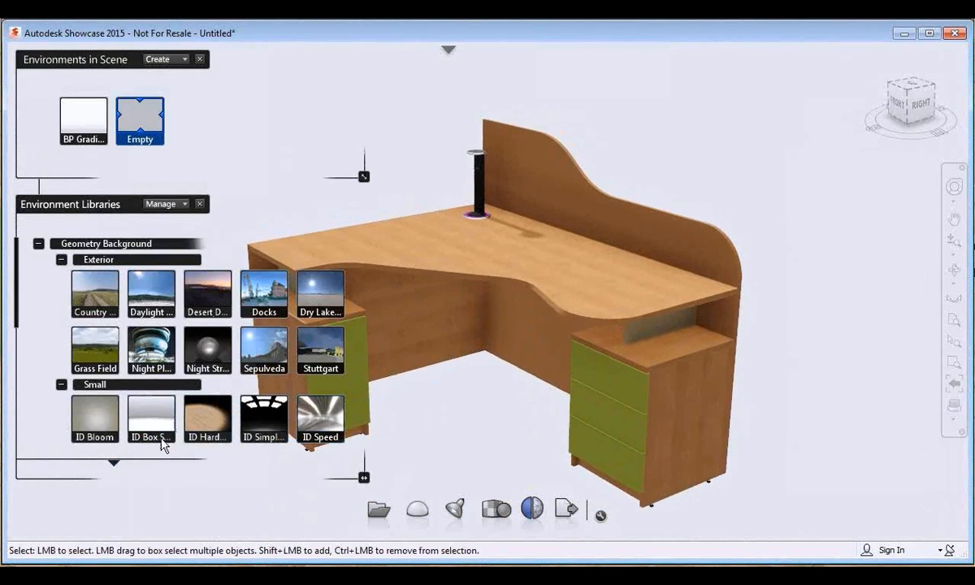
double_click(210, 425)
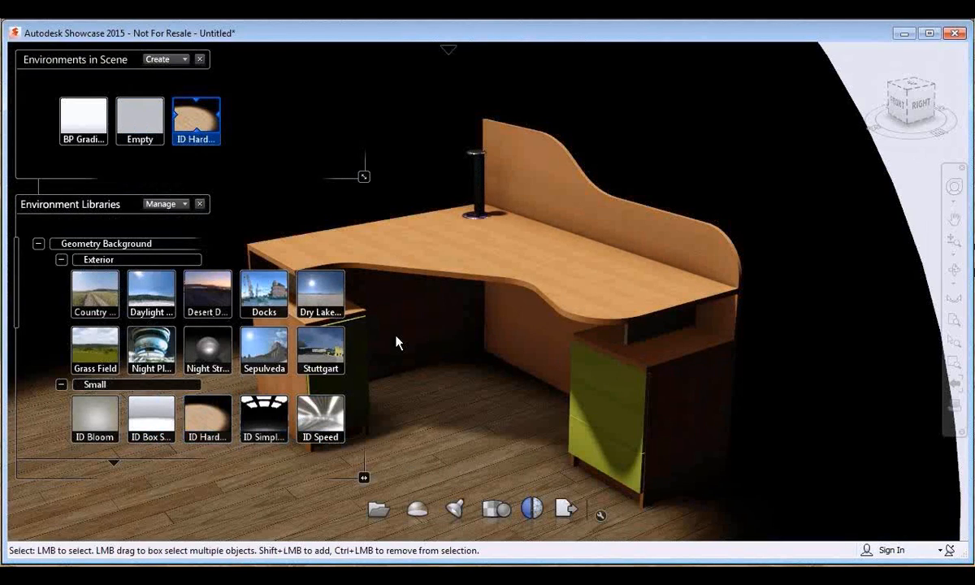
click(200, 60)
alt+middle_drag(270, 174, 343, 157)
alt+drag(314, 185, 368, 256)
scroll(443, 461, up, 4)
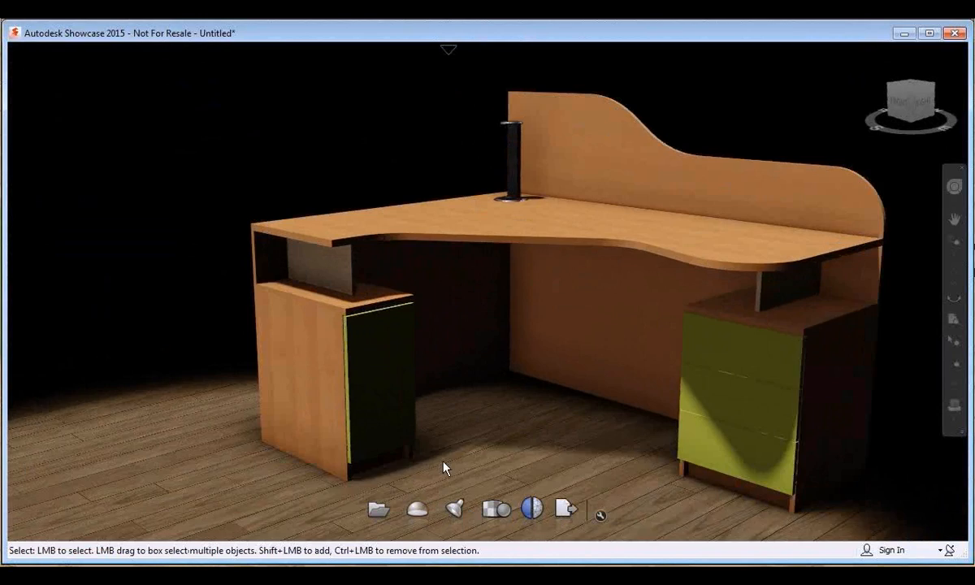
- Adjust the scene lighting by moving the desk's shadow across the floor
scroll(442, 462, down, 2)
click(455, 508)
click(409, 430)
drag(446, 375, 618, 302)
- Switch the scene to the Photo St... environment, display the scene materials with the material library, and close the lighting adjustment
key(e)
scroll(120, 345, down, 10)
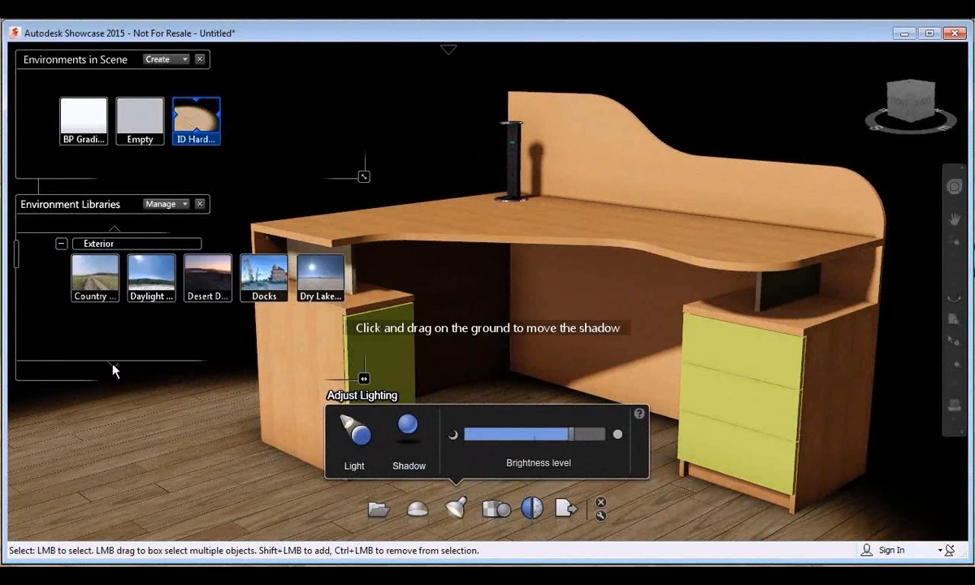
scroll(116, 331, up, 10)
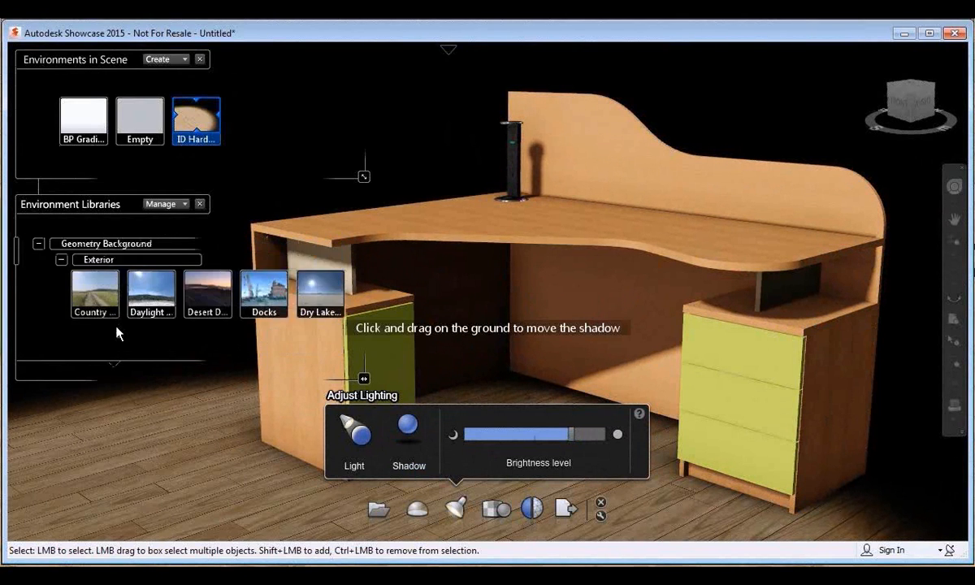
scroll(116, 332, down, 3)
scroll(118, 332, down, 5)
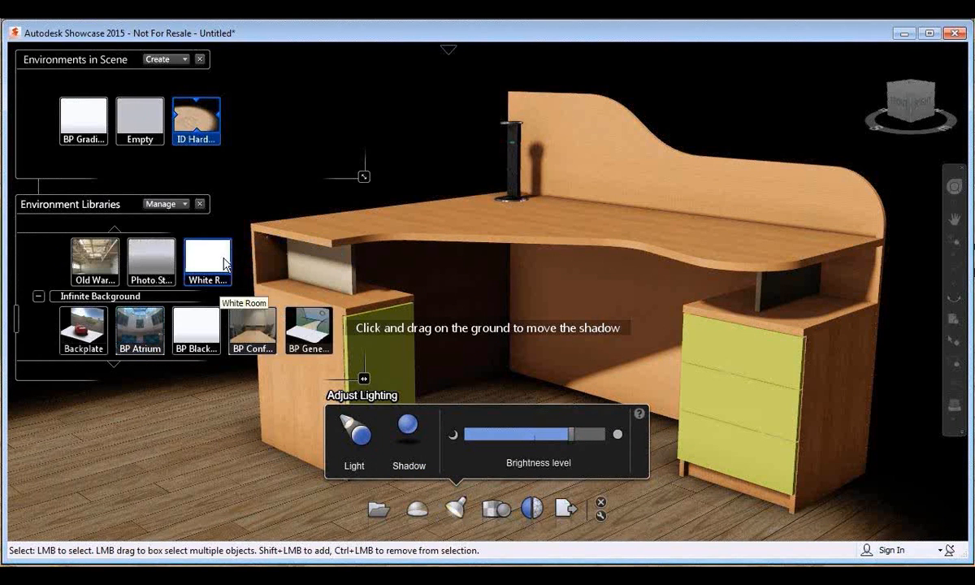
double_click(151, 260)
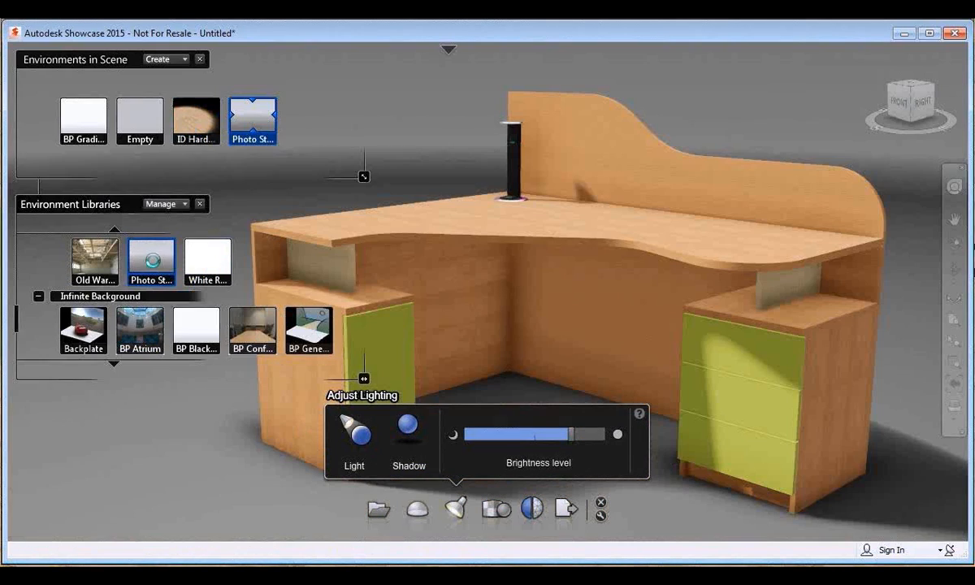
click(201, 60)
key(m)
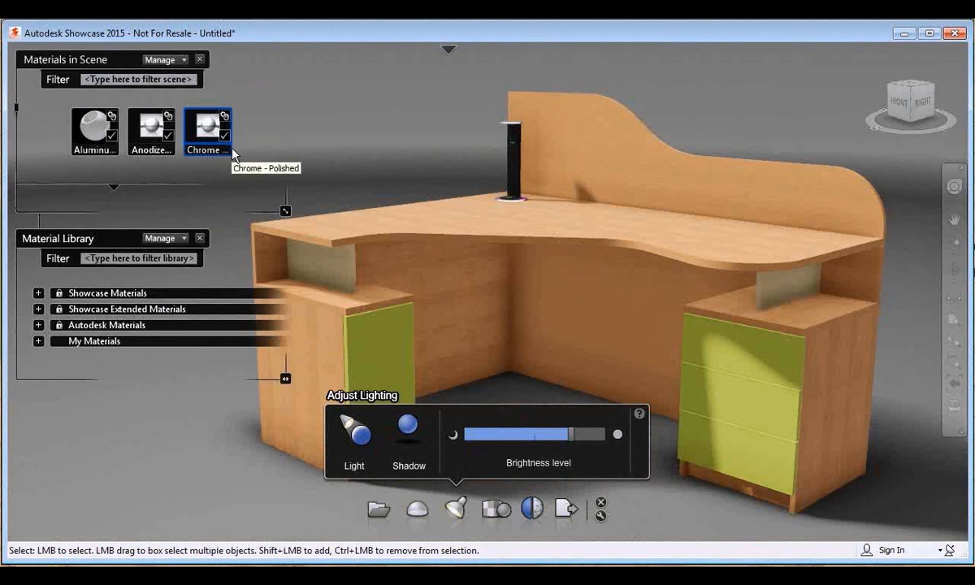
click(456, 511)
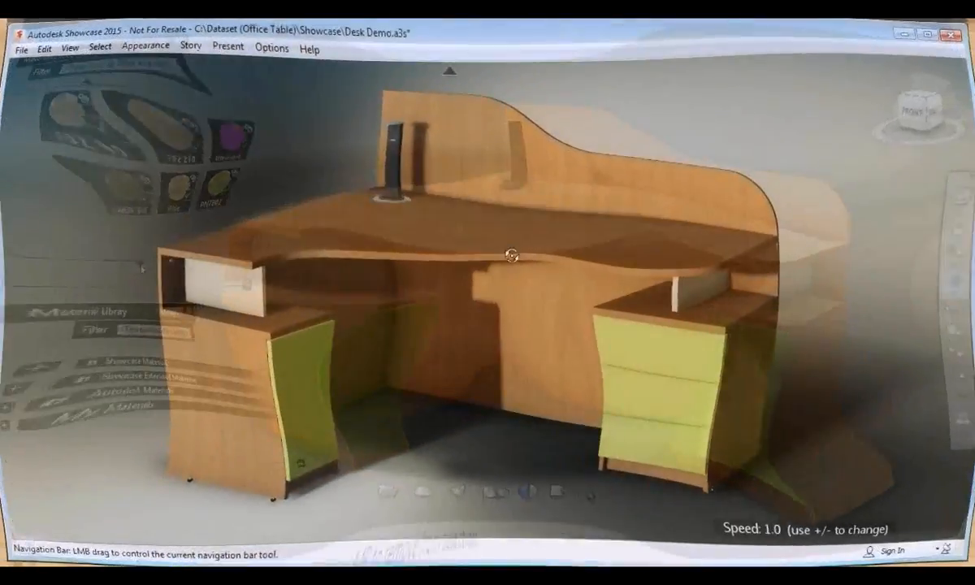
- Play the camera shots Shot3, Shot4, Shot5, Shot6 and Shot9 of the Desk Demo scene and close the shots list
mouse_move(512, 255)
mouse_down()
mouse_move(538, 243)
mouse_move(529, 233)
mouse_move(512, 277)
mouse_move(568, 301)
mouse_move(786, 311)
mouse_move(533, 246)
mouse_move(476, 248)
mouse_move(505, 247)
mouse_up()
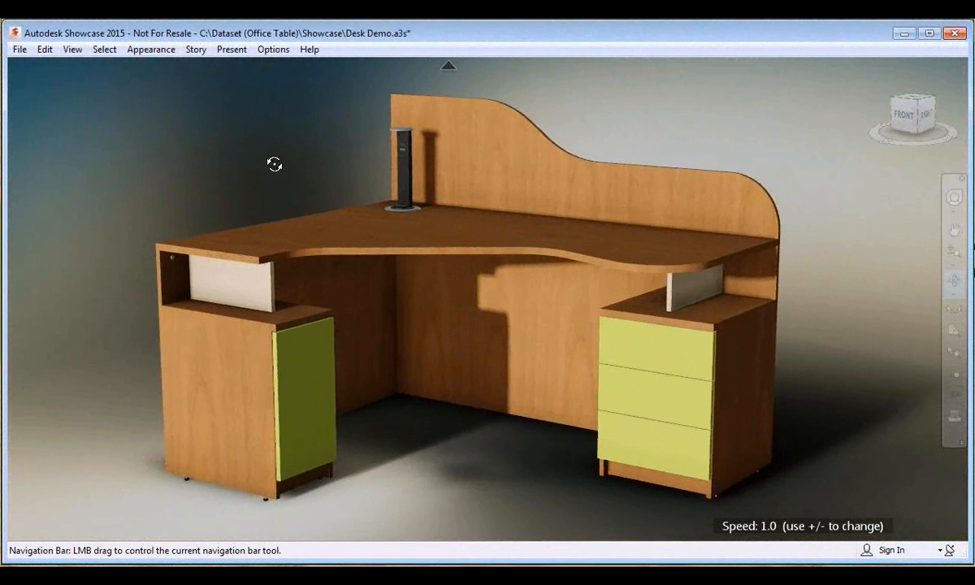
key(t)
click(325, 488)
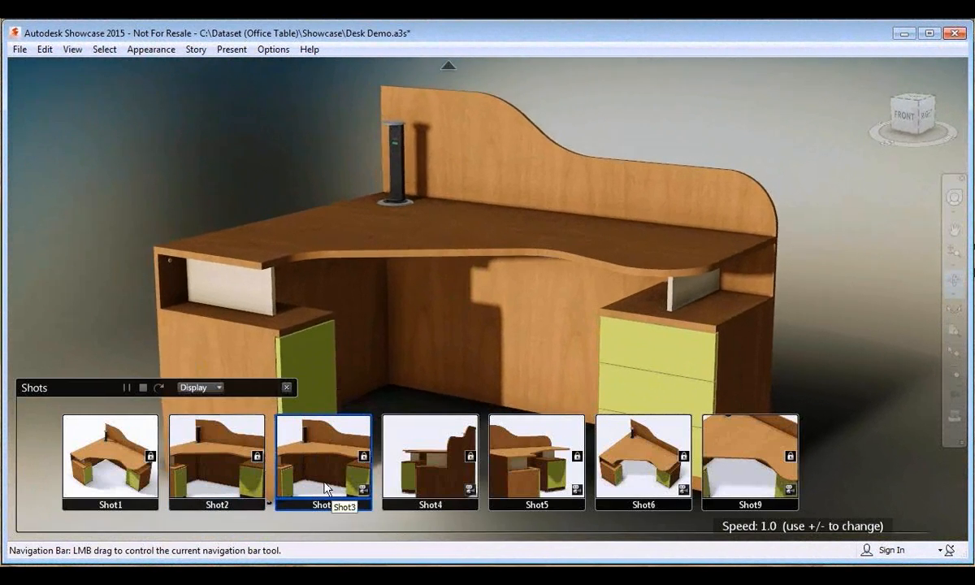
click(437, 497)
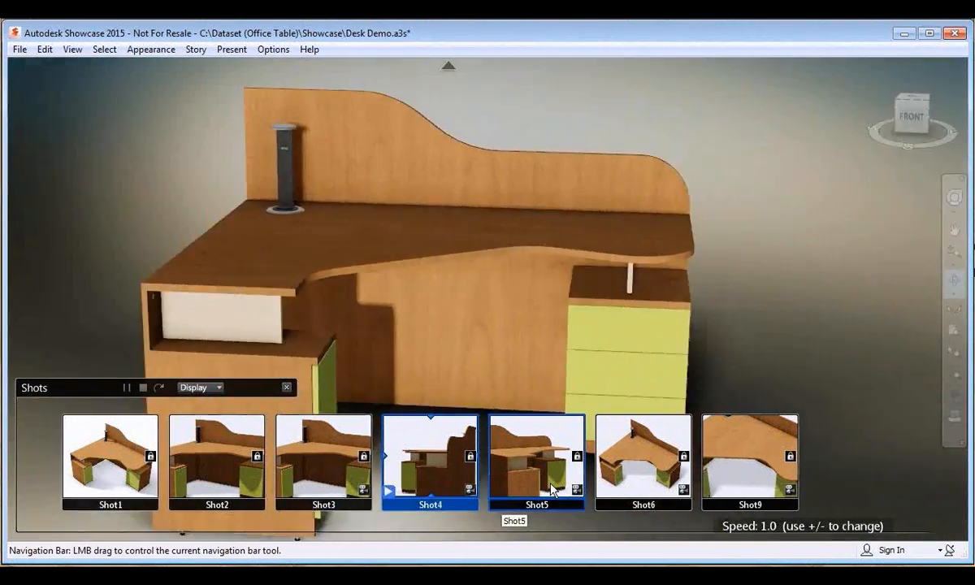
click(551, 487)
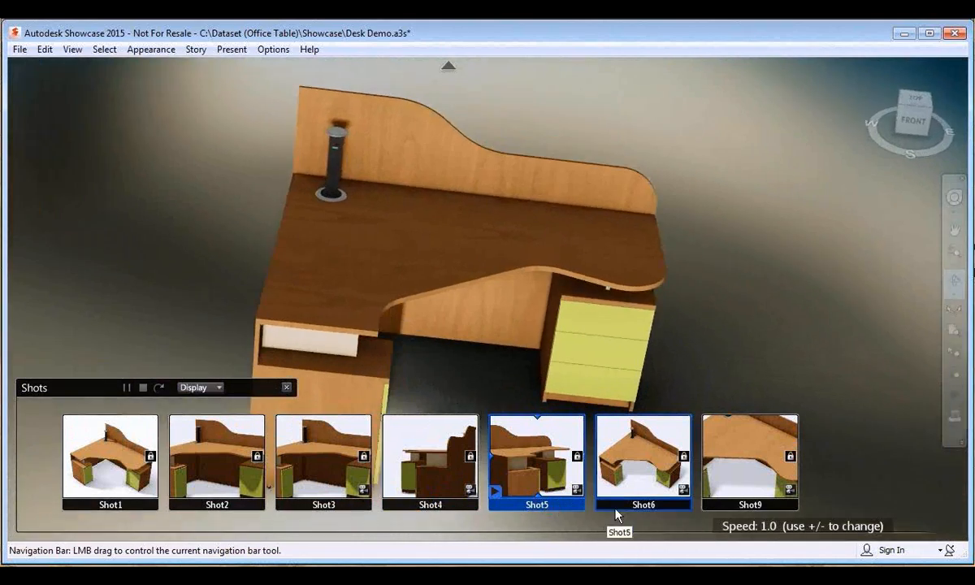
click(663, 492)
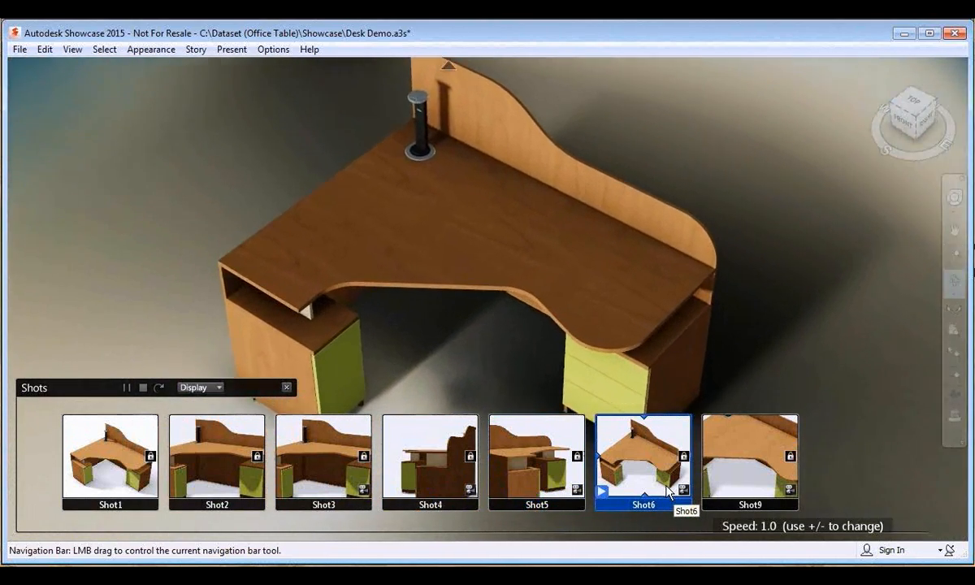
click(735, 486)
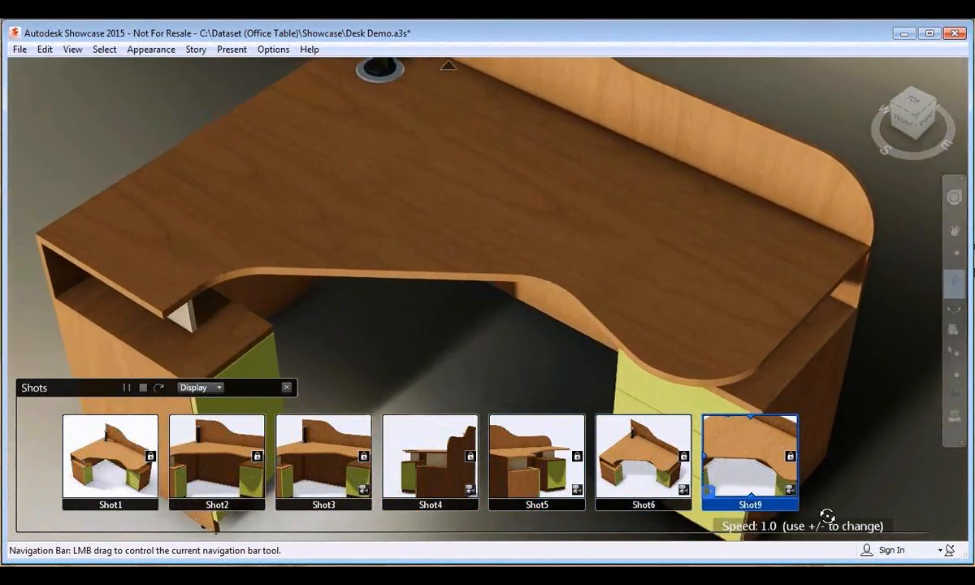
click(287, 388)
- Turn on Compare Scenes with the Side-by-Side display and frame the whole desk in both views
mouse_move(418, 395)
mouse_down()
mouse_move(512, 436)
mouse_move(370, 413)
mouse_move(388, 419)
mouse_up()
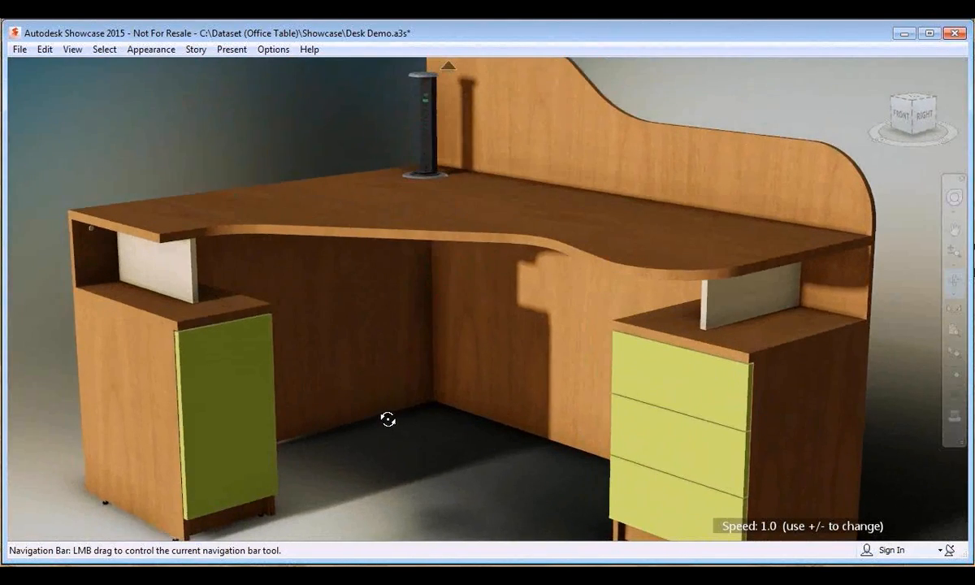
scroll(390, 418, down, 2)
click(231, 49)
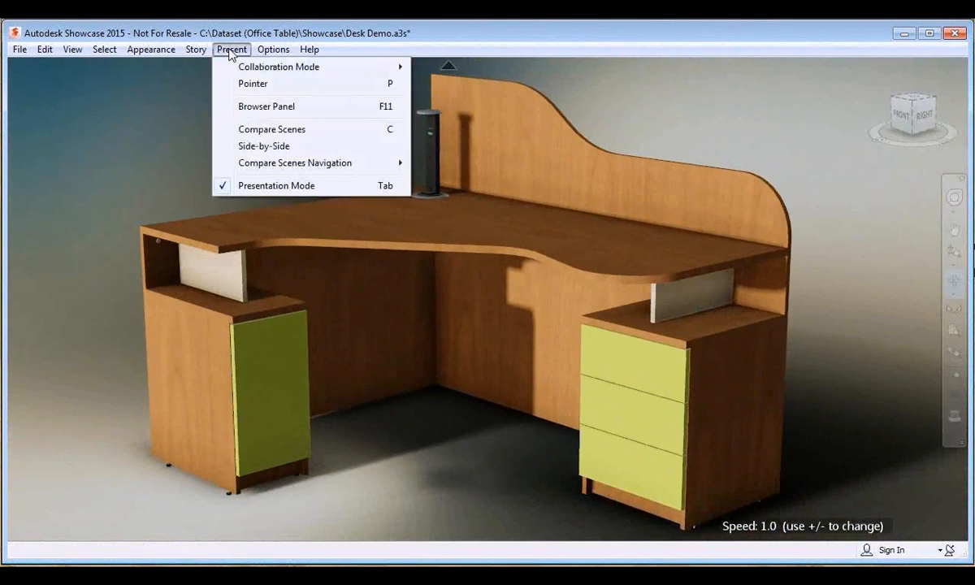
click(268, 129)
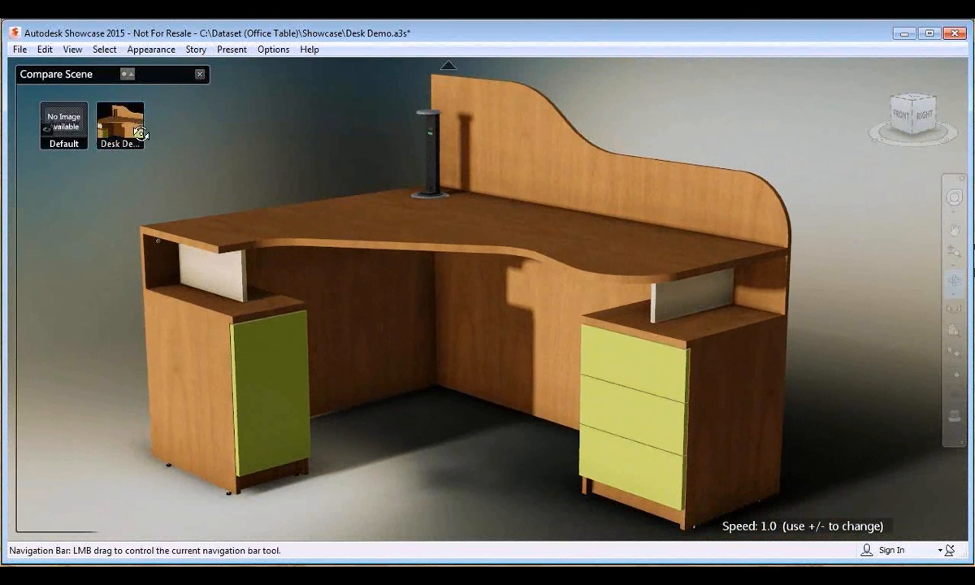
click(260, 50)
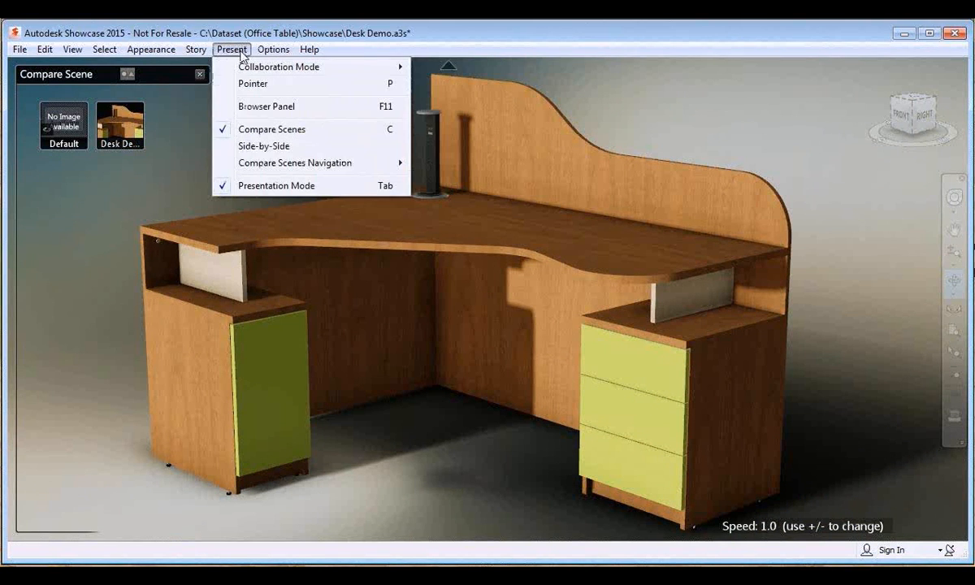
click(255, 147)
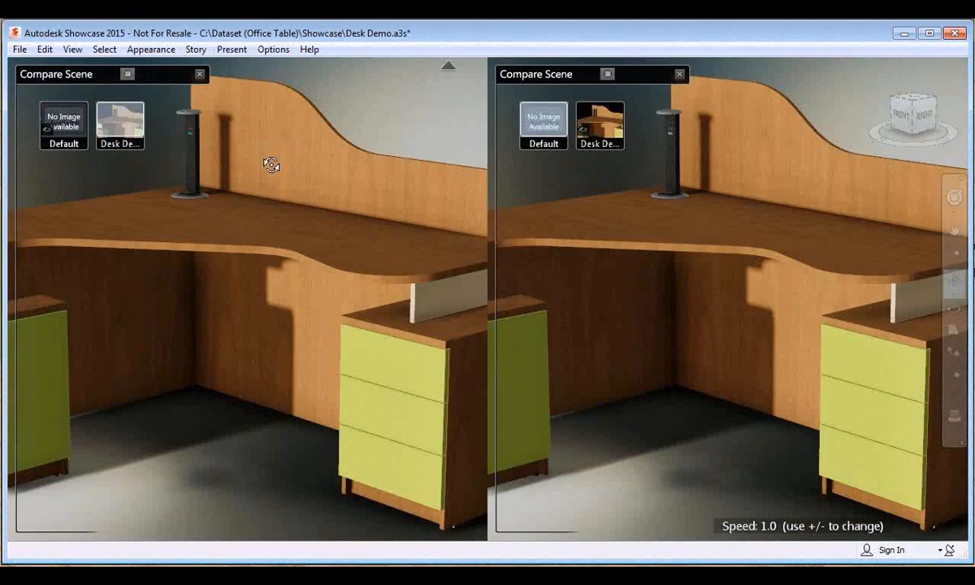
scroll(273, 172, down, 3)
mouse_move(273, 176)
mouse_down()
mouse_move(300, 163)
mouse_move(261, 304)
mouse_move(336, 311)
mouse_move(250, 318)
mouse_move(283, 321)
mouse_up()
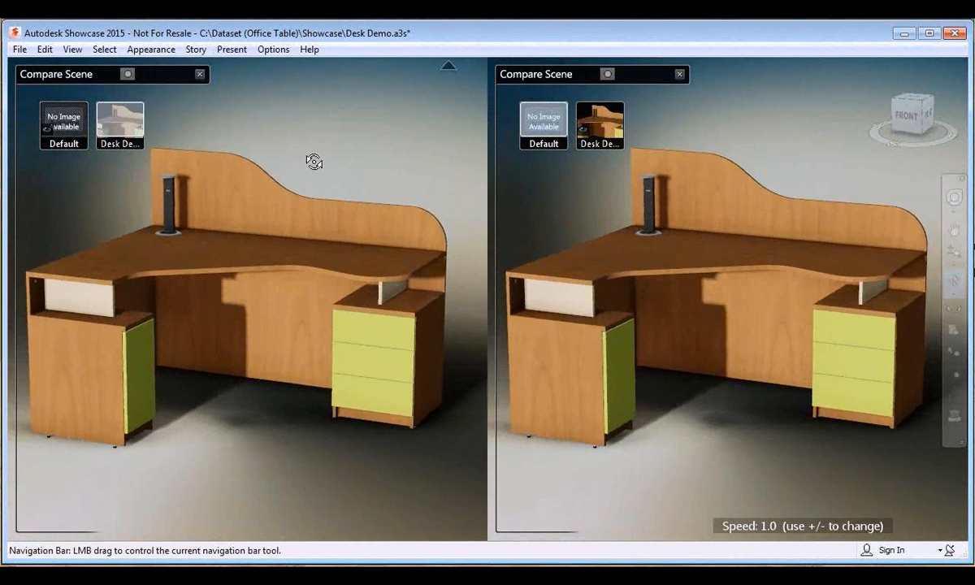
- Apply the Blue alternative of Material Lineup1 to the first compared desk, close the lineups and examine its drawer fronts beside the green ones
key(a)
click(359, 237)
mouse_move(386, 348)
mouse_down()
mouse_move(255, 326)
mouse_move(329, 333)
mouse_move(246, 311)
mouse_up()
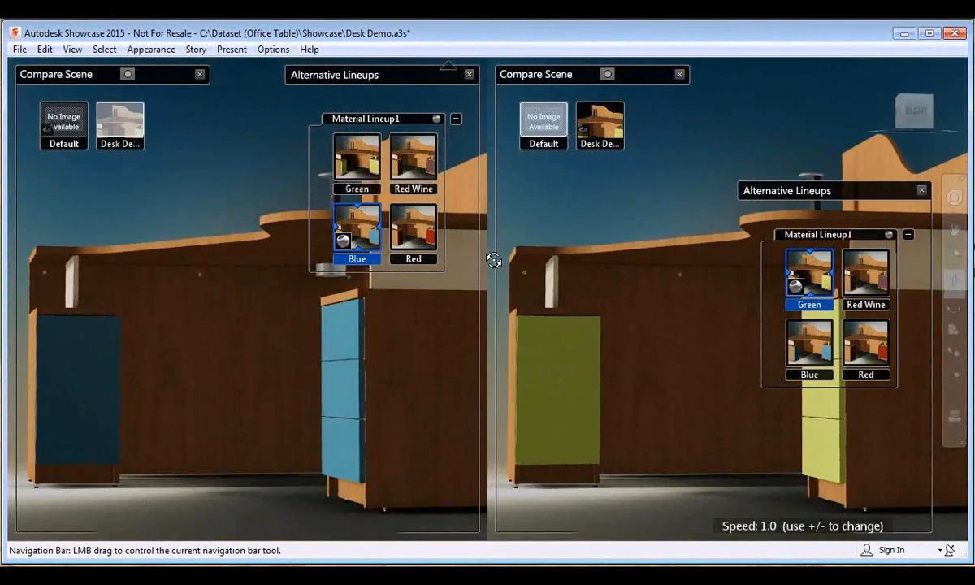
click(922, 191)
mouse_move(376, 301)
mouse_down()
mouse_move(397, 324)
mouse_move(340, 321)
mouse_move(353, 367)
mouse_move(285, 381)
mouse_move(172, 365)
mouse_move(253, 311)
mouse_move(404, 324)
mouse_move(447, 307)
mouse_move(401, 312)
mouse_move(392, 326)
mouse_move(424, 307)
mouse_move(343, 302)
mouse_move(399, 290)
mouse_move(349, 312)
mouse_move(357, 360)
mouse_move(379, 348)
mouse_up()
scroll(382, 297, up, 3)
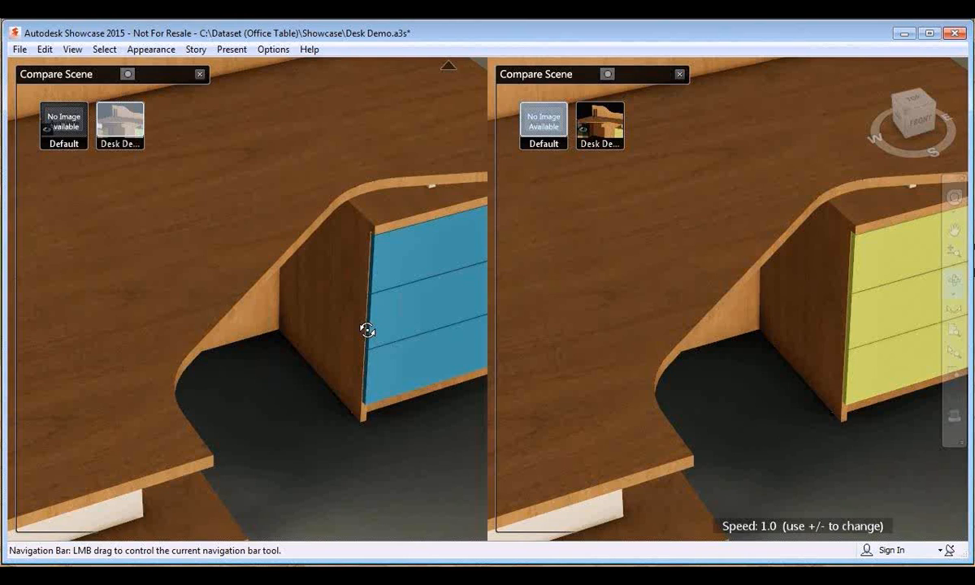
scroll(368, 330, down, 4)
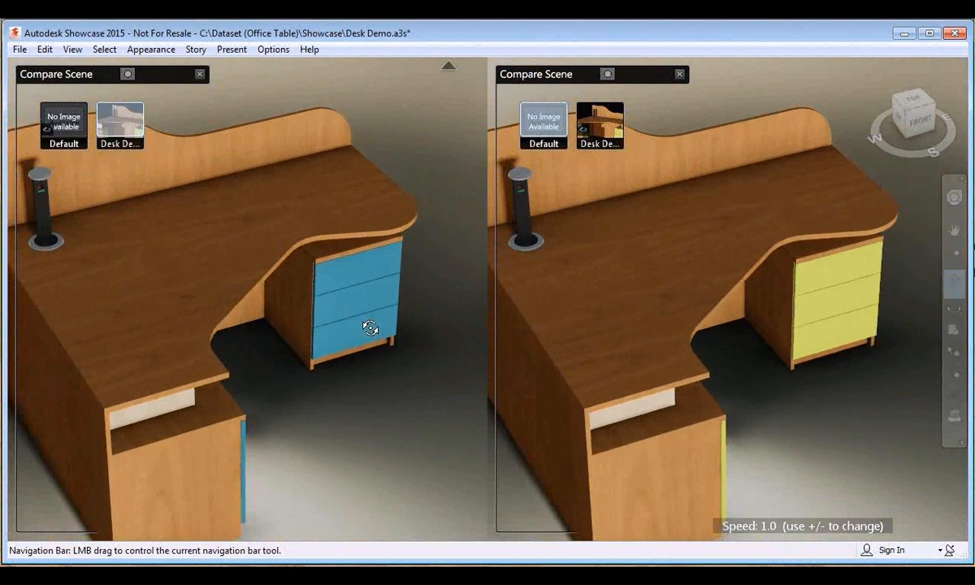
- Reopen the alternative lineups, try Red on the first compared desk, apply Red Wine instead and close the lineups
key(l)
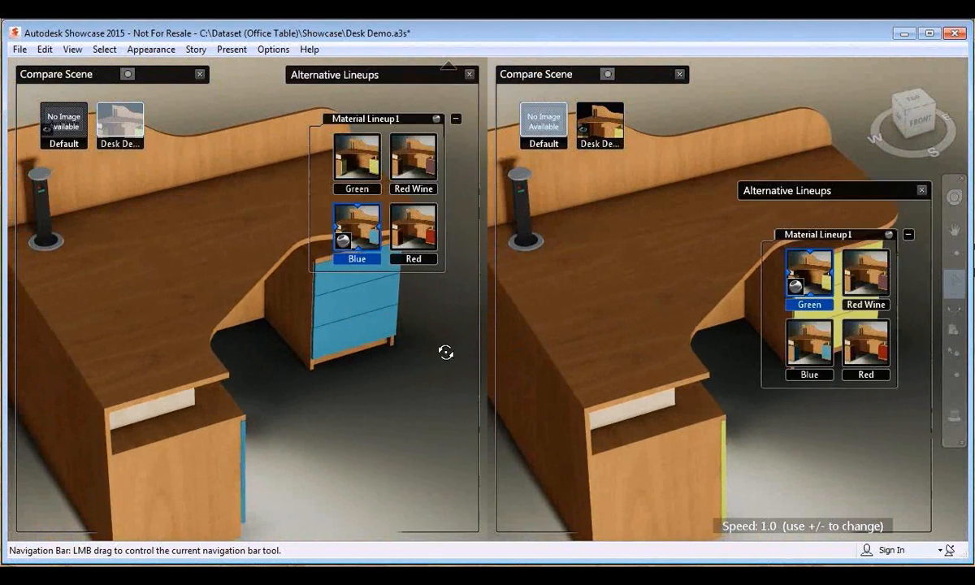
click(421, 234)
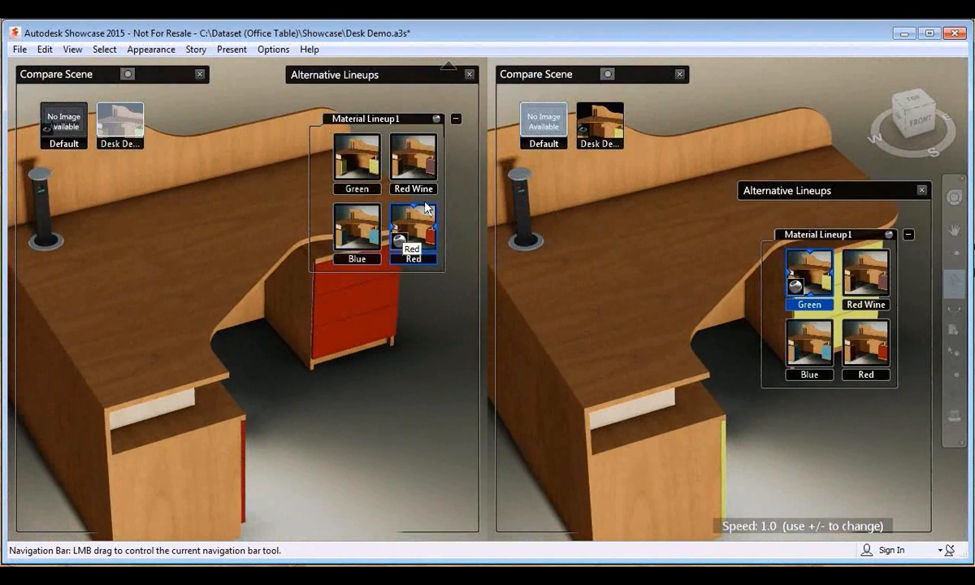
click(429, 168)
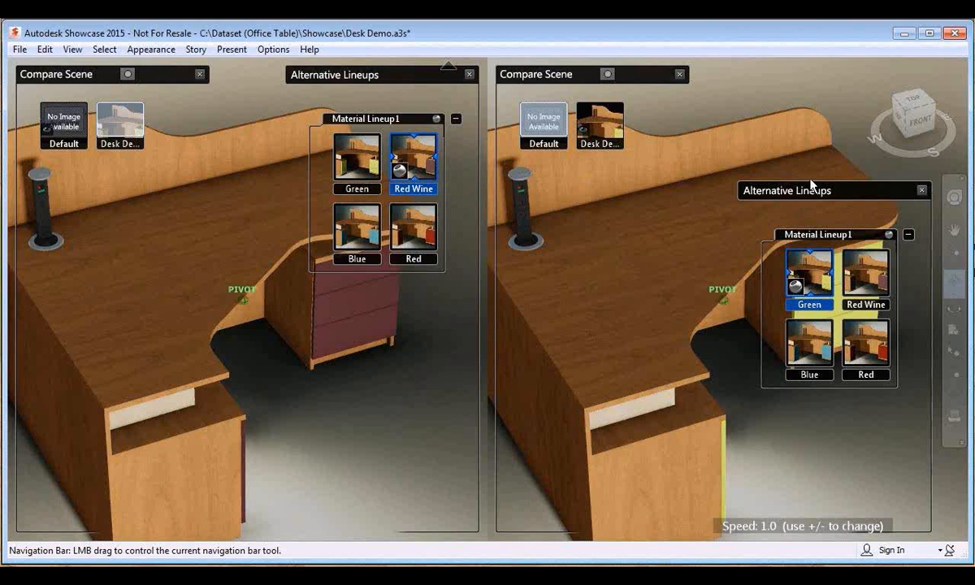
click(921, 190)
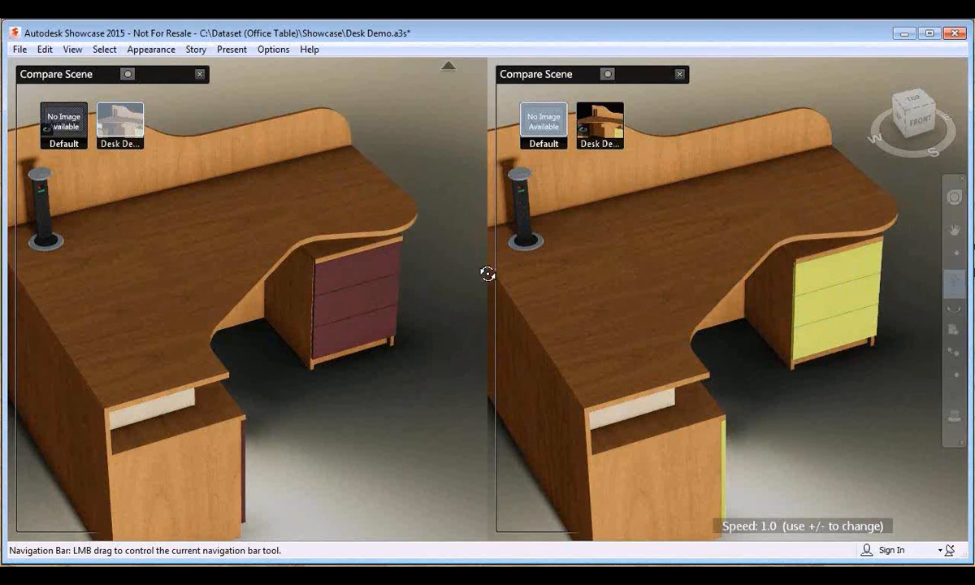
mouse_move(352, 321)
mouse_down()
mouse_move(298, 311)
mouse_move(306, 292)
mouse_move(334, 289)
mouse_move(342, 307)
mouse_move(244, 293)
mouse_up()
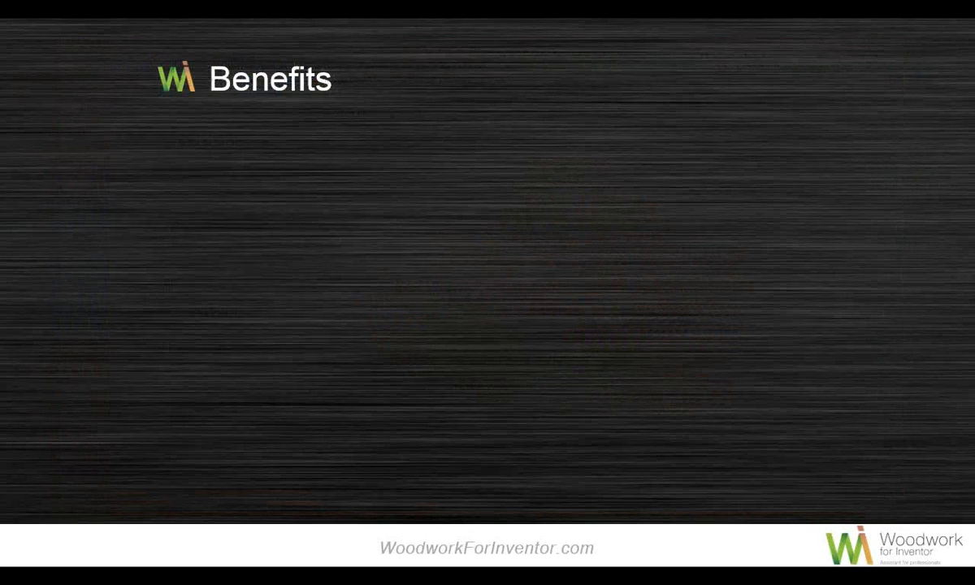